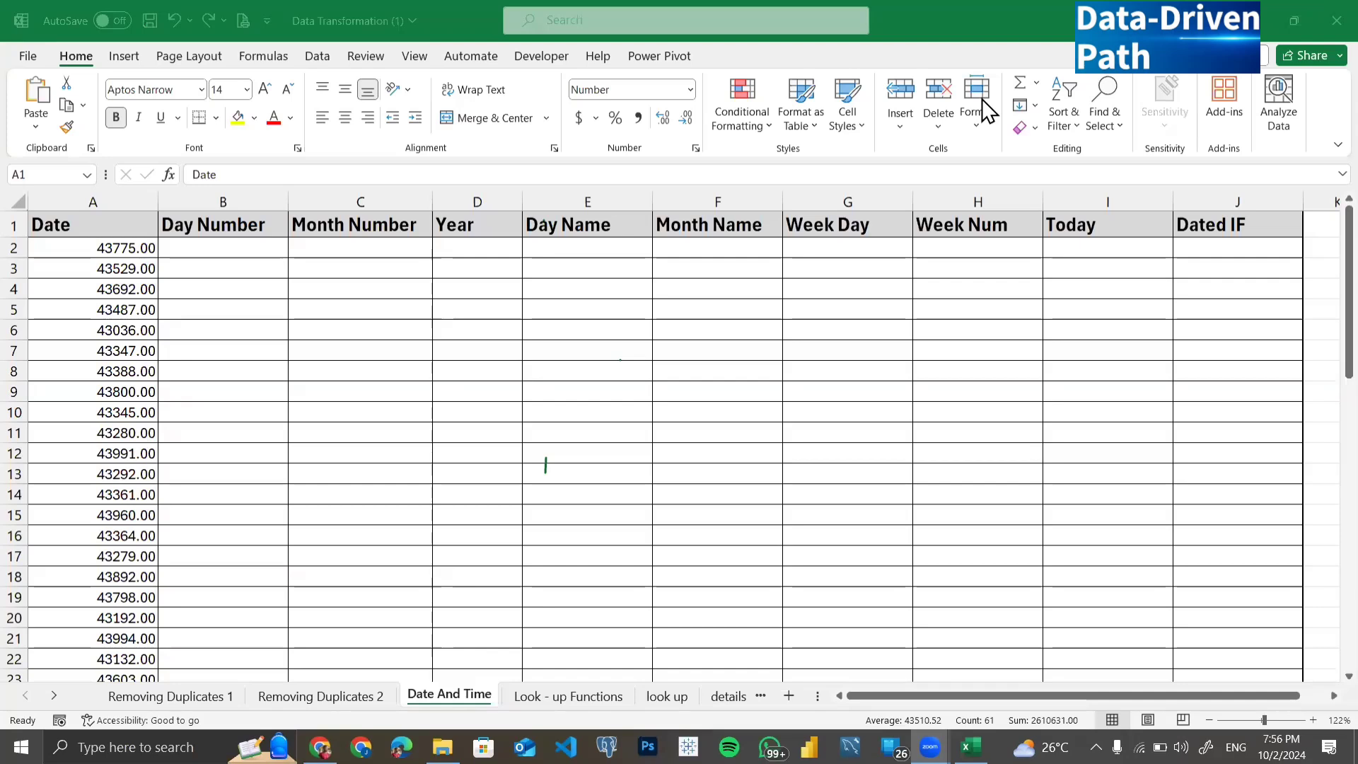
# Step: Format the whole Date column A as Short Date
pyautogui.click(112, 196)
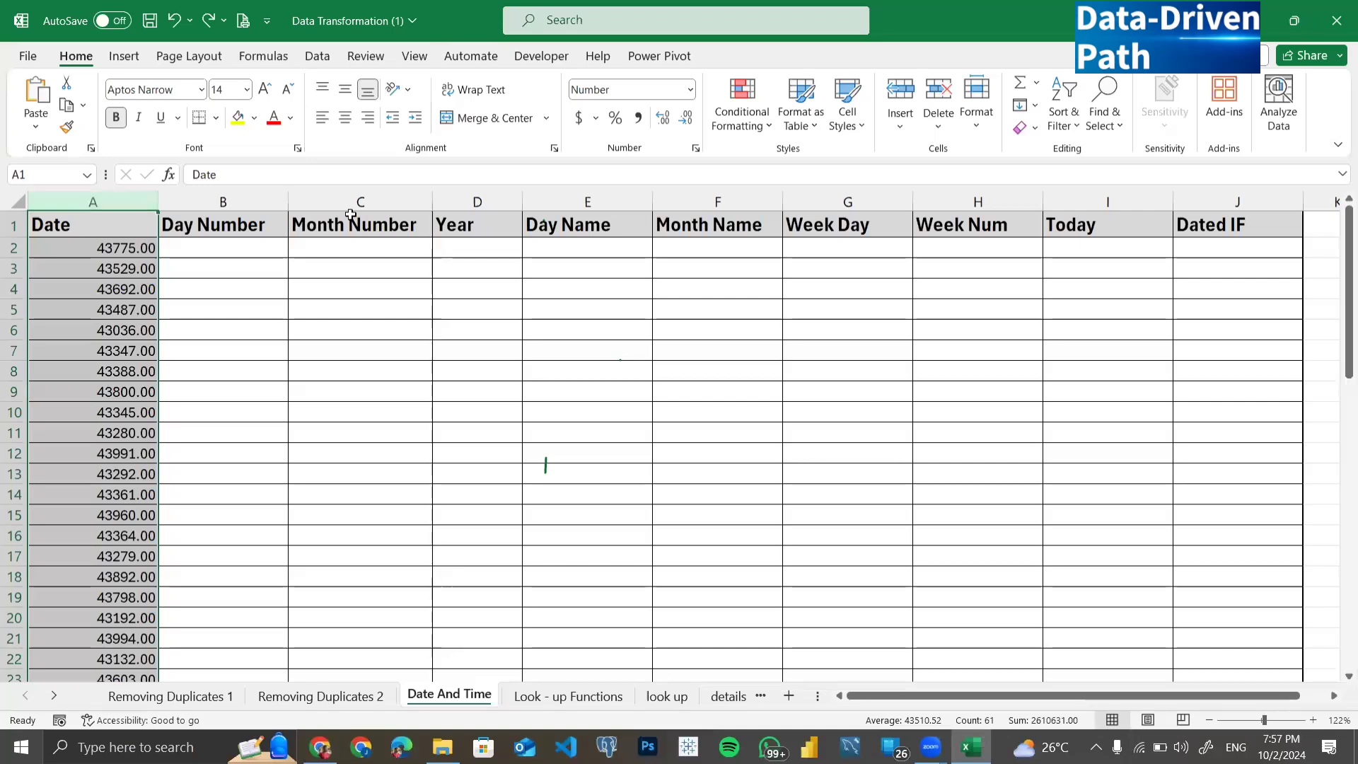
pyautogui.click(690, 89)
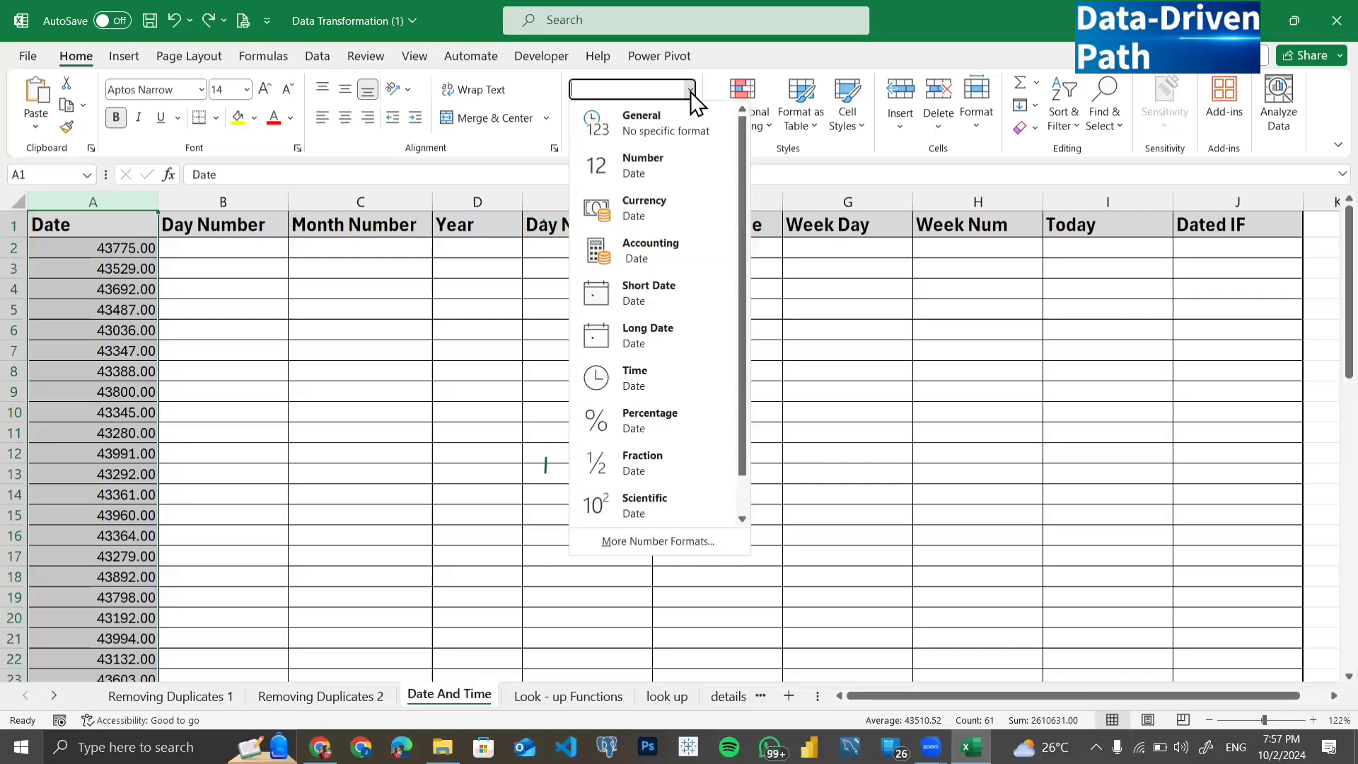
pyautogui.click(680, 294)
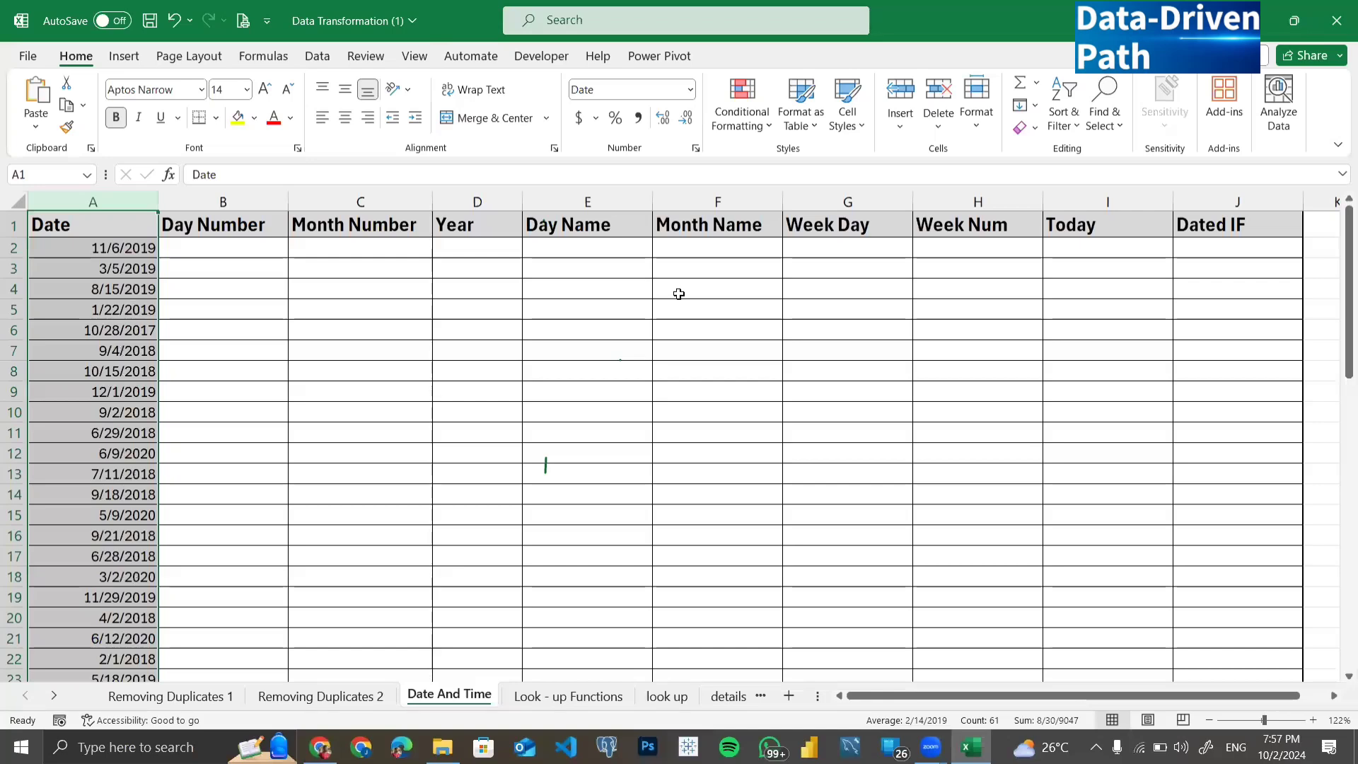
# Step: Enter the number 47356 in the empty cell V2, beyond the data table
pyautogui.hscroll(8, 679, 294)
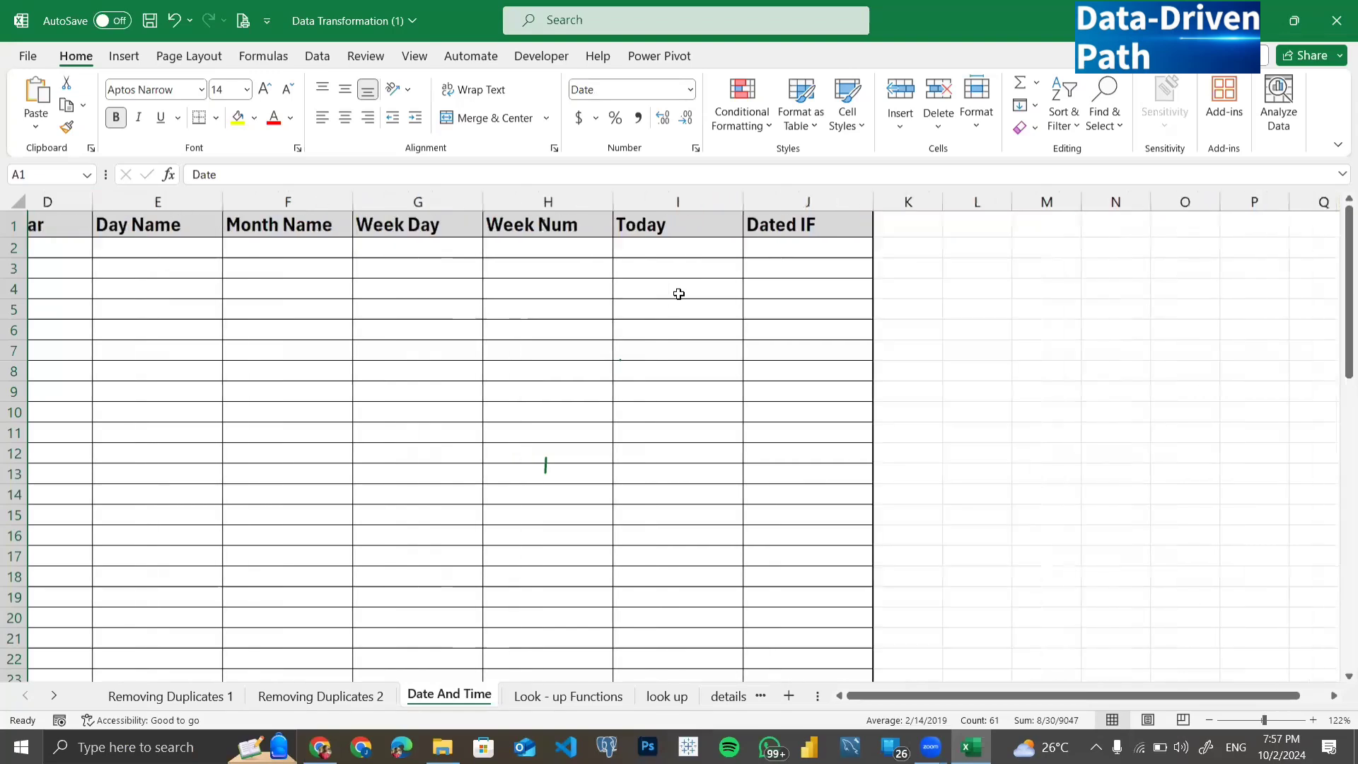
pyautogui.hscroll(3, 679, 293)
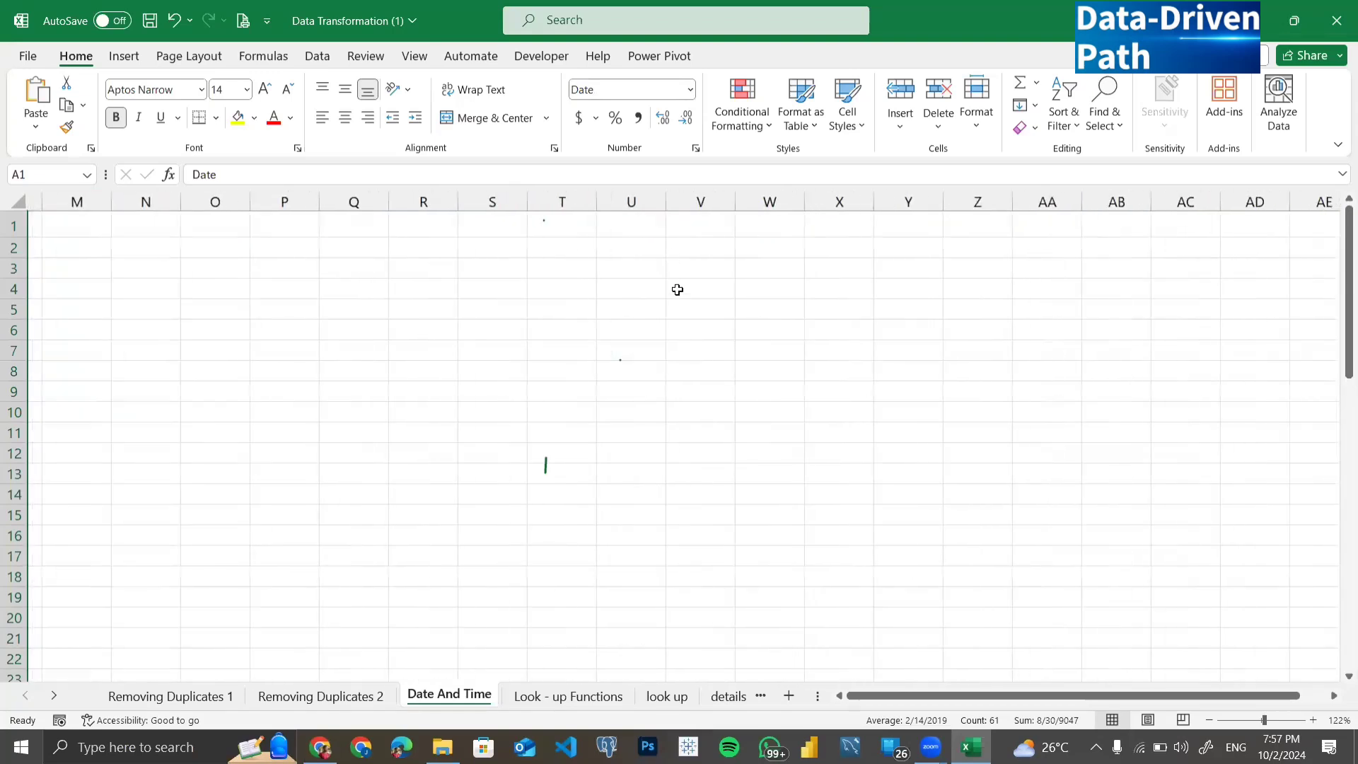
pyautogui.click(694, 253)
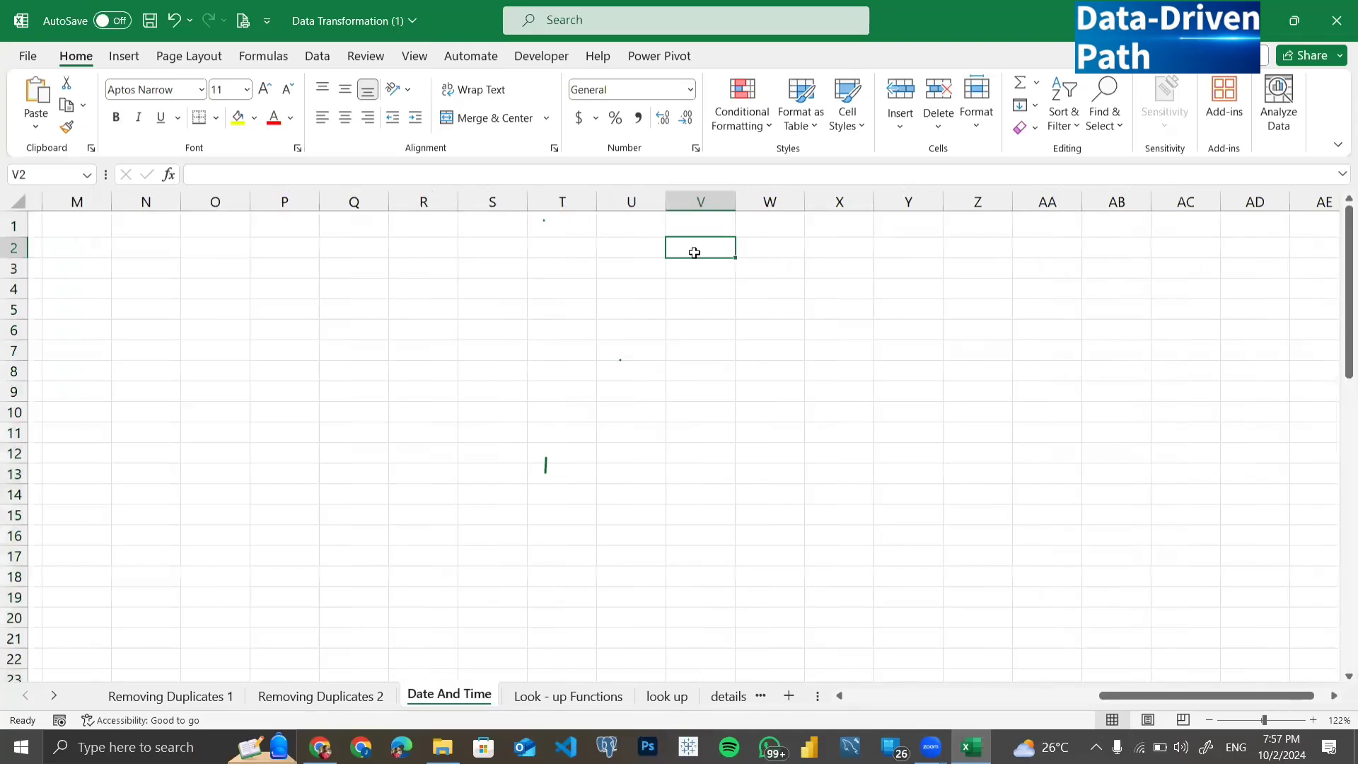
pyautogui.write('473')
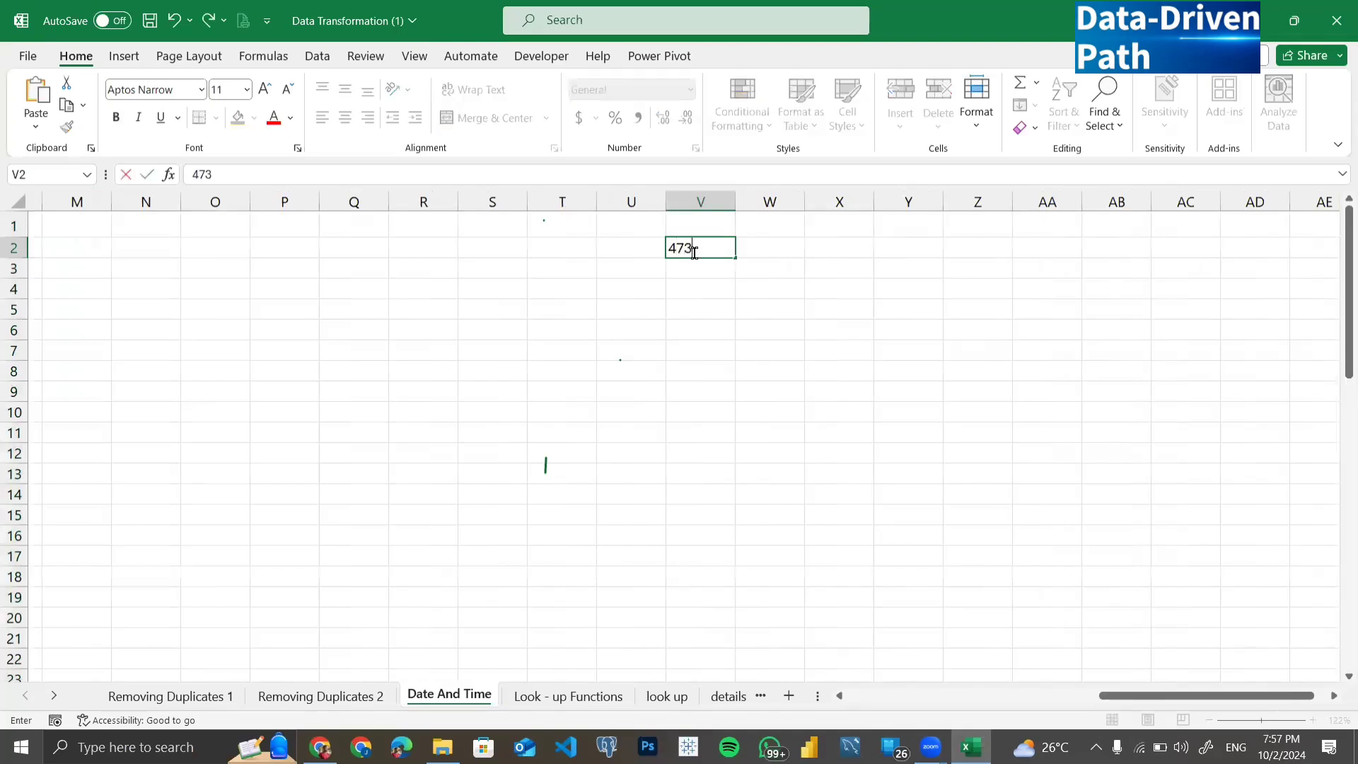
pyautogui.write('5568')
pyautogui.press('BackSpace')
pyautogui.press('Return')
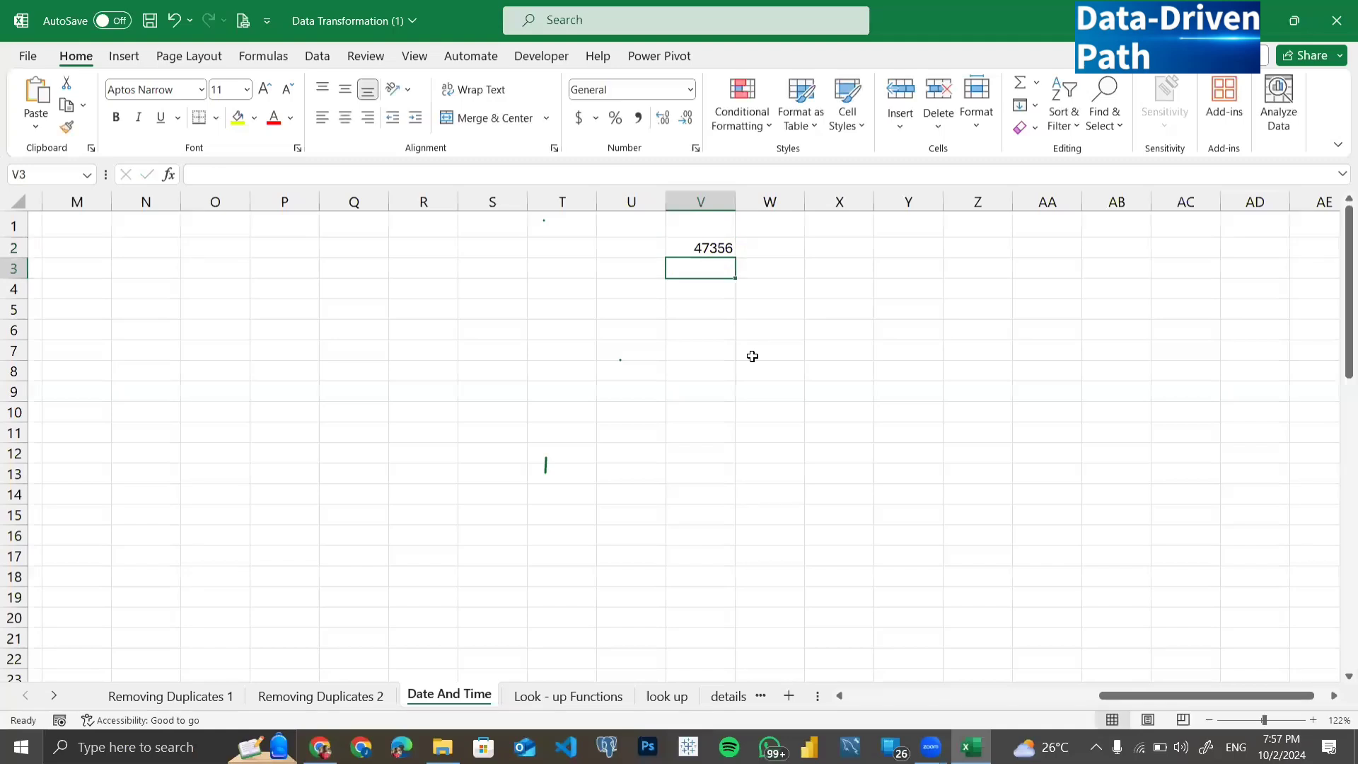
# Step: Format cell V2 as Short Date, undo the formatting, and apply Short Date again
pyautogui.click(721, 247)
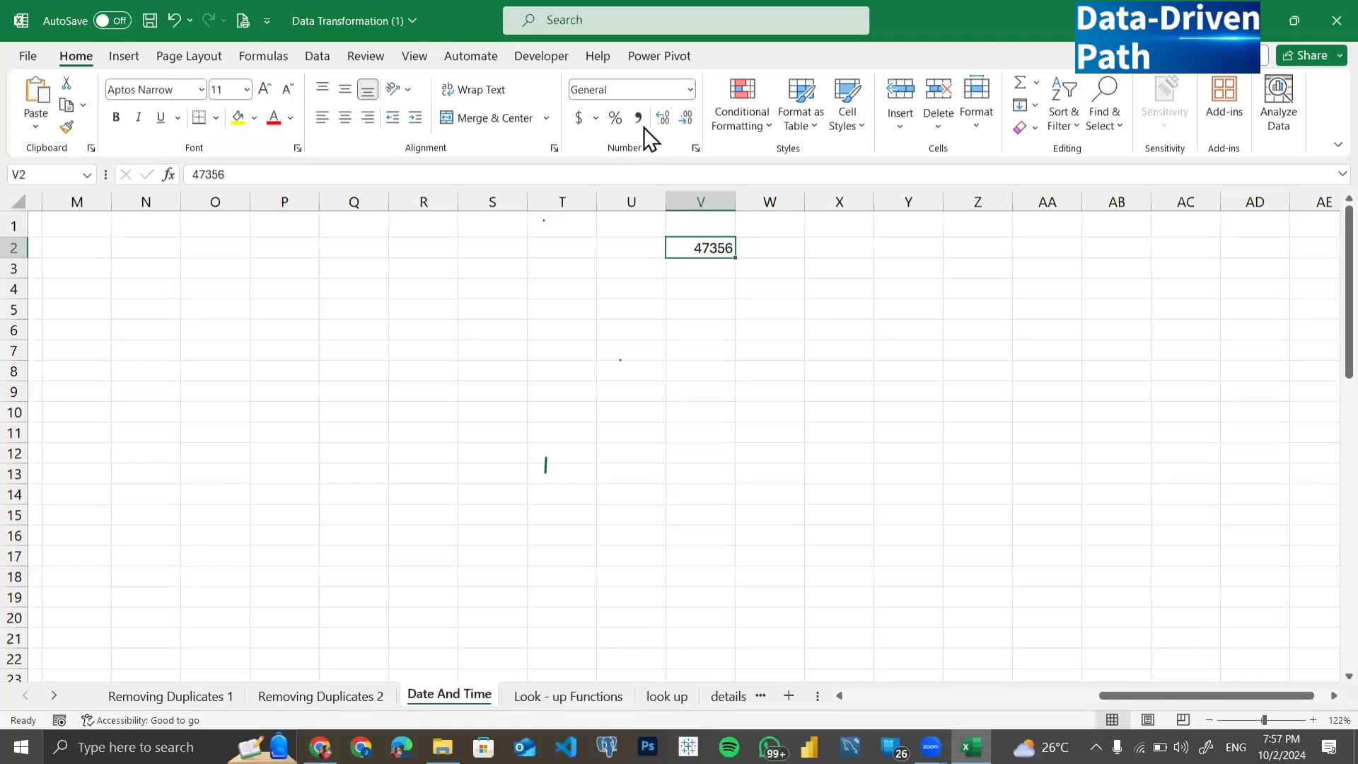
pyautogui.click(690, 89)
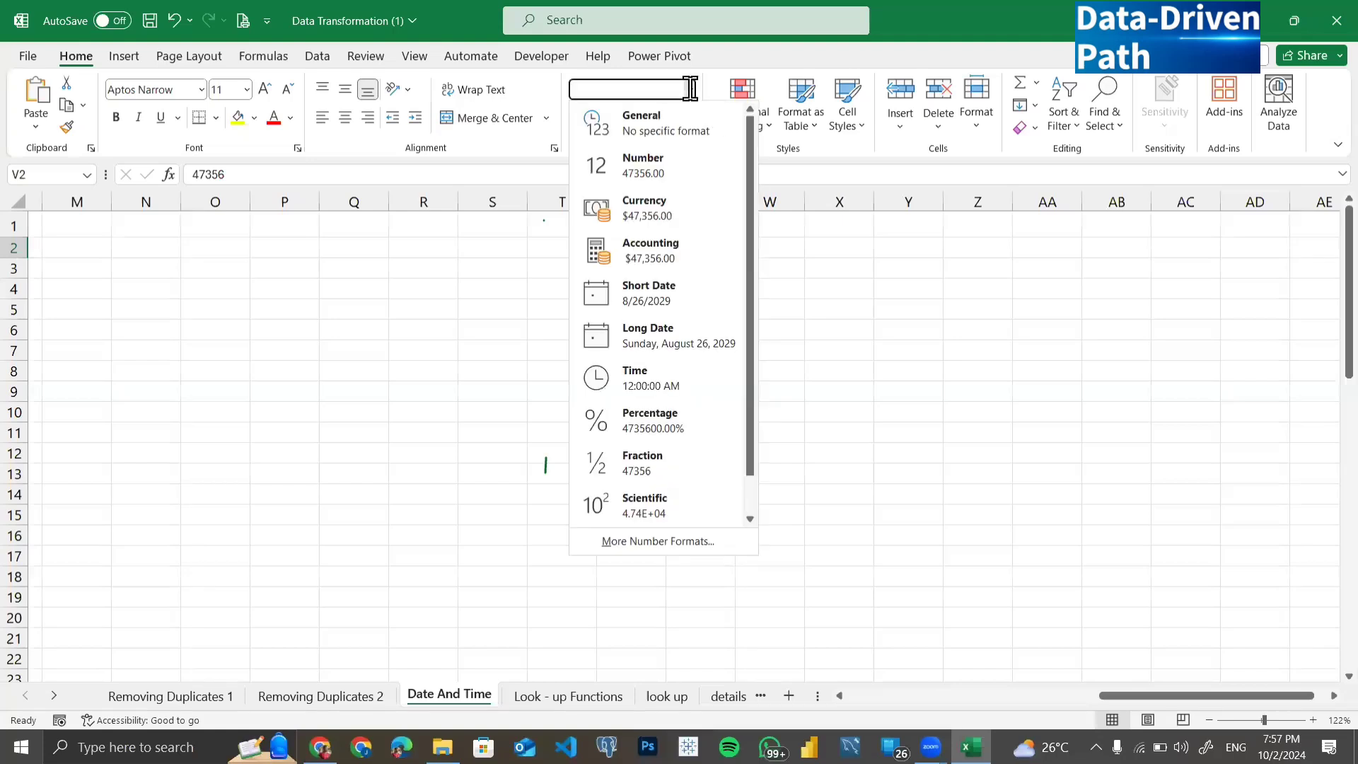
pyautogui.click(636, 290)
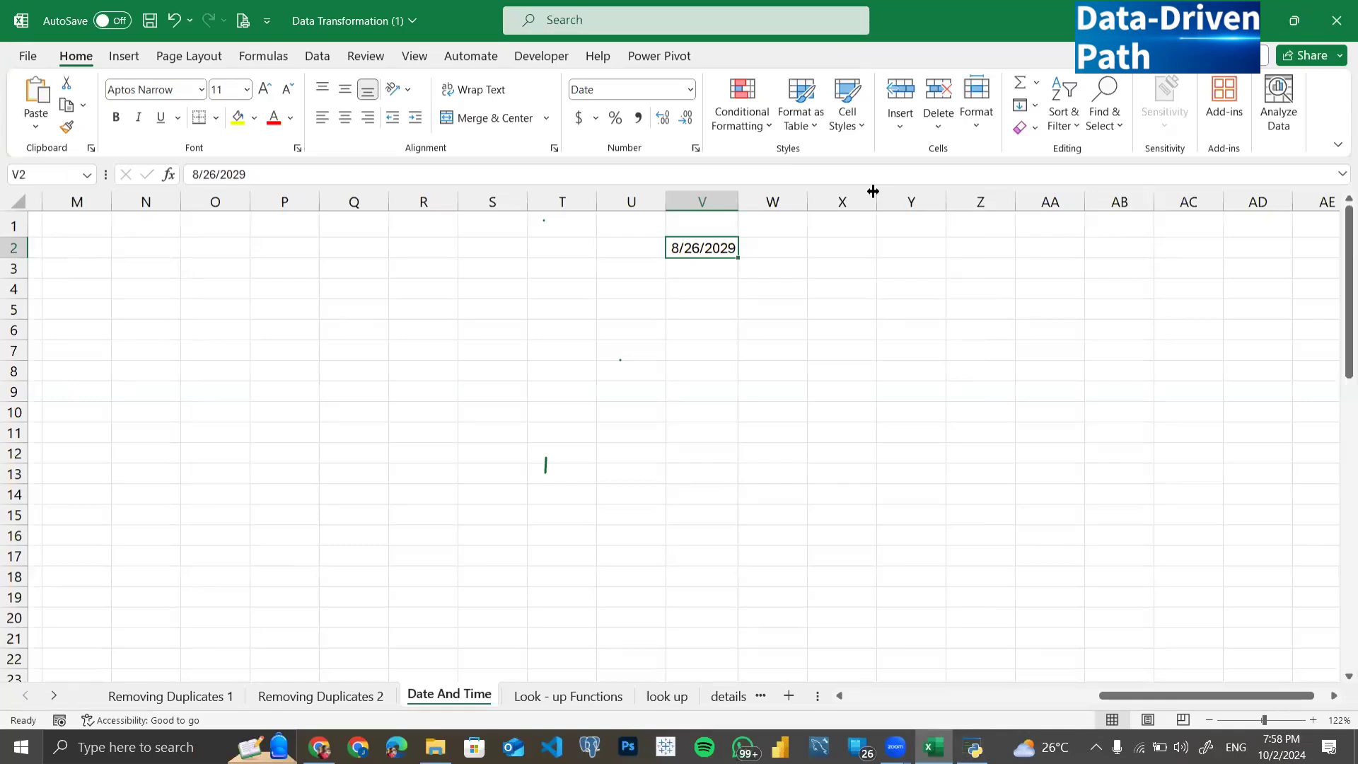
pyautogui.hotkey('ctrl', 'z')
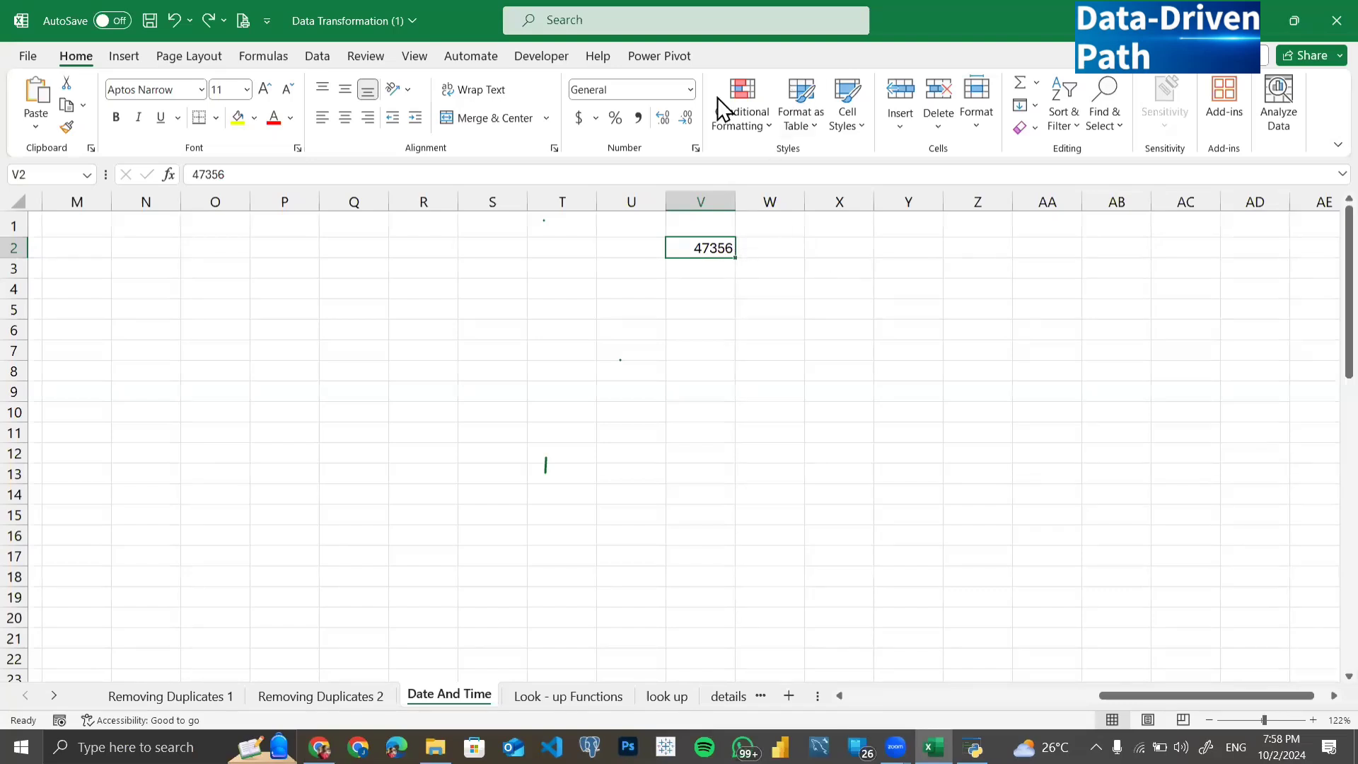
pyautogui.click(690, 89)
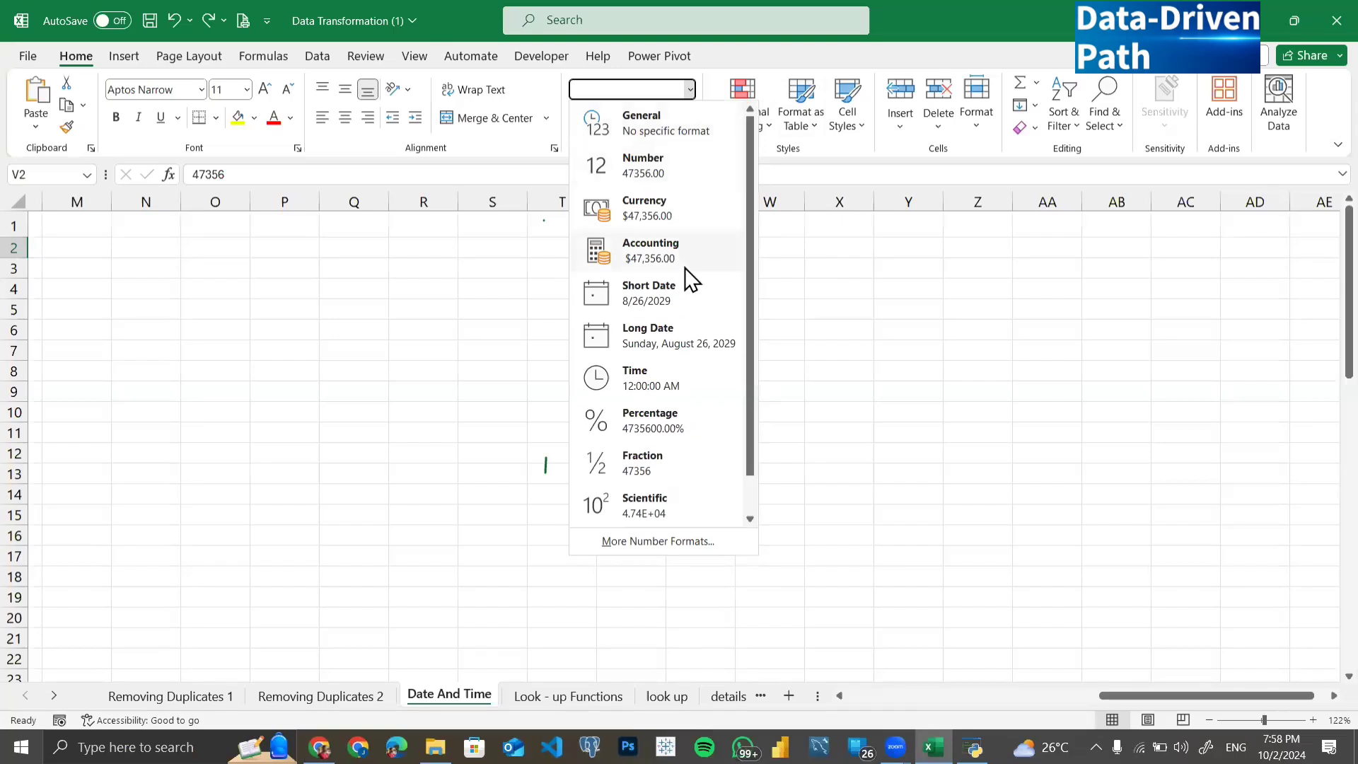
pyautogui.click(672, 291)
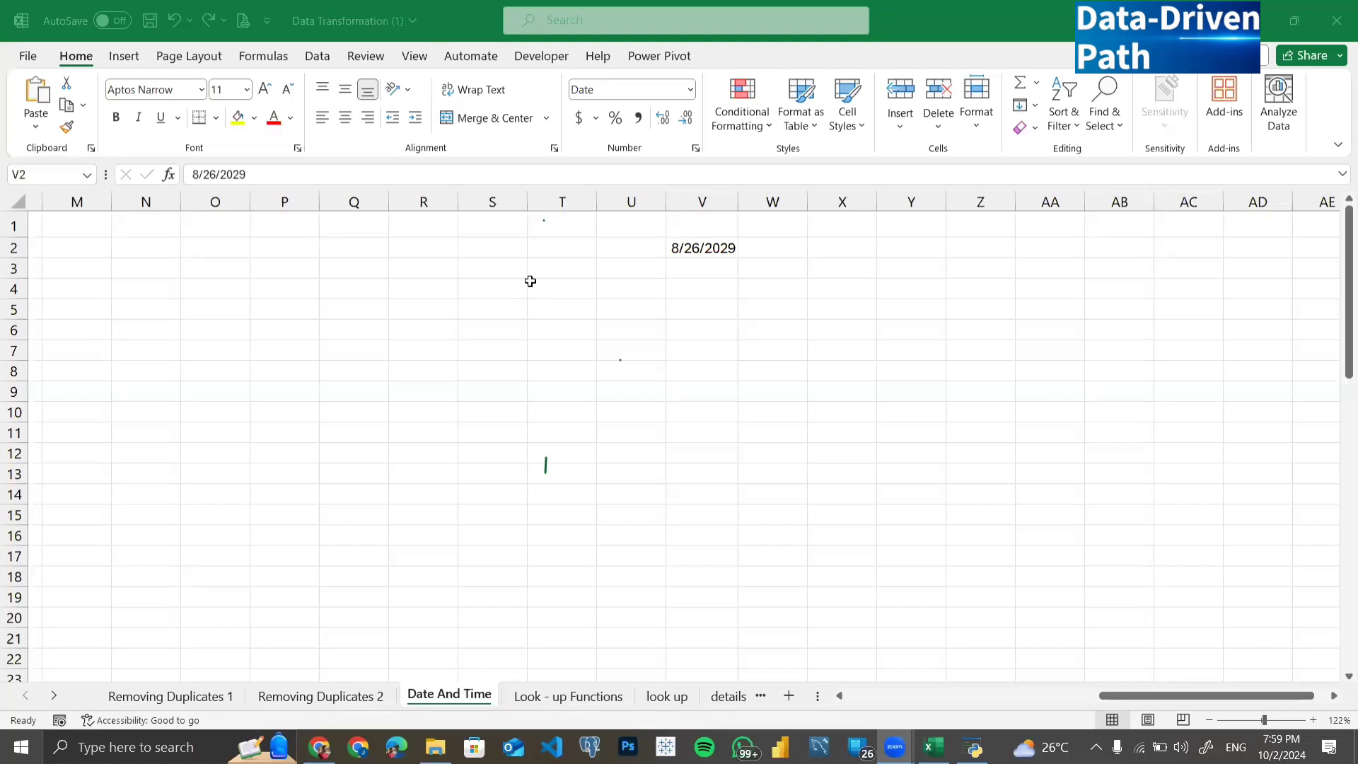
# Step: Enter 0 in cell X2 and format the cell as Short Date
pyautogui.click(553, 281)
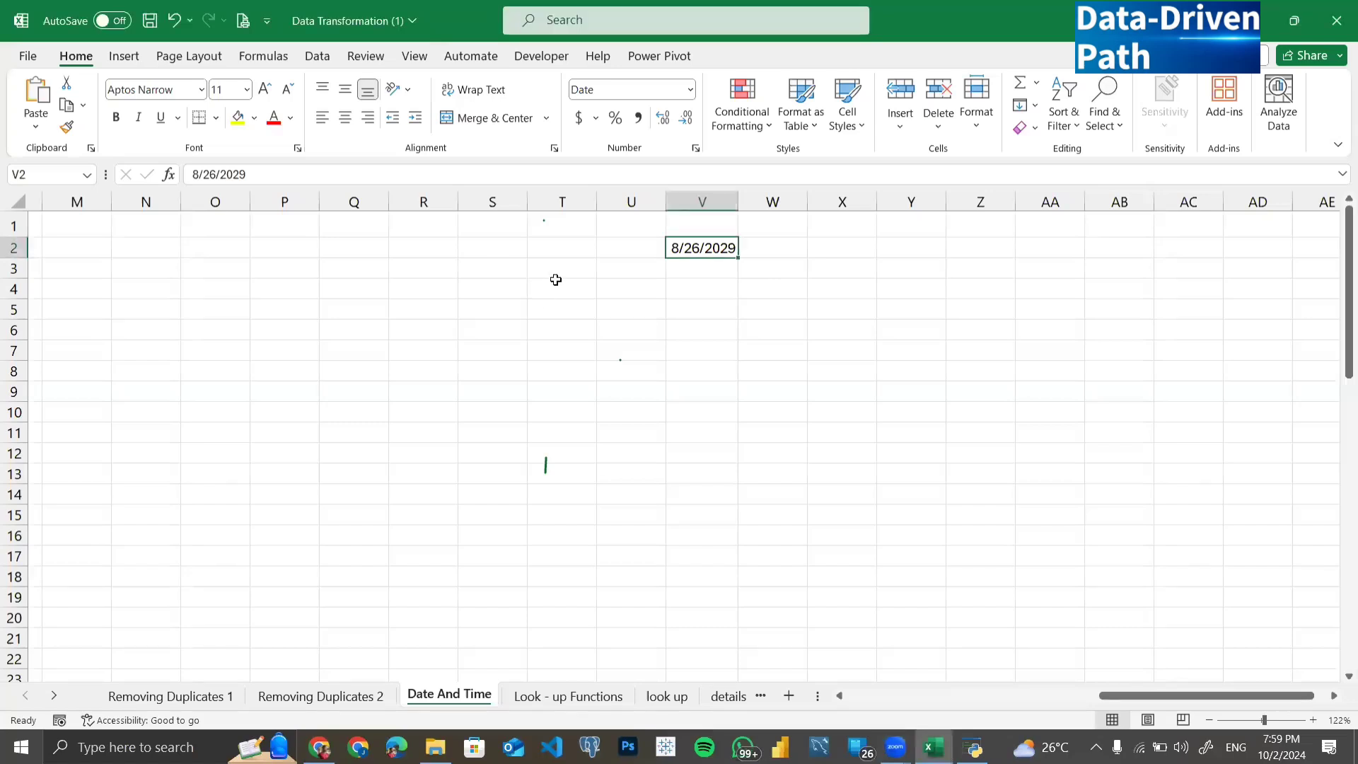
pyautogui.click(822, 246)
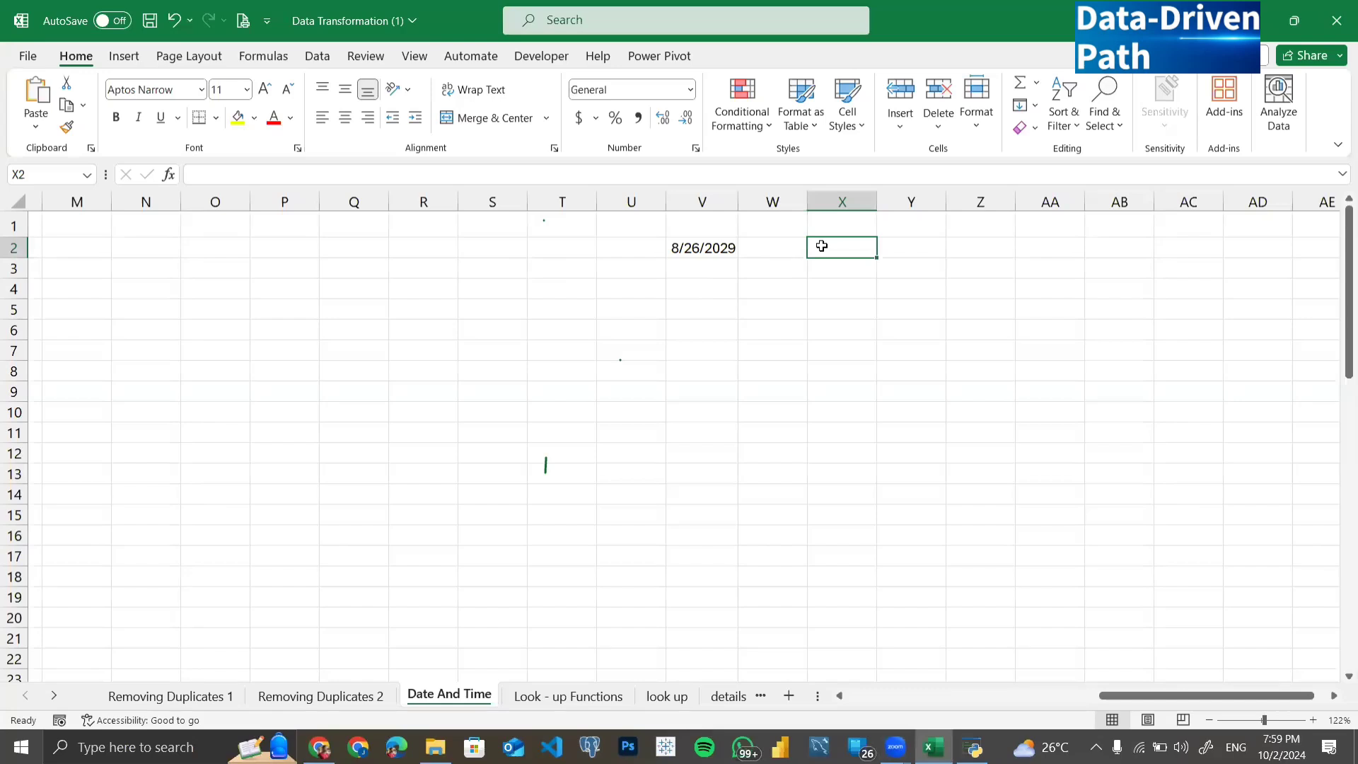
pyautogui.write('0')
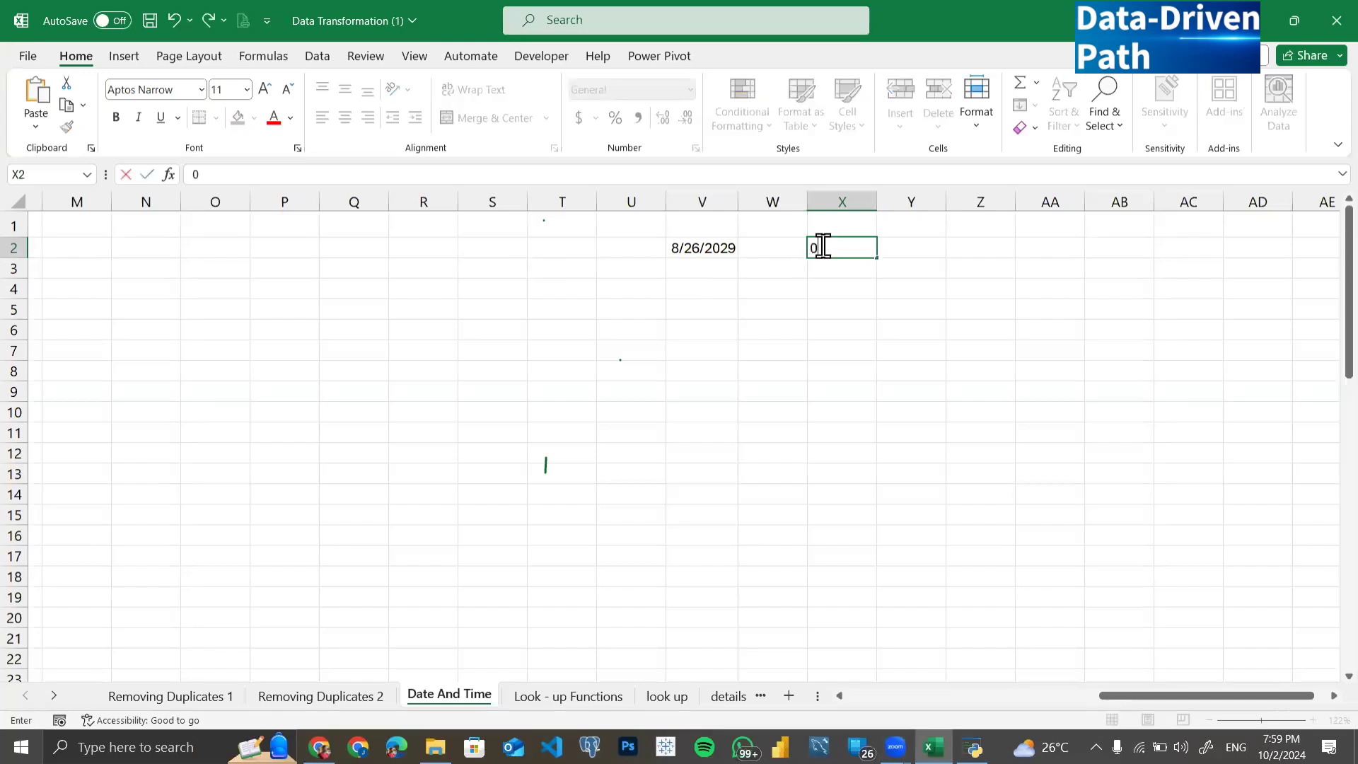
pyautogui.press('Return')
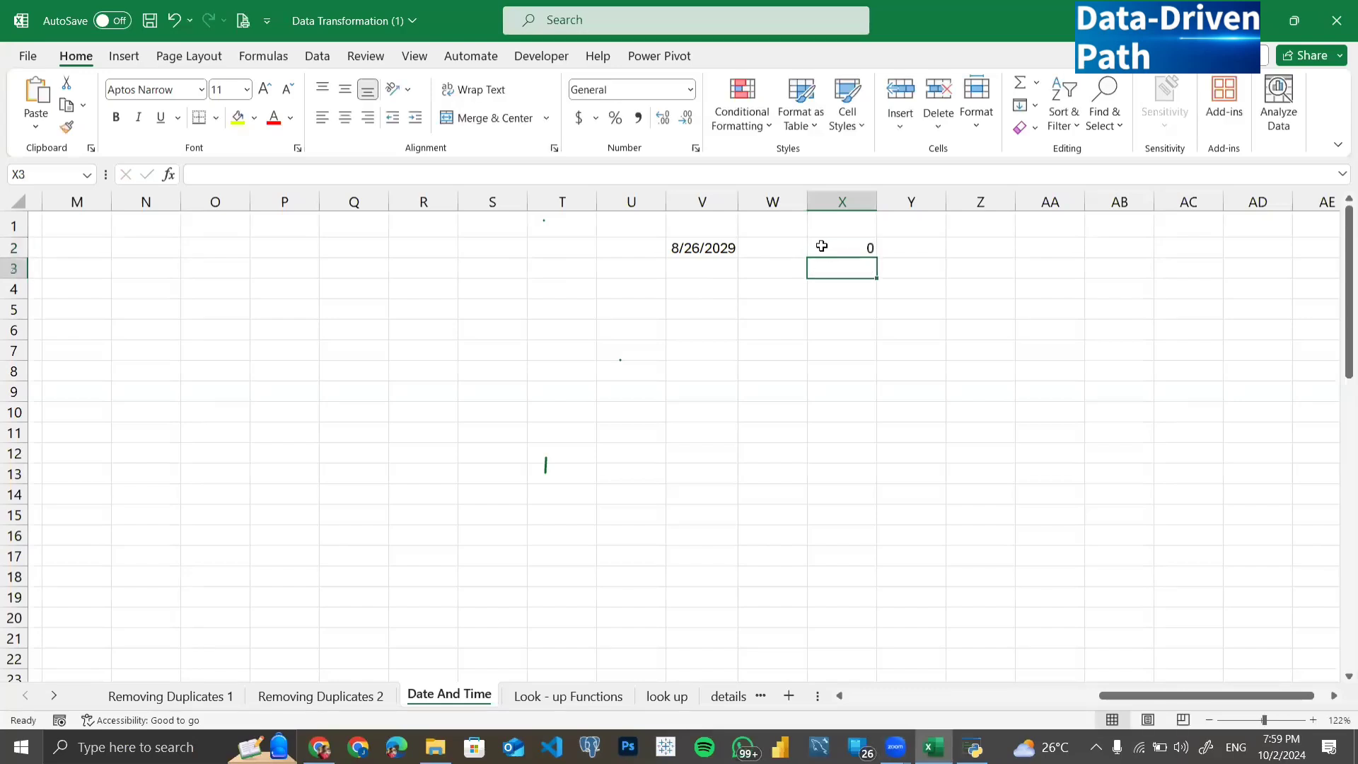
pyautogui.click(866, 240)
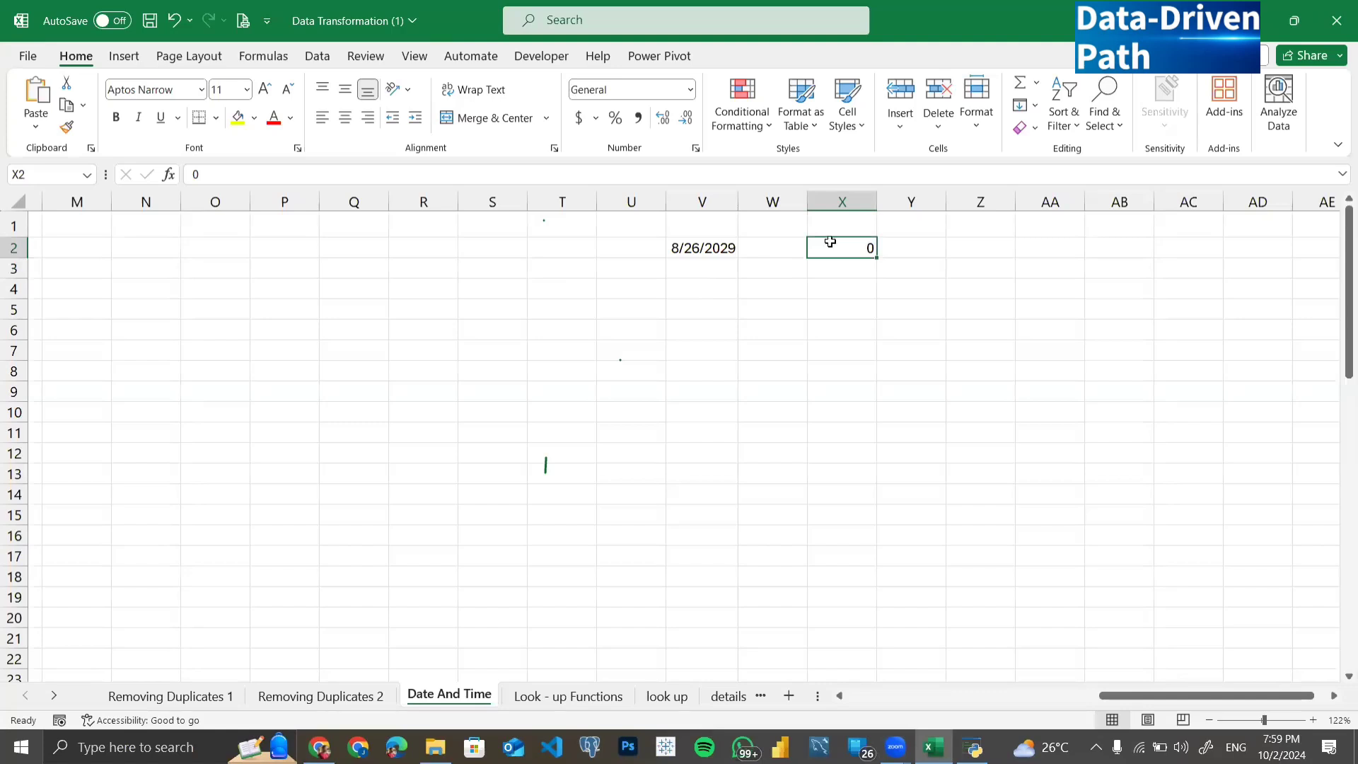
pyautogui.click(690, 90)
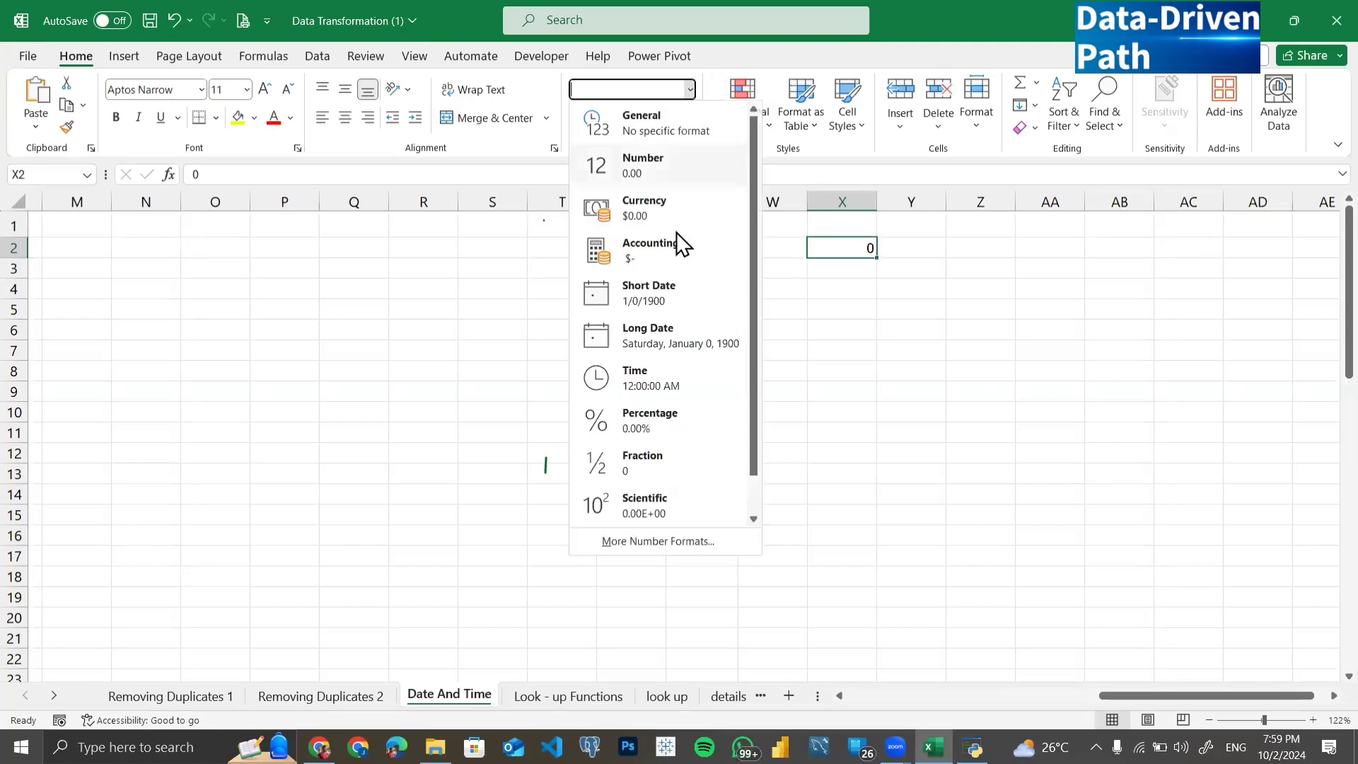
pyautogui.click(685, 297)
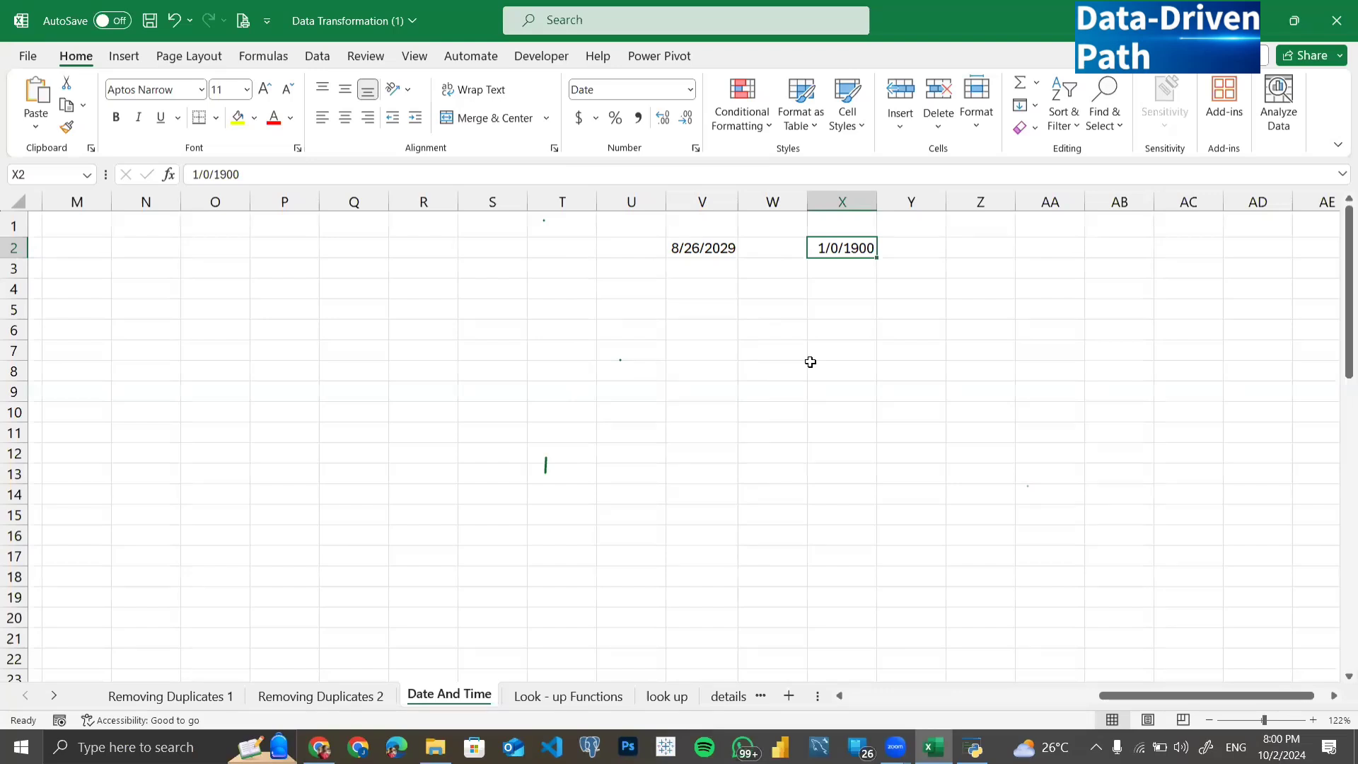
# Step: Enter 1 in cell X4 and format the cell as Short Date
pyautogui.click(847, 286)
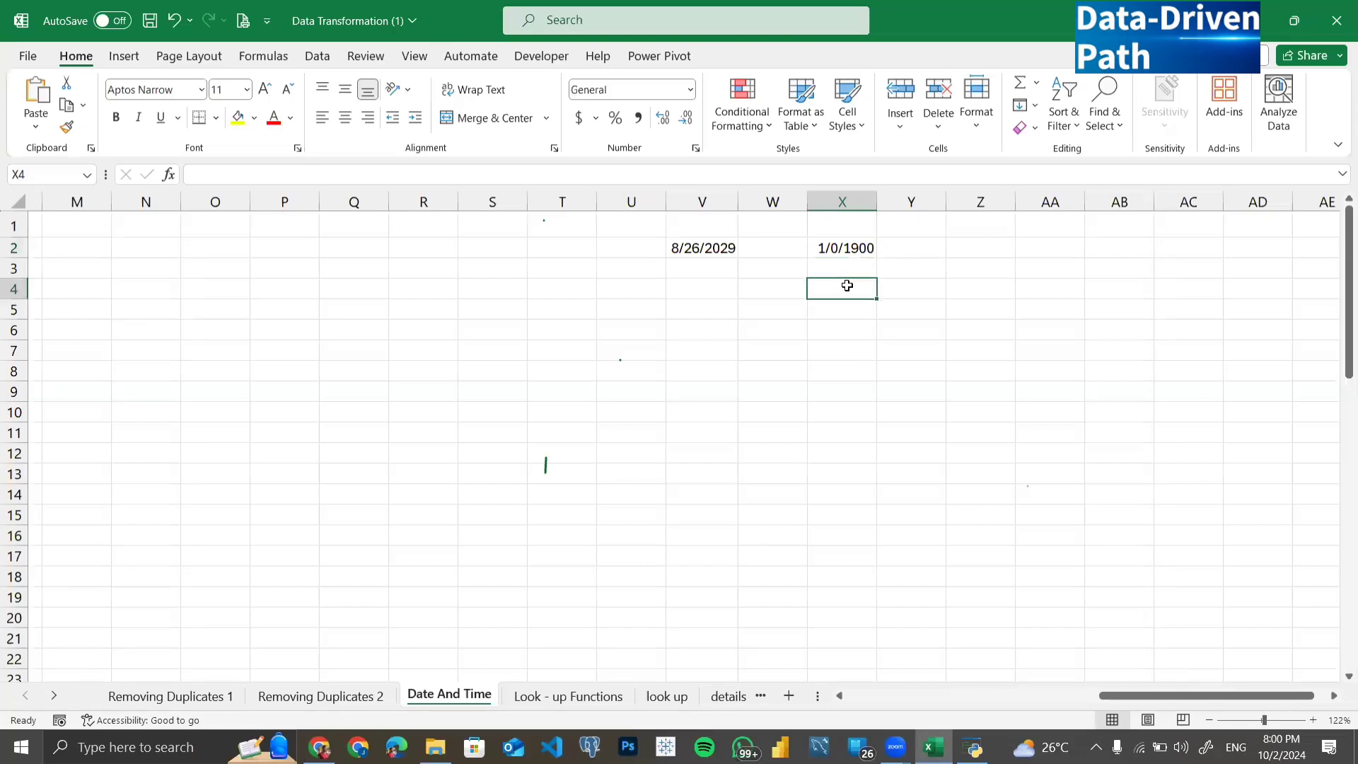
pyautogui.write('1')
pyautogui.press('Return')
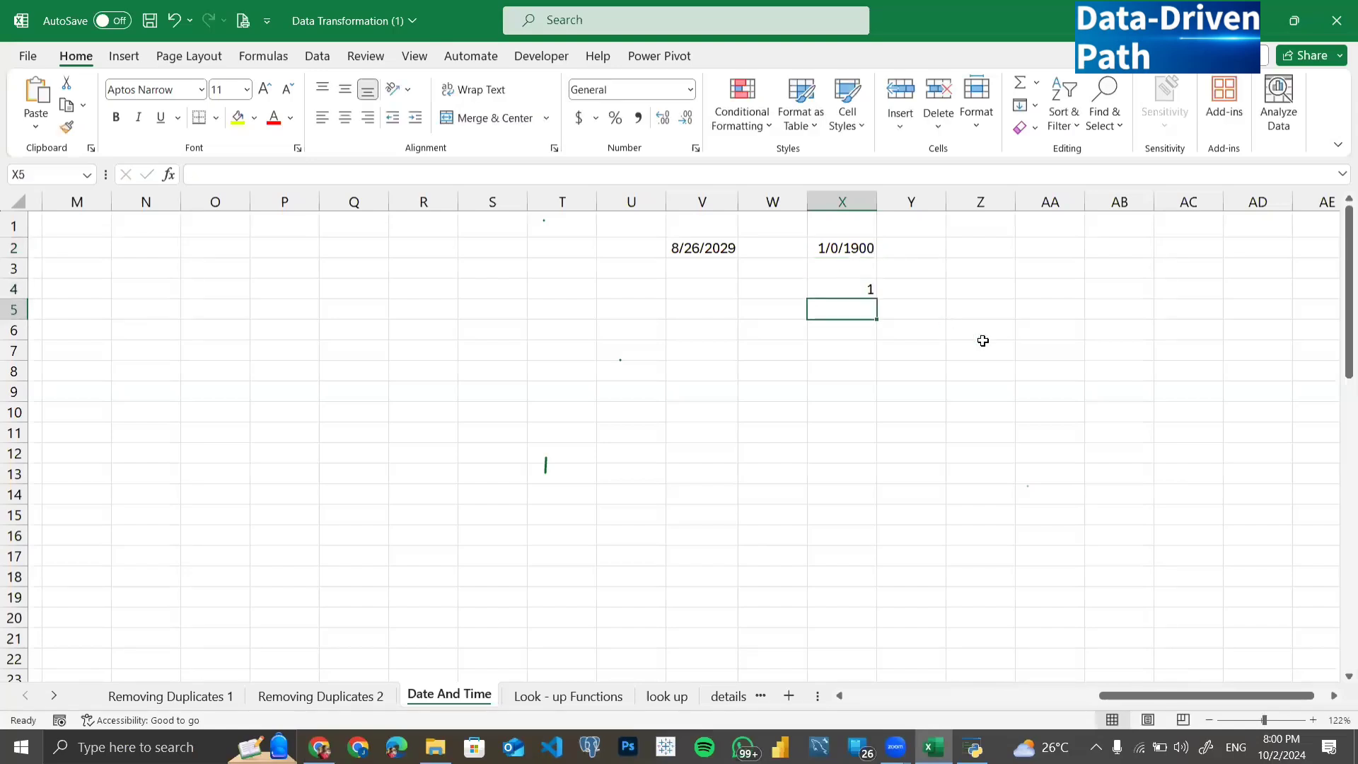
pyautogui.click(853, 286)
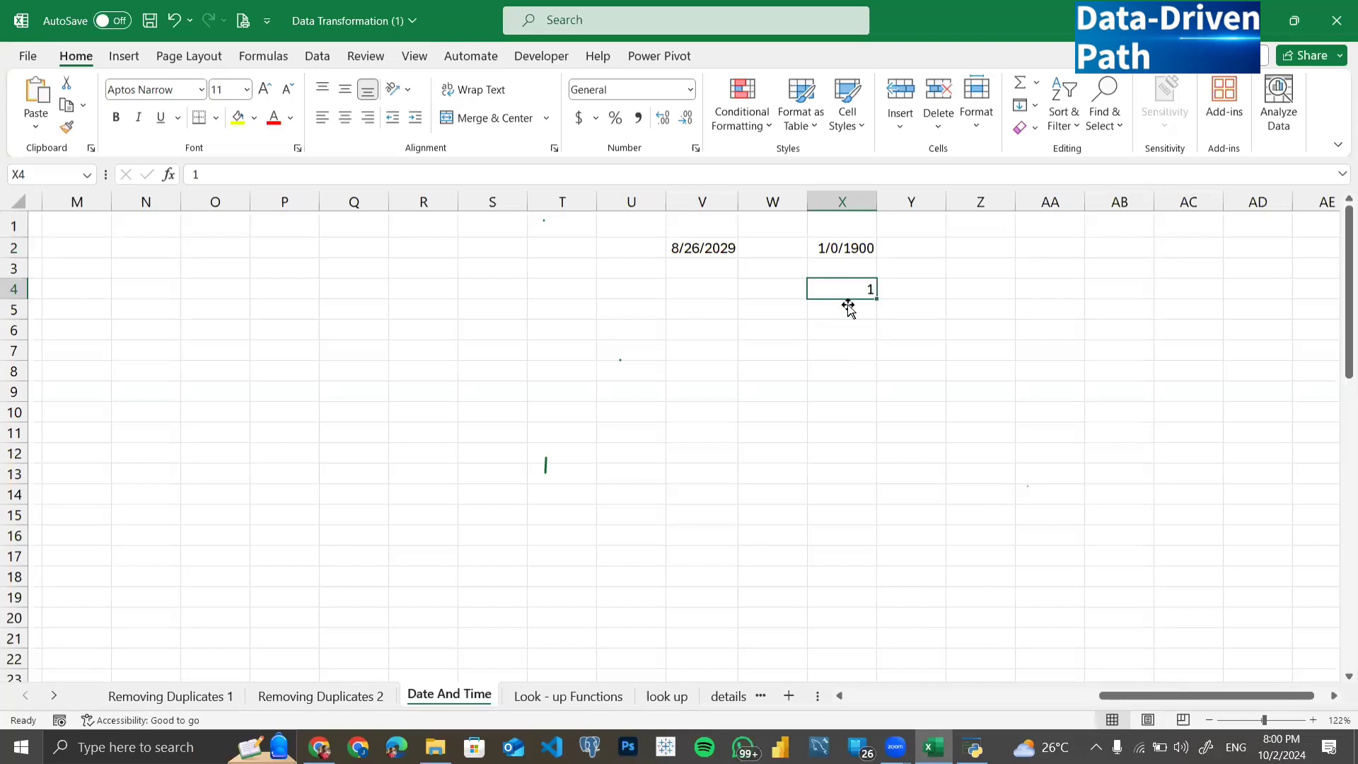
pyautogui.click(691, 90)
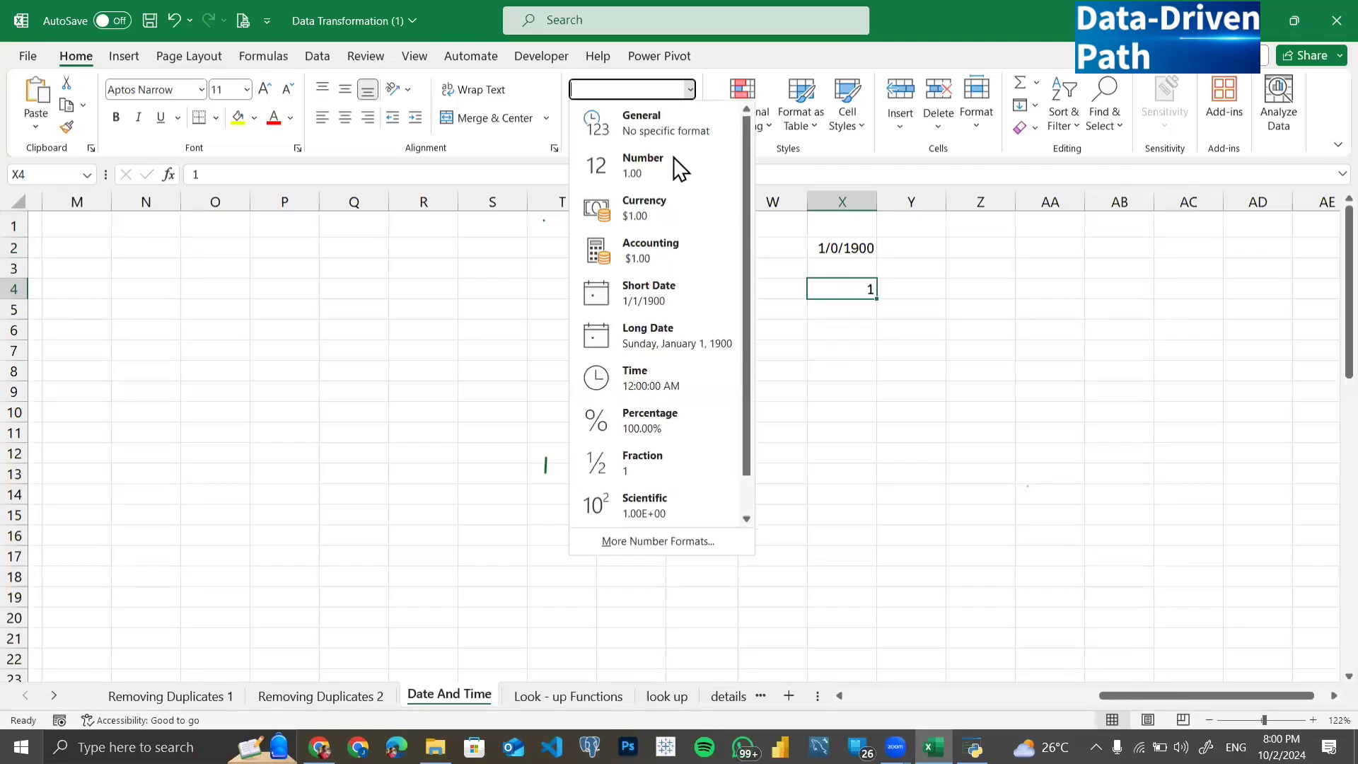
pyautogui.click(654, 293)
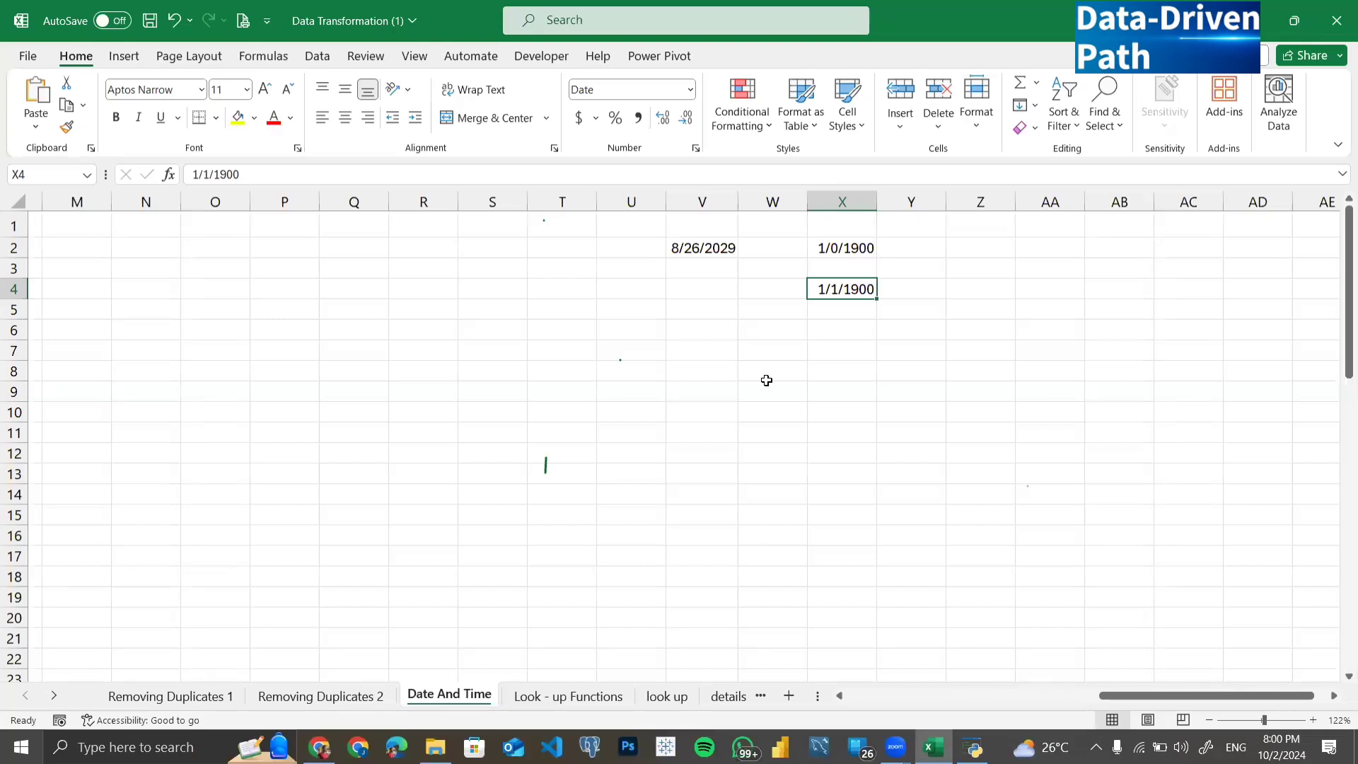
# Step: Enter 2 in cell X6 and format the cell as Short Date
pyautogui.click(832, 333)
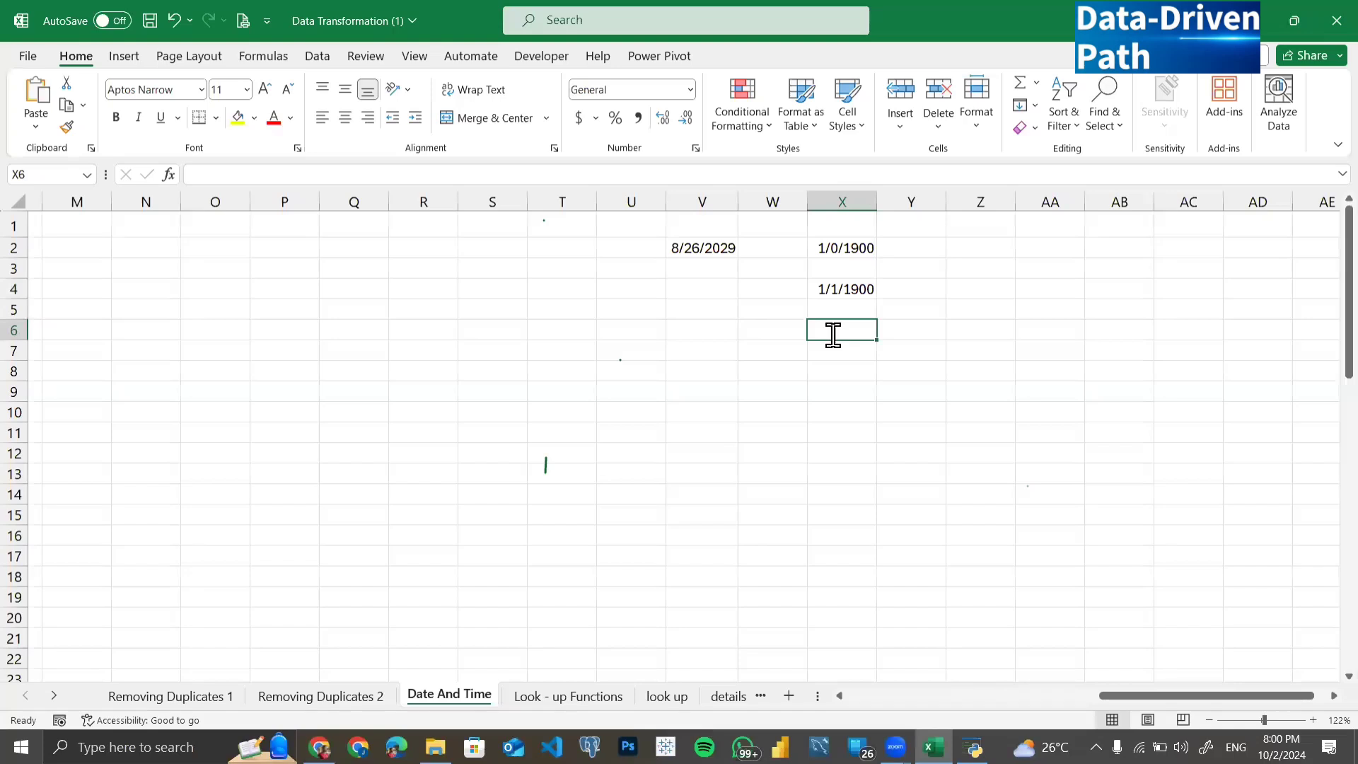
pyautogui.write('2')
pyautogui.press('Return')
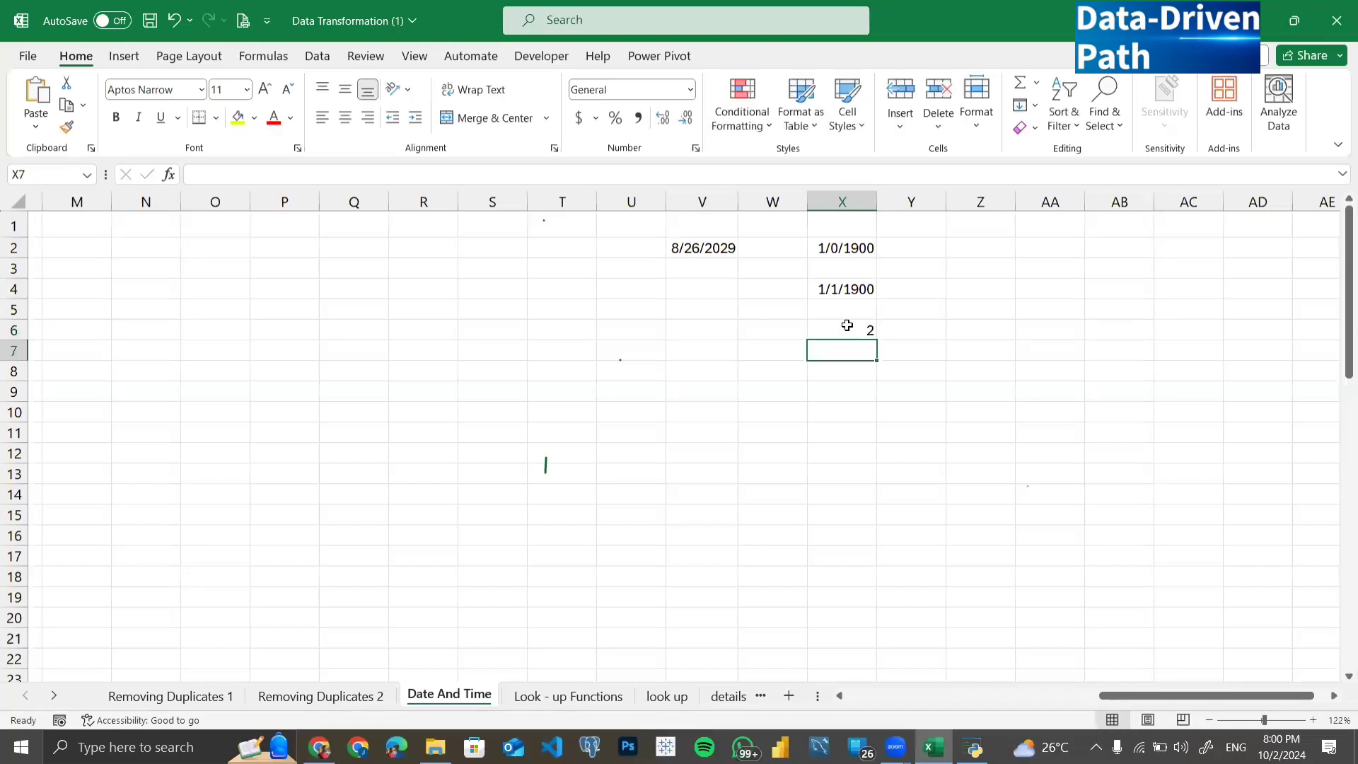
pyautogui.click(845, 328)
pyautogui.click(690, 90)
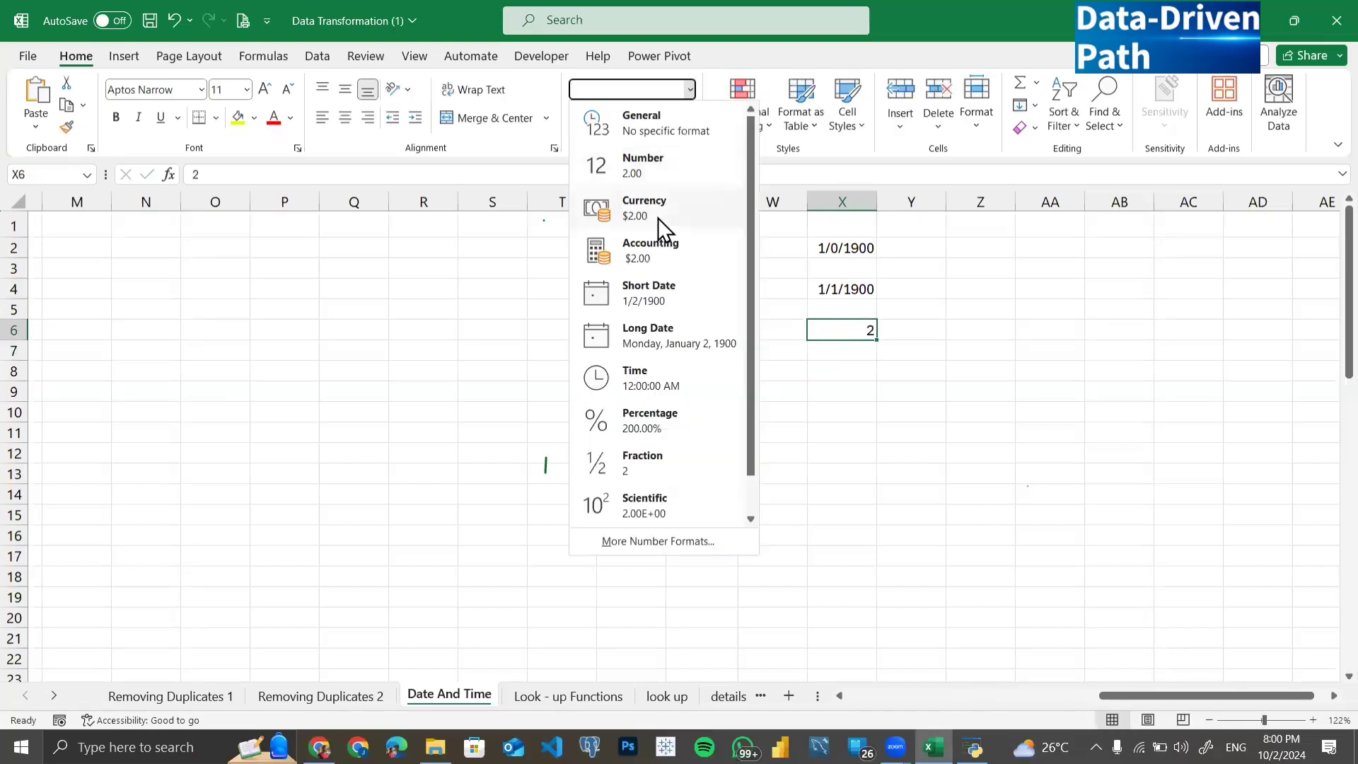
pyautogui.click(646, 299)
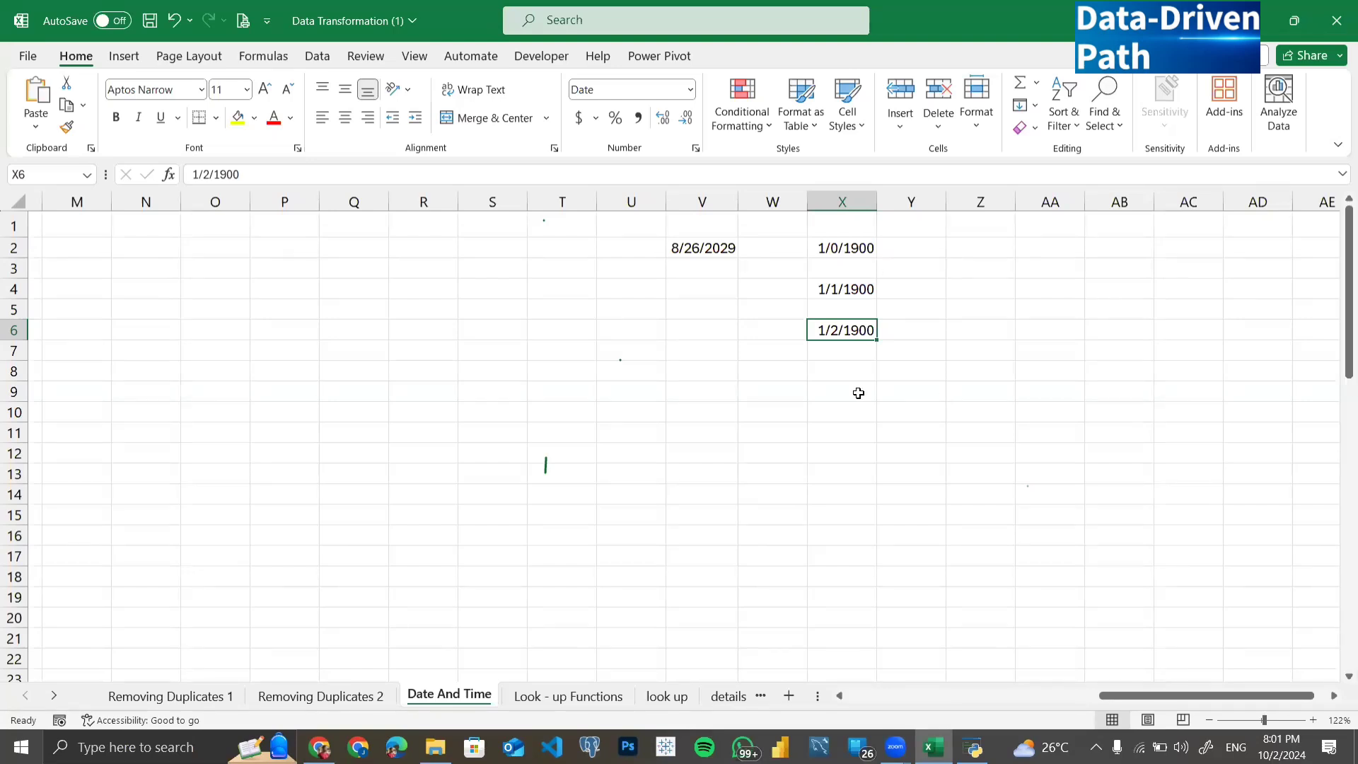
# Step: Enter 31 in cell X8 and format the cell as Short Date
pyautogui.click(858, 391)
pyautogui.click(856, 375)
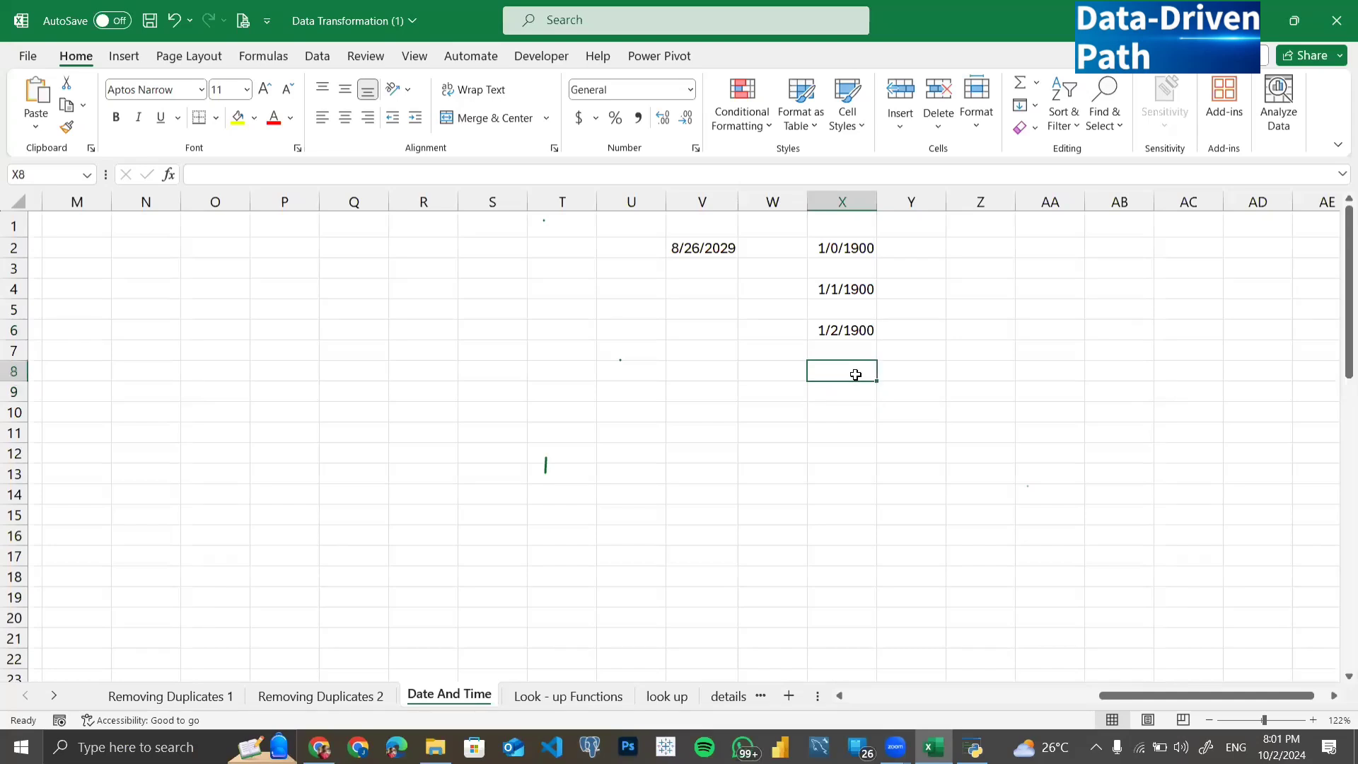
pyautogui.write('31')
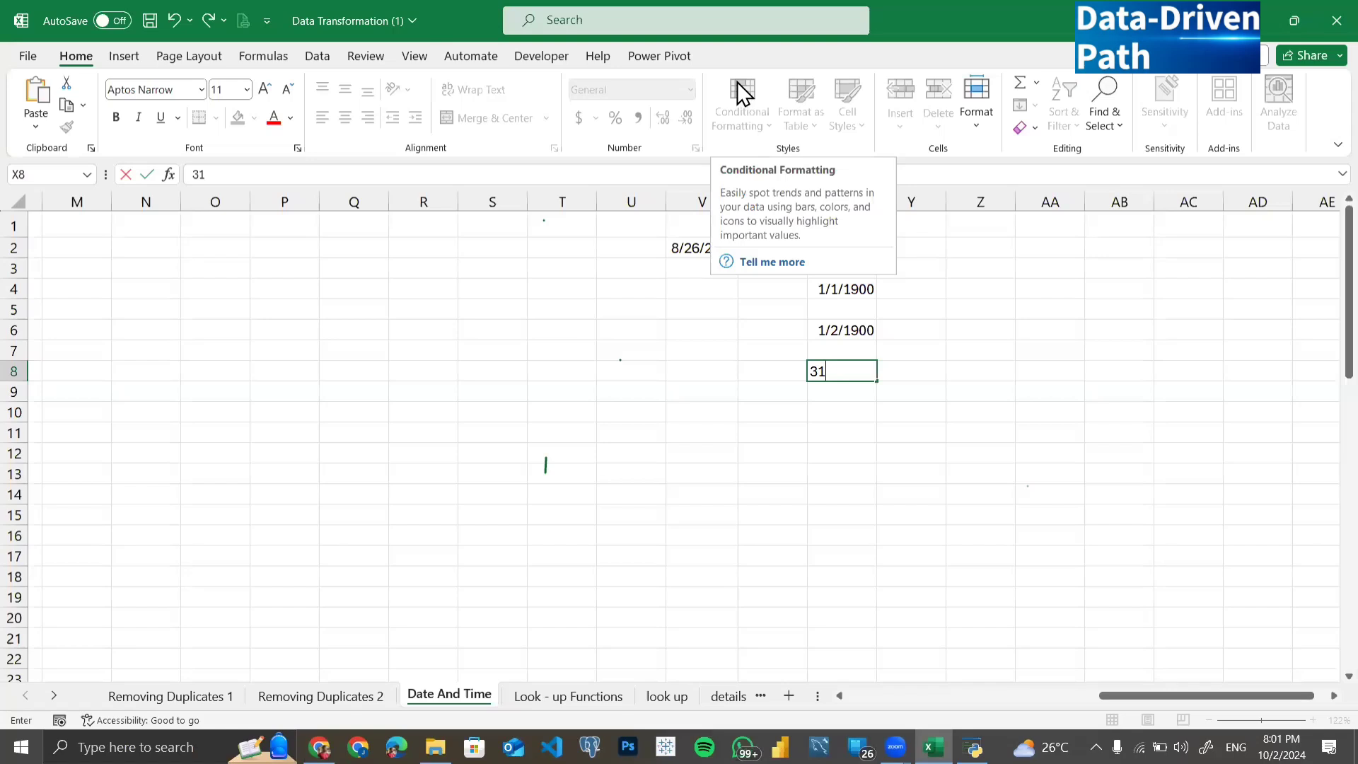
pyautogui.click(847, 366)
pyautogui.press('Return')
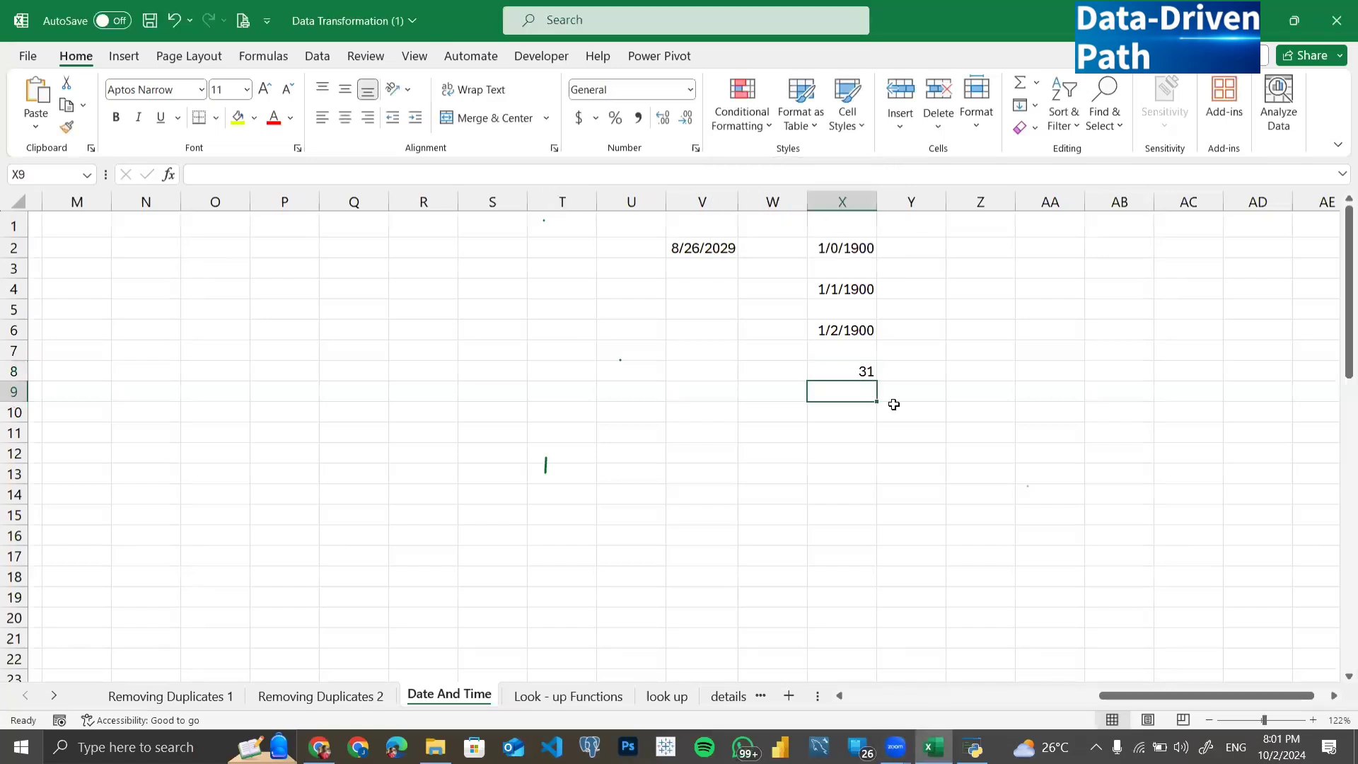
pyautogui.press('Up')
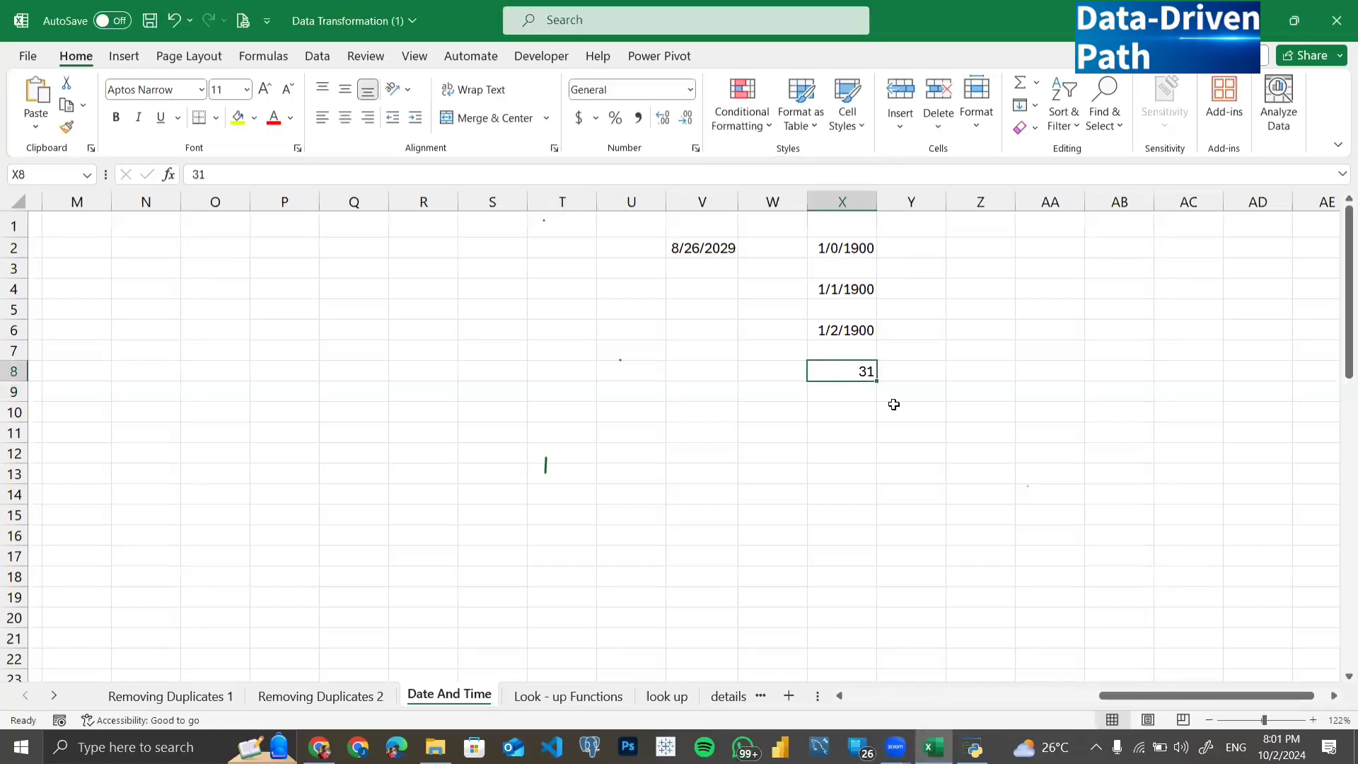
pyautogui.click(691, 89)
pyautogui.click(665, 310)
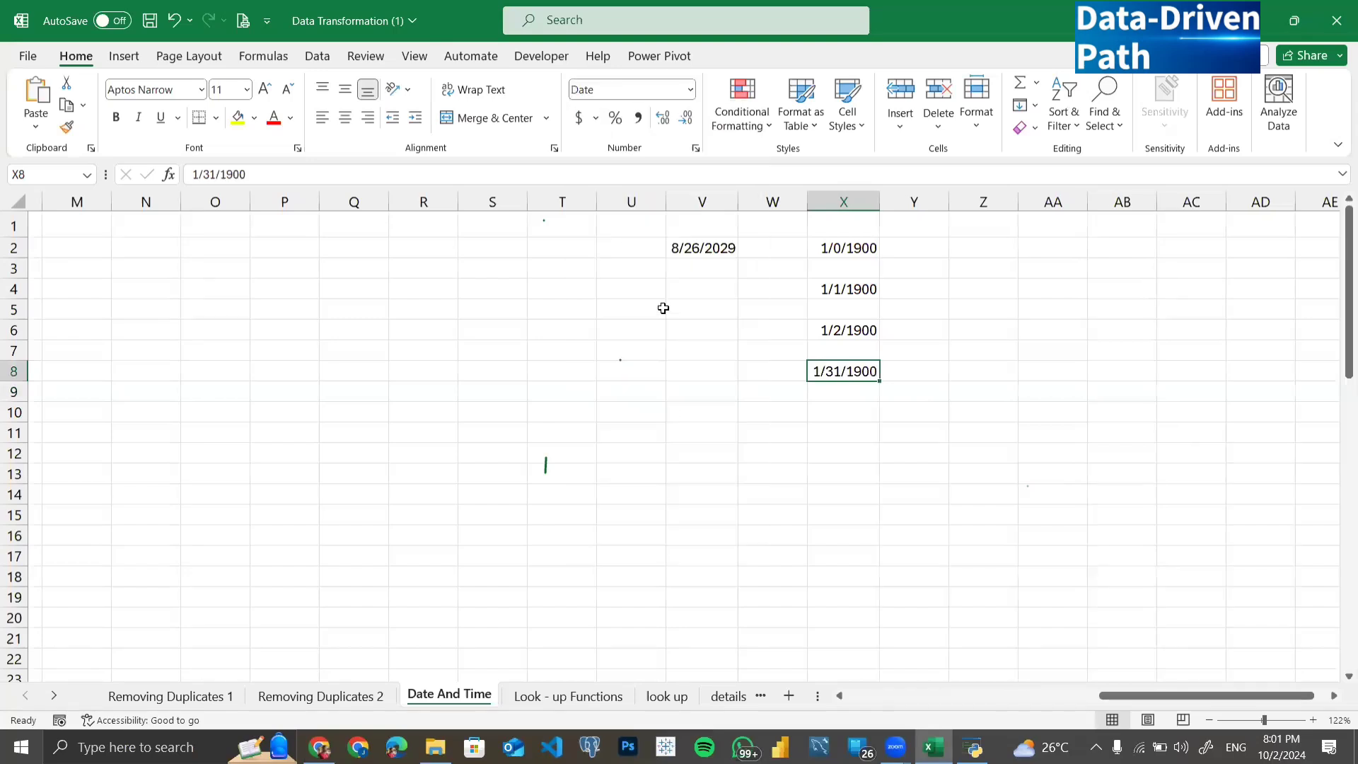
# Step: Enter 32 in cell X10 and format the cell as Short Date
pyautogui.click(261, 107)
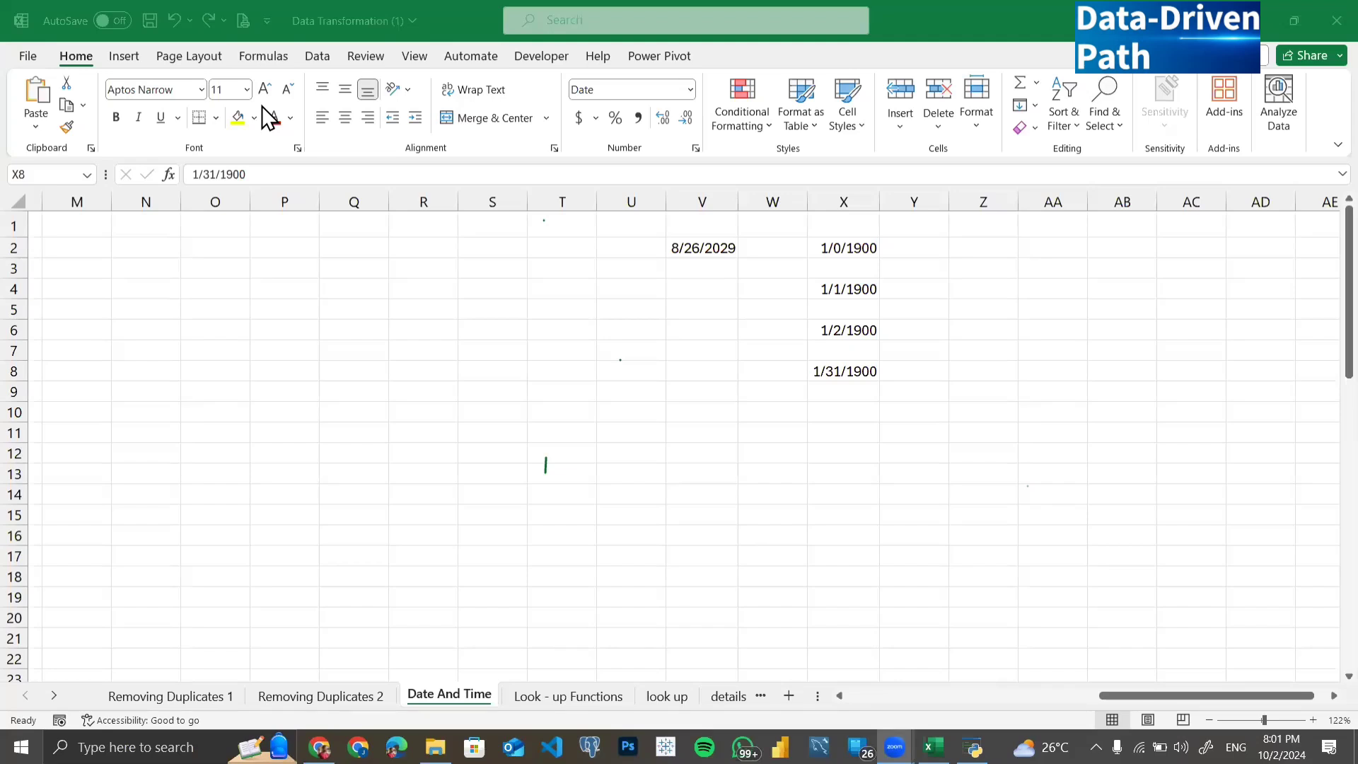
pyautogui.click(842, 365)
pyautogui.click(848, 409)
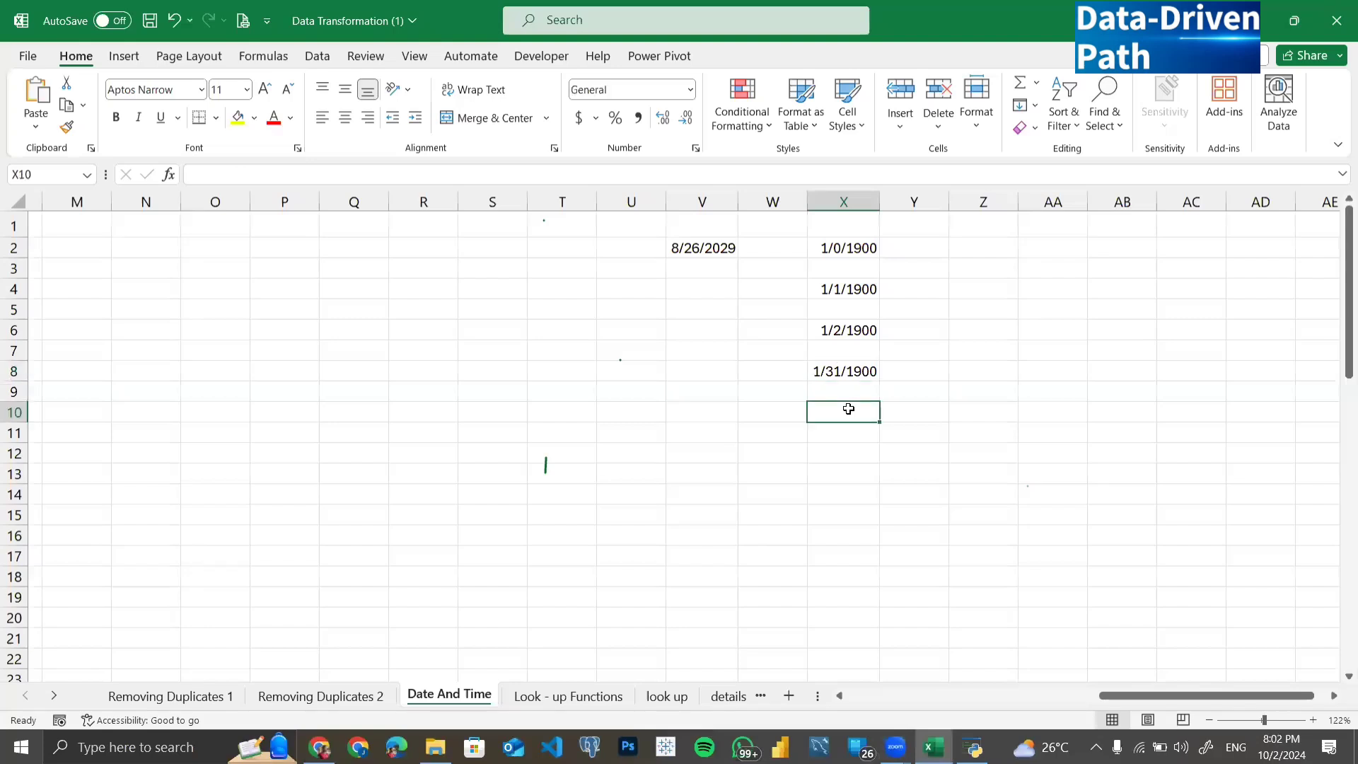
pyautogui.write('32')
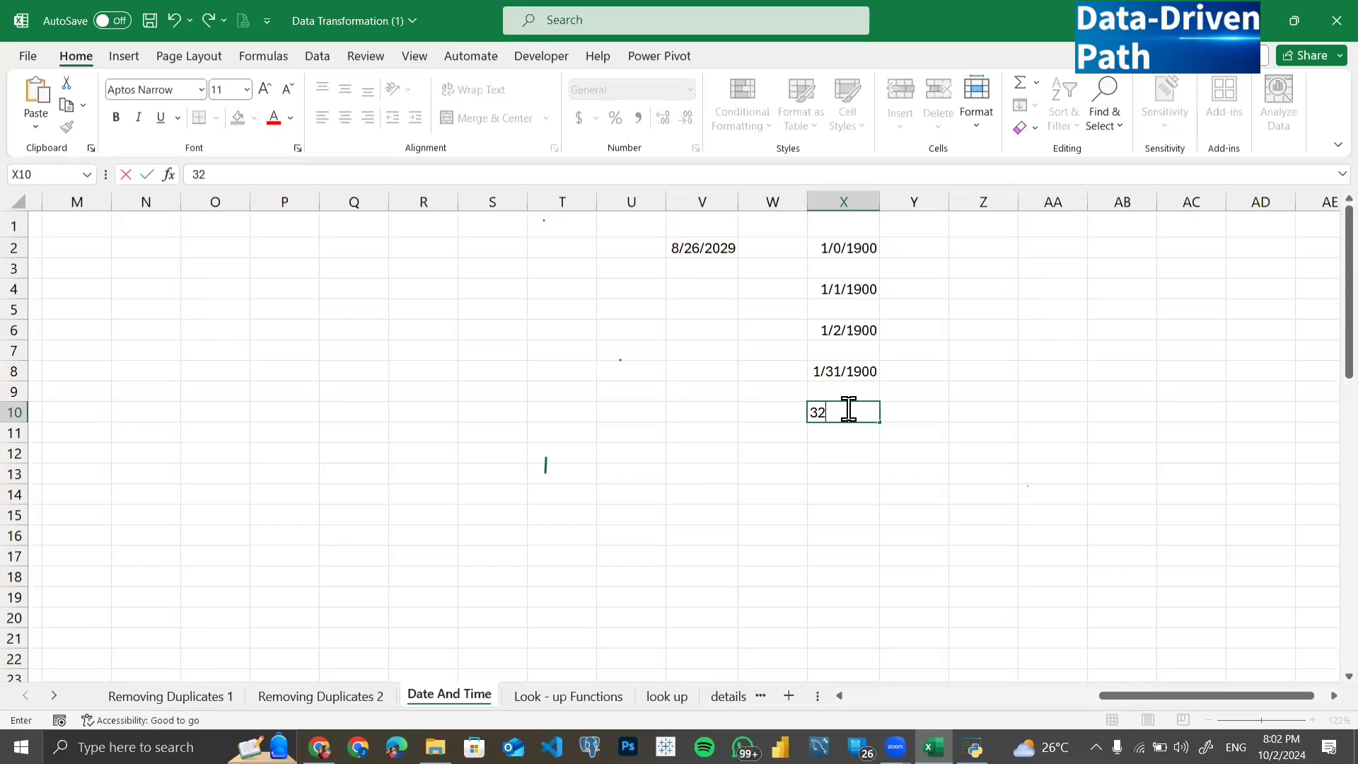
pyautogui.press('Return')
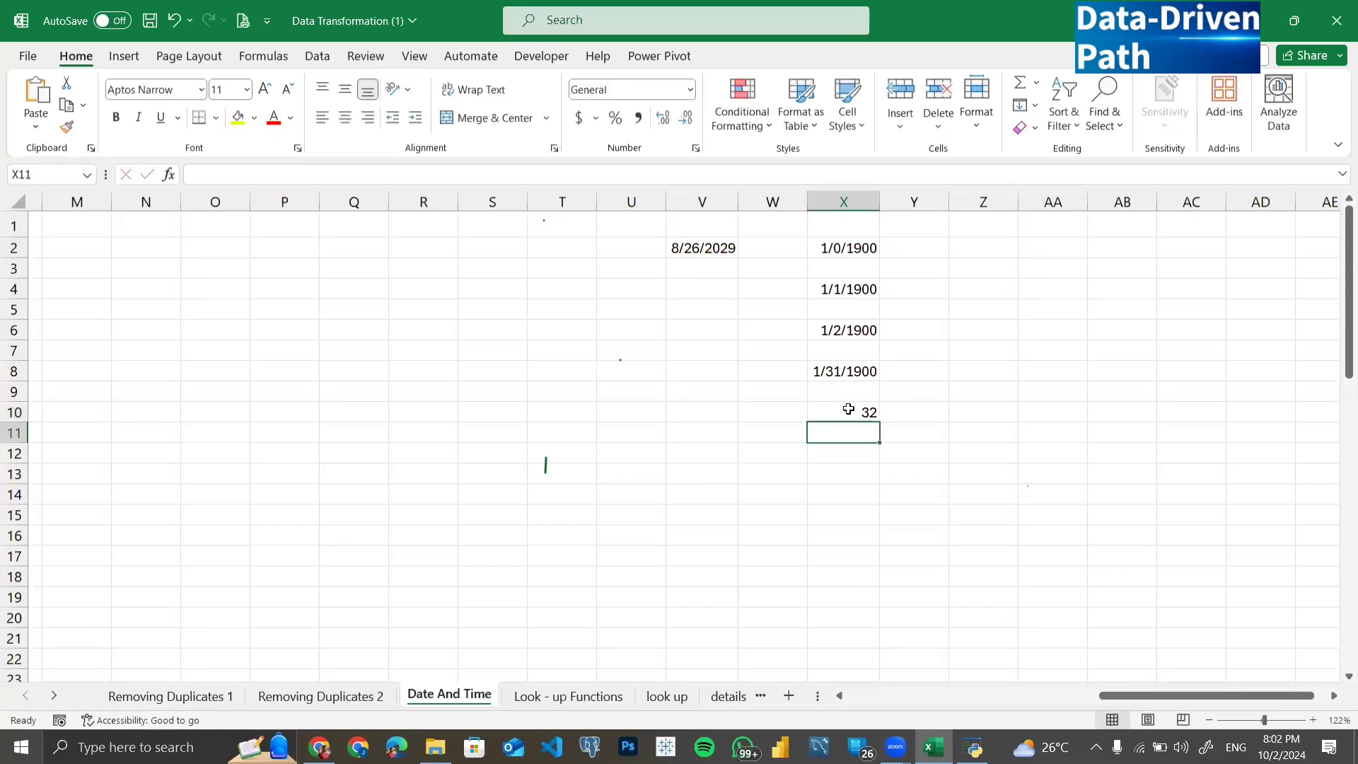
pyautogui.click(861, 409)
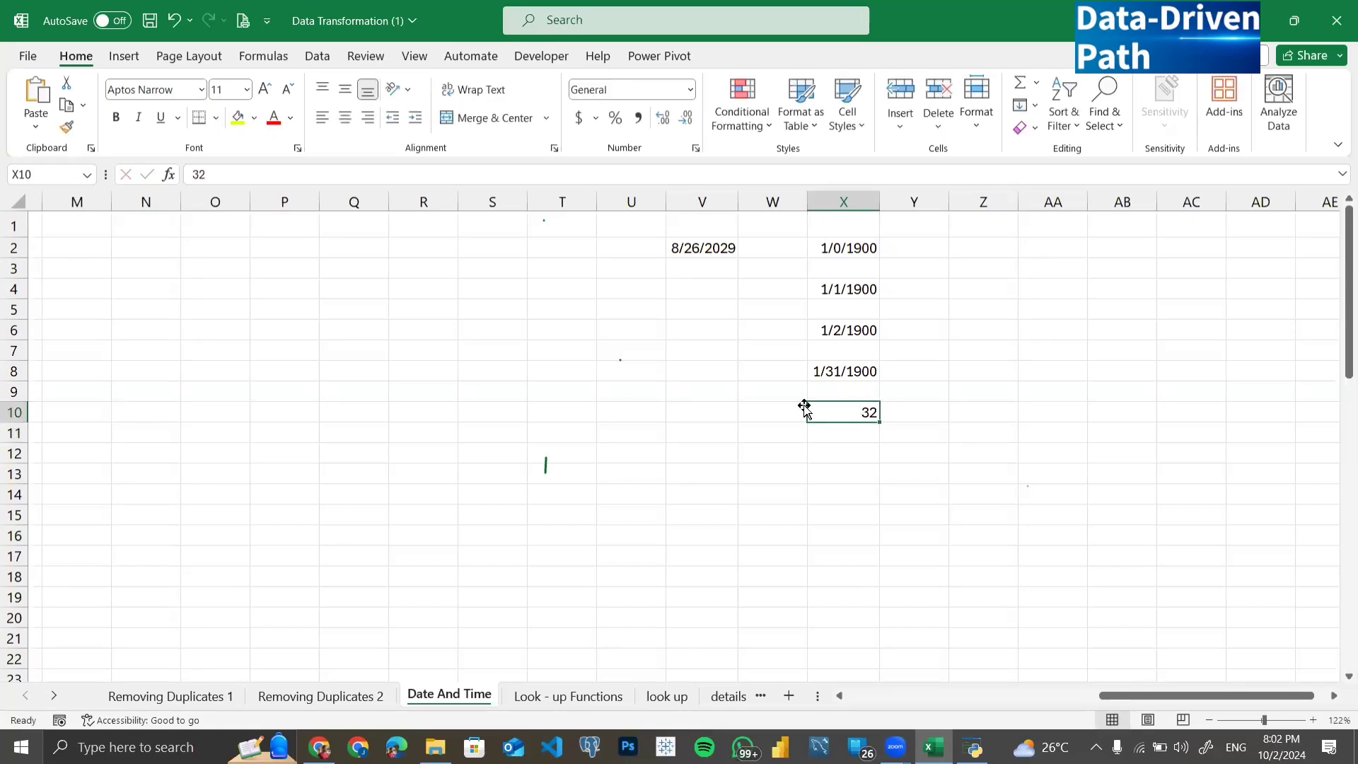
pyautogui.click(691, 91)
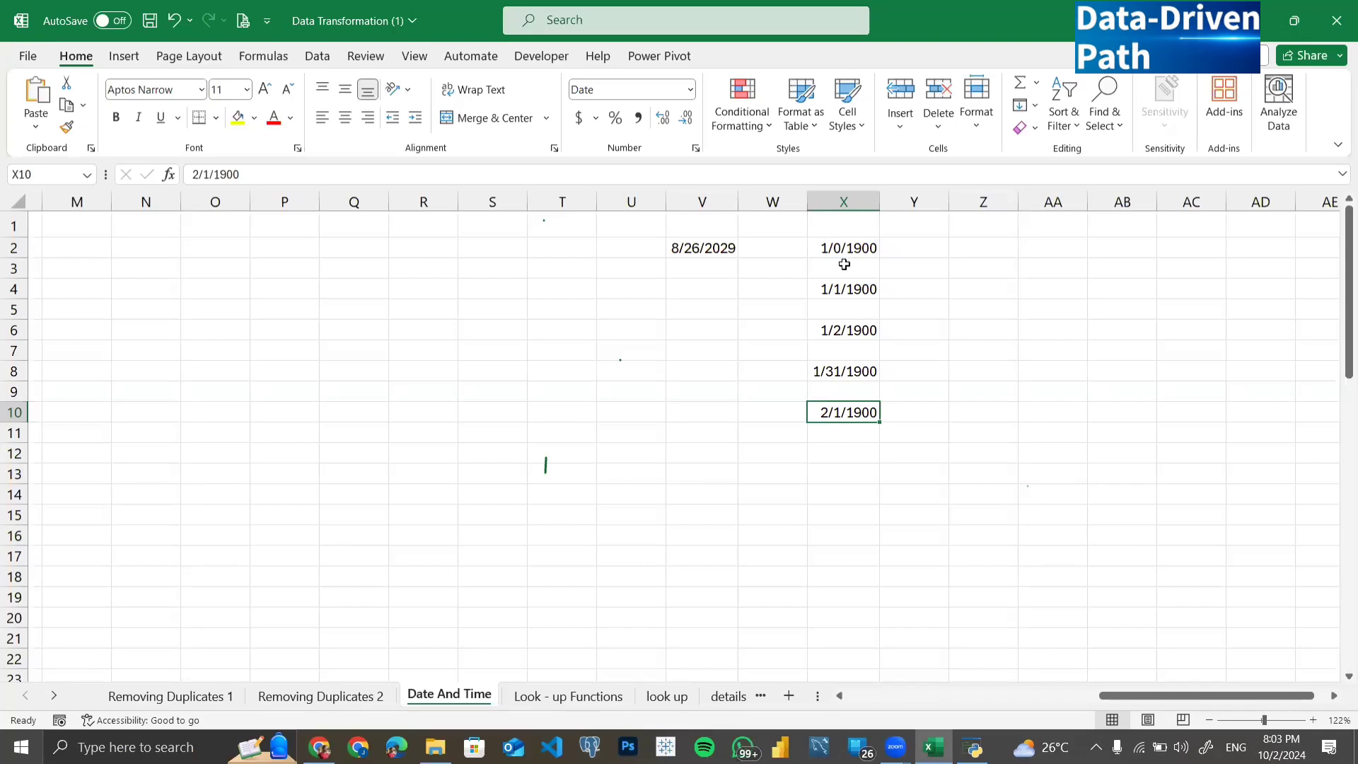
pyautogui.click(827, 243)
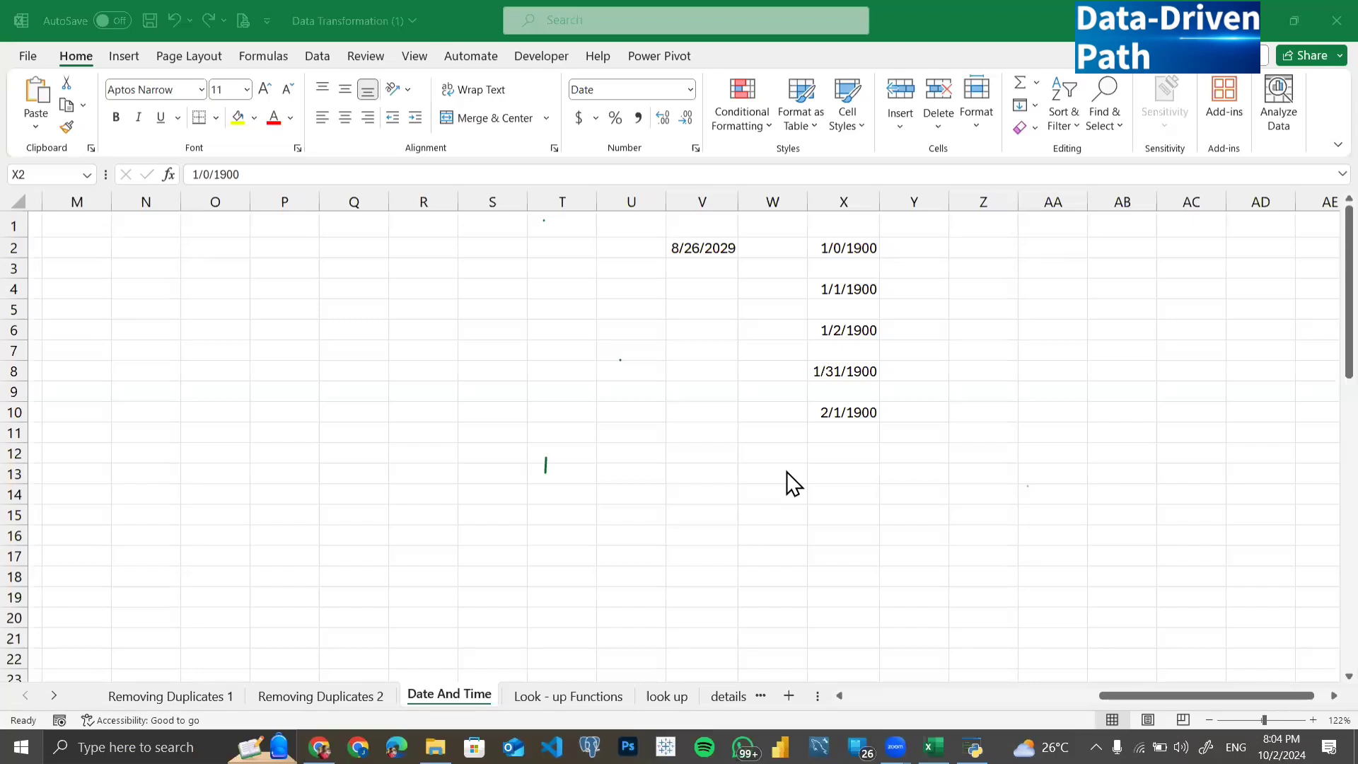
pyautogui.click(852, 245)
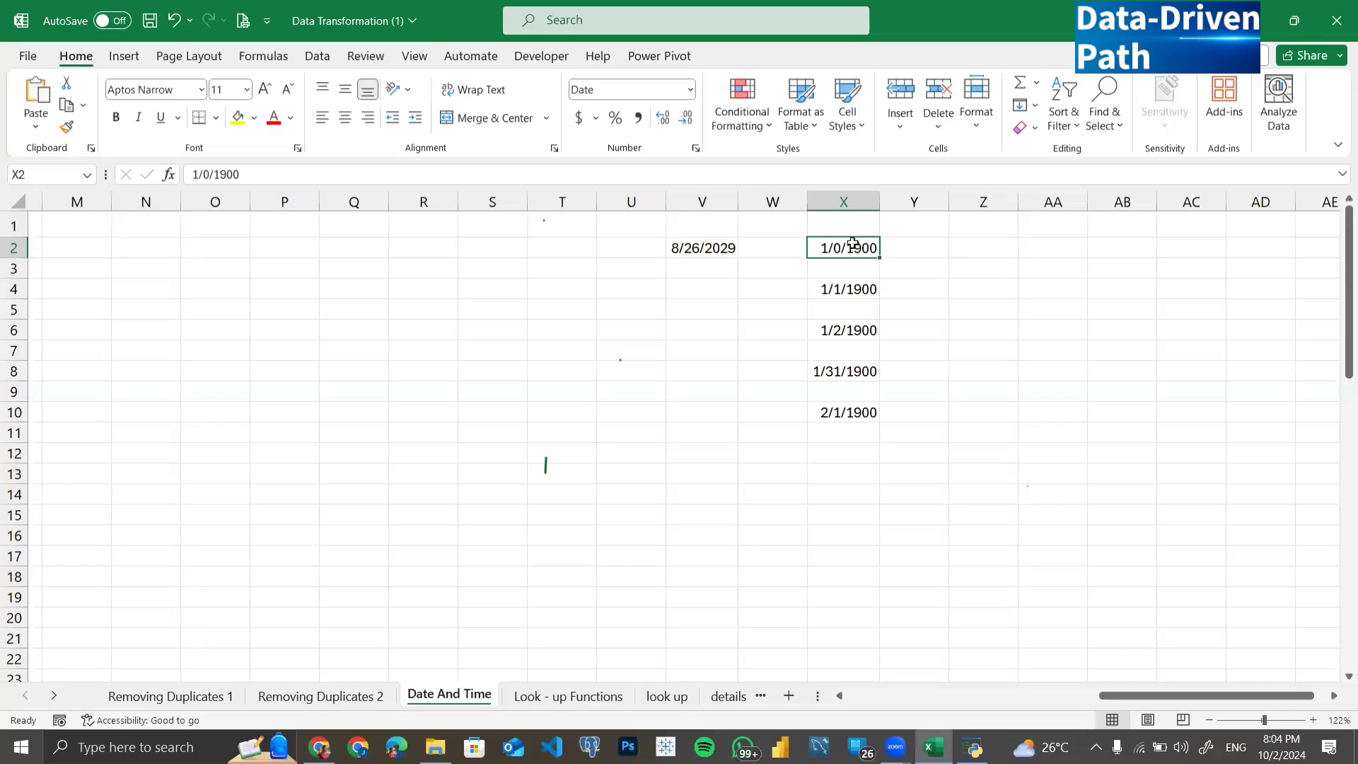
# Step: Format the Date column with the long date type "Wednesday, March 14, 2012" and autofit the column width
pyautogui.hscroll(-6, 853, 244)
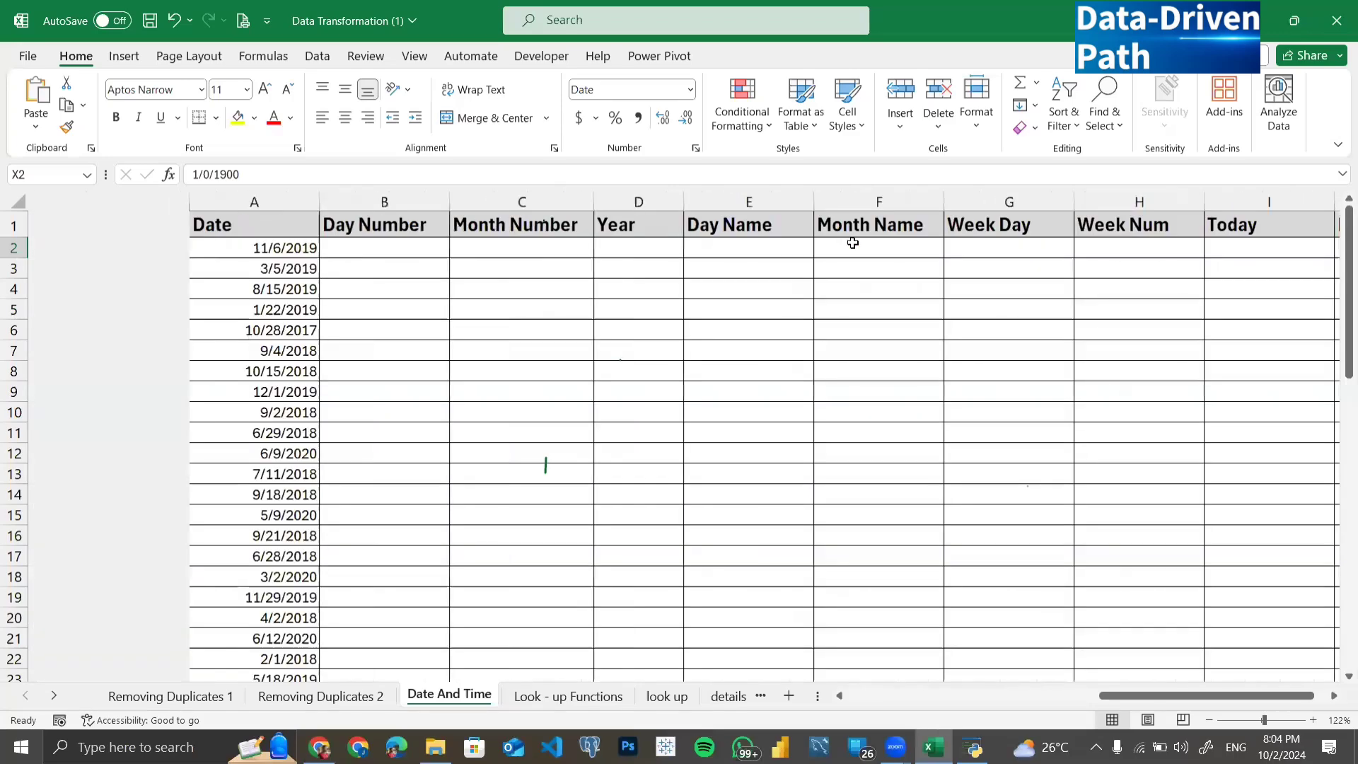
pyautogui.click(88, 196)
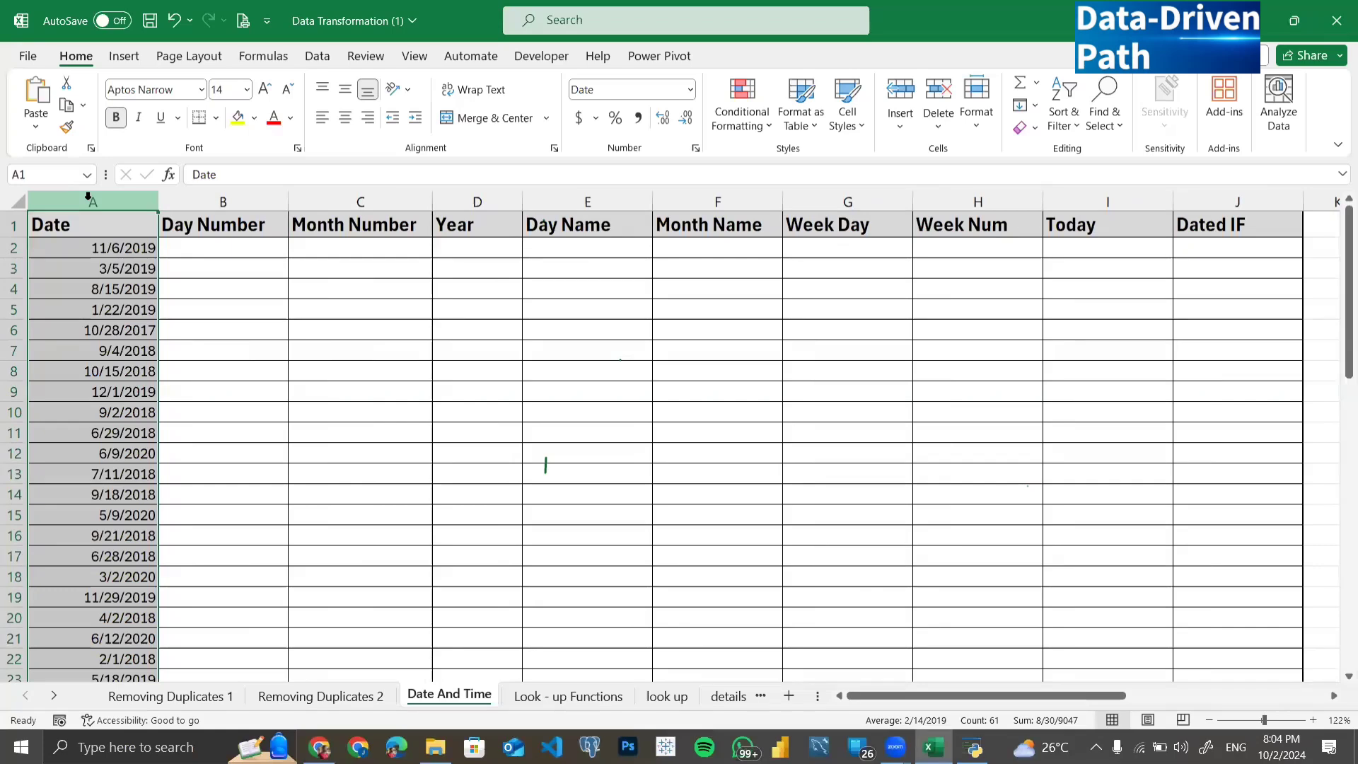
pyautogui.click(691, 90)
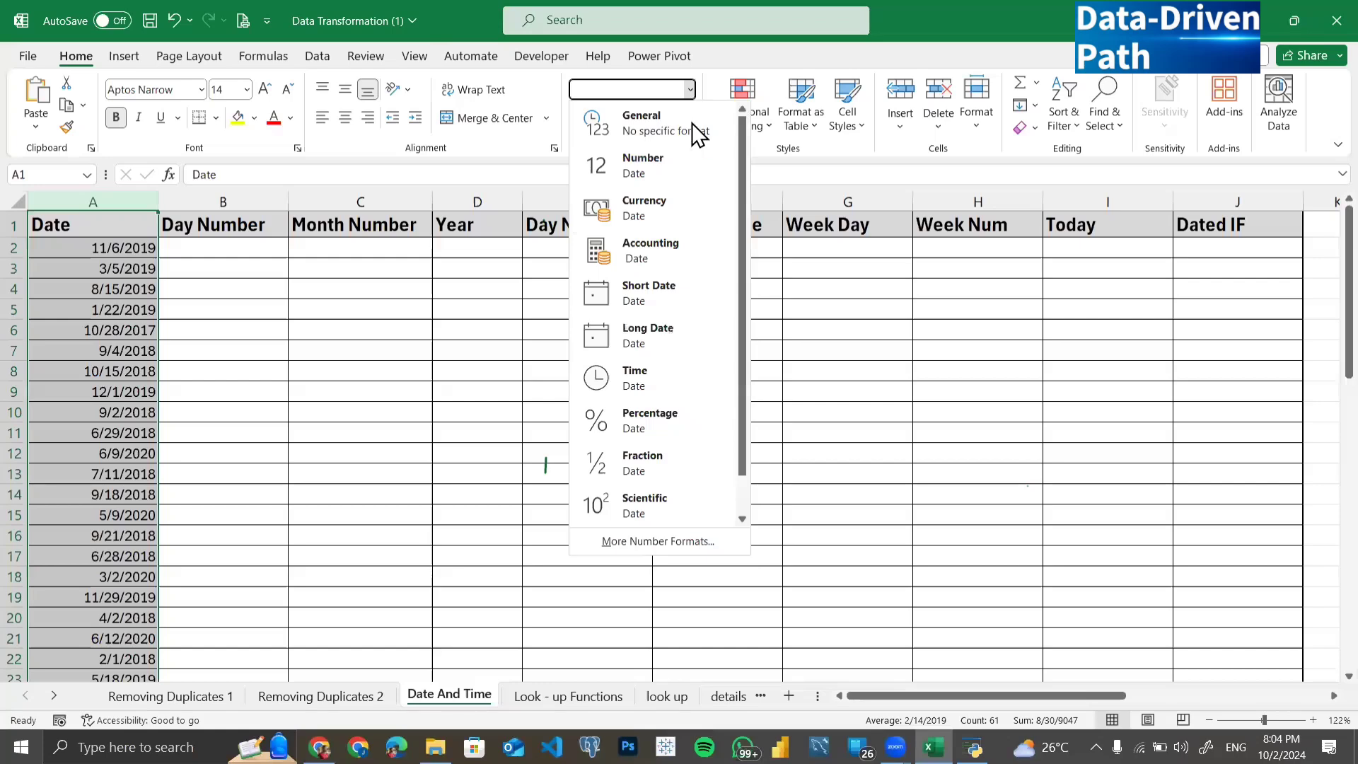
pyautogui.click(652, 541)
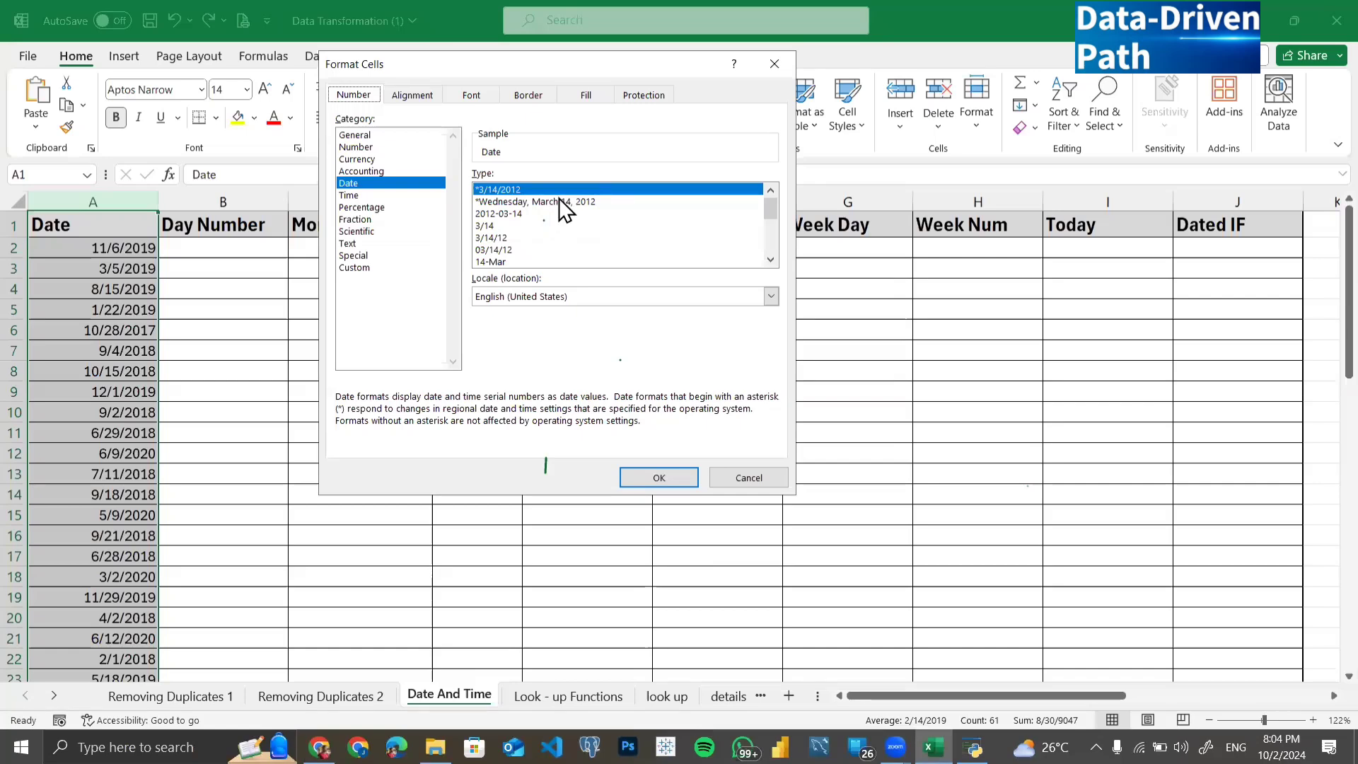
pyautogui.click(559, 201)
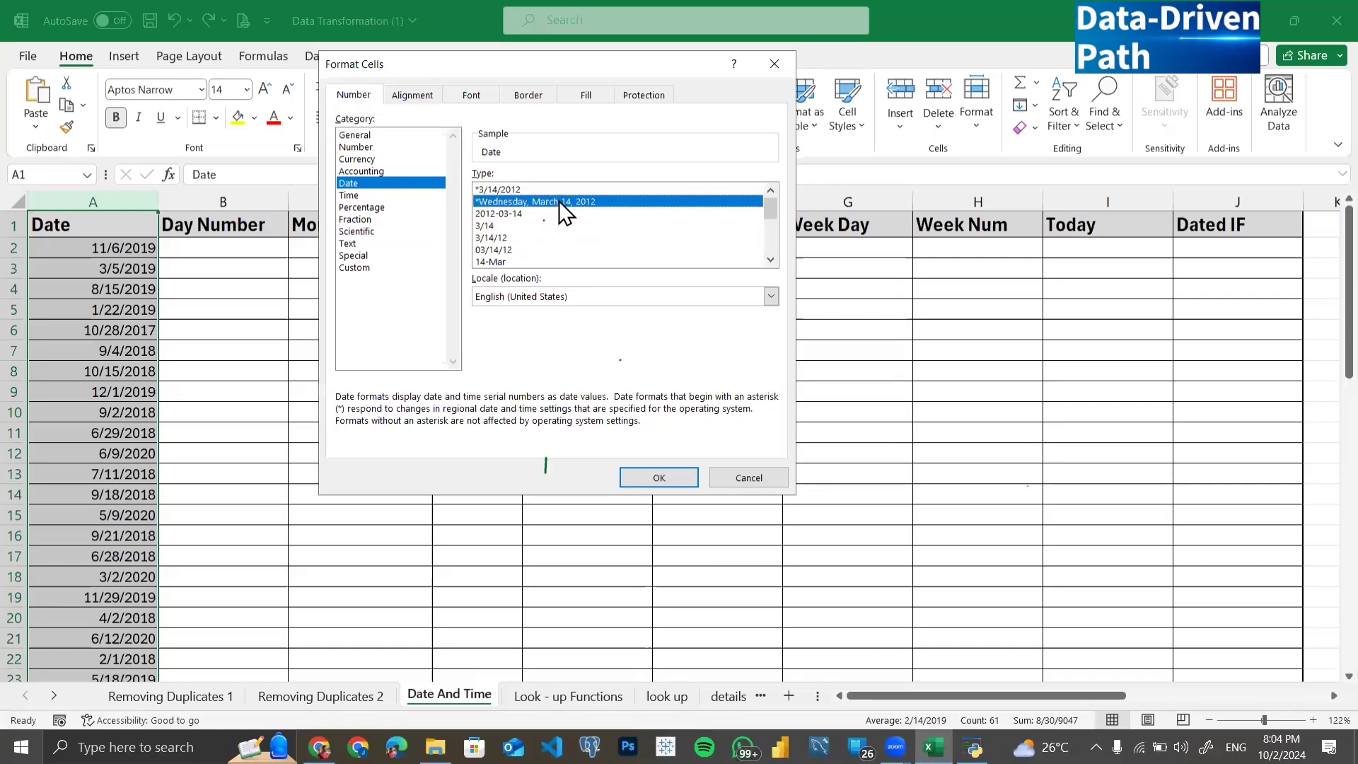
pyautogui.click(637, 478)
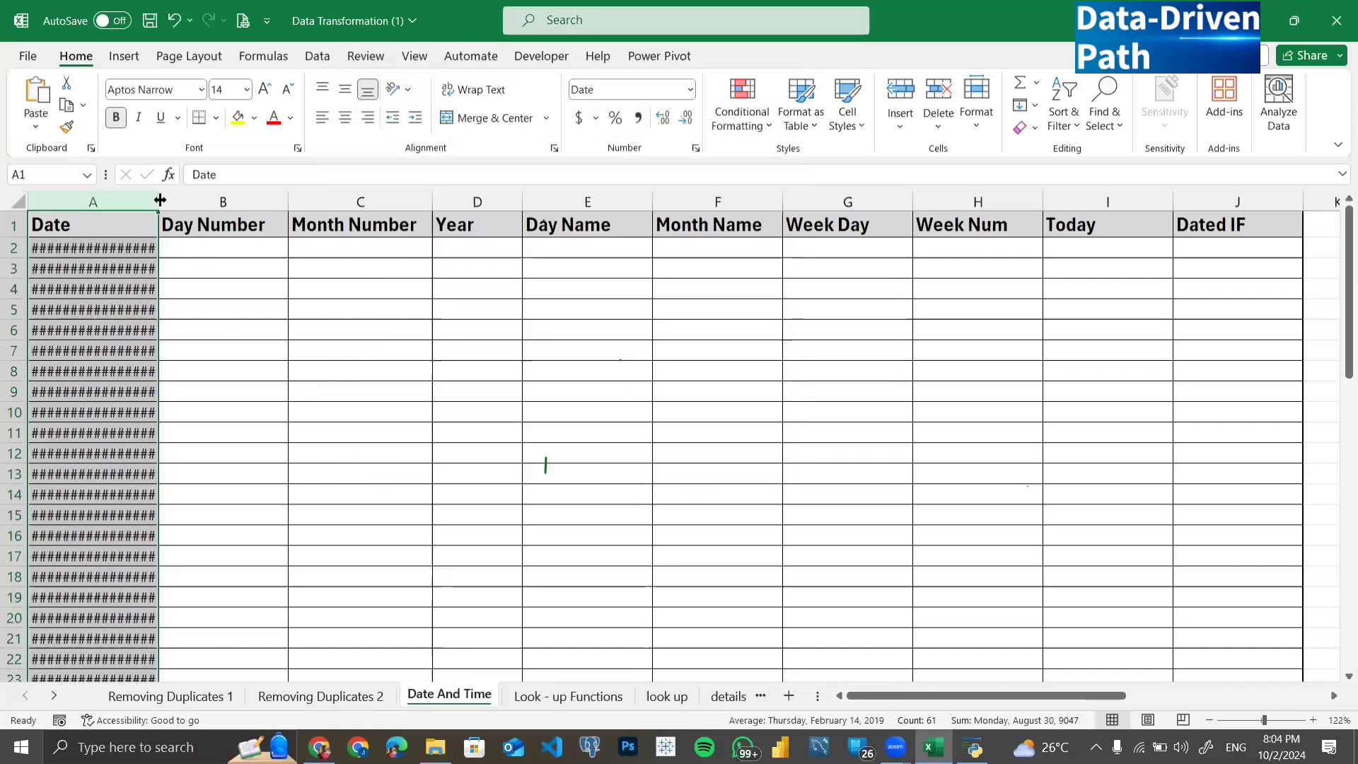
pyautogui.doubleClick(159, 201)
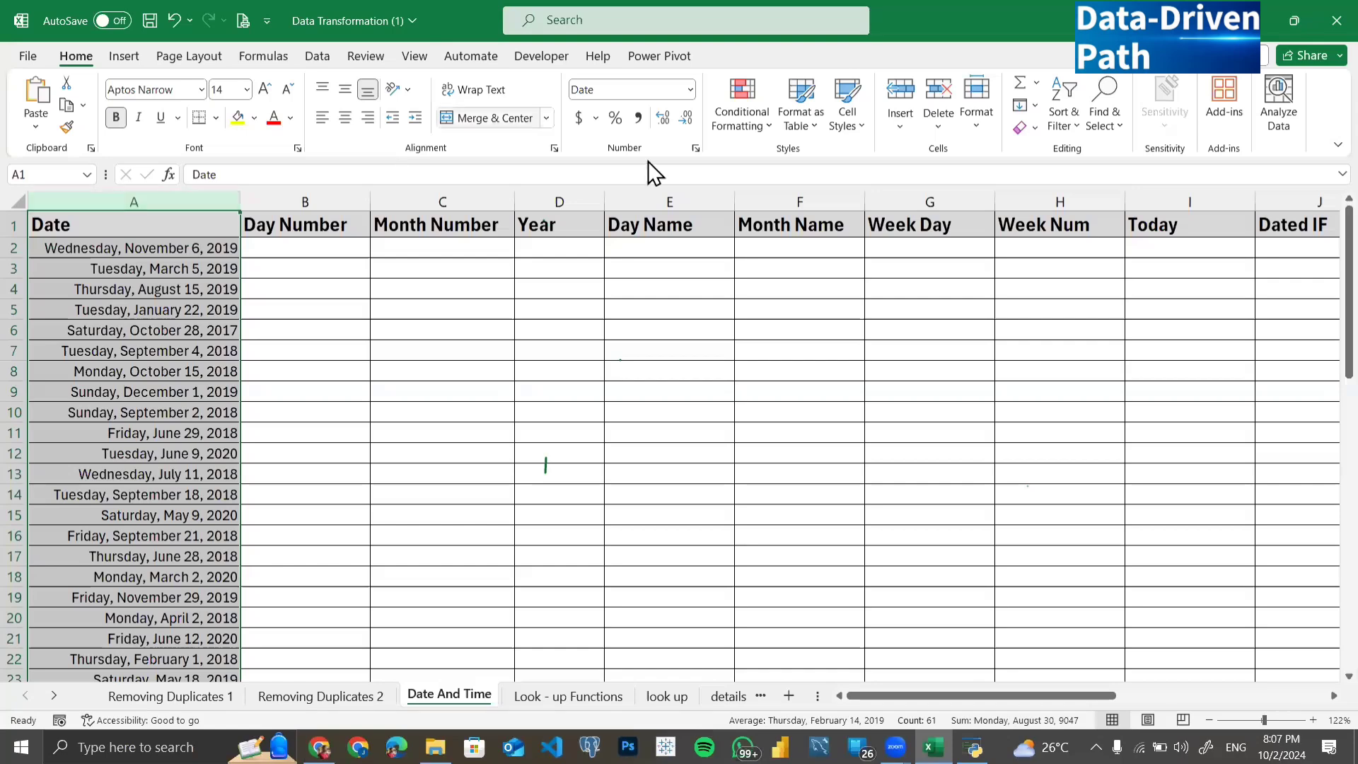
# Step: Format the Date column as Short Date and narrow the column to suit the shorter dates
pyautogui.click(690, 90)
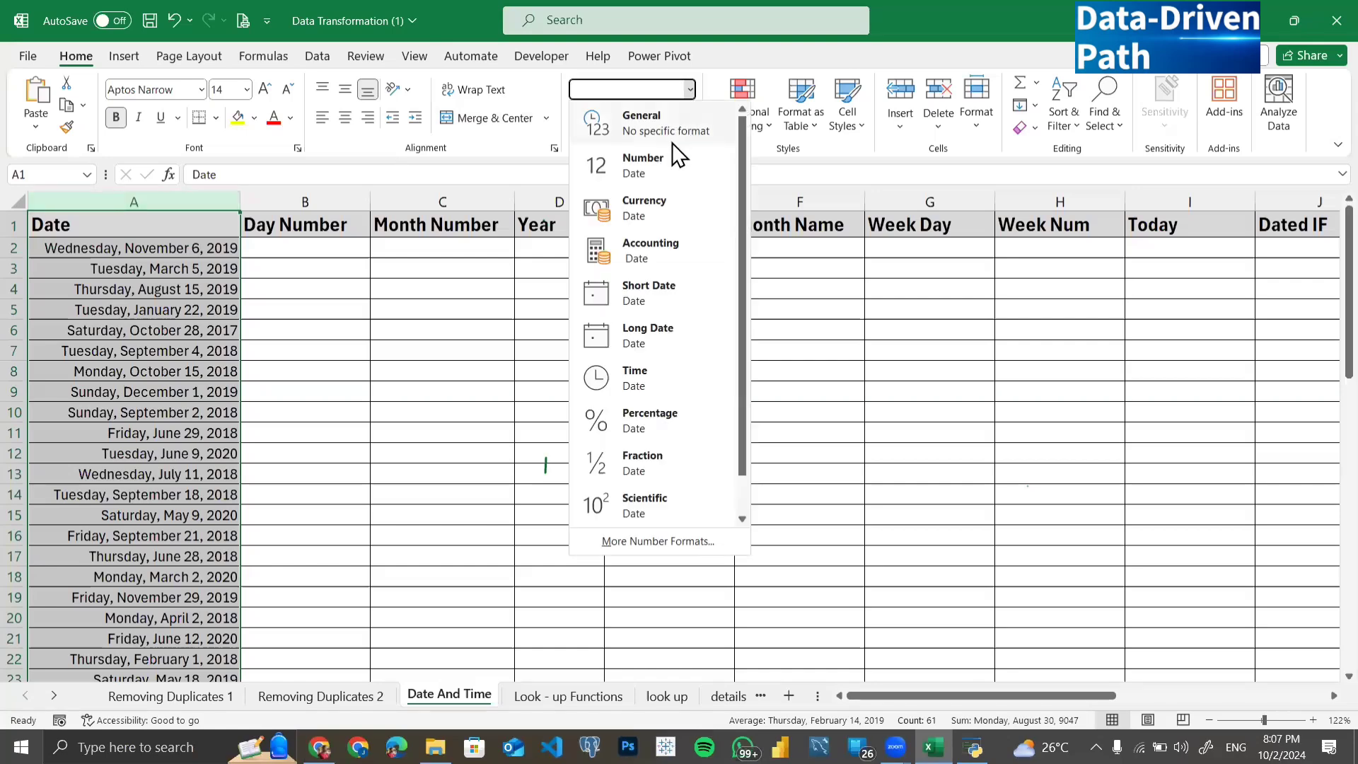
pyautogui.click(642, 291)
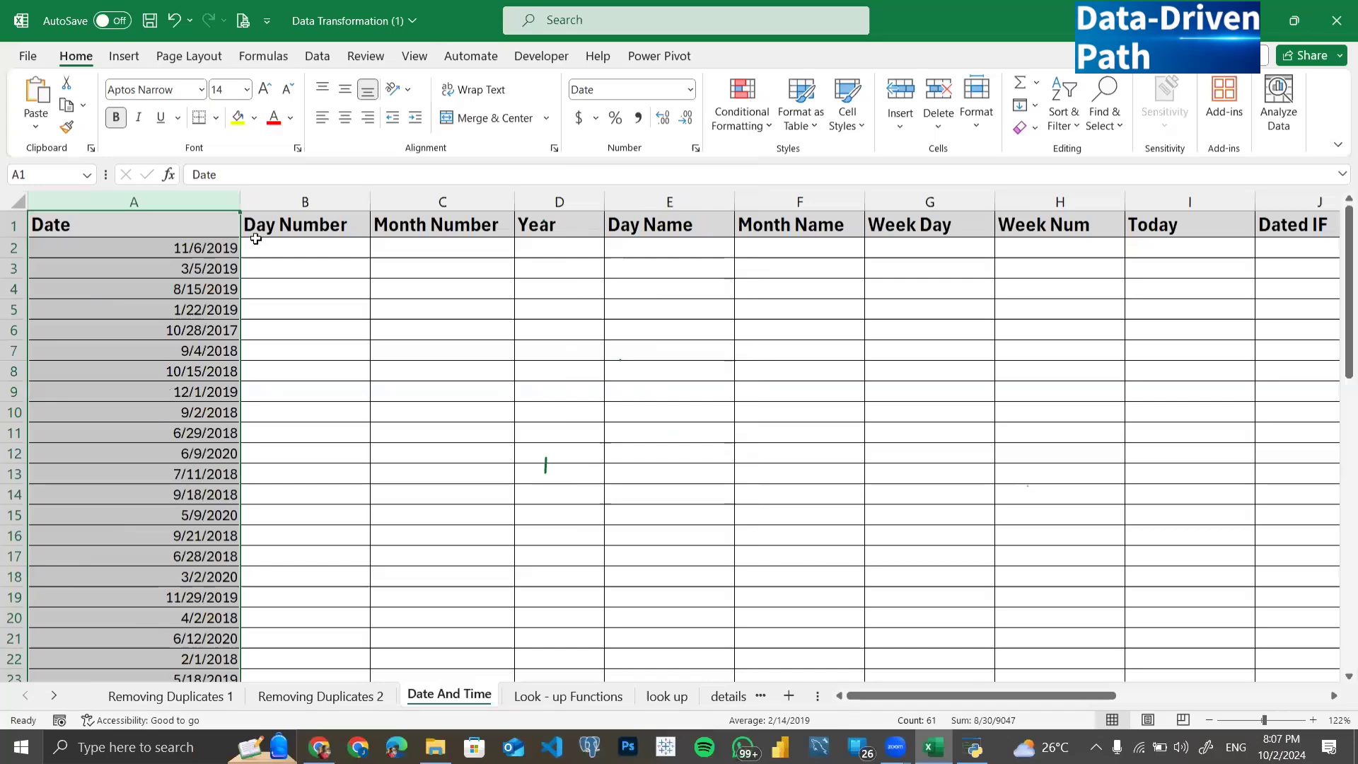
pyautogui.moveTo(239, 202); pyautogui.dragTo(156, 201)
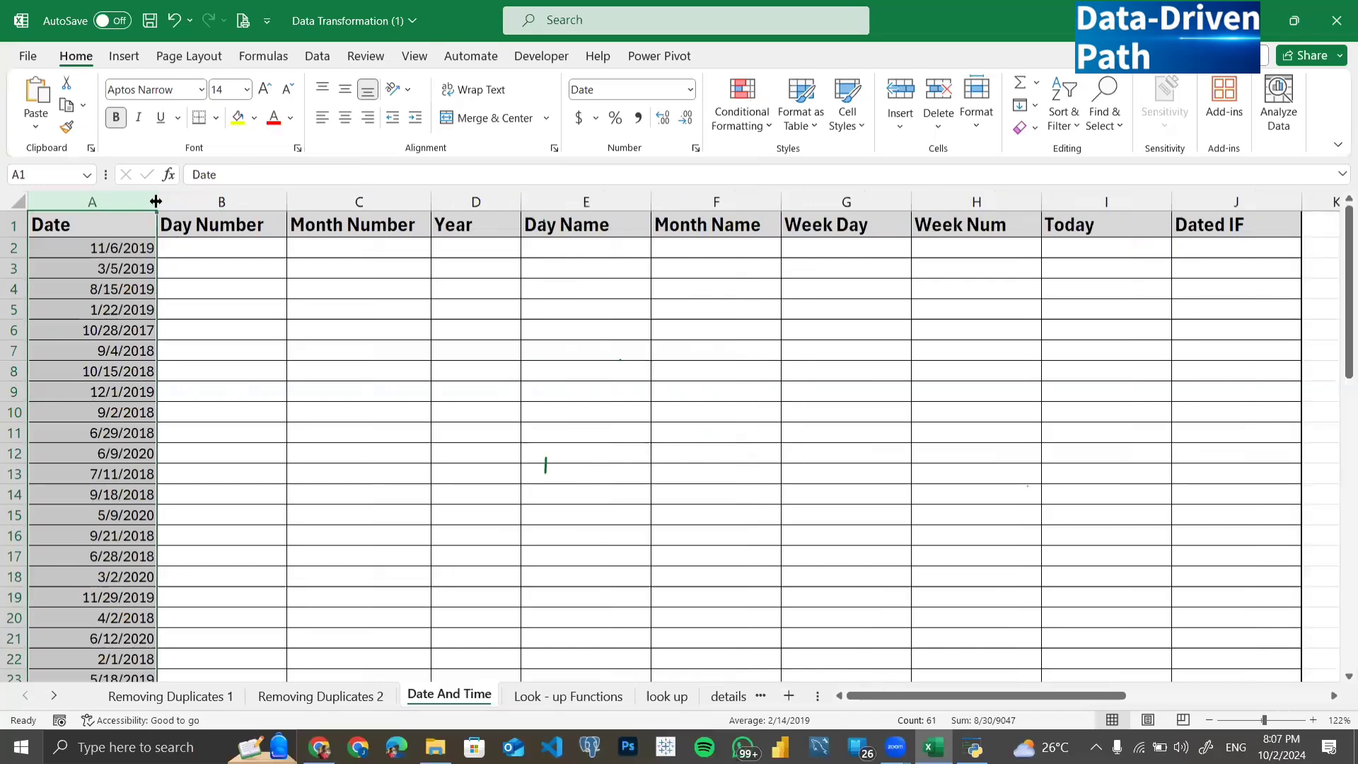
pyautogui.click(167, 257)
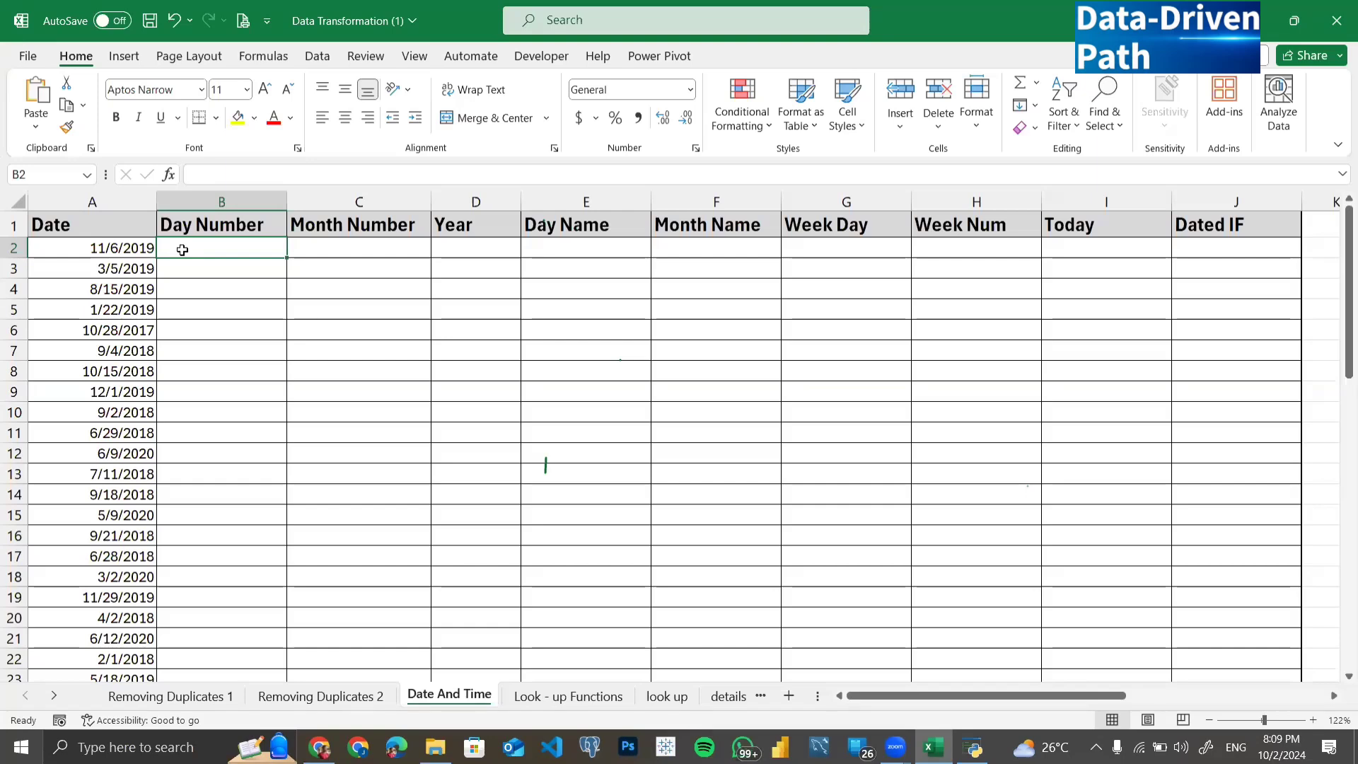
pyautogui.click(351, 202)
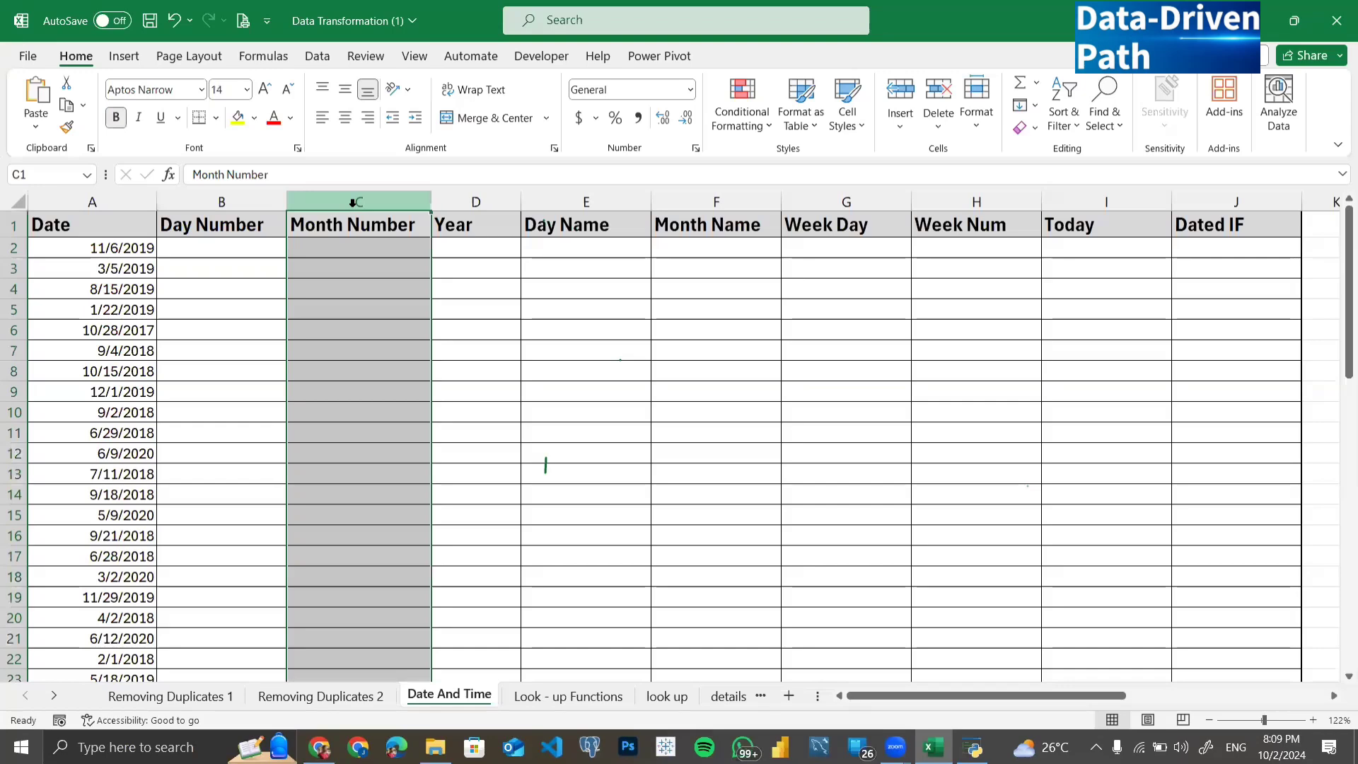
pyautogui.click(477, 201)
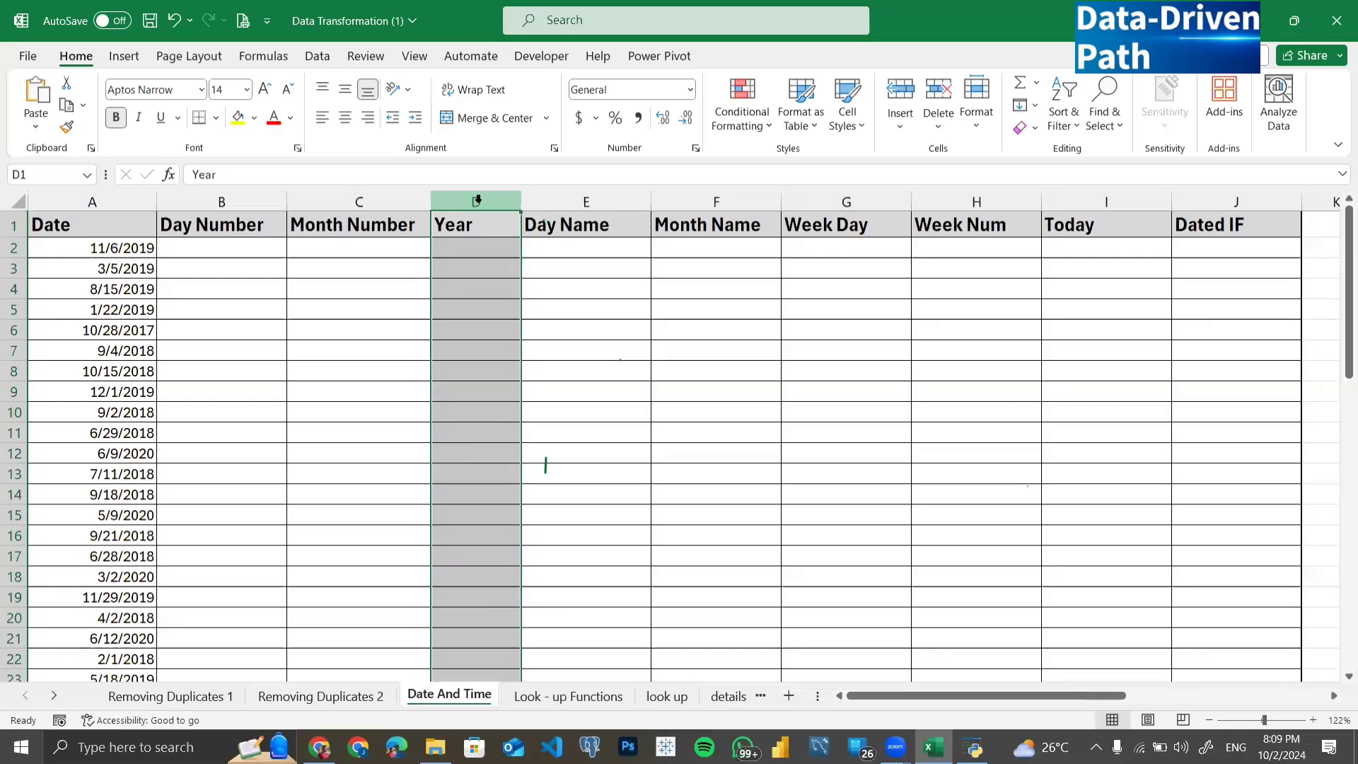
pyautogui.click(249, 245)
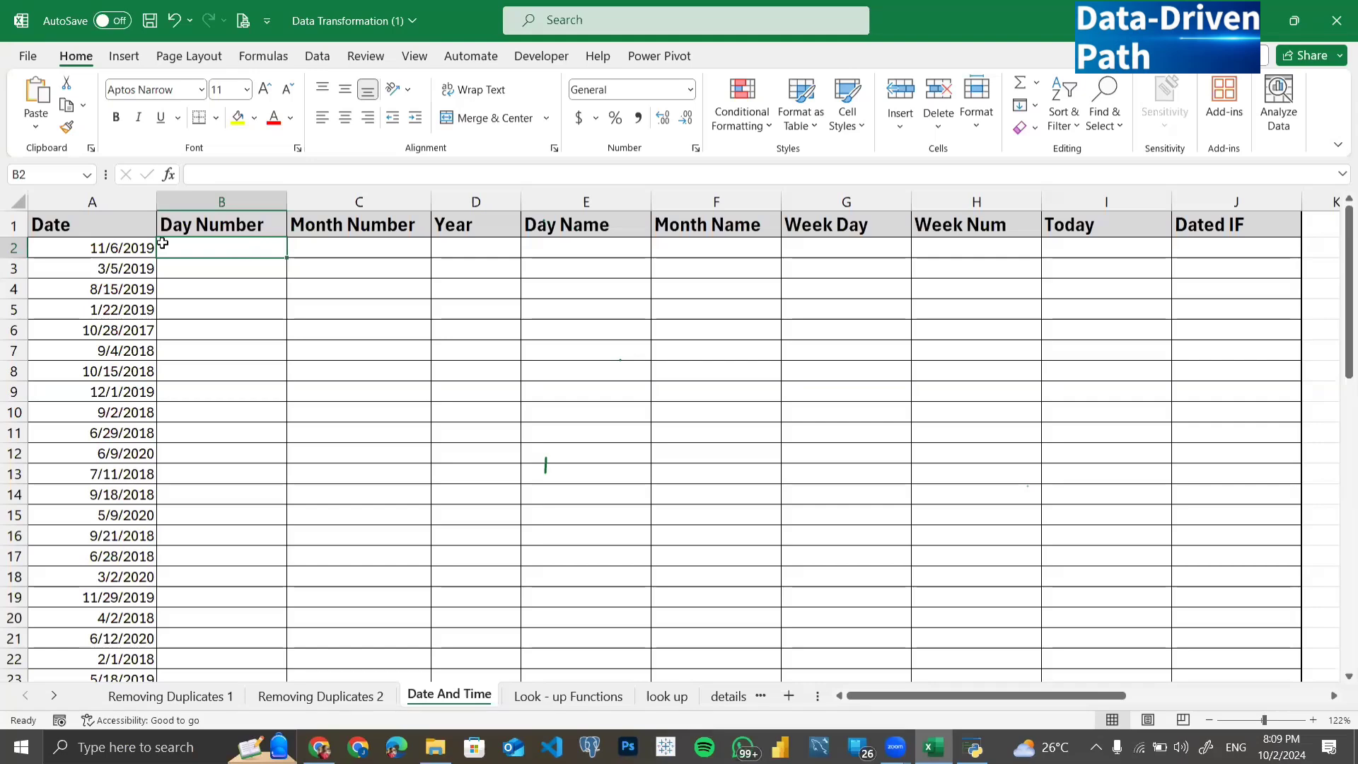
pyautogui.click(115, 244)
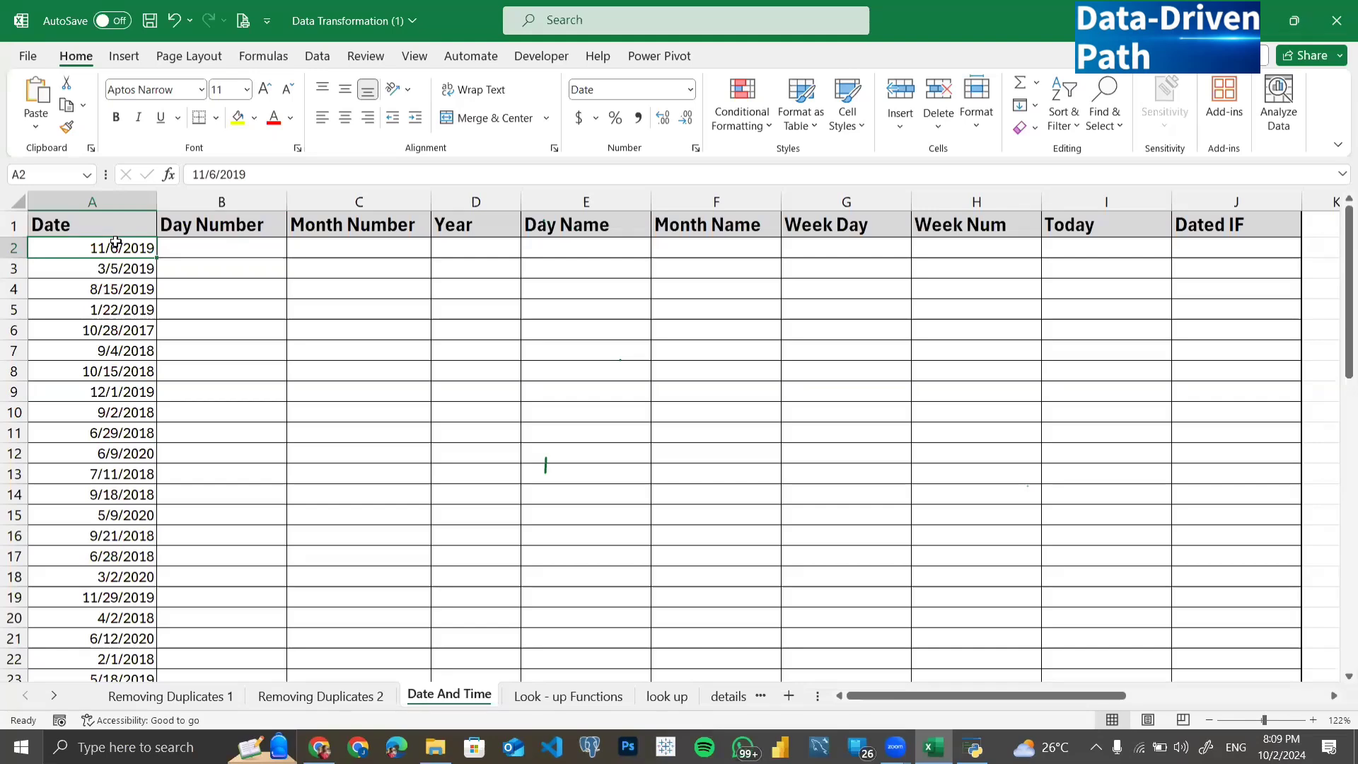
# Step: Enter =DAY(A2) in cell B2 and fill the formula down the Day Number column
pyautogui.click(228, 246)
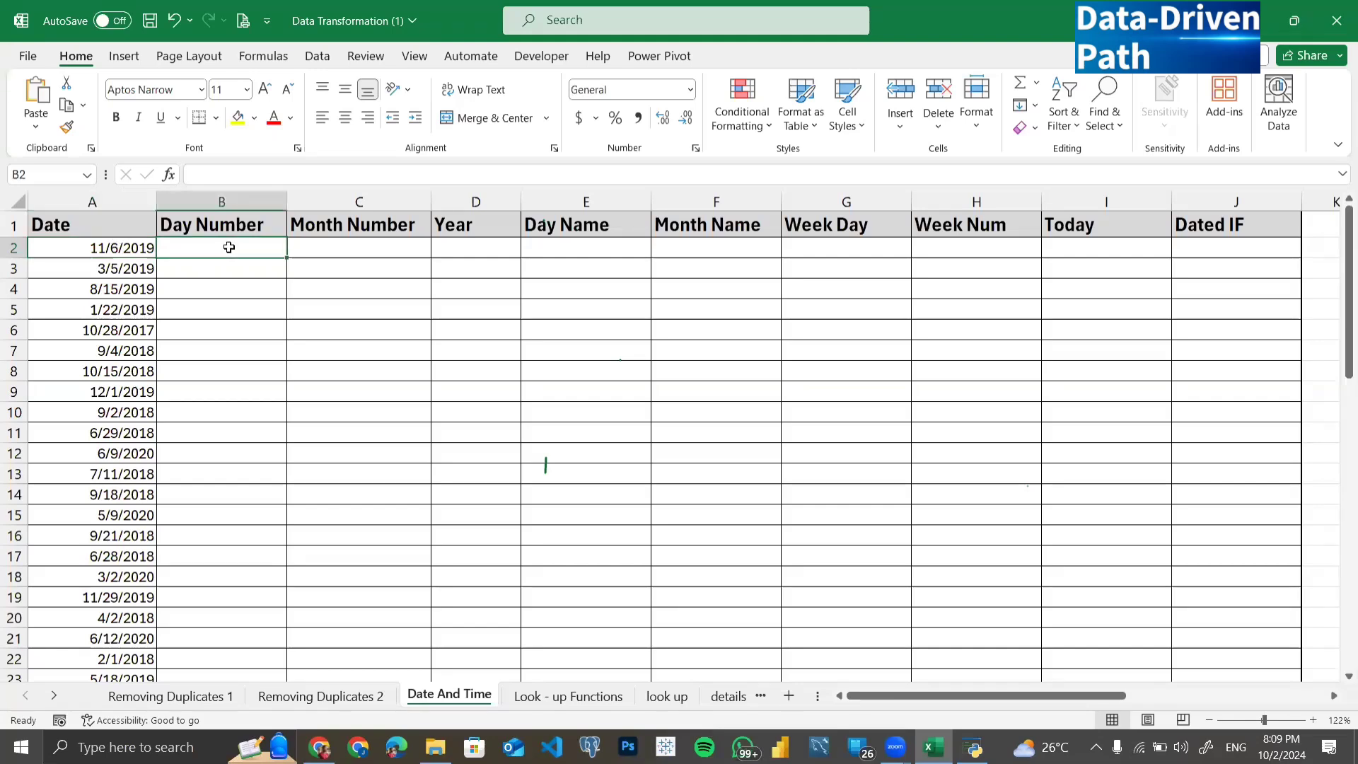
pyautogui.write('=')
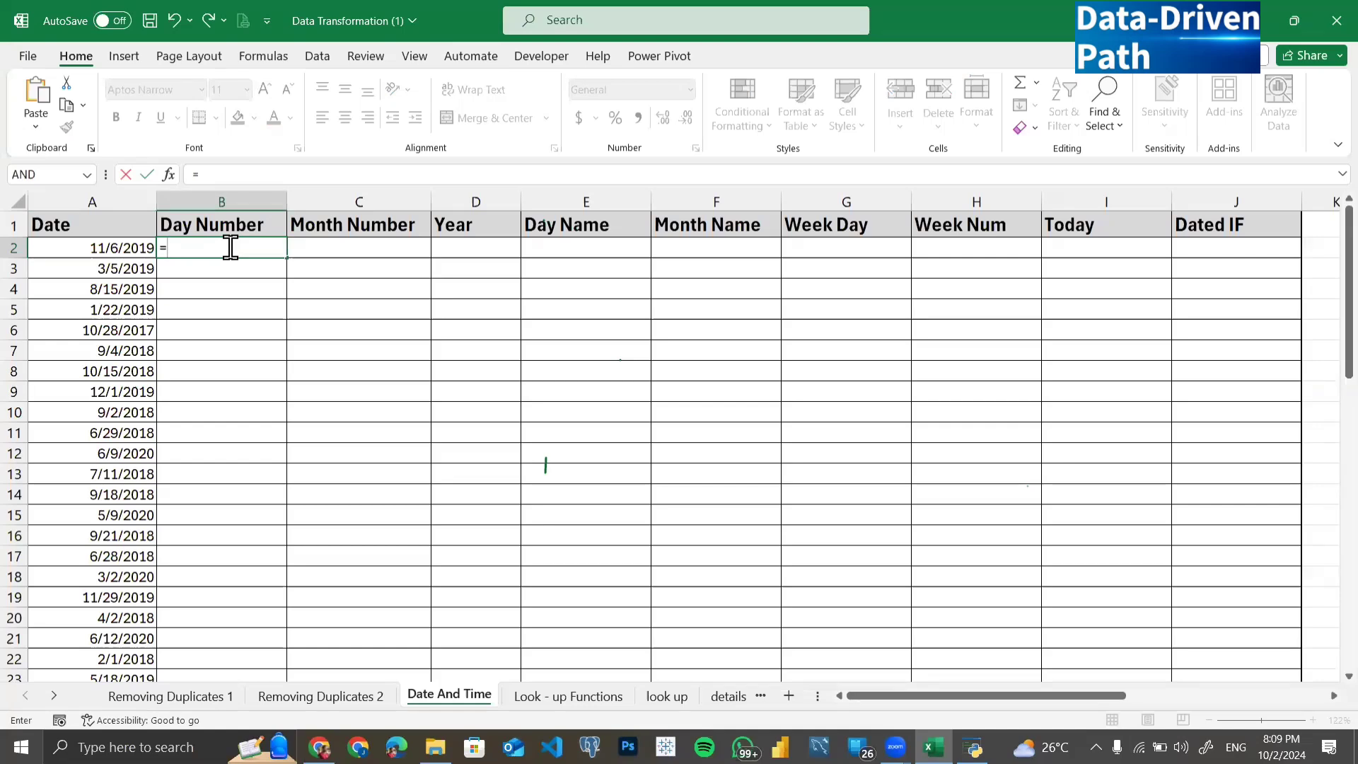
pyautogui.write('DAY(')
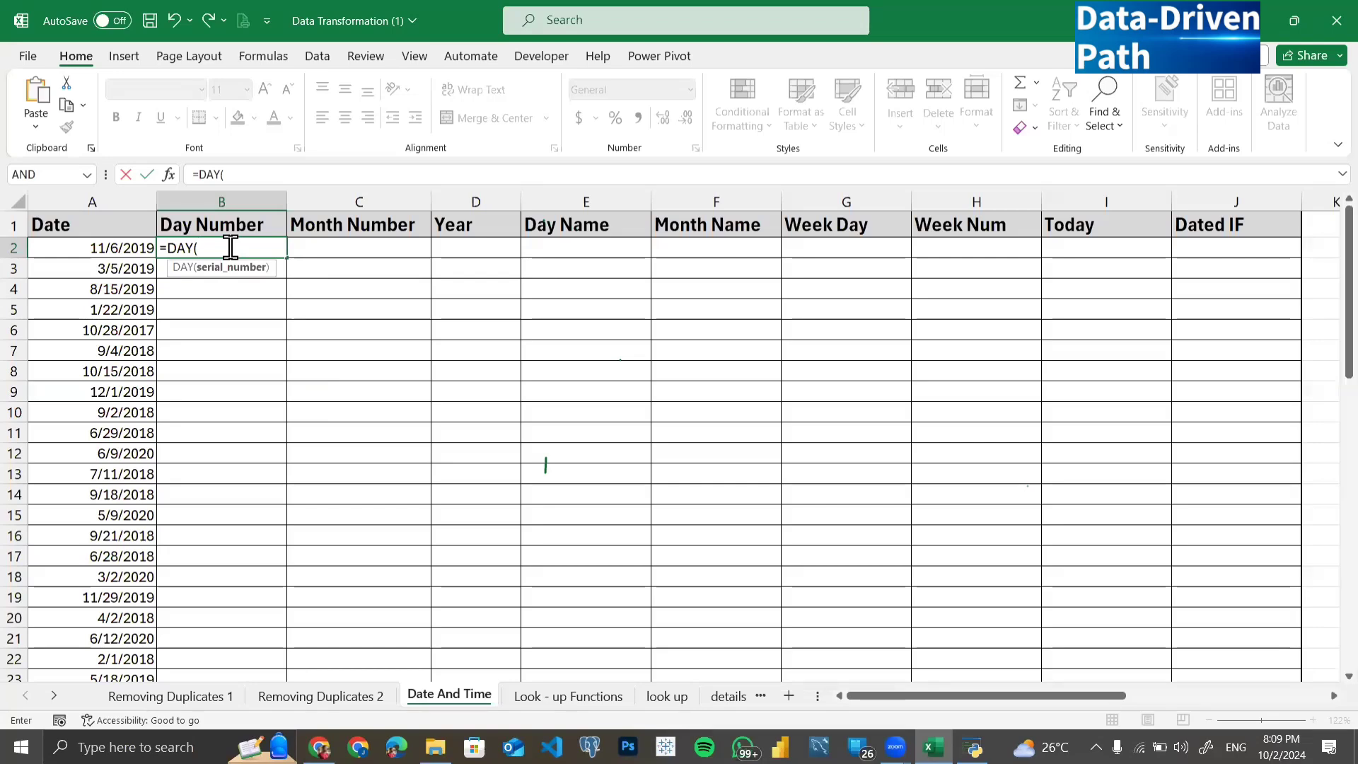
pyautogui.click(109, 241)
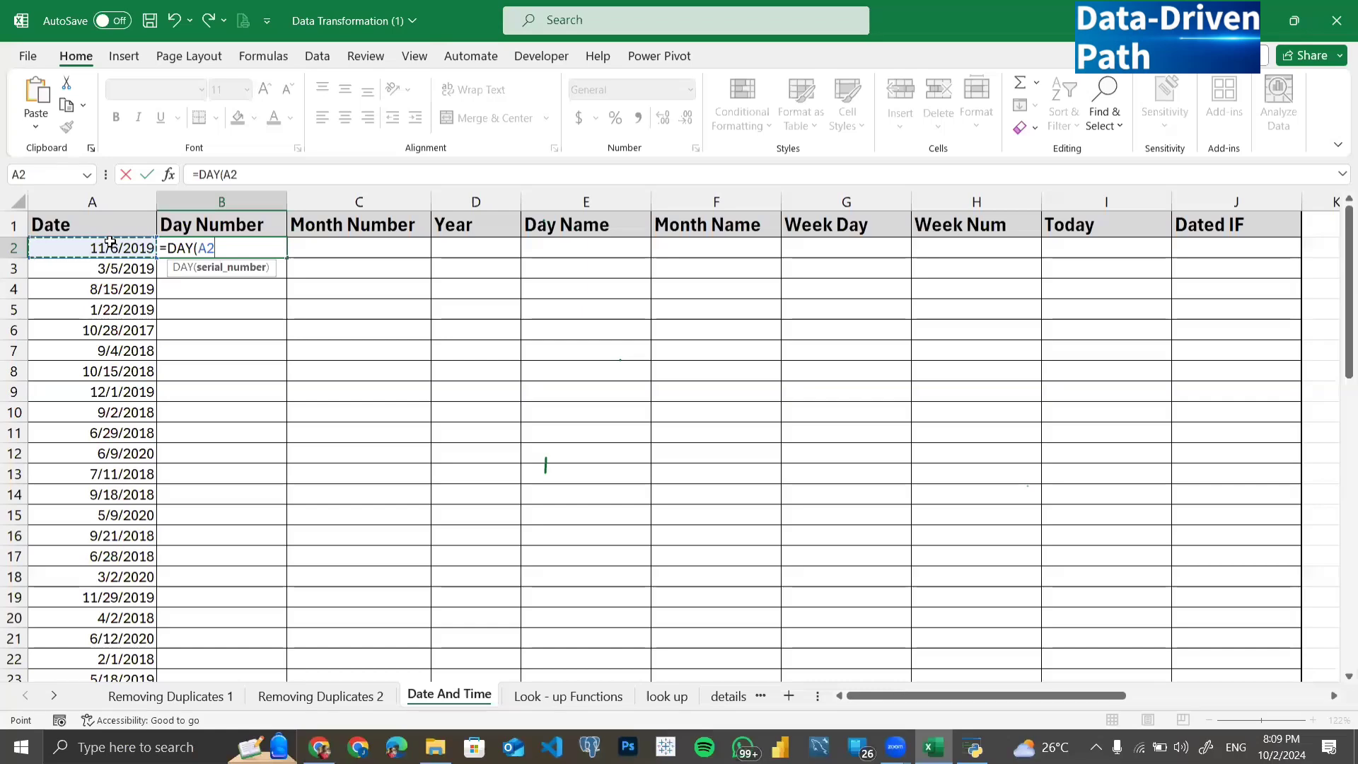
pyautogui.write(')')
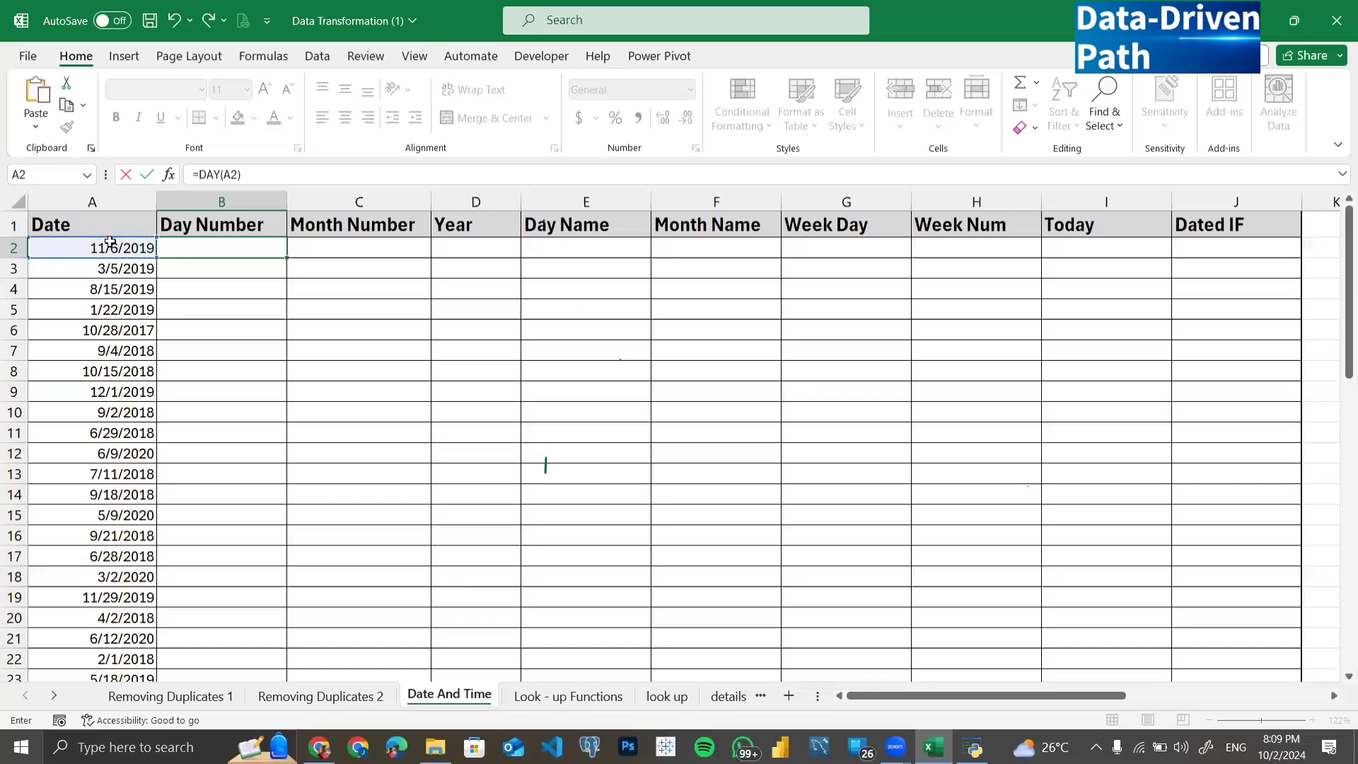
pyautogui.press('Return')
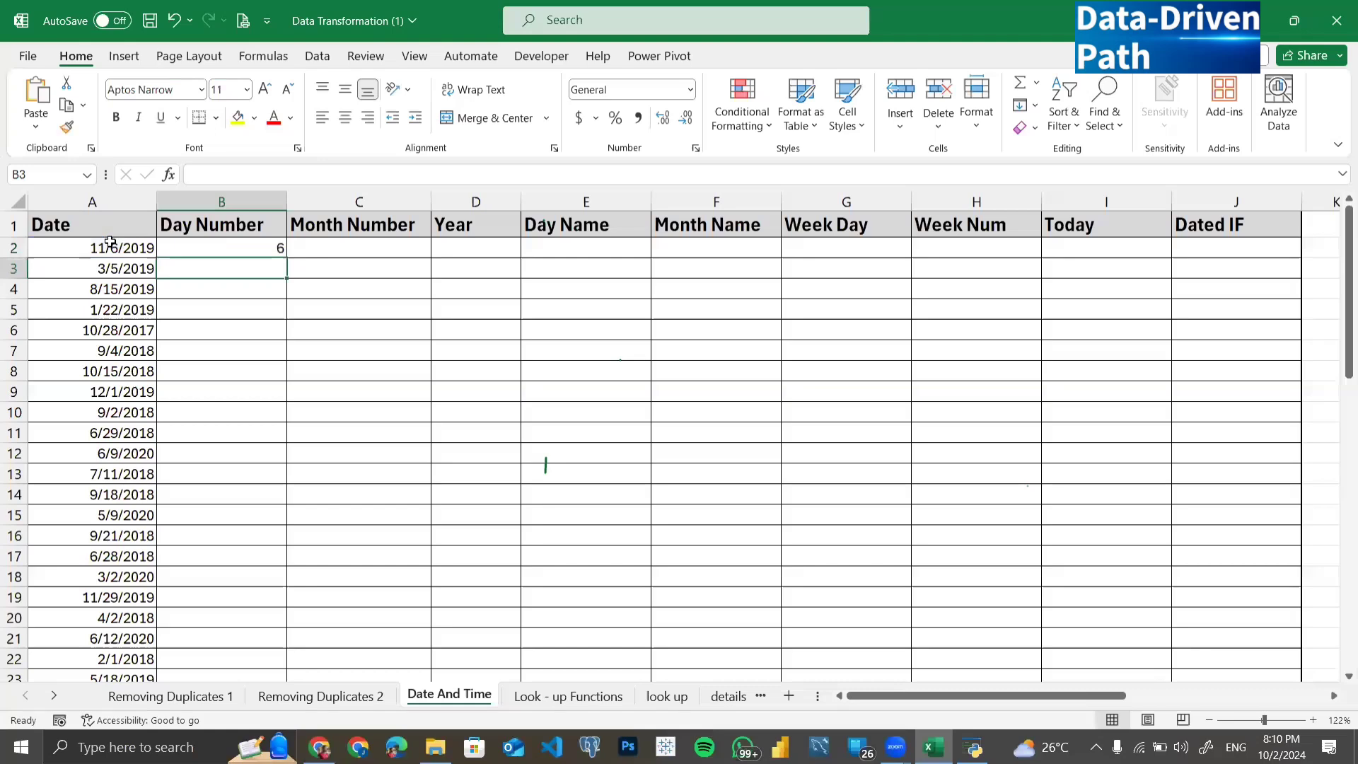
pyautogui.click(234, 245)
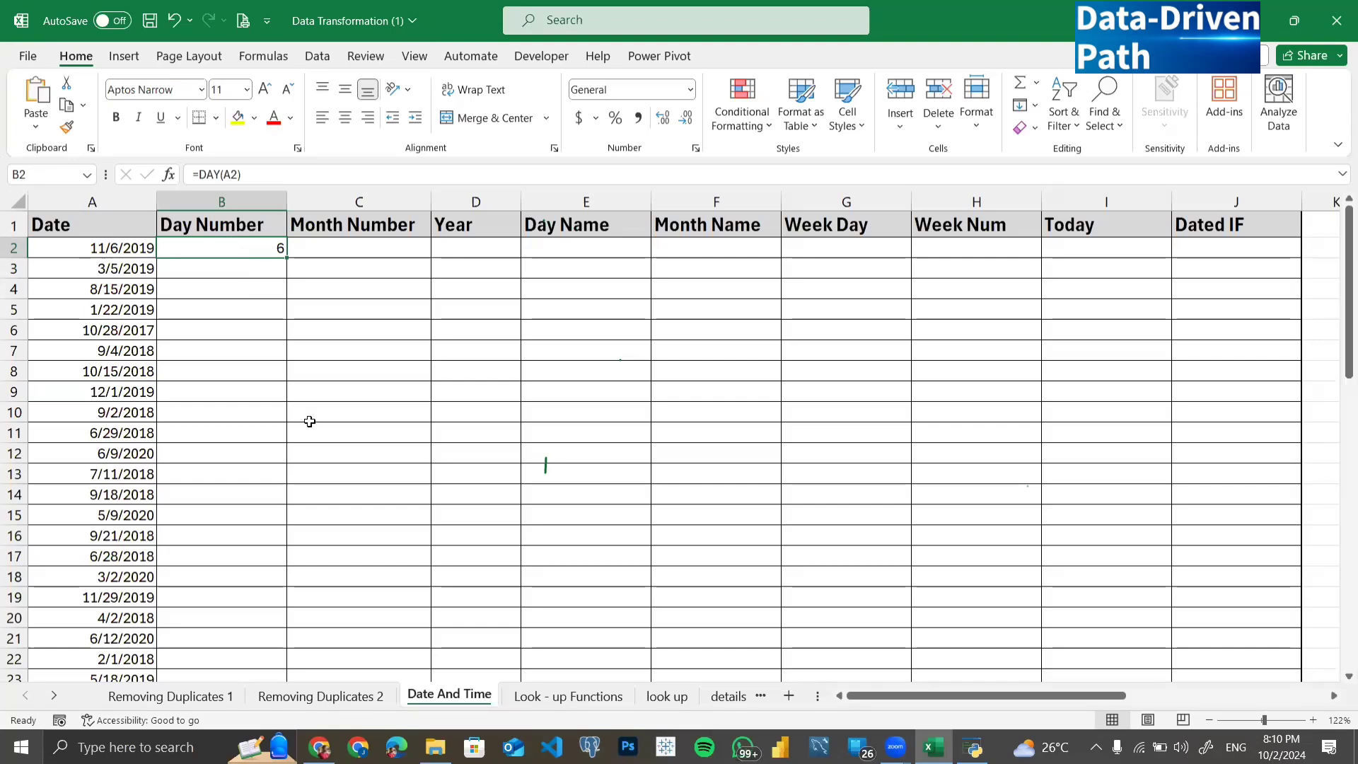
pyautogui.doubleClick(286, 257)
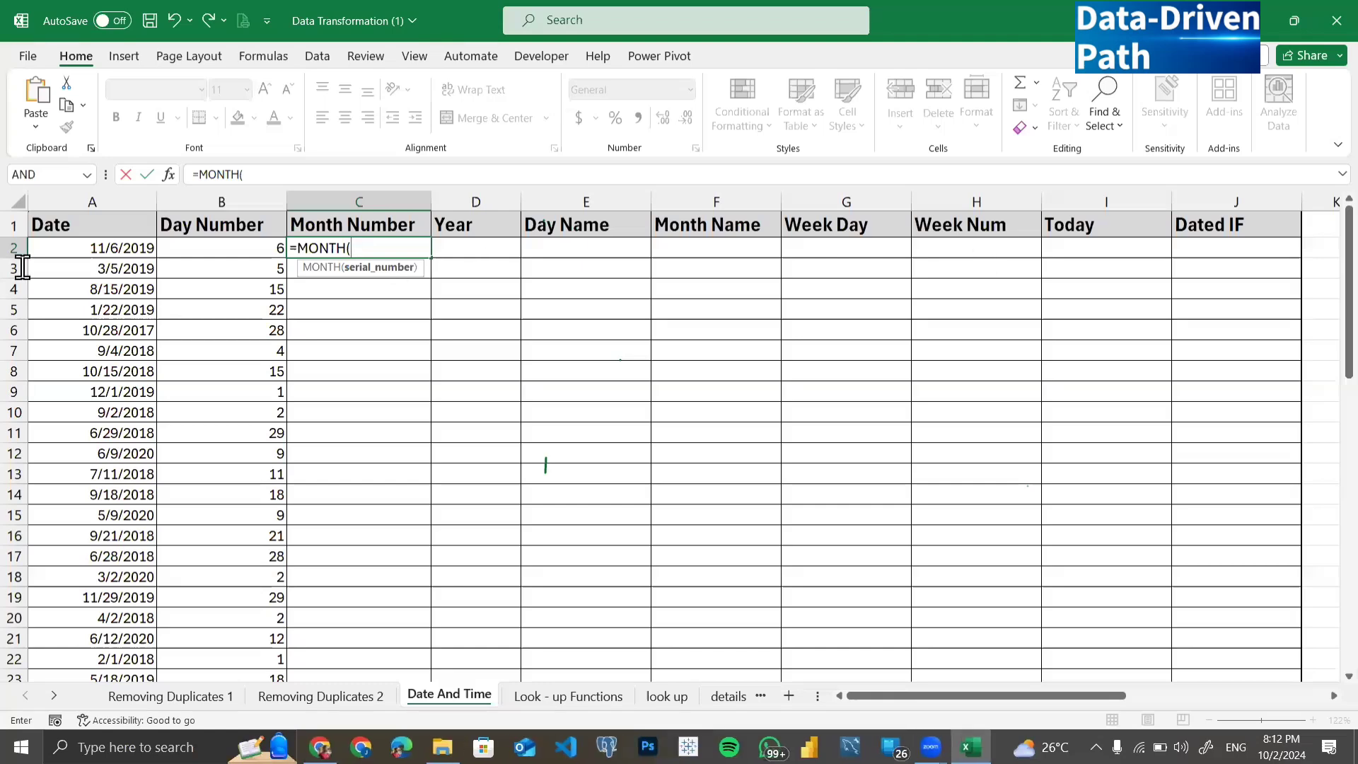
# Step: Complete the formula =MONTH(A2) in cell C2 and fill it down the Month Number column
pyautogui.click(86, 249)
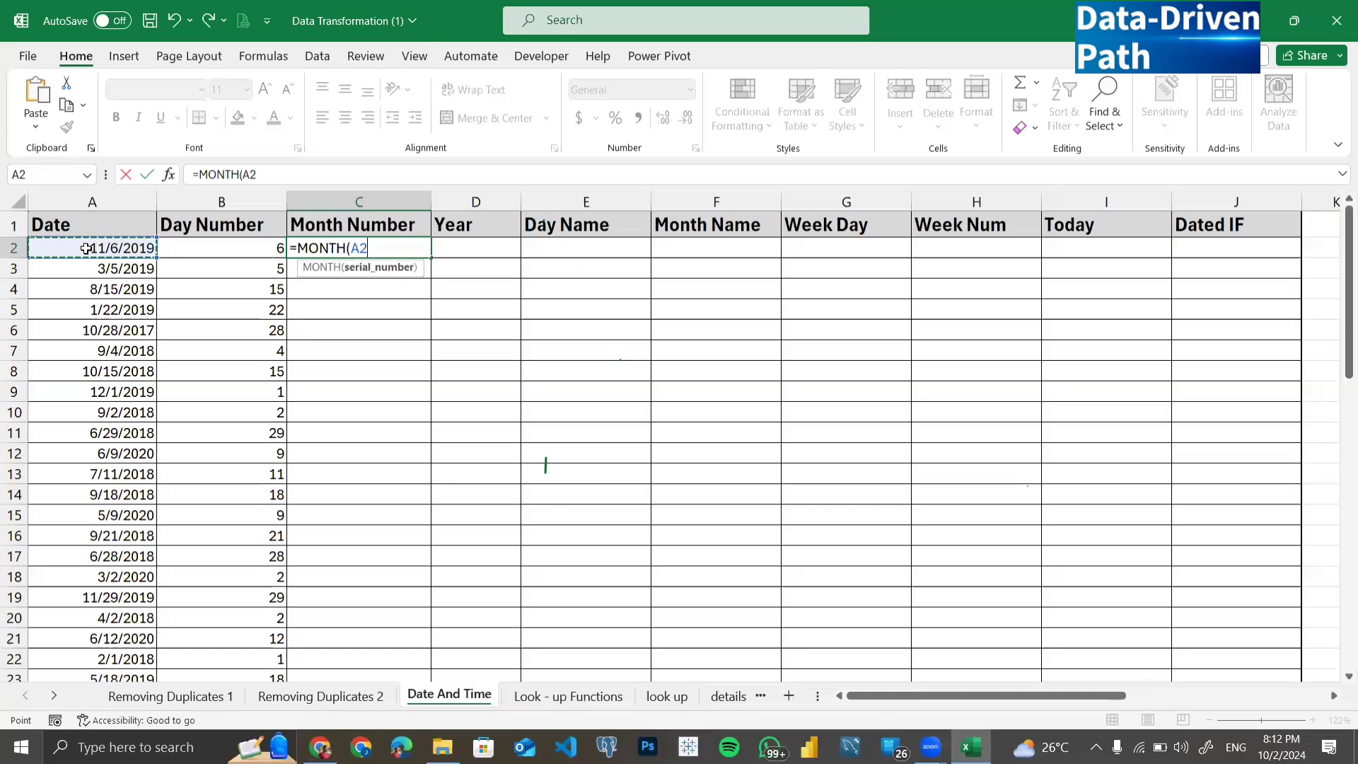
pyautogui.write(')')
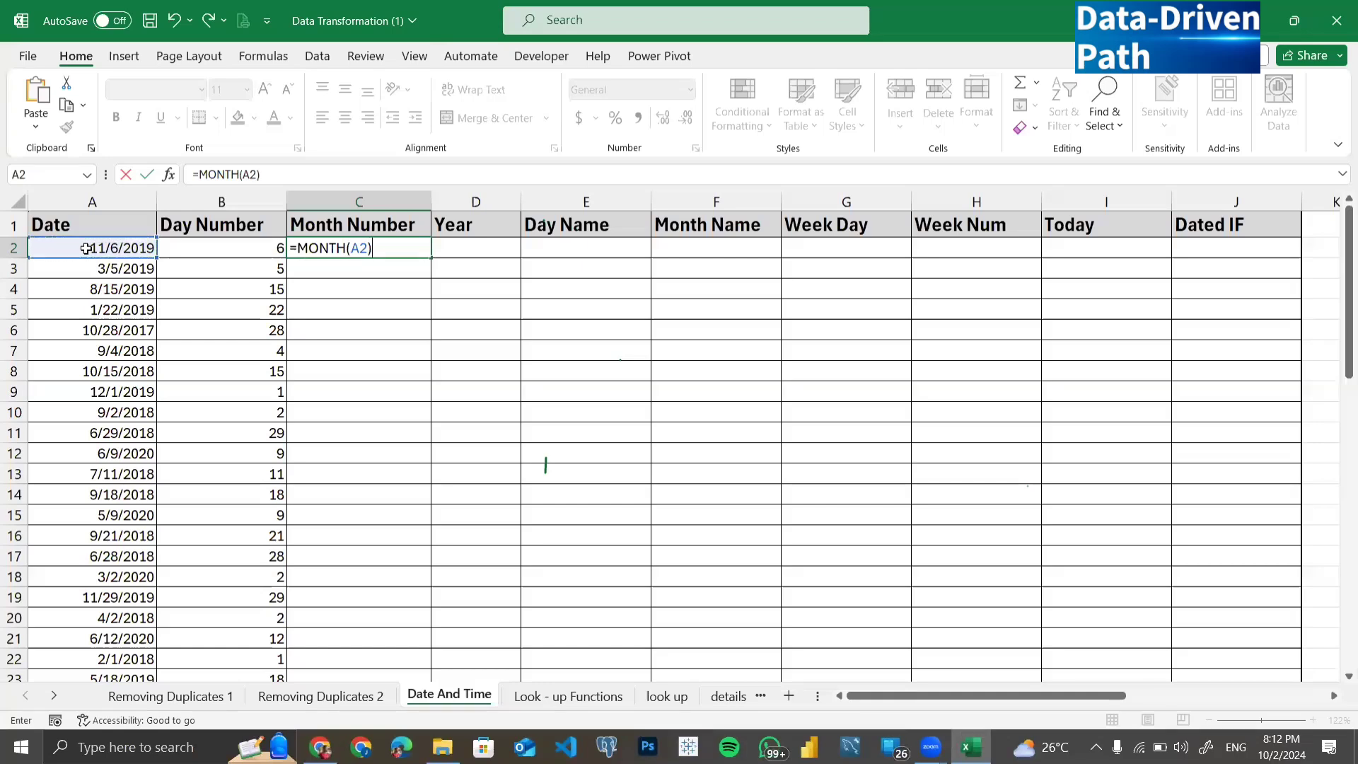
pyautogui.press('Return')
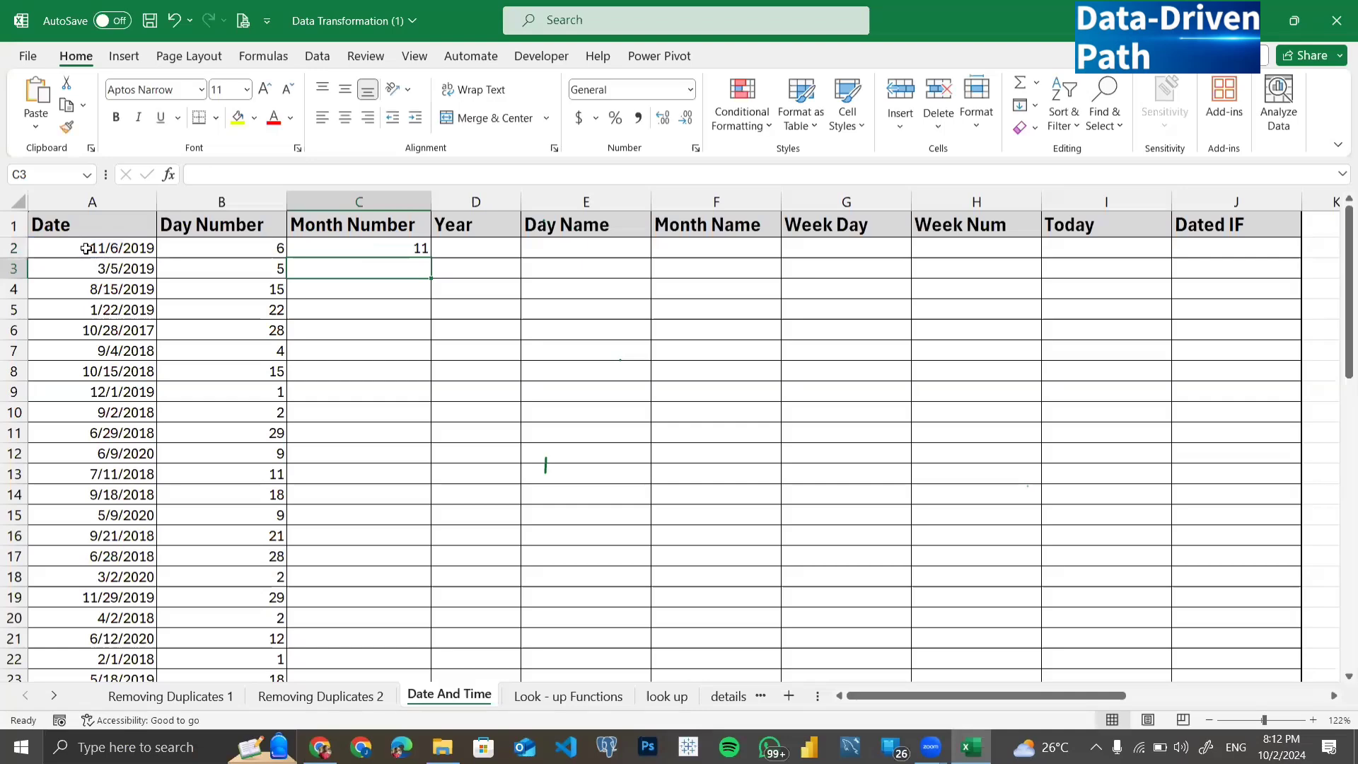
pyautogui.click(409, 244)
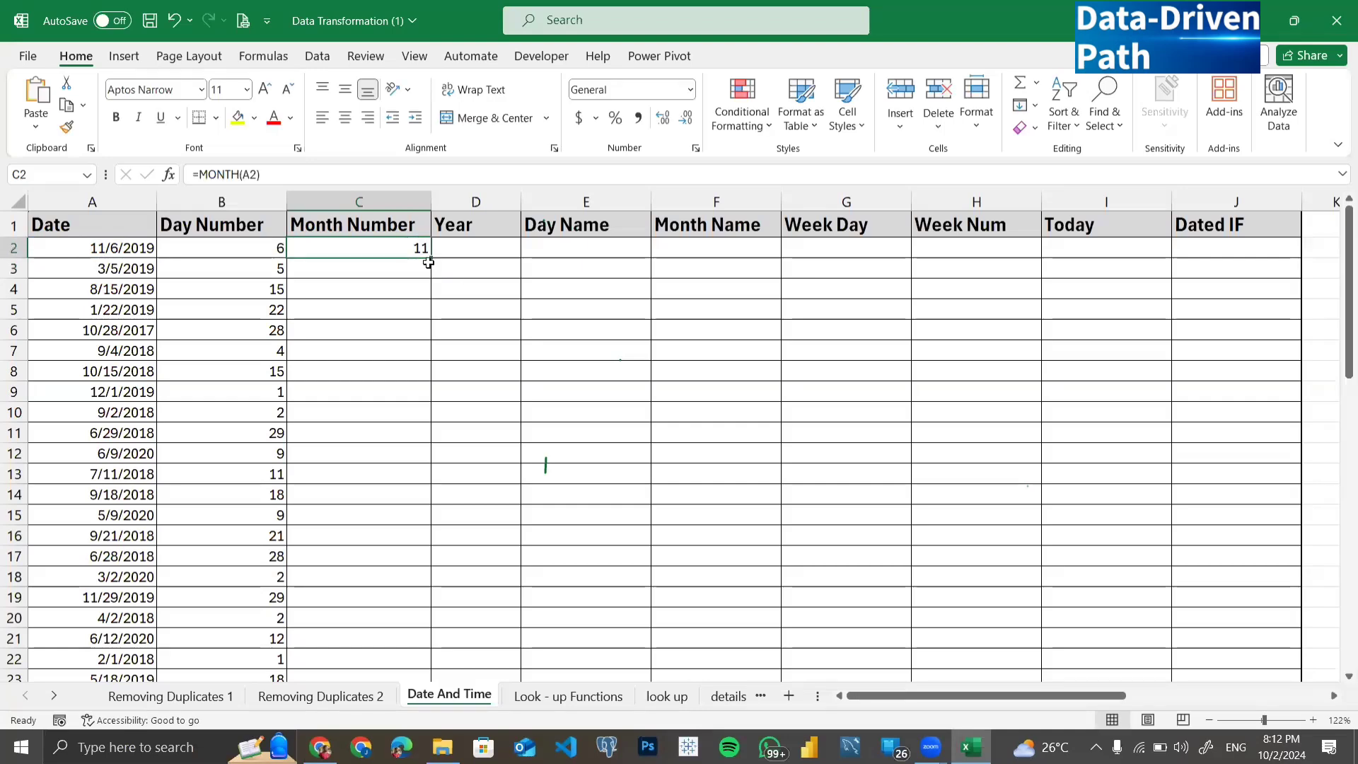
pyautogui.moveTo(433, 259); pyautogui.dragTo(432, 259)
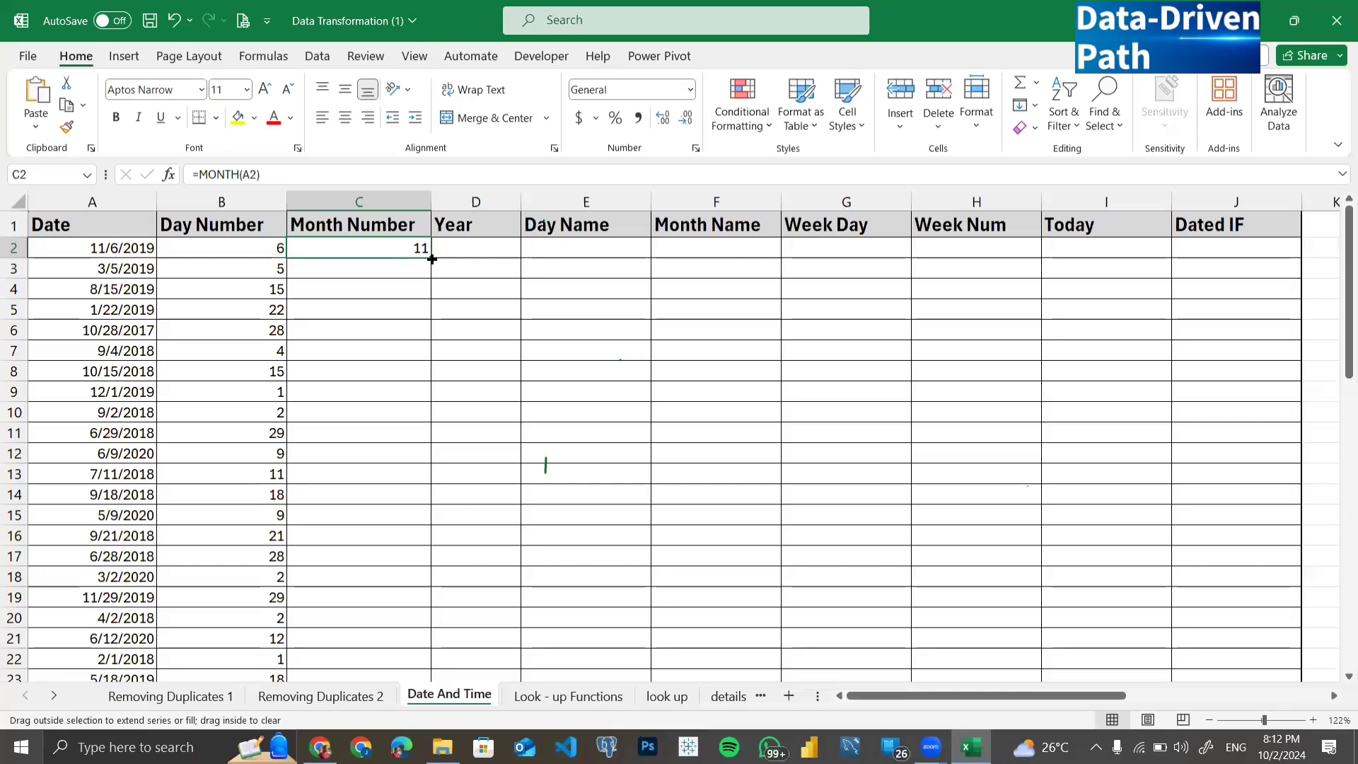
pyautogui.doubleClick(432, 258)
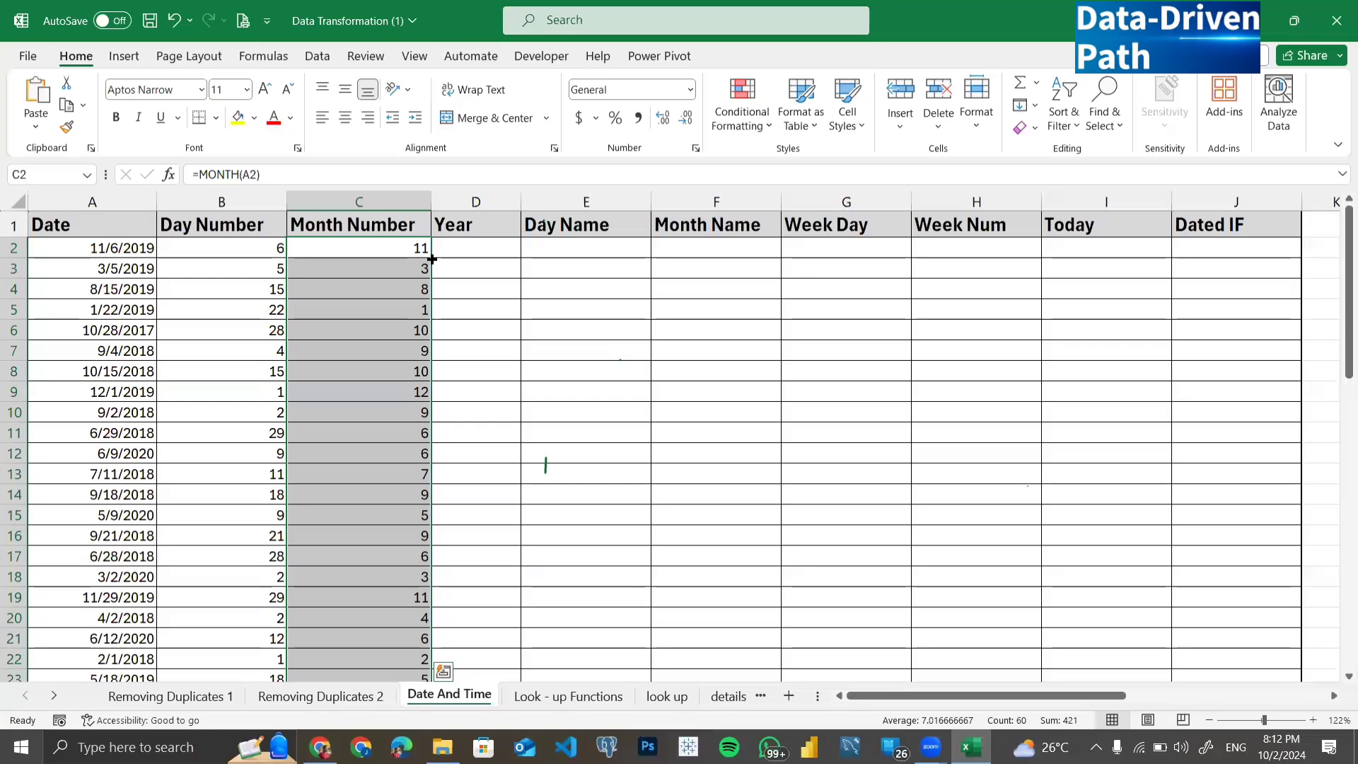
# Step: Enter =YEAR(A2) in cell D2 and fill the formula down the Year column
pyautogui.click(492, 241)
pyautogui.write('=')
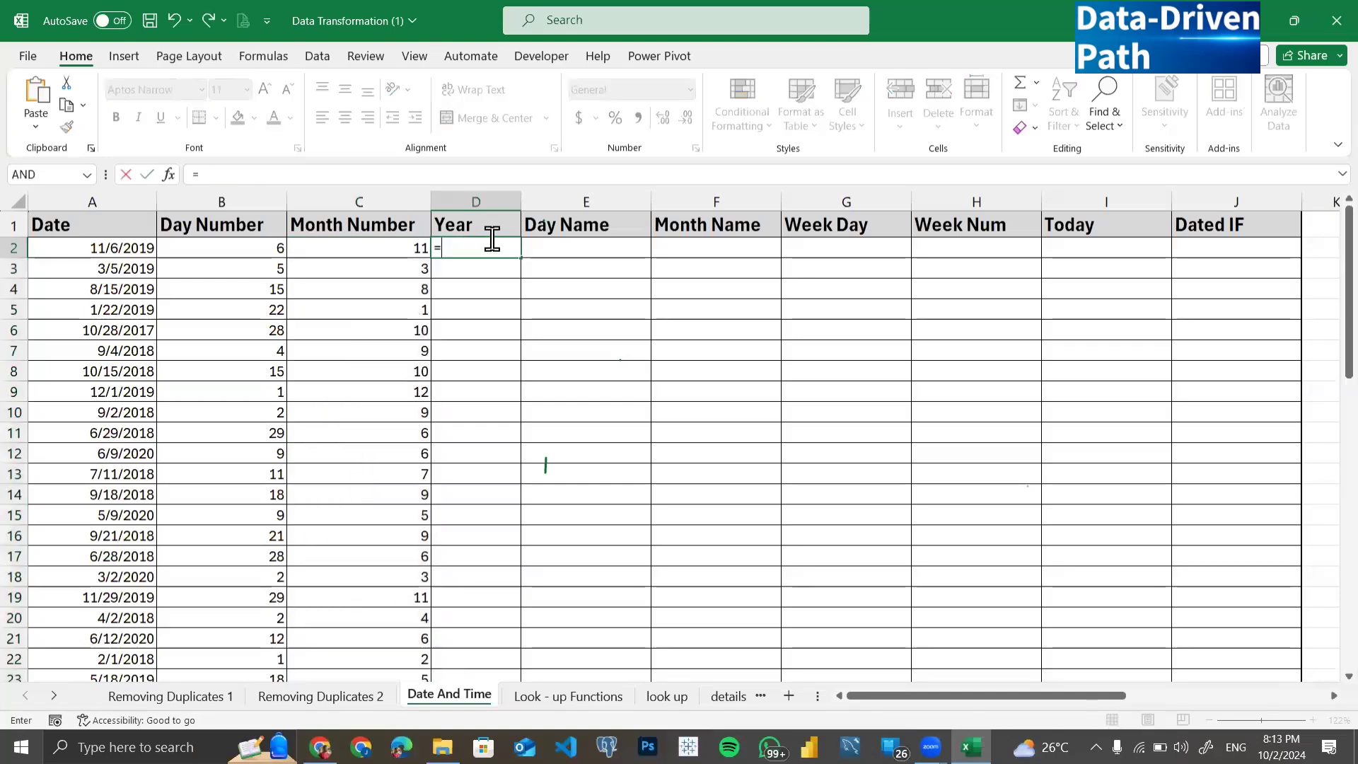
pyautogui.write('YEAR(')
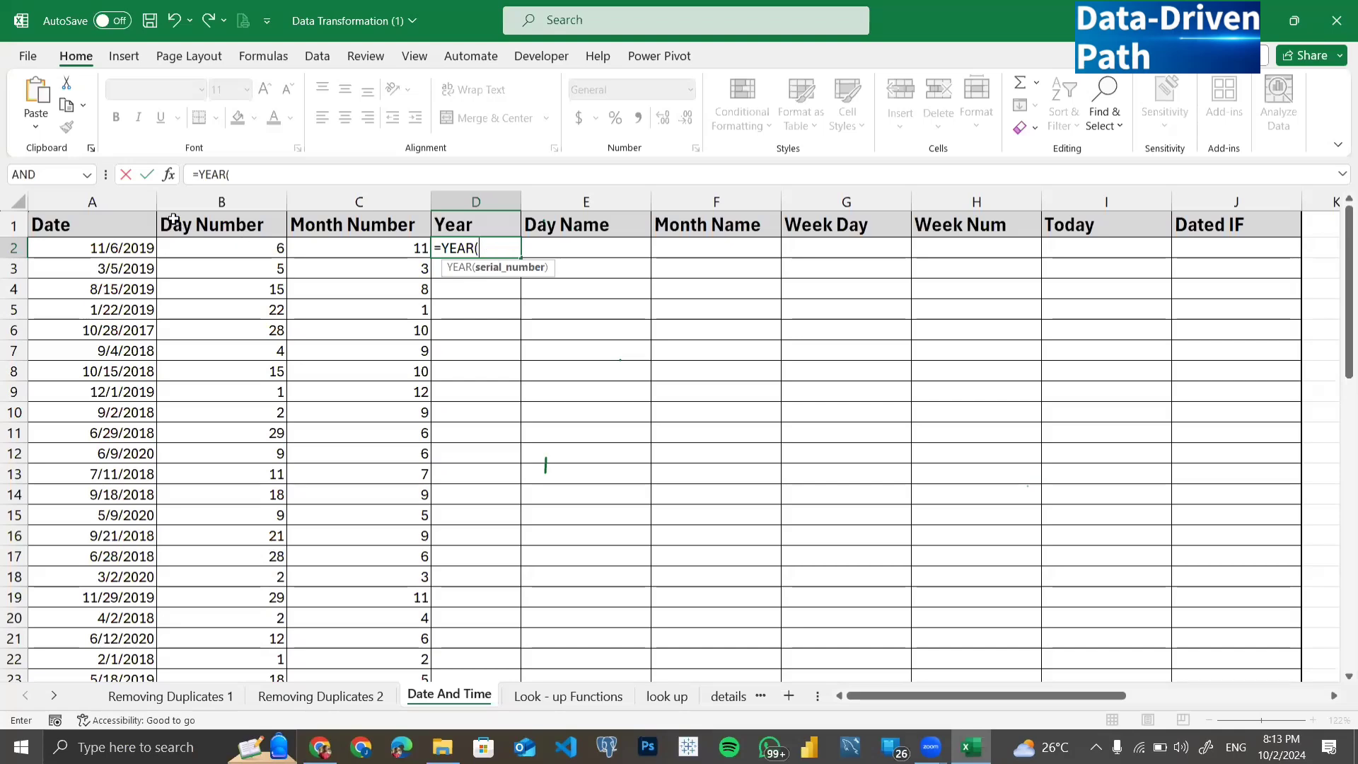
pyautogui.click(122, 247)
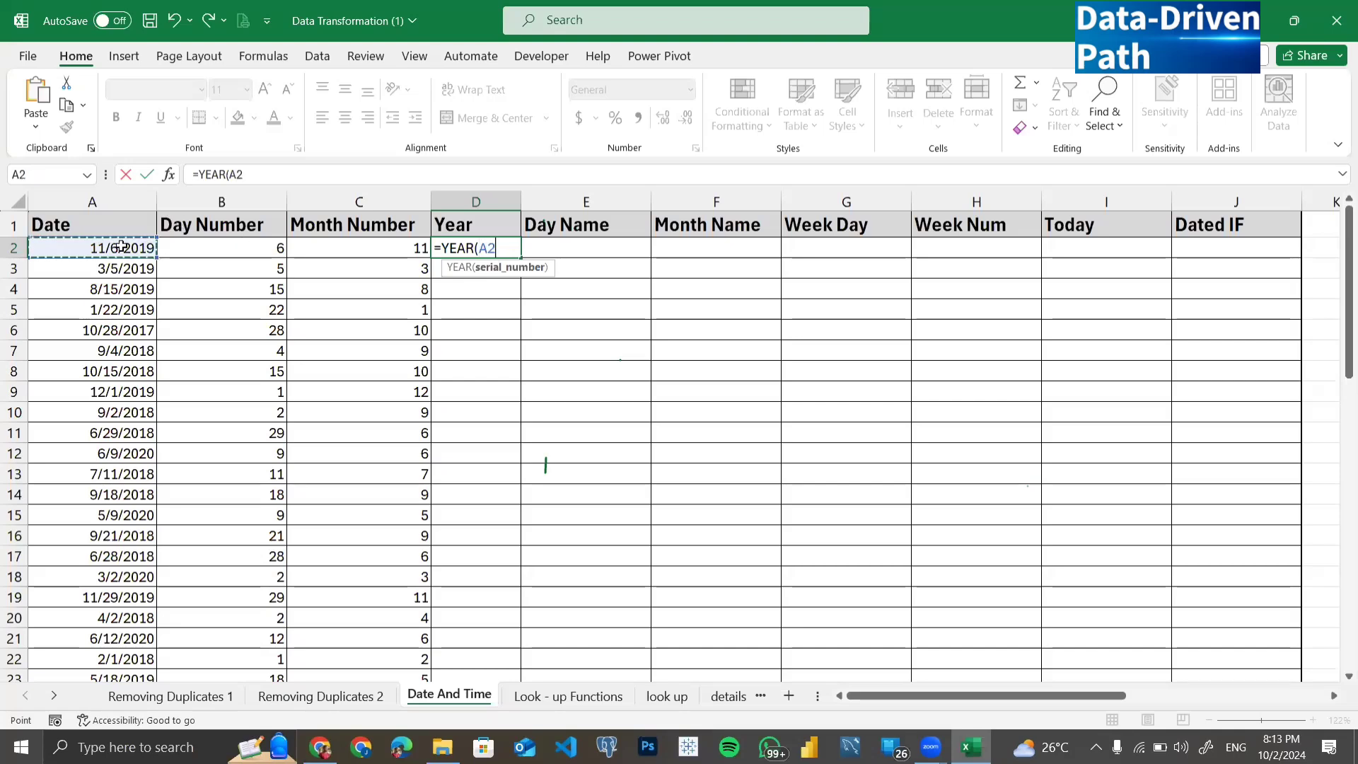
pyautogui.write(')')
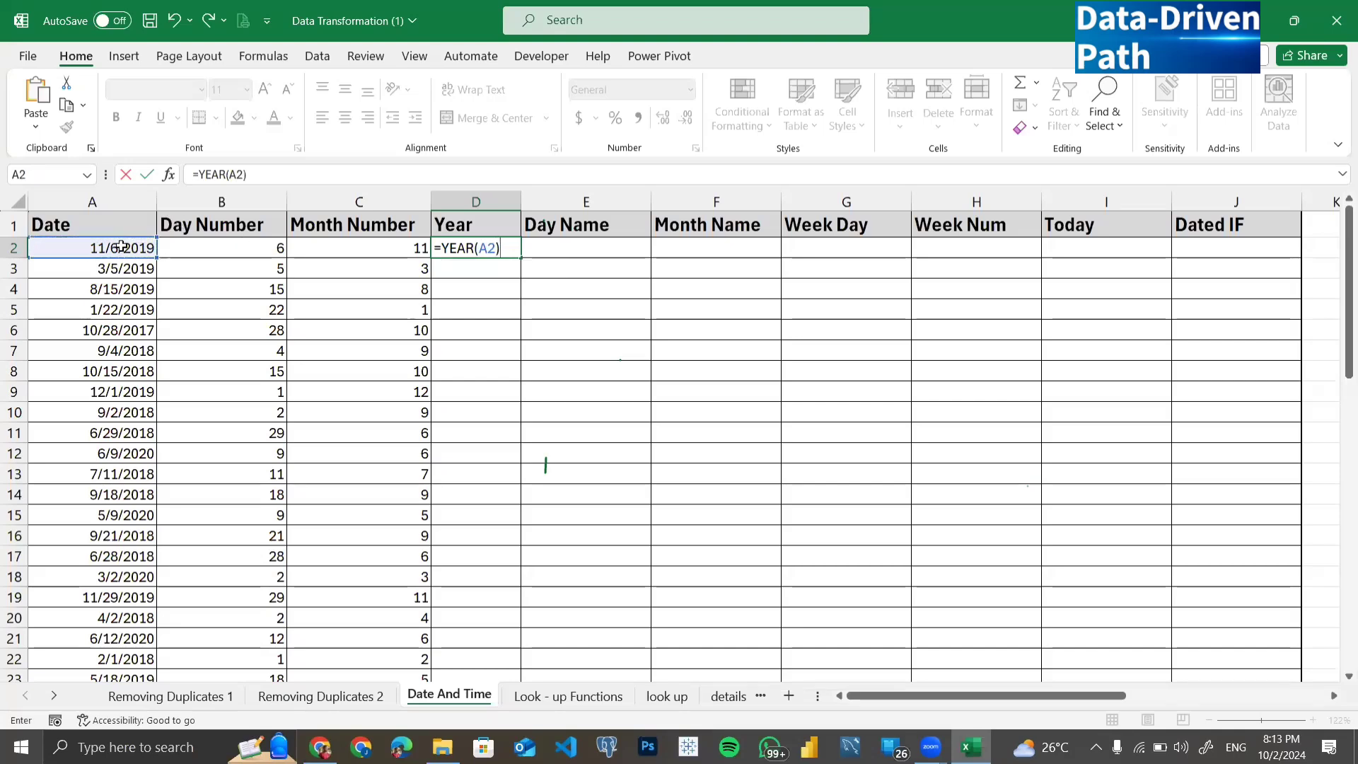
pyautogui.press('Return')
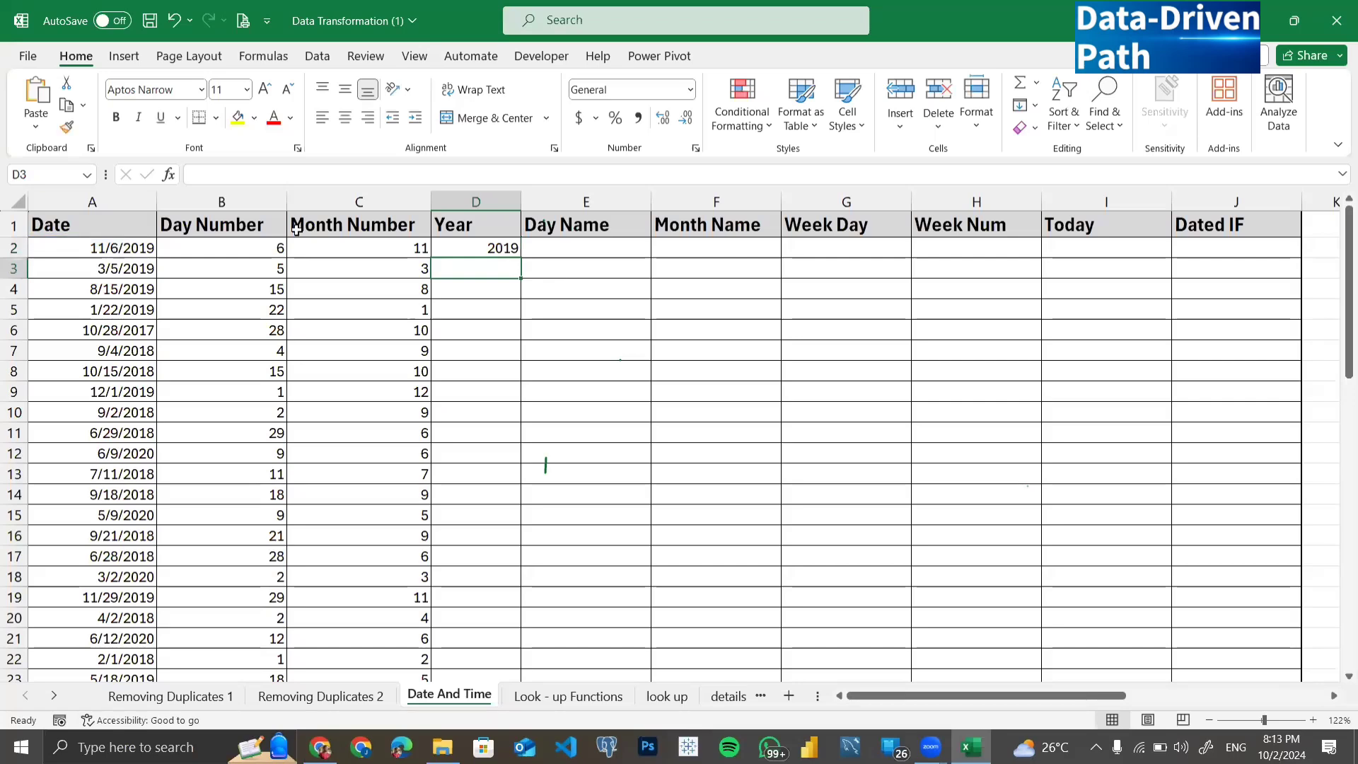
pyautogui.click(485, 250)
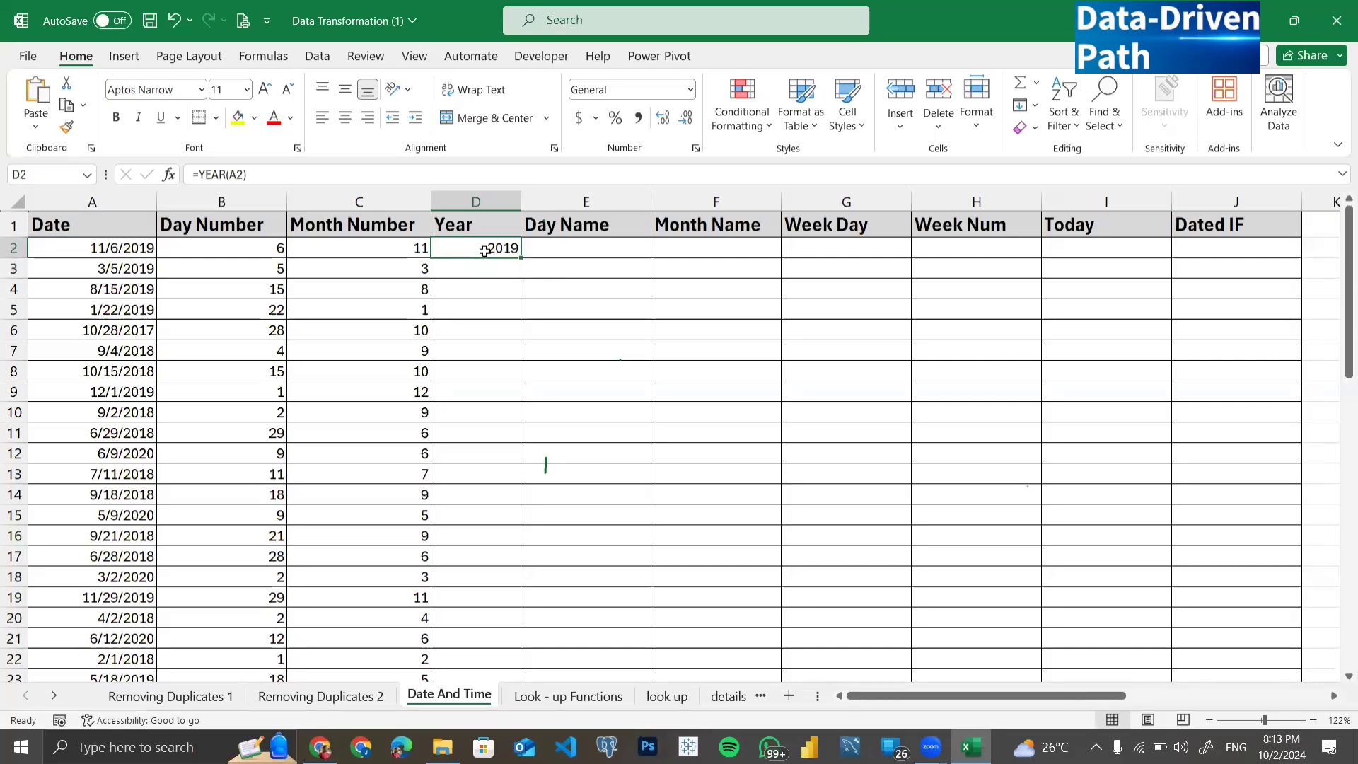
pyautogui.doubleClick(522, 257)
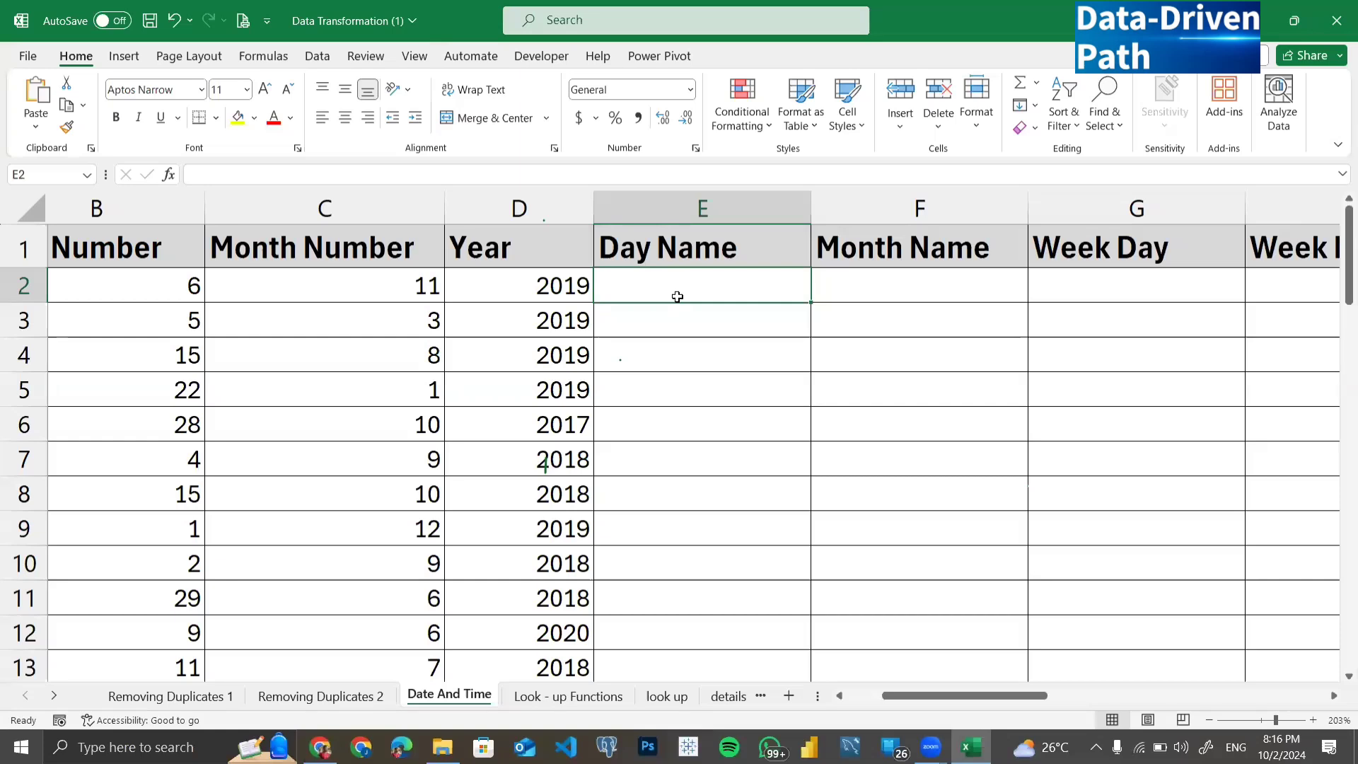
# Step: Enter =TEXT(A2,"DDDD") in cell E2 of the Day Name column
pyautogui.hscroll(-3, 677, 297)
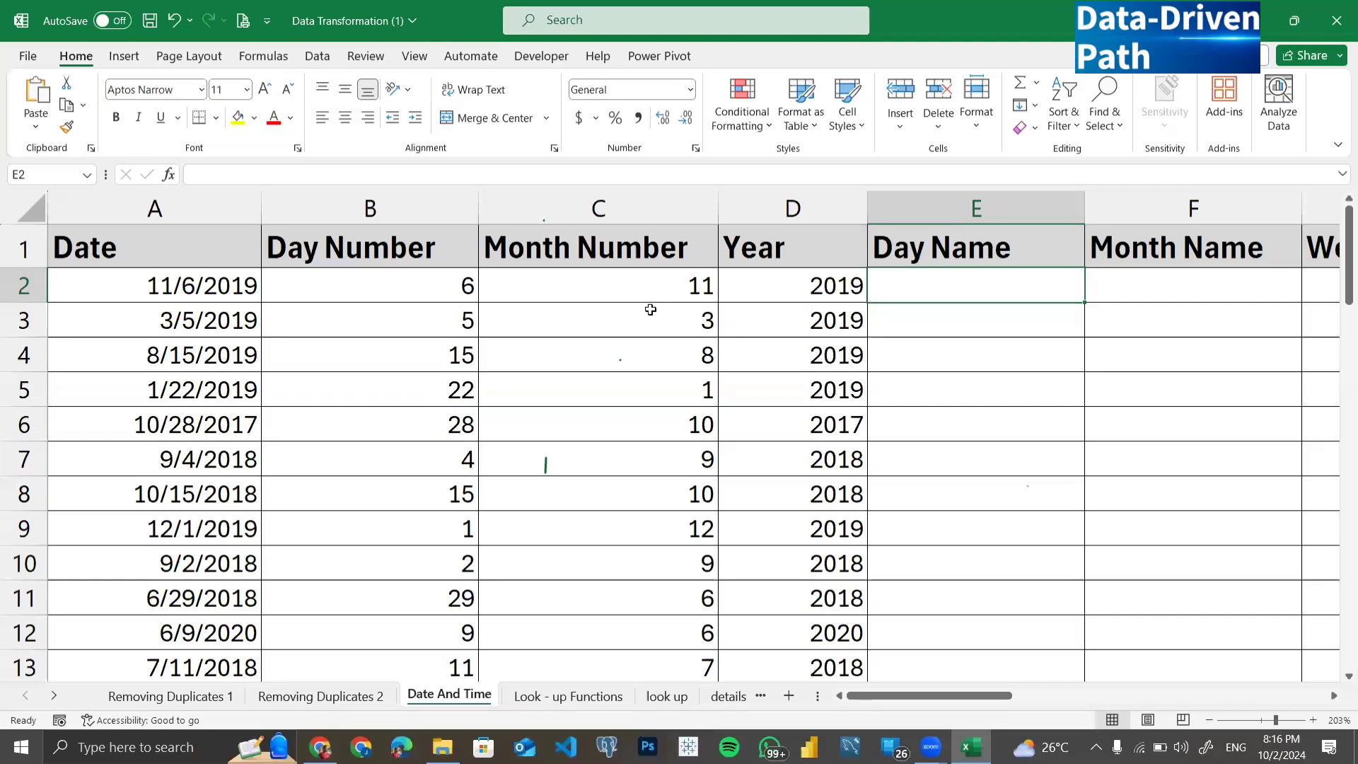
pyautogui.scroll(-3, 651, 309)
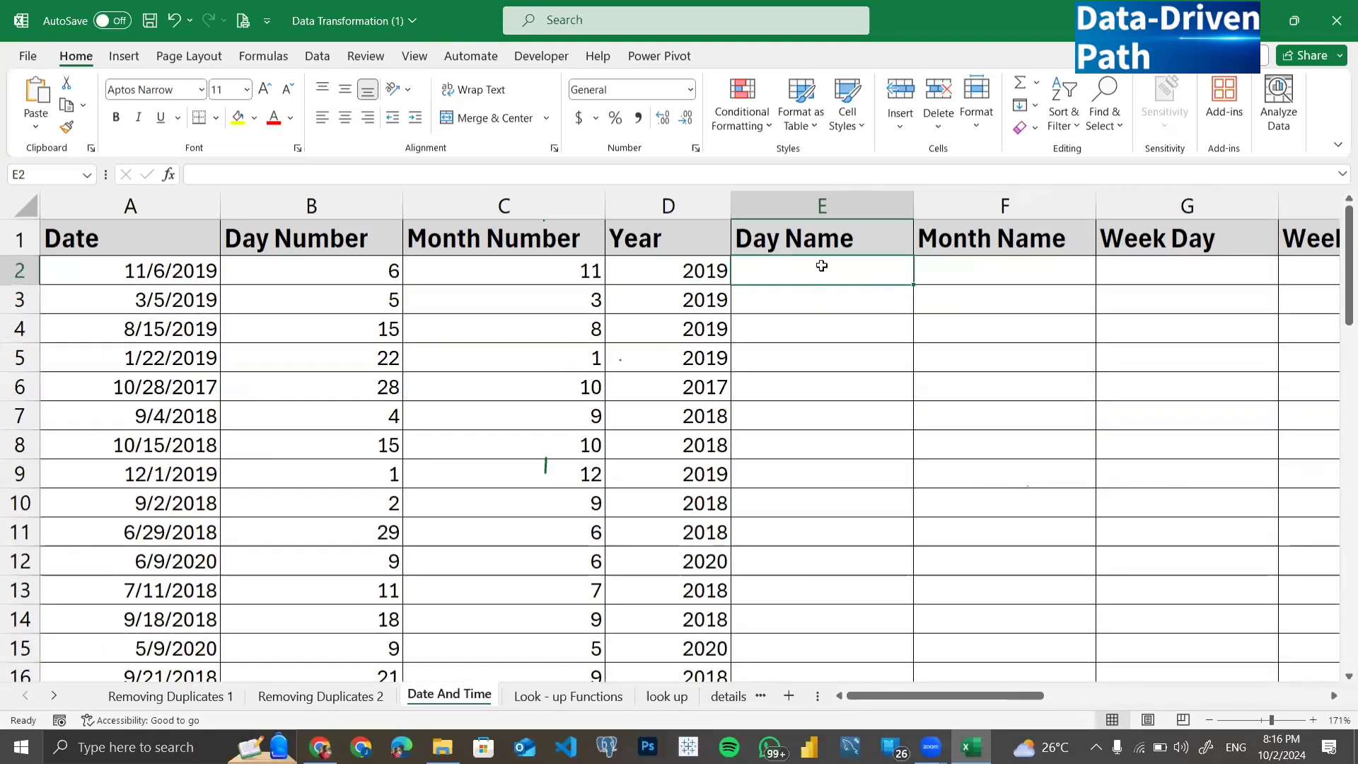
pyautogui.write('=')
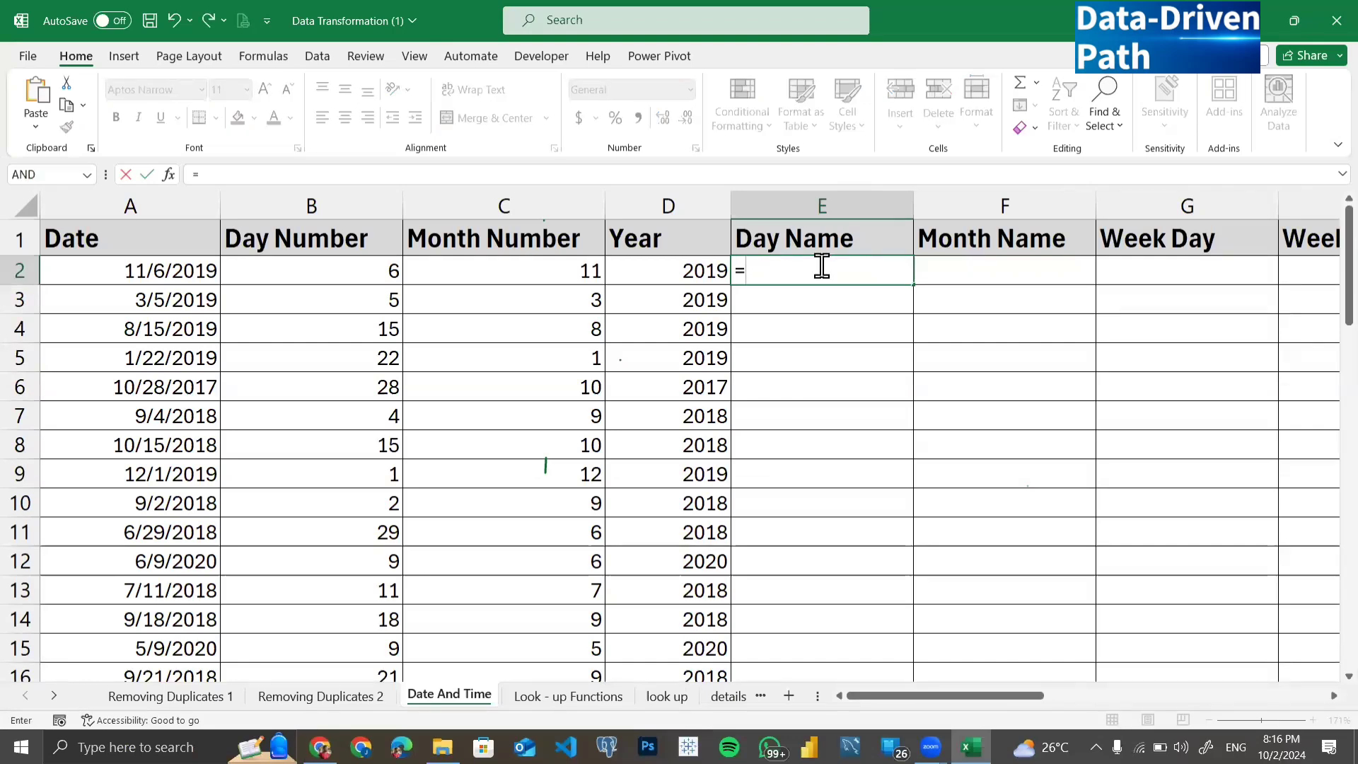
pyautogui.write('TEXT')
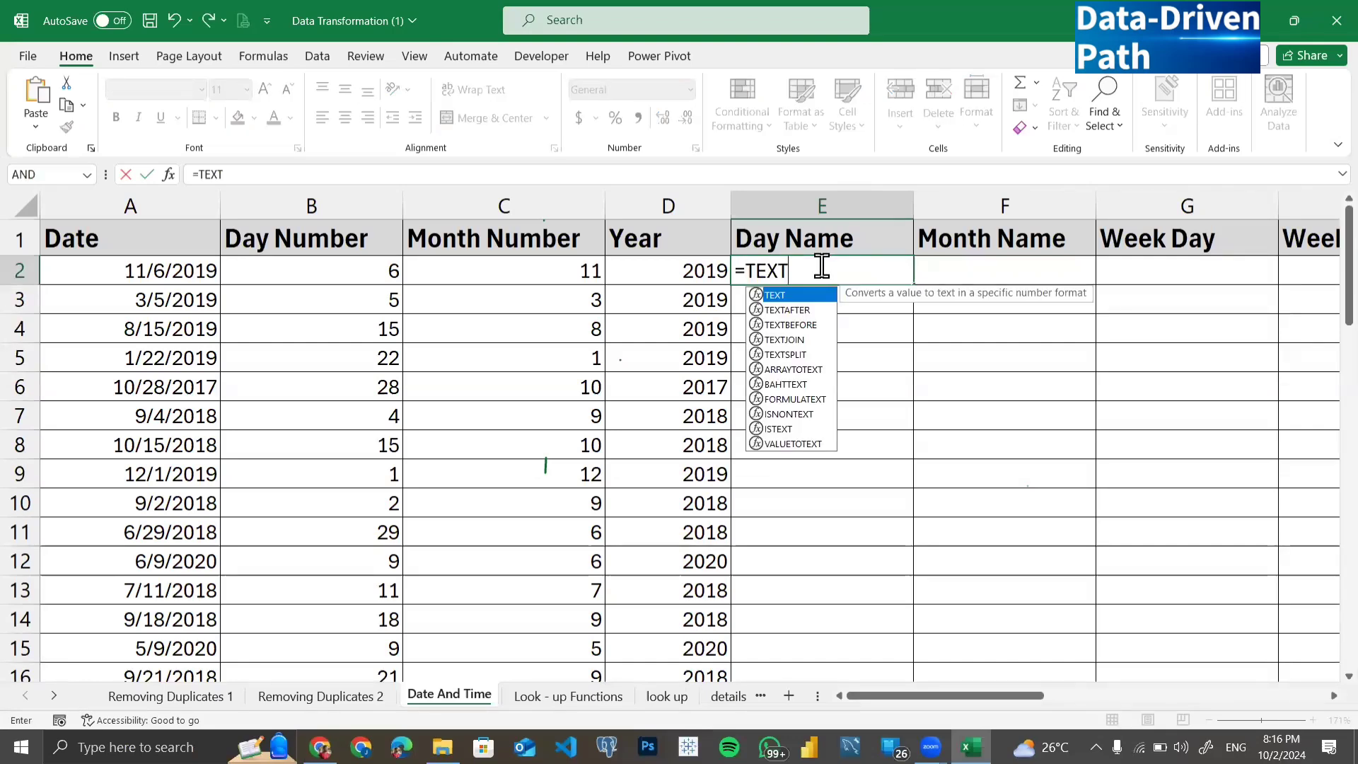
pyautogui.write('(')
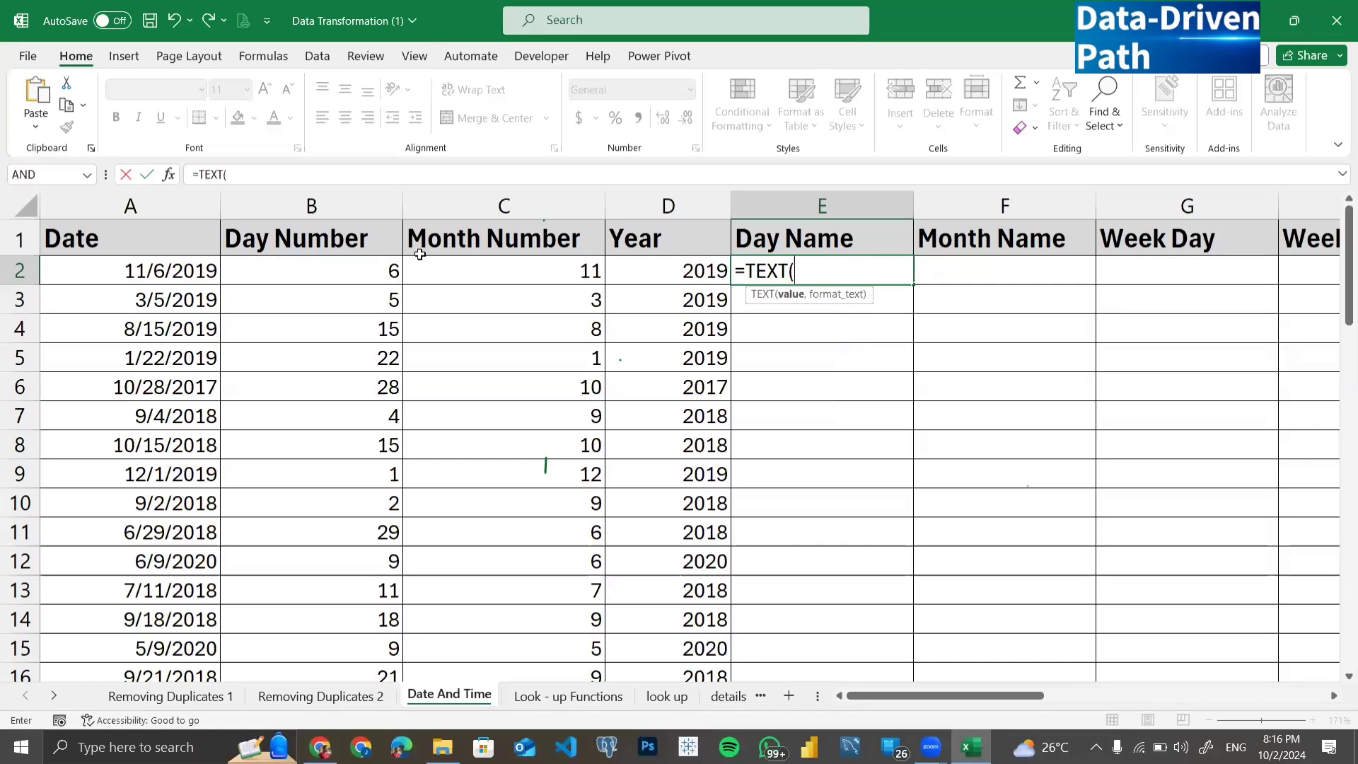
pyautogui.click(158, 269)
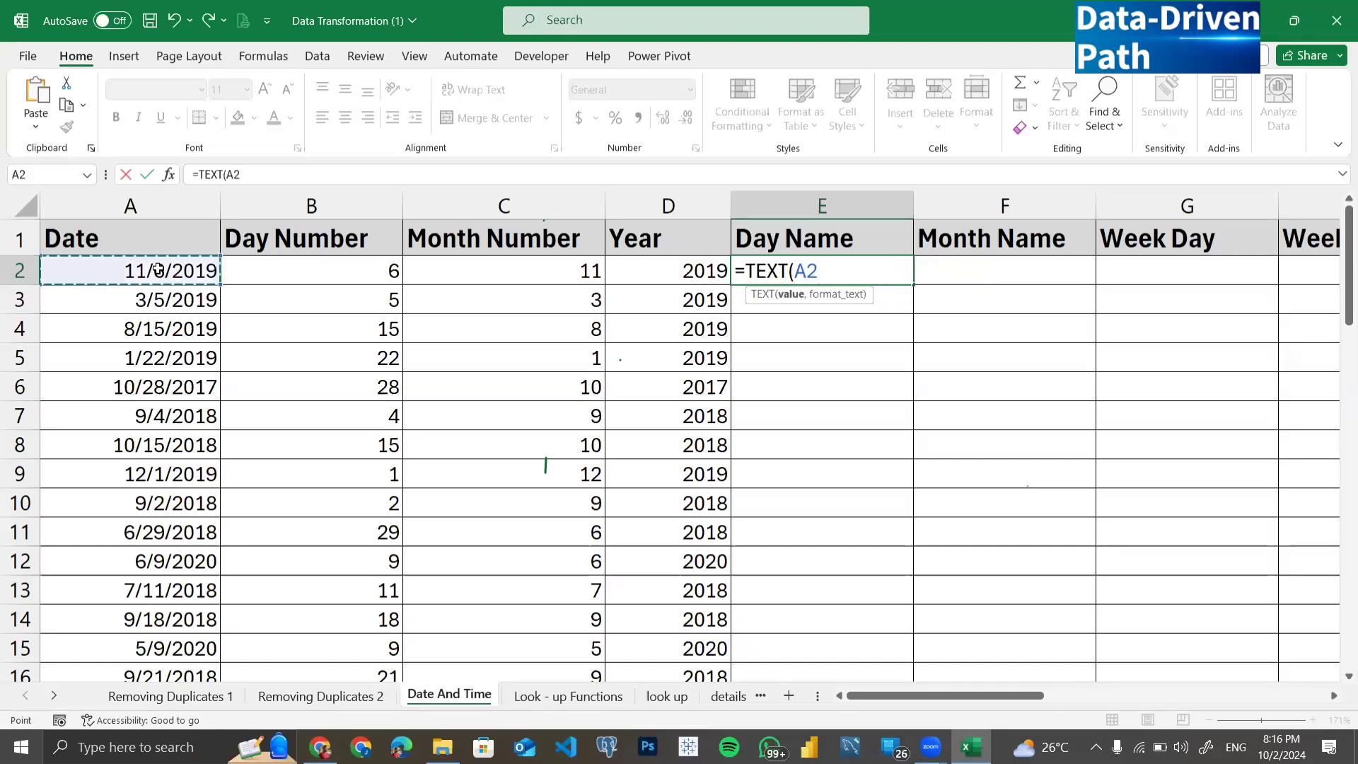
pyautogui.write(',')
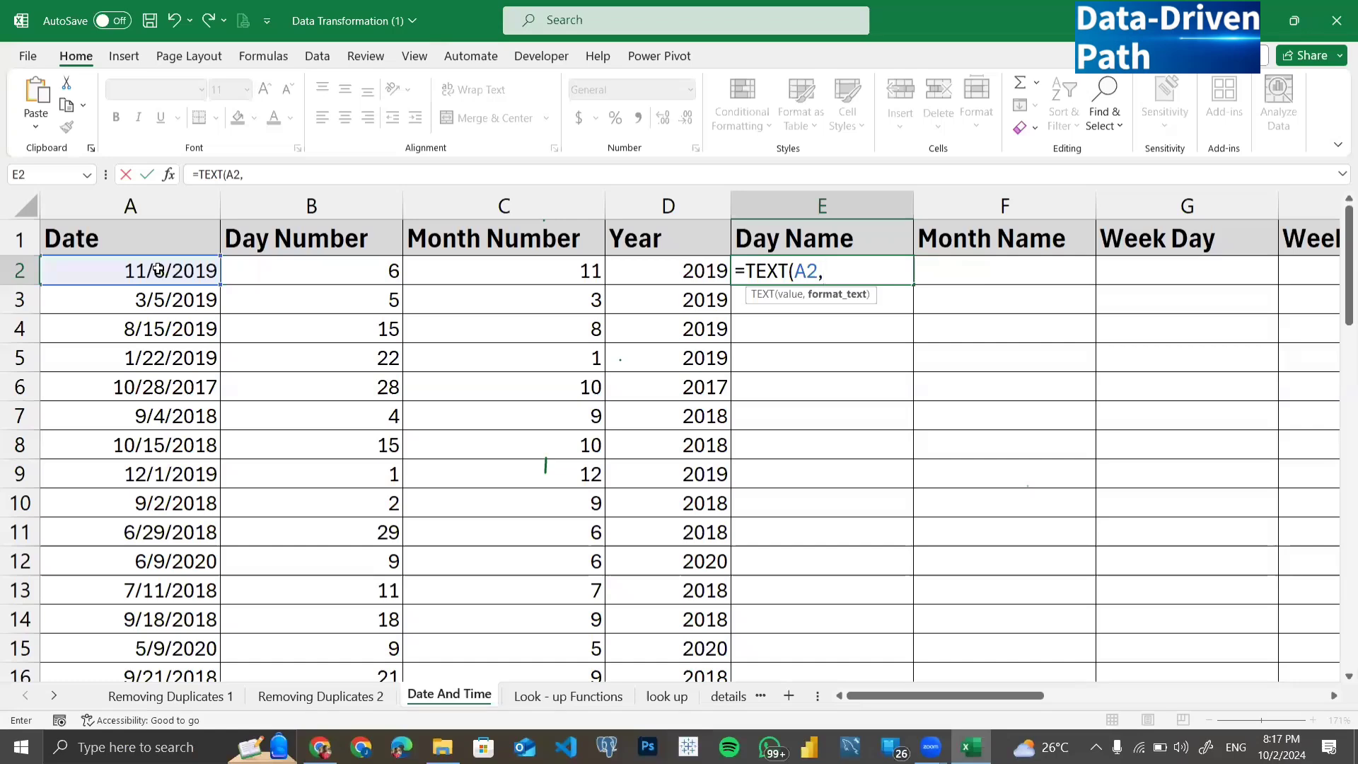
pyautogui.write('"D')
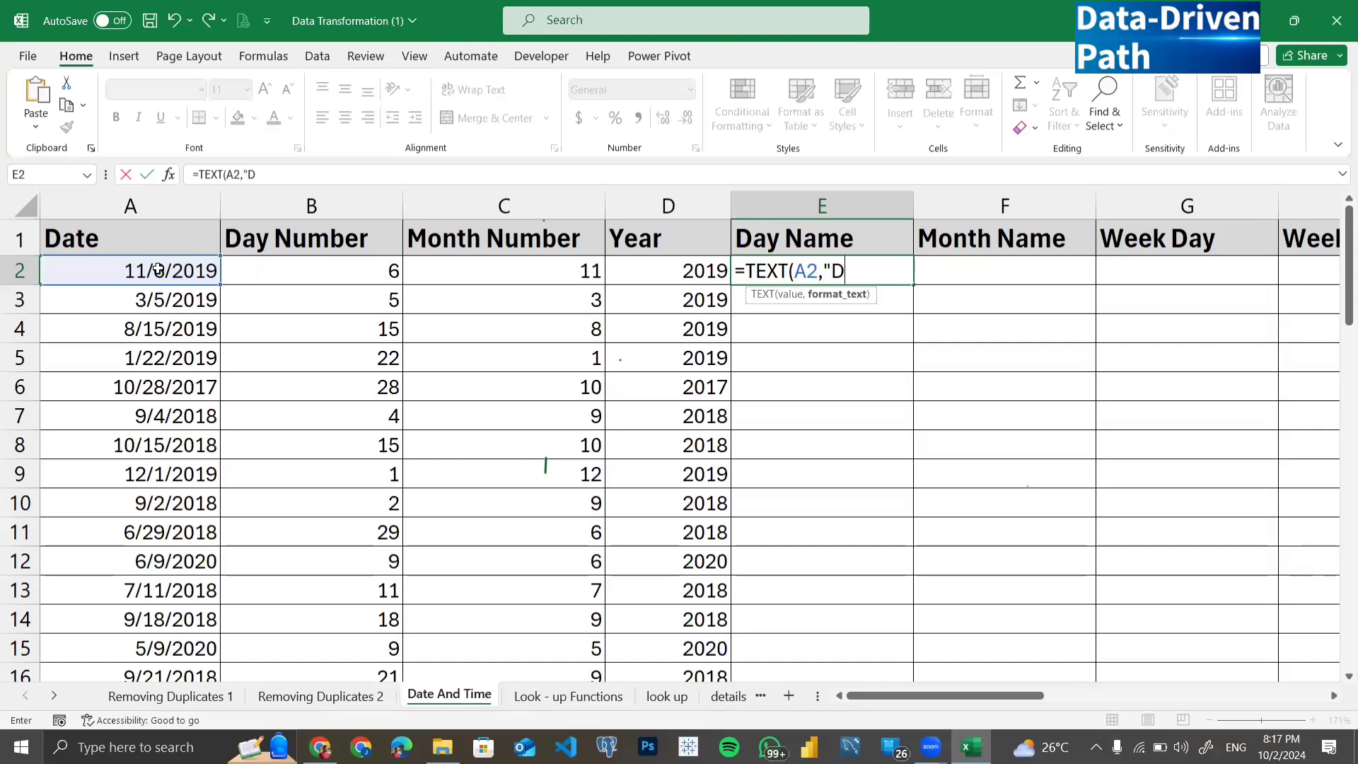
pyautogui.write('DDD"')
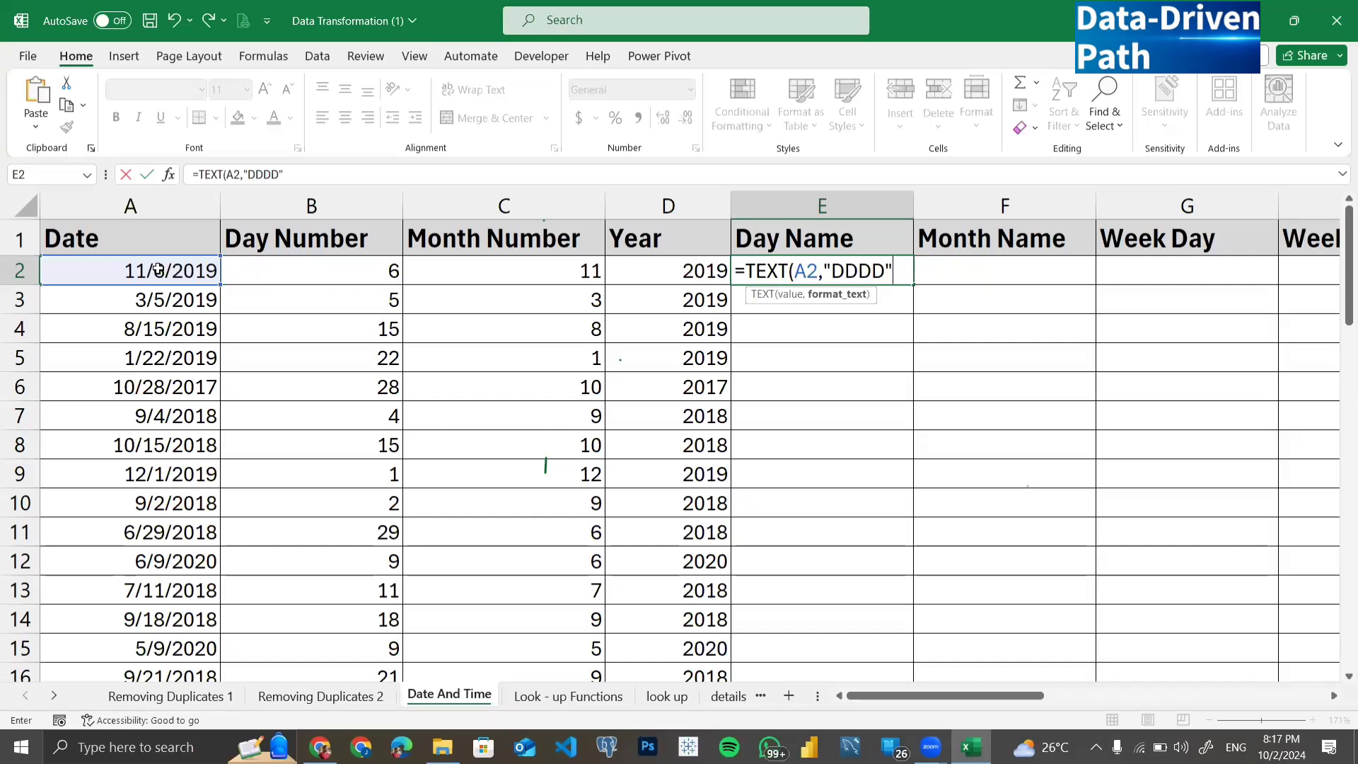
pyautogui.write(')')
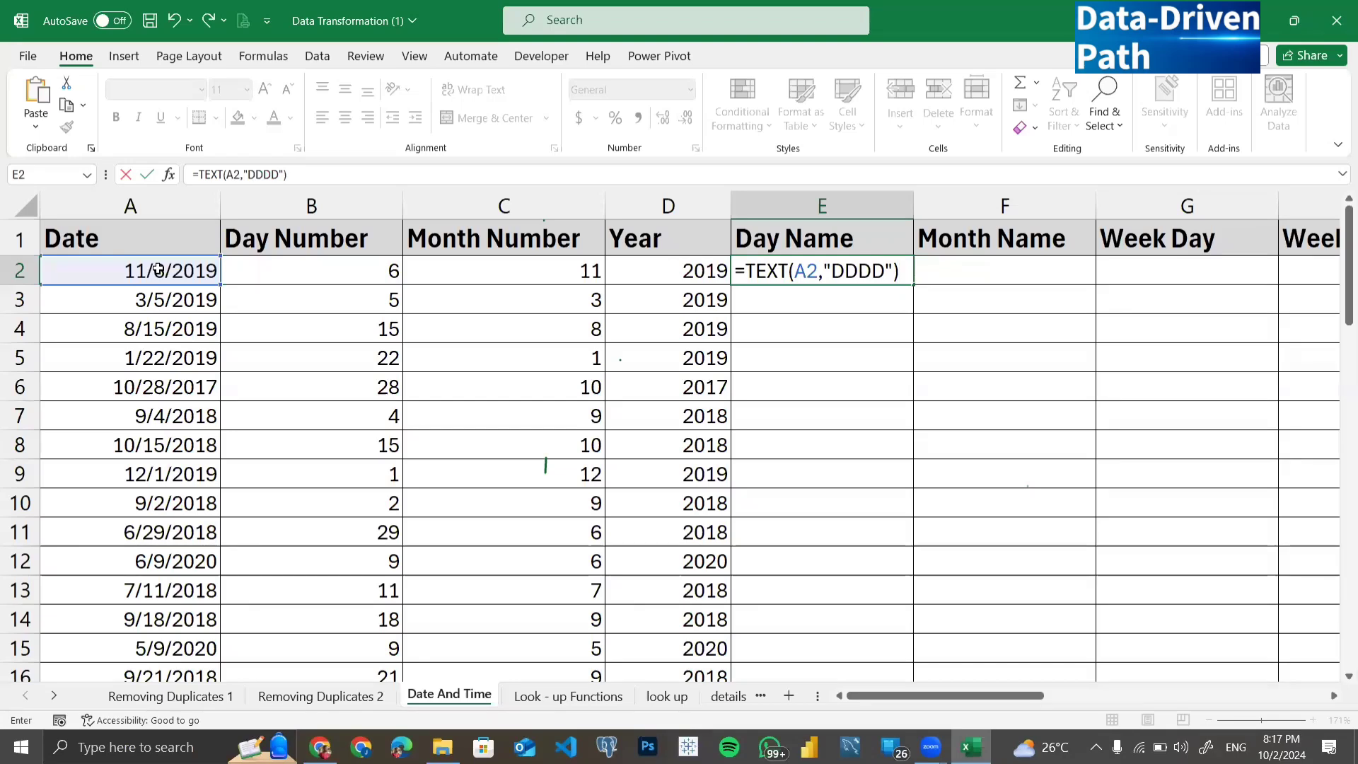
pyautogui.press('Return')
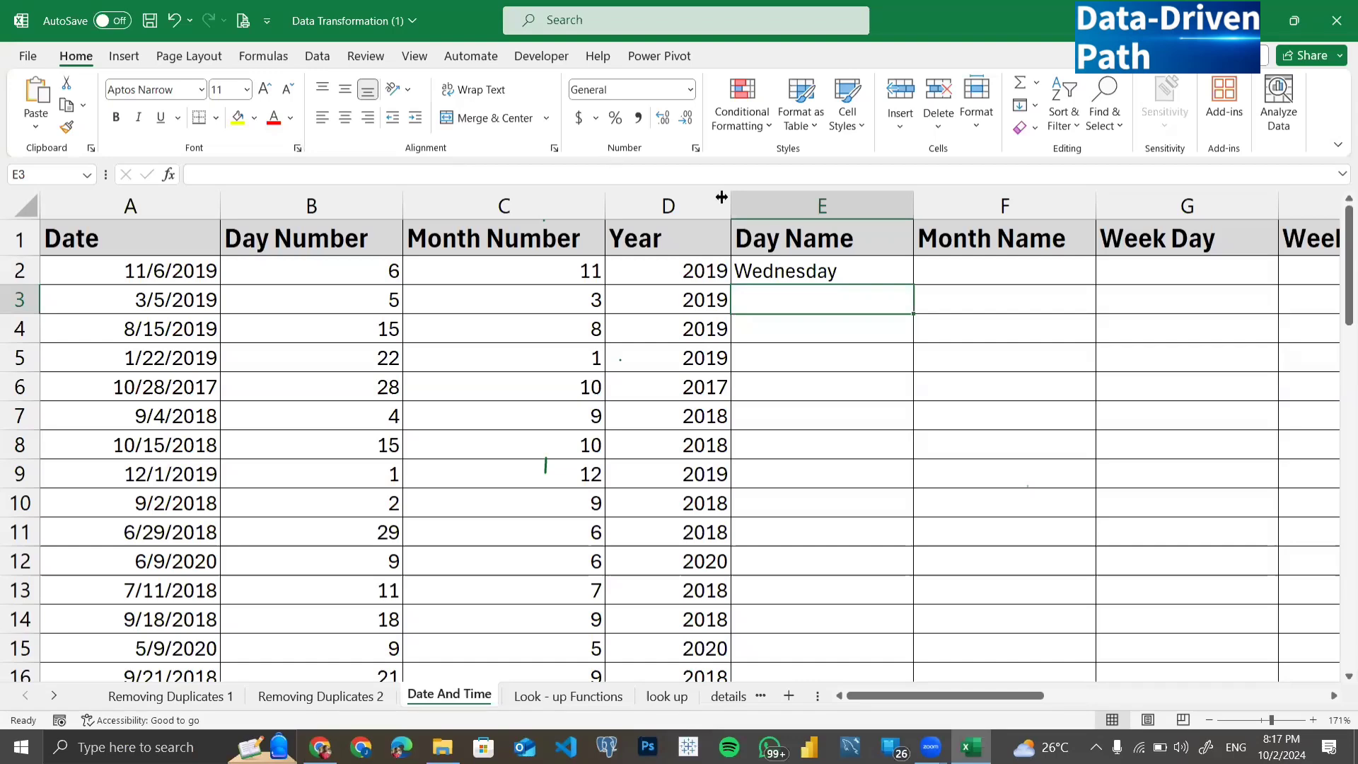
# Step: Try the five-letter format code "DDDDD" in the TEXT formula in cell E2
pyautogui.doubleClick(820, 269)
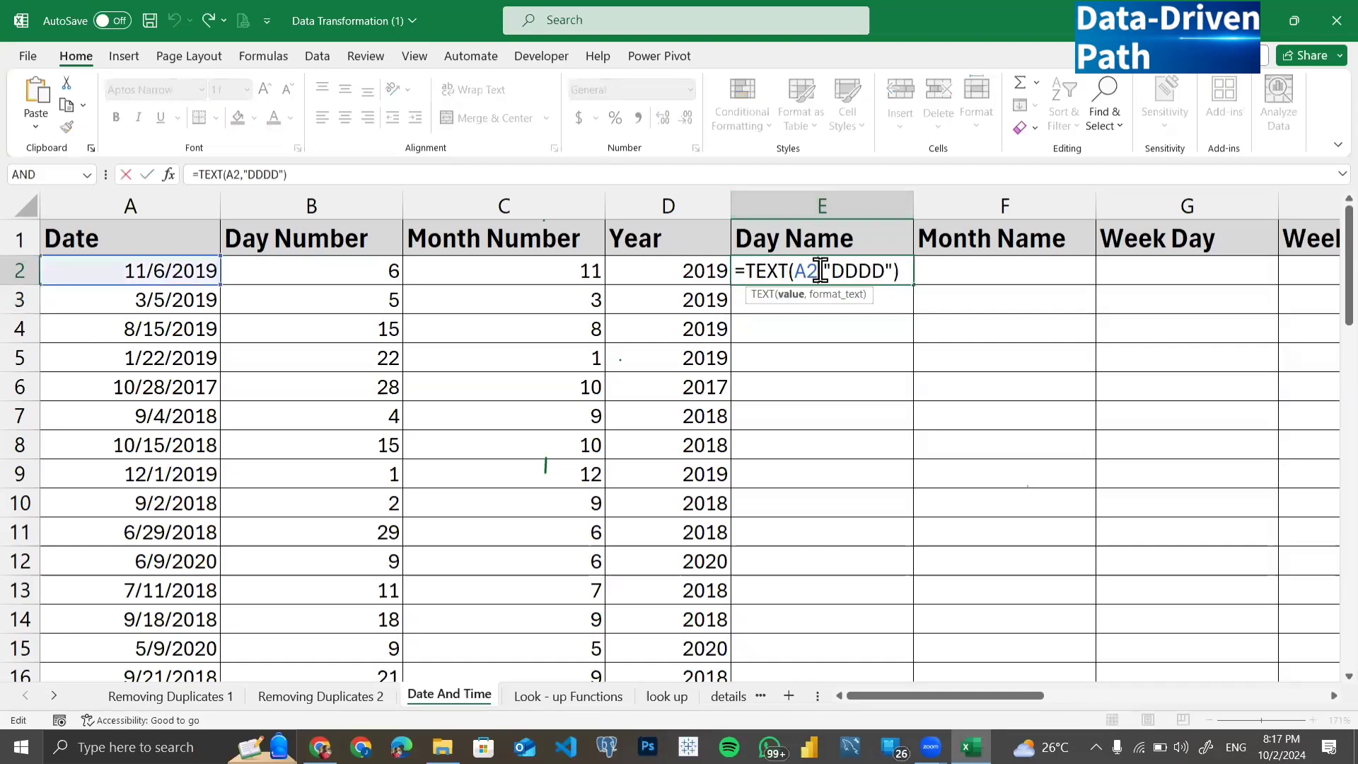
pyautogui.click(886, 270)
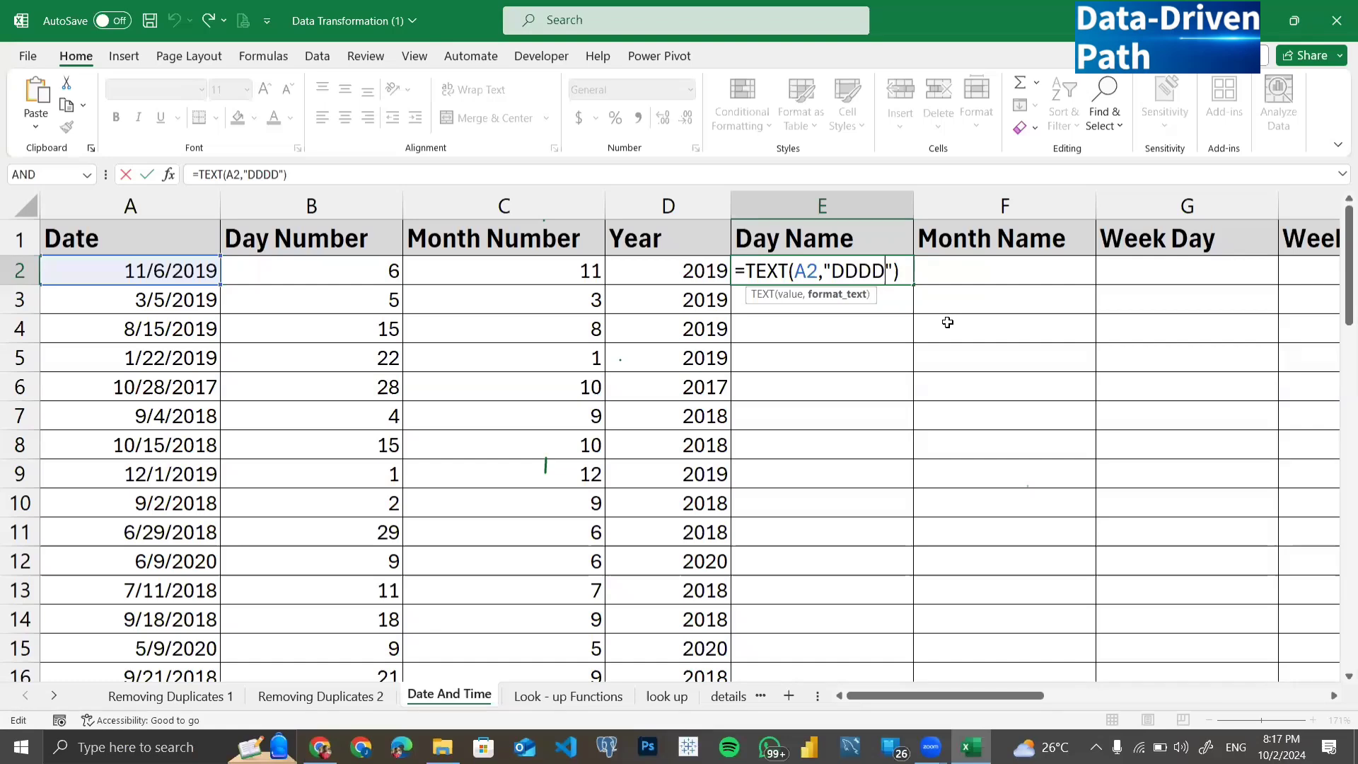
pyautogui.write('D')
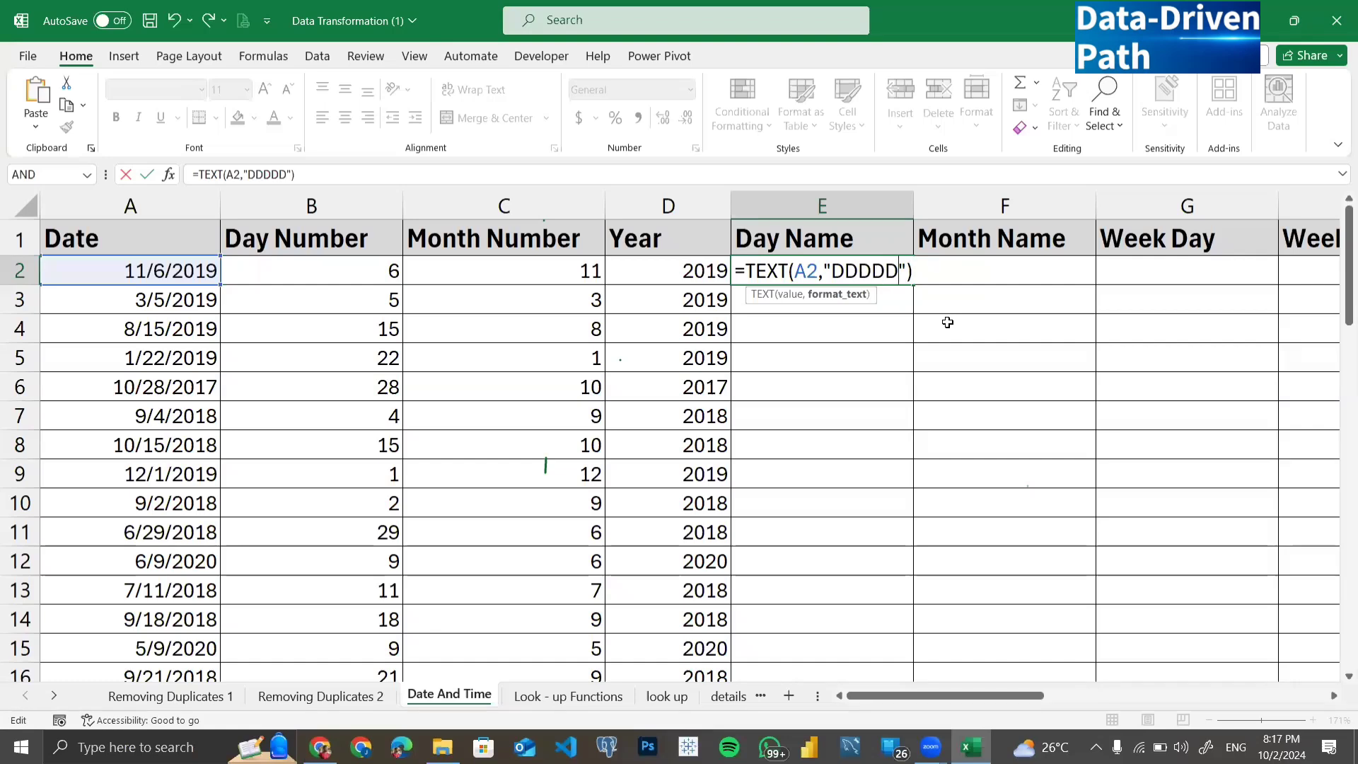
pyautogui.press('Return')
# Step: Shorten the format code in E2's TEXT formula to "DDD" to try the abbreviated day name
pyautogui.doubleClick(885, 272)
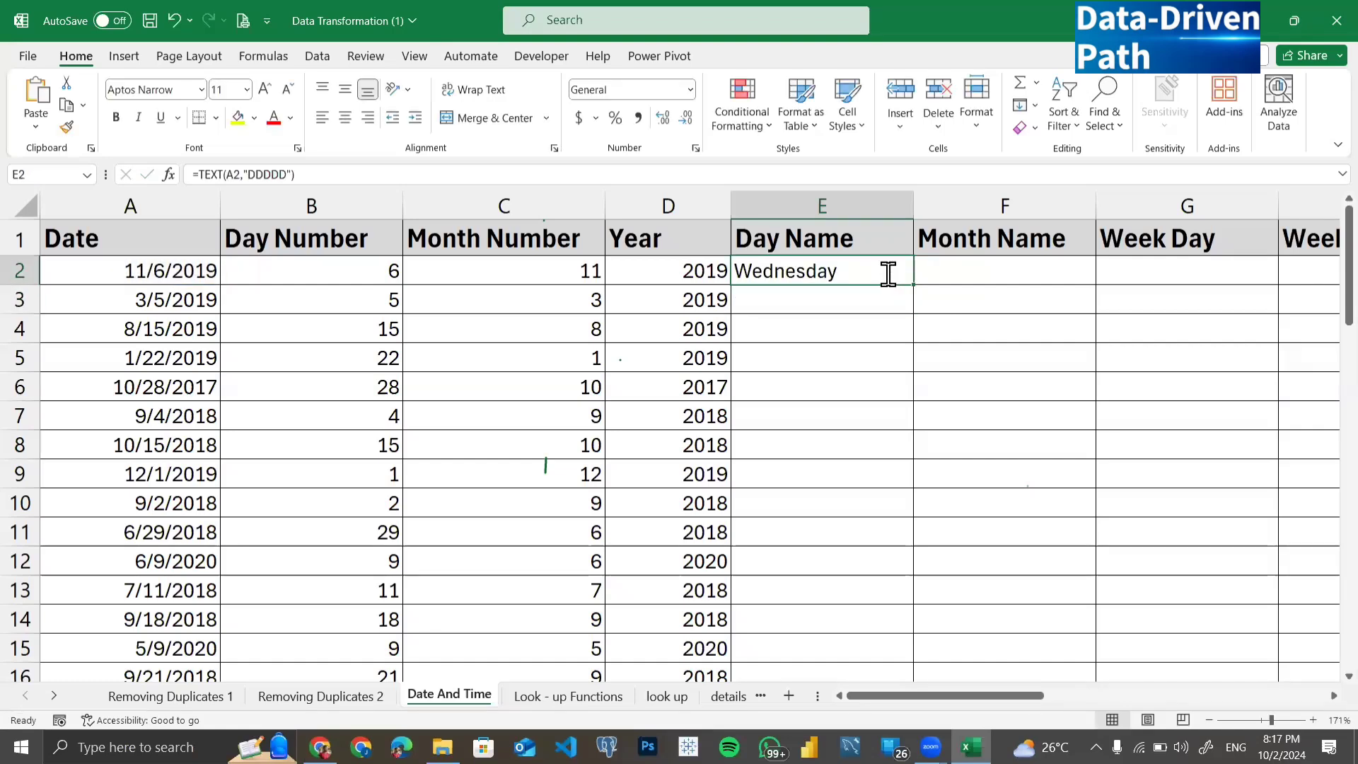
pyautogui.press('BackSpace')
pyautogui.press('BackSpace')
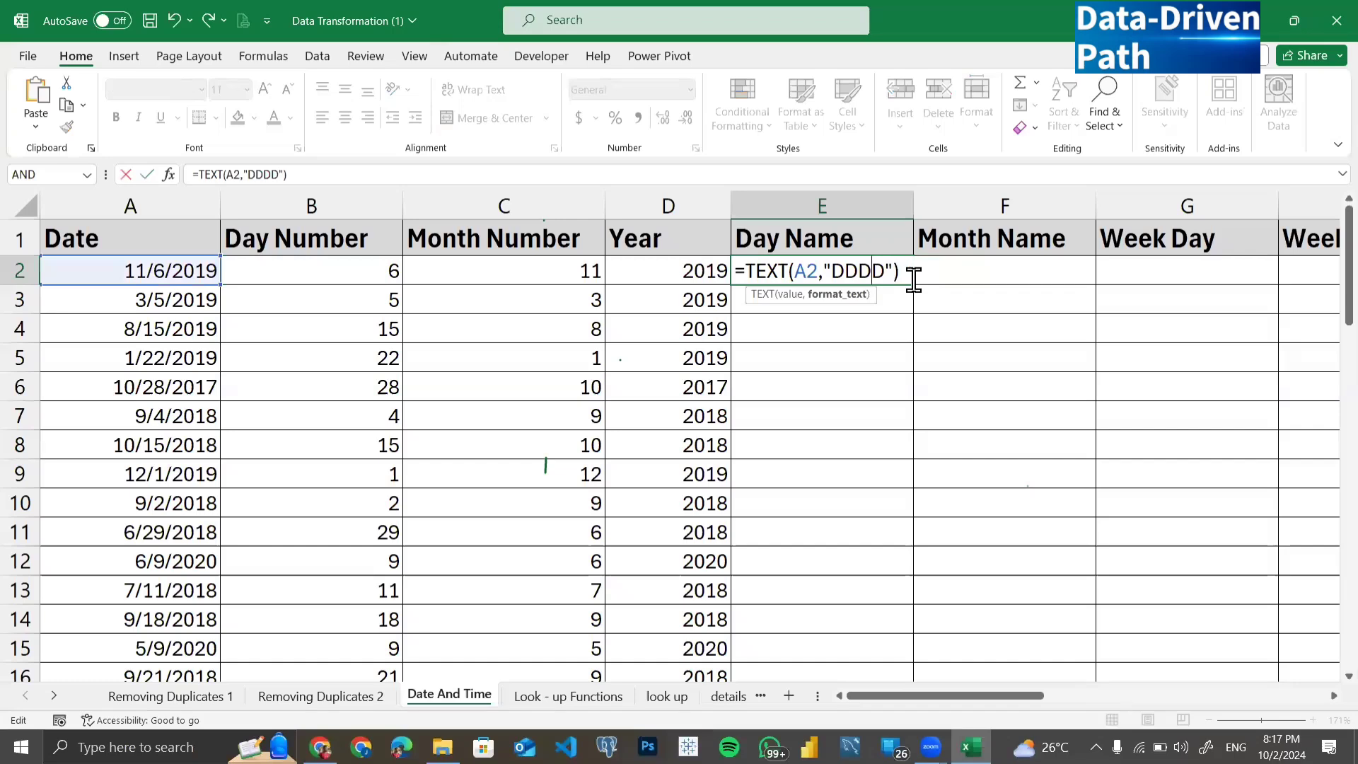
pyautogui.press('Return')
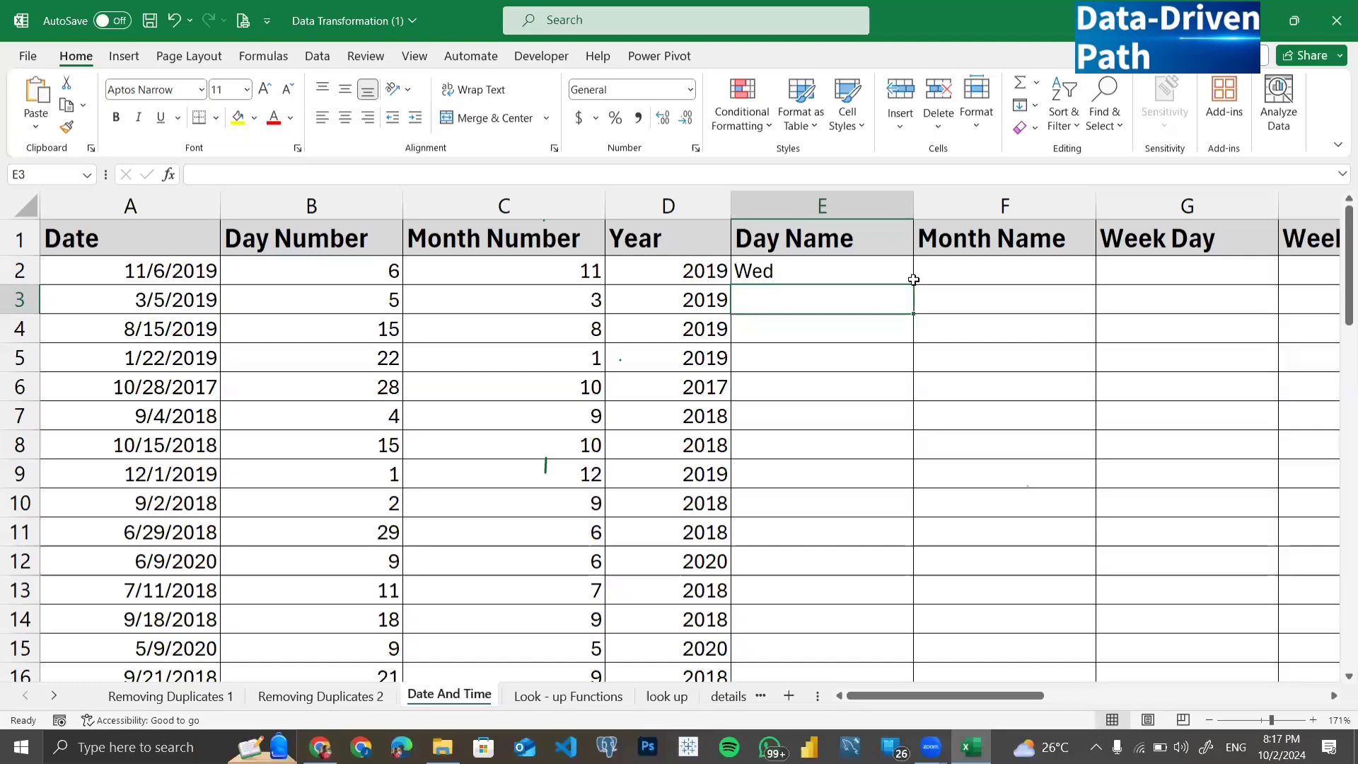
# Step: Try the two-letter format code "DD" in the Day Name formula in cell E2
pyautogui.click(835, 269)
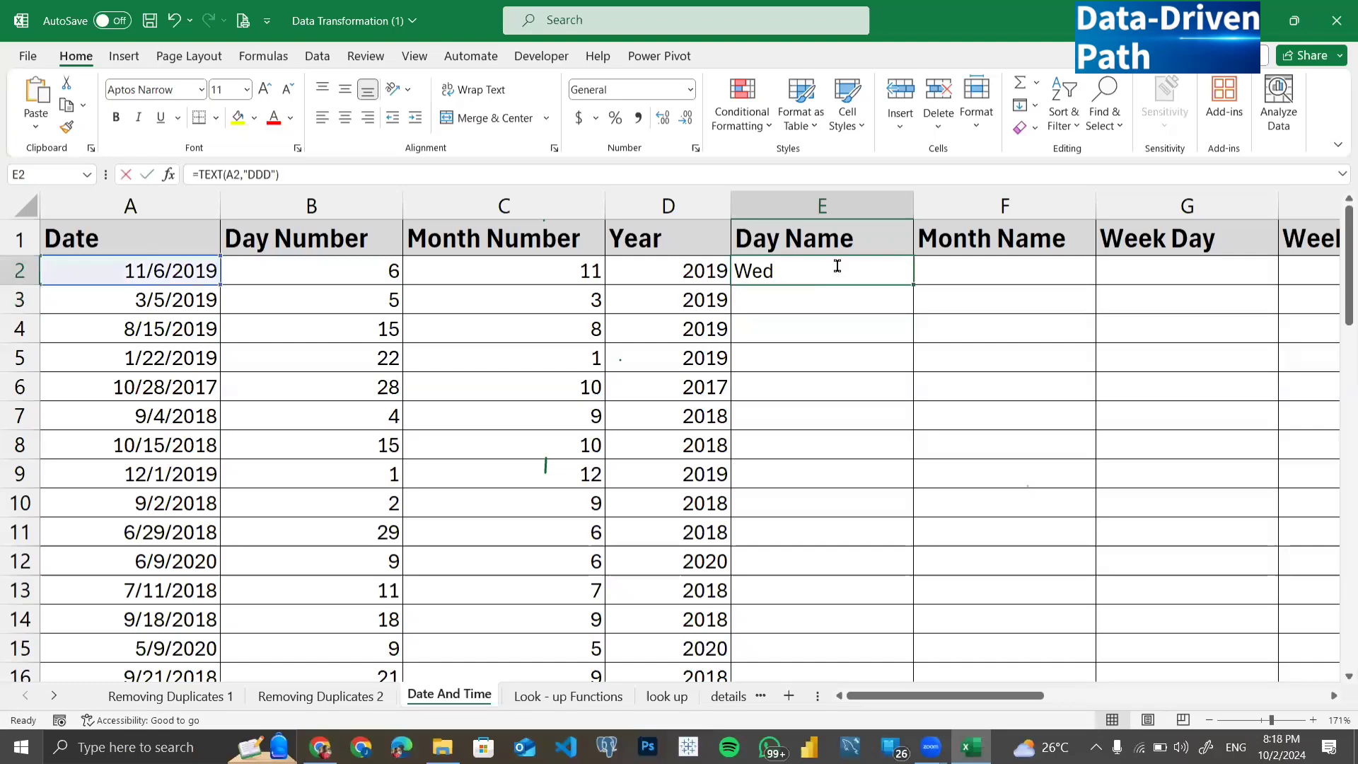
pyautogui.doubleClick(865, 271)
pyautogui.press('BackSpace')
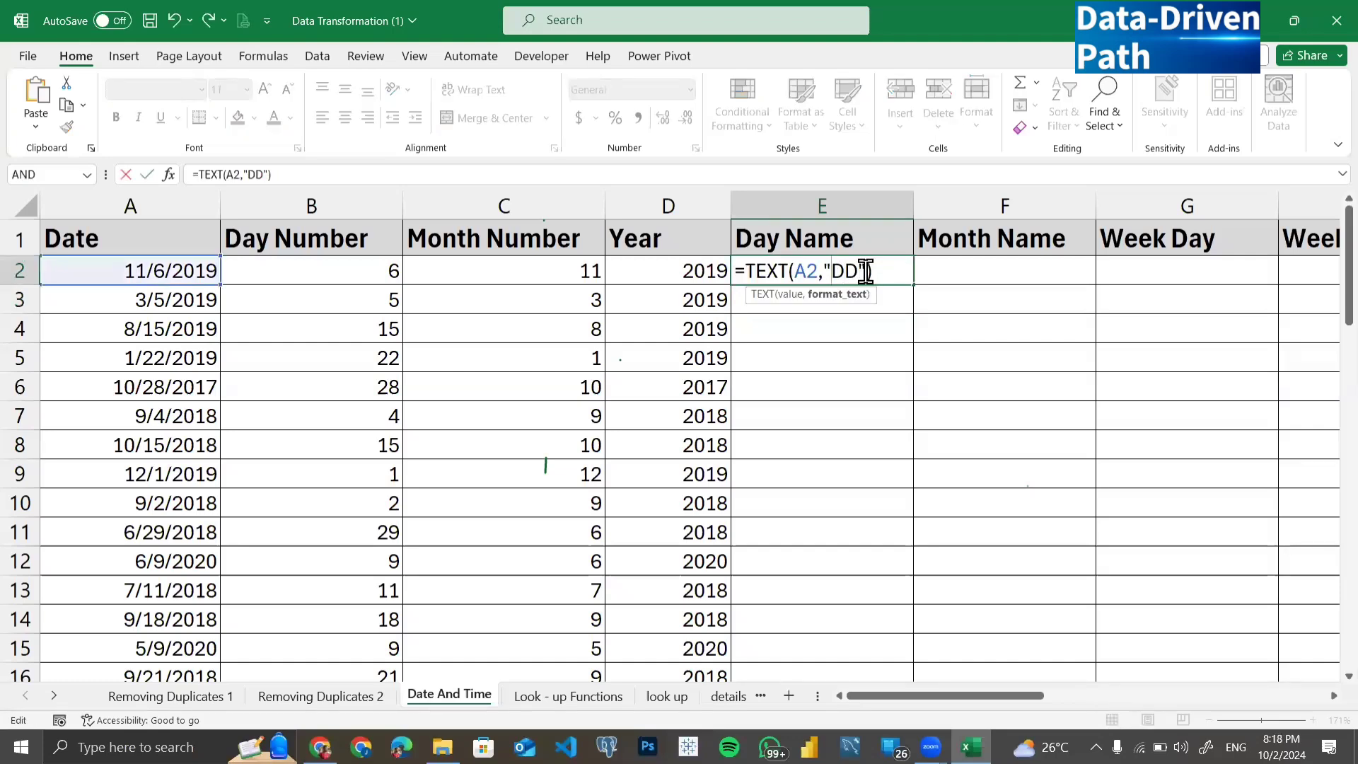
pyautogui.press('Return')
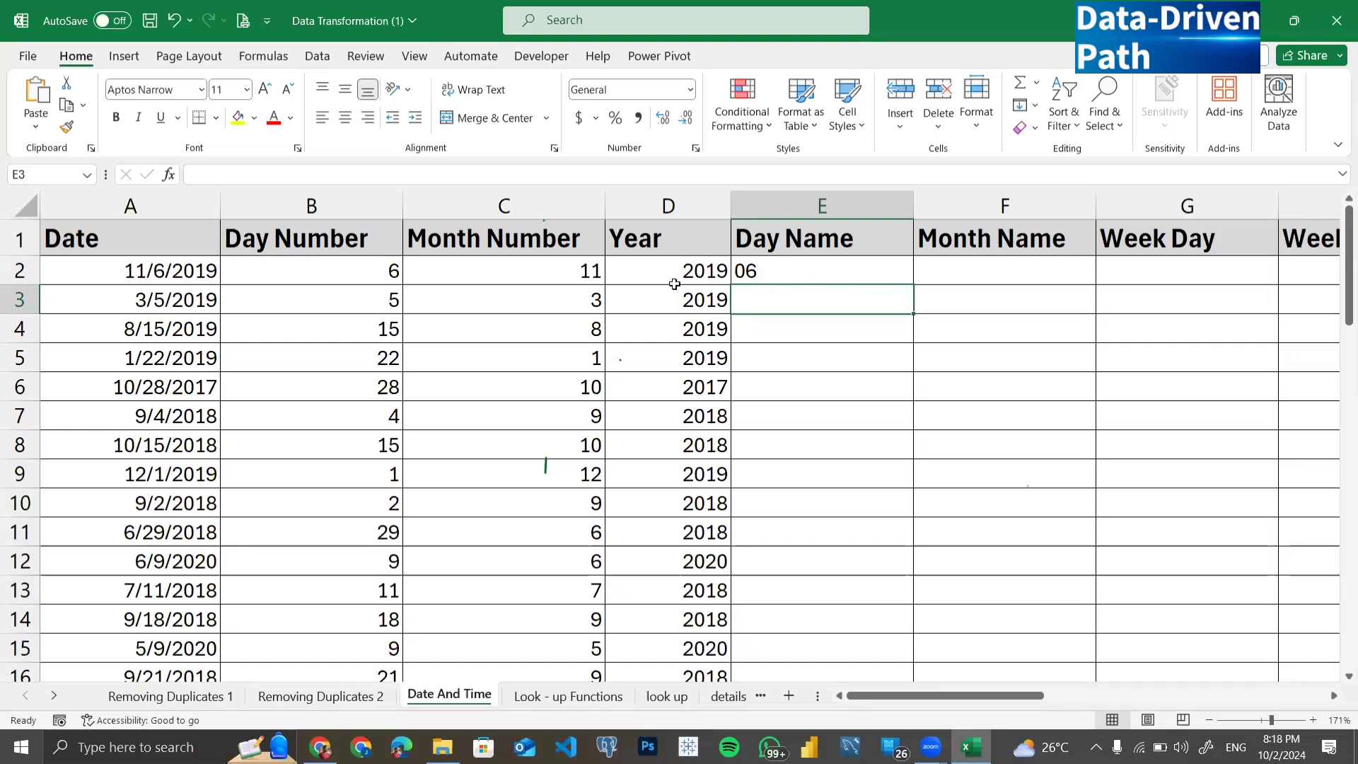
# Step: Set the format code in E2's TEXT formula back to three letters, "DDD"
pyautogui.click(787, 272)
pyautogui.doubleClick(810, 270)
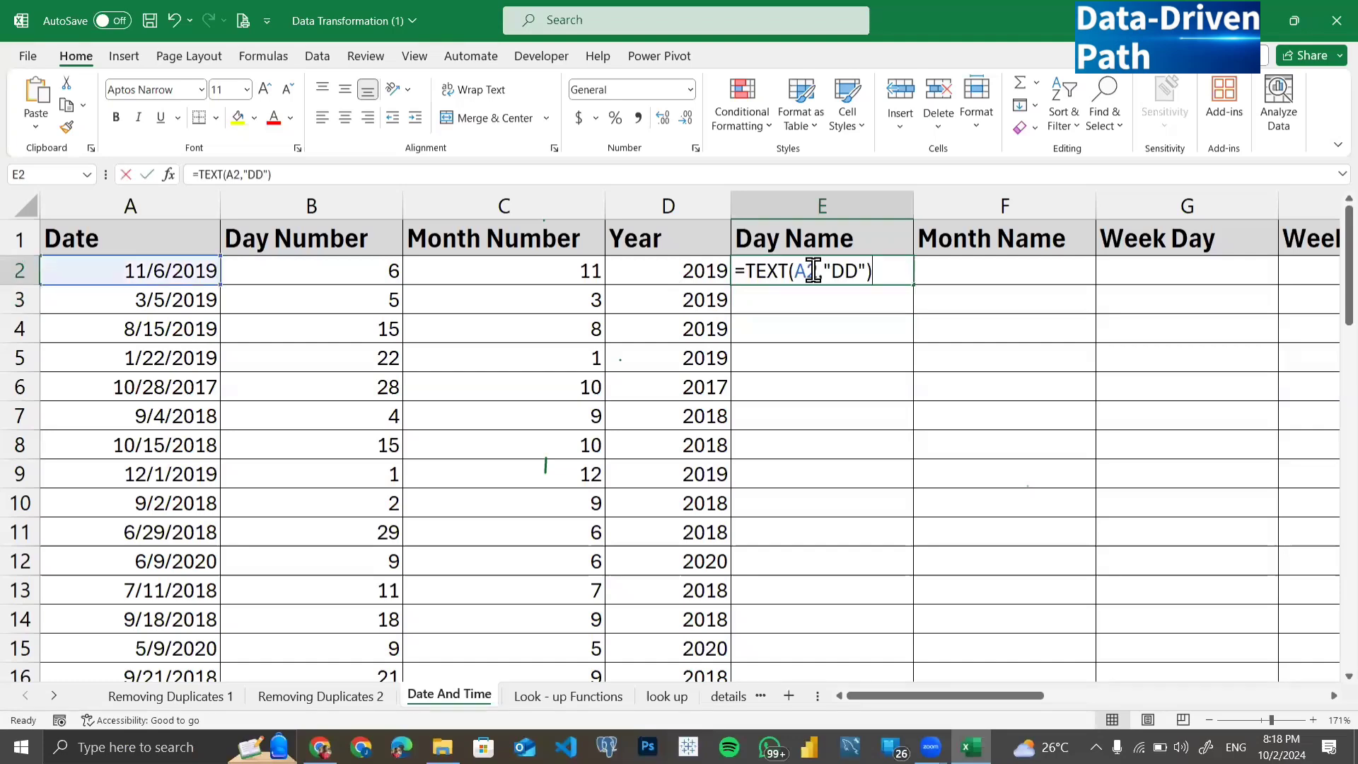
pyautogui.click(856, 270)
pyautogui.write('D')
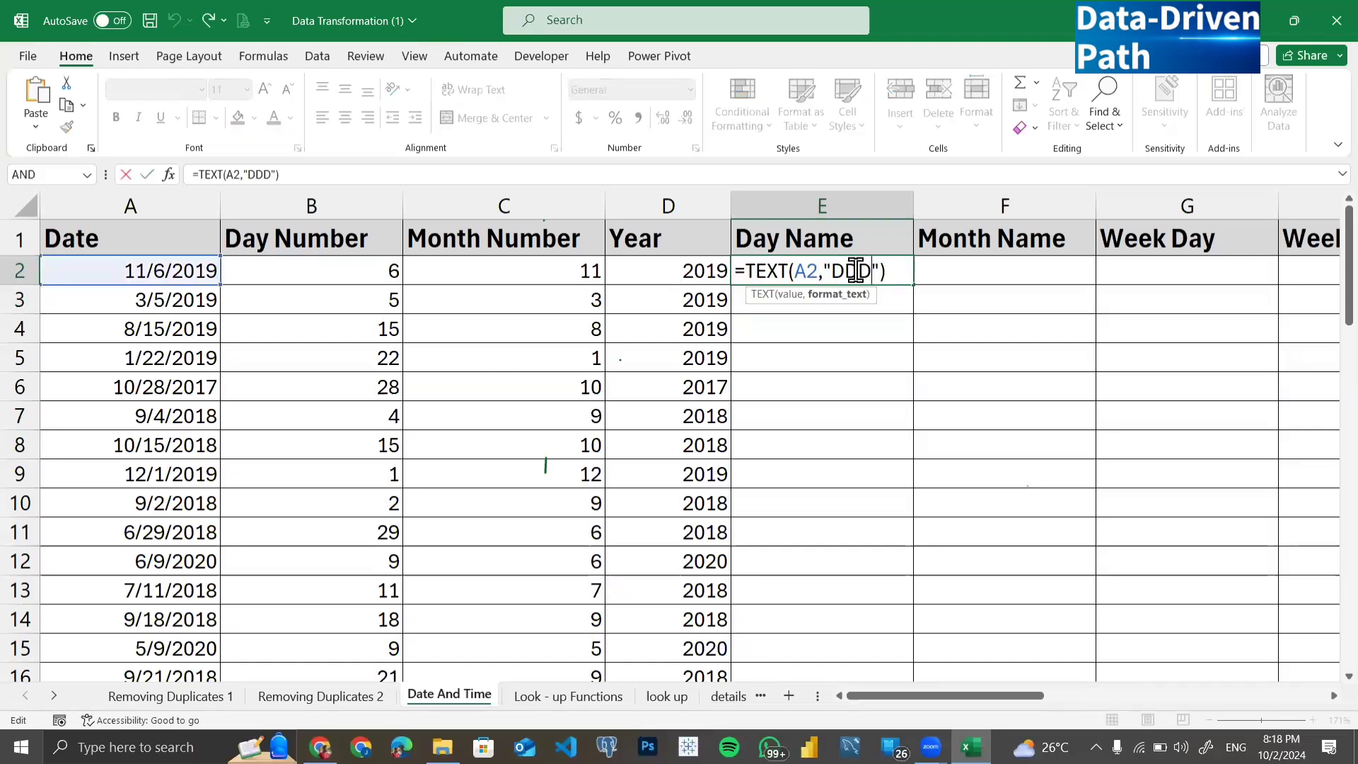
pyautogui.press('Return')
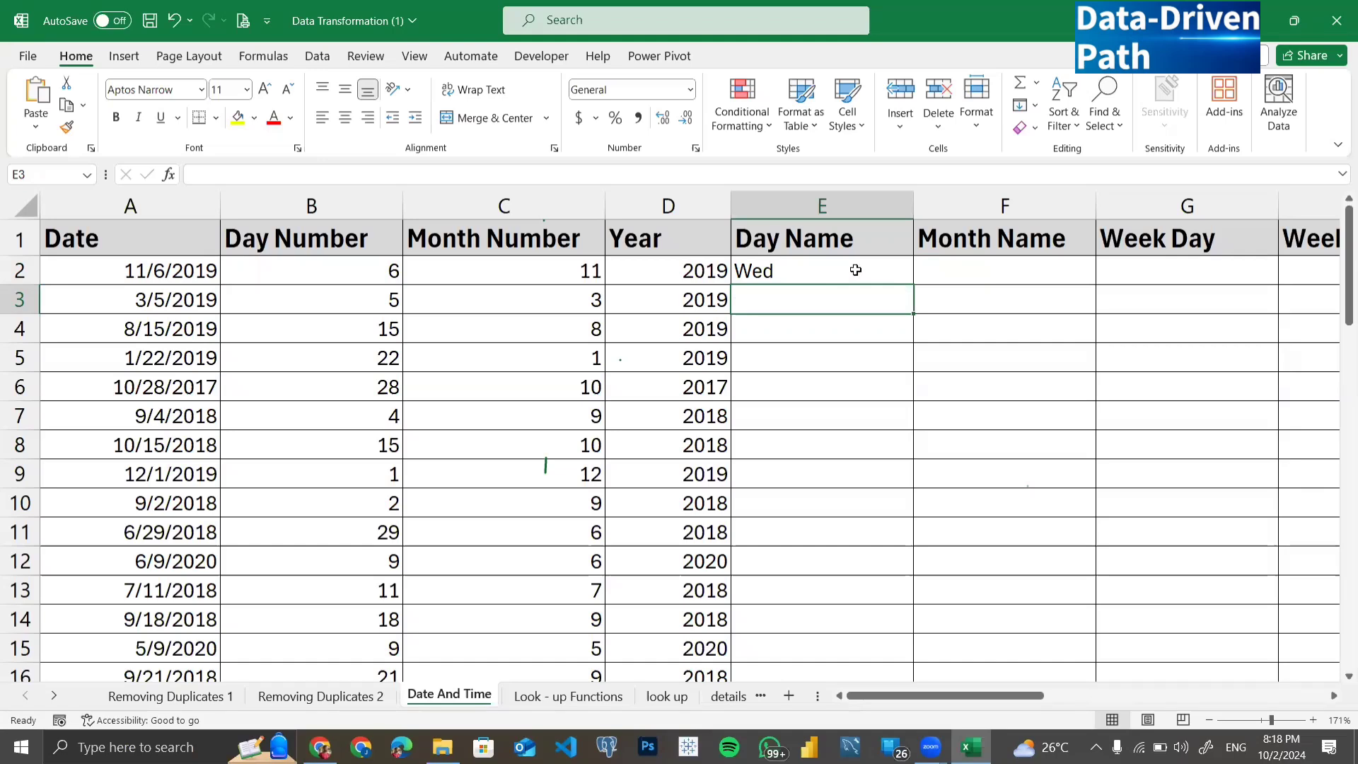
# Step: Clear cell E2 and re-enter its Day Name formula as =TEXT(A2,"DDD")
pyautogui.click(856, 270)
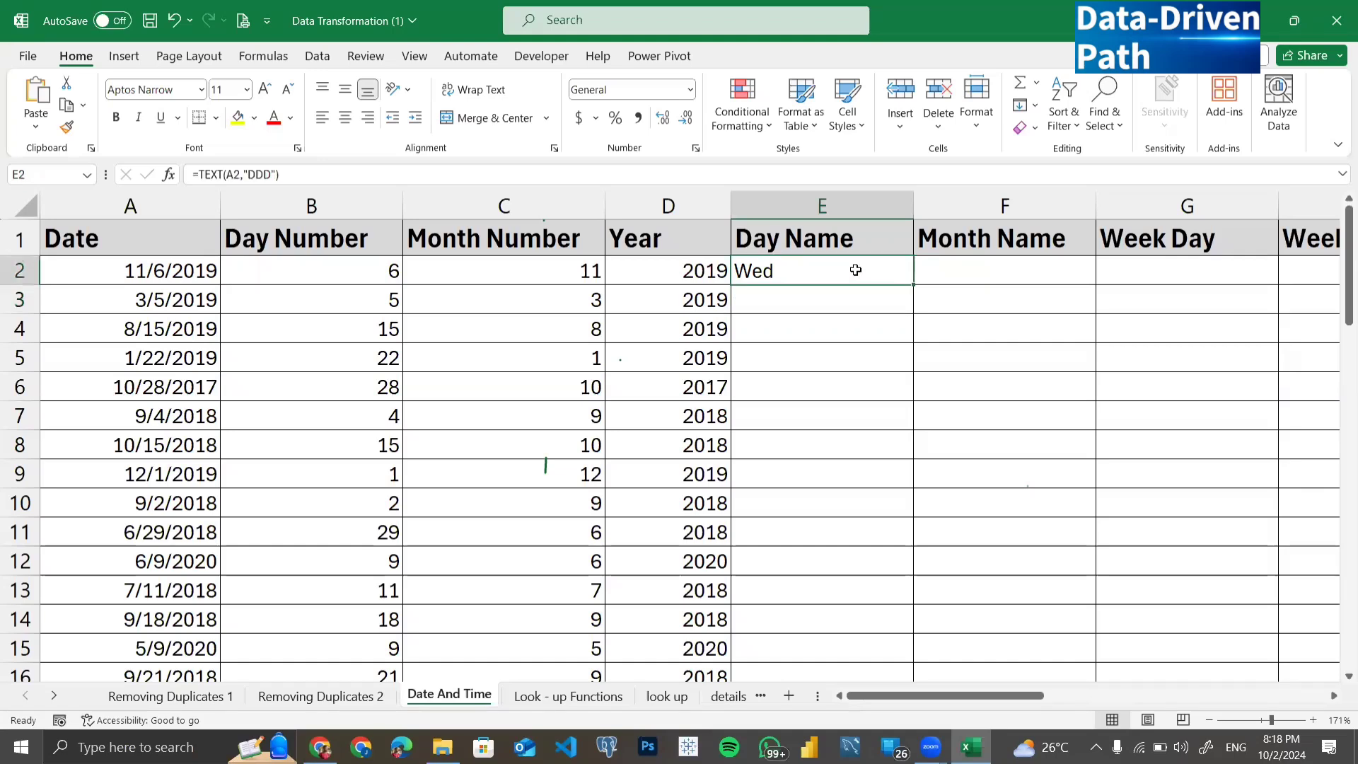
pyautogui.doubleClick(856, 271)
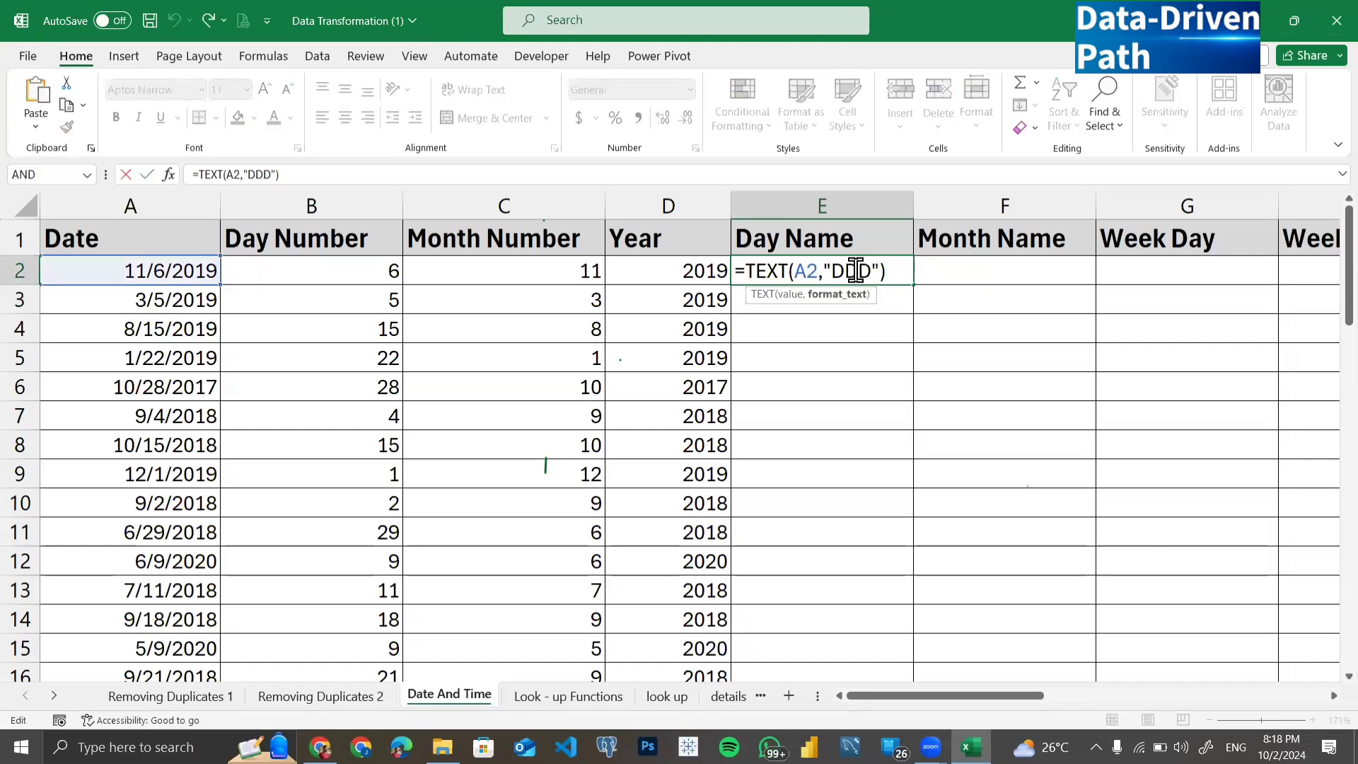
pyautogui.tripleClick(856, 270)
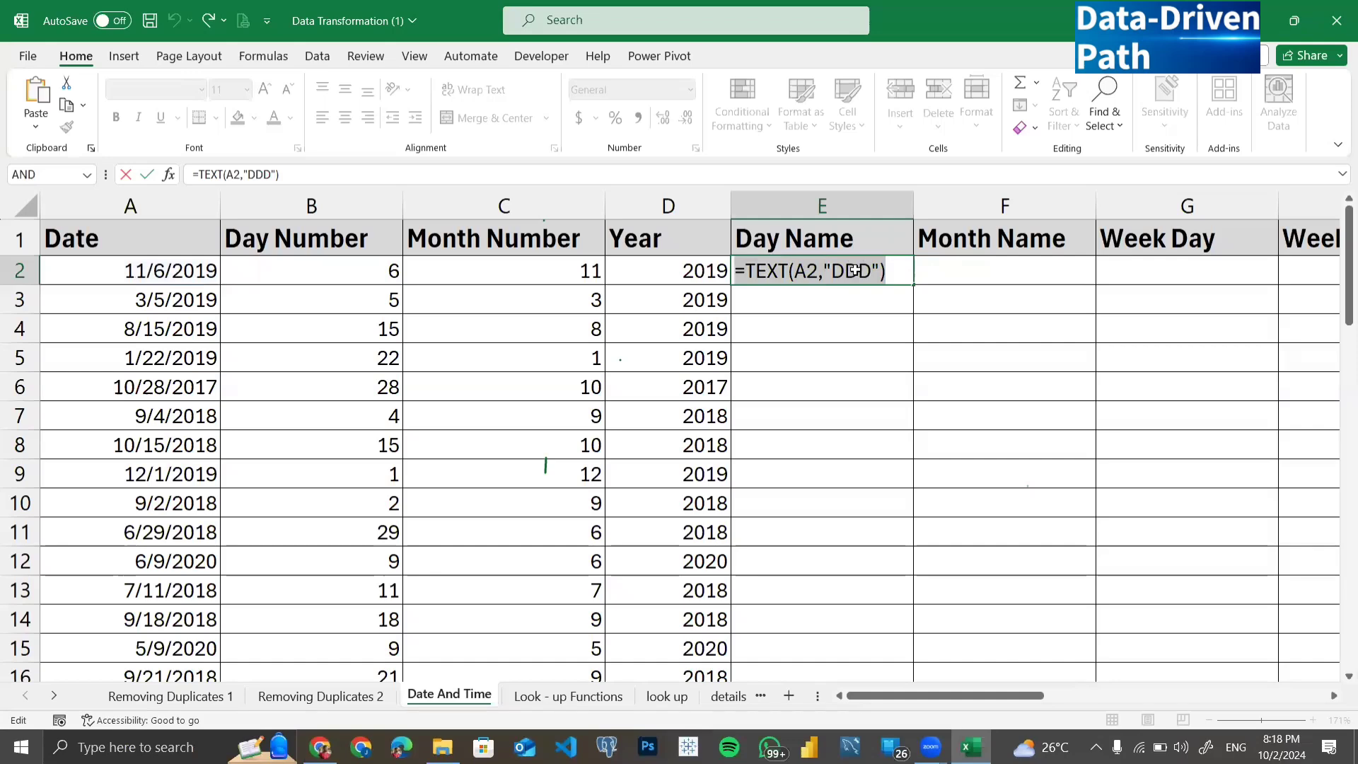
pyautogui.press('Escape')
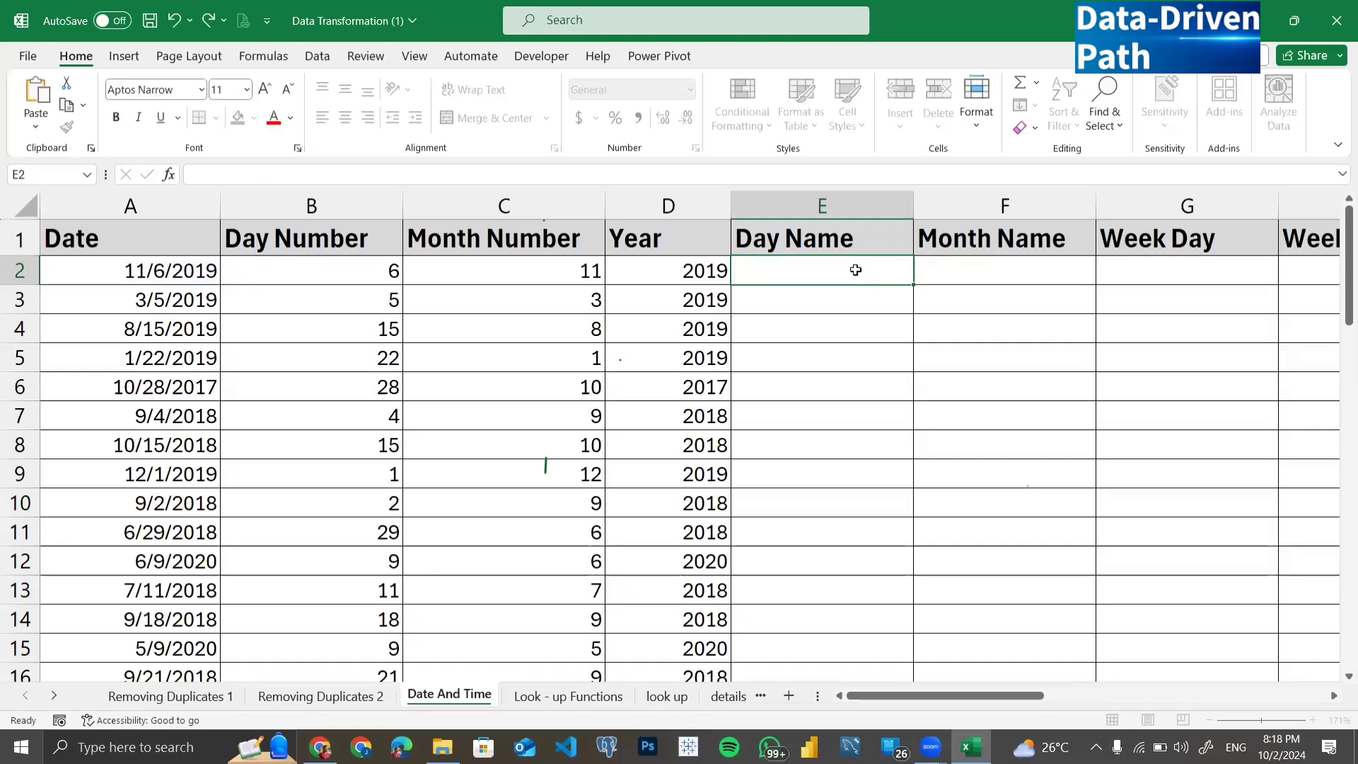
pyautogui.write('=TEXT(')
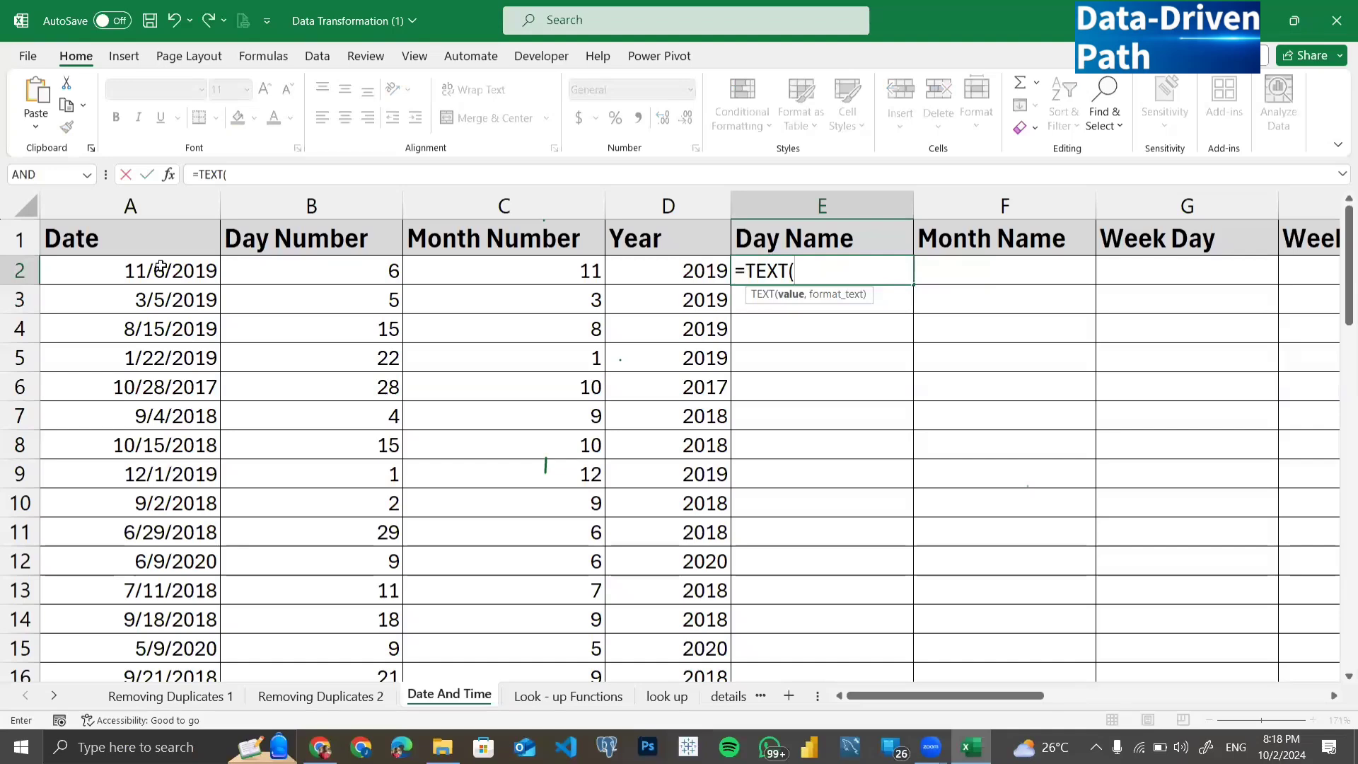
pyautogui.click(161, 267)
pyautogui.write(',')
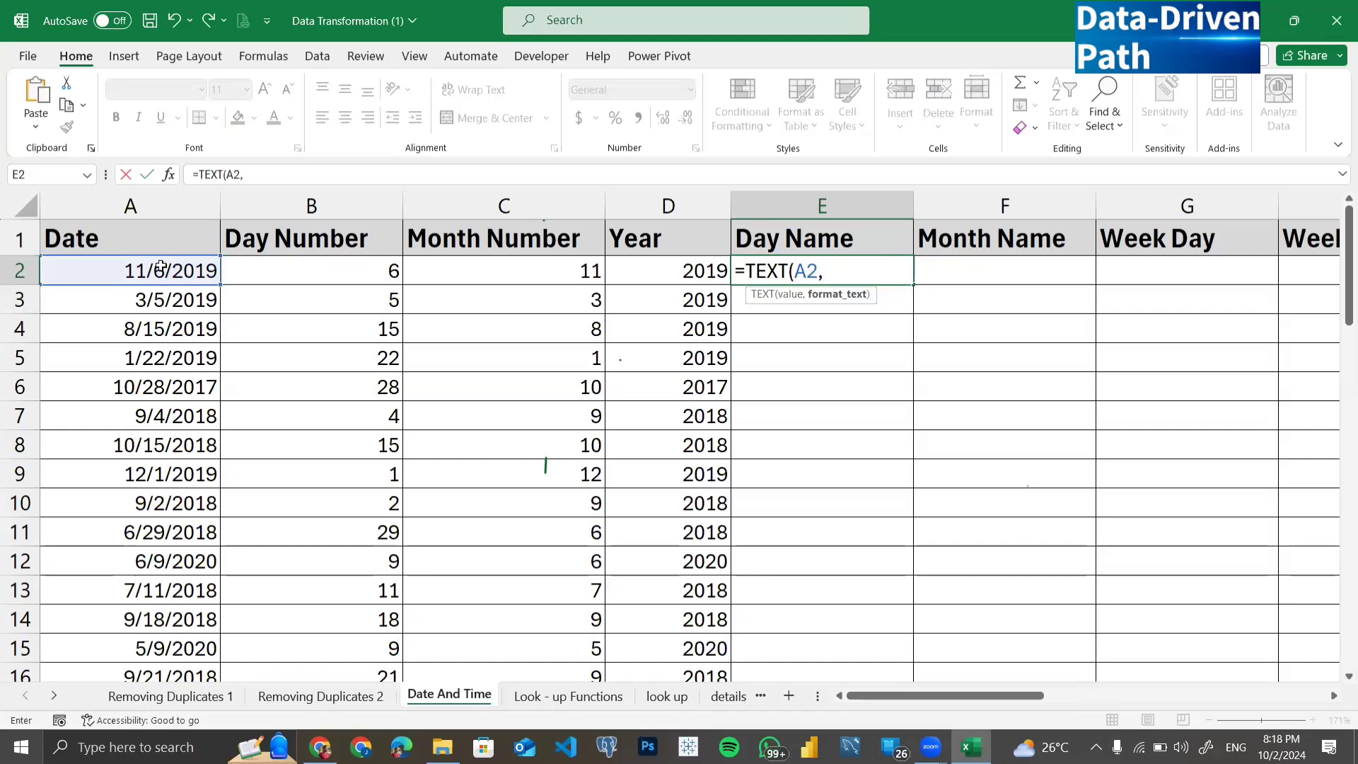
pyautogui.write('"D')
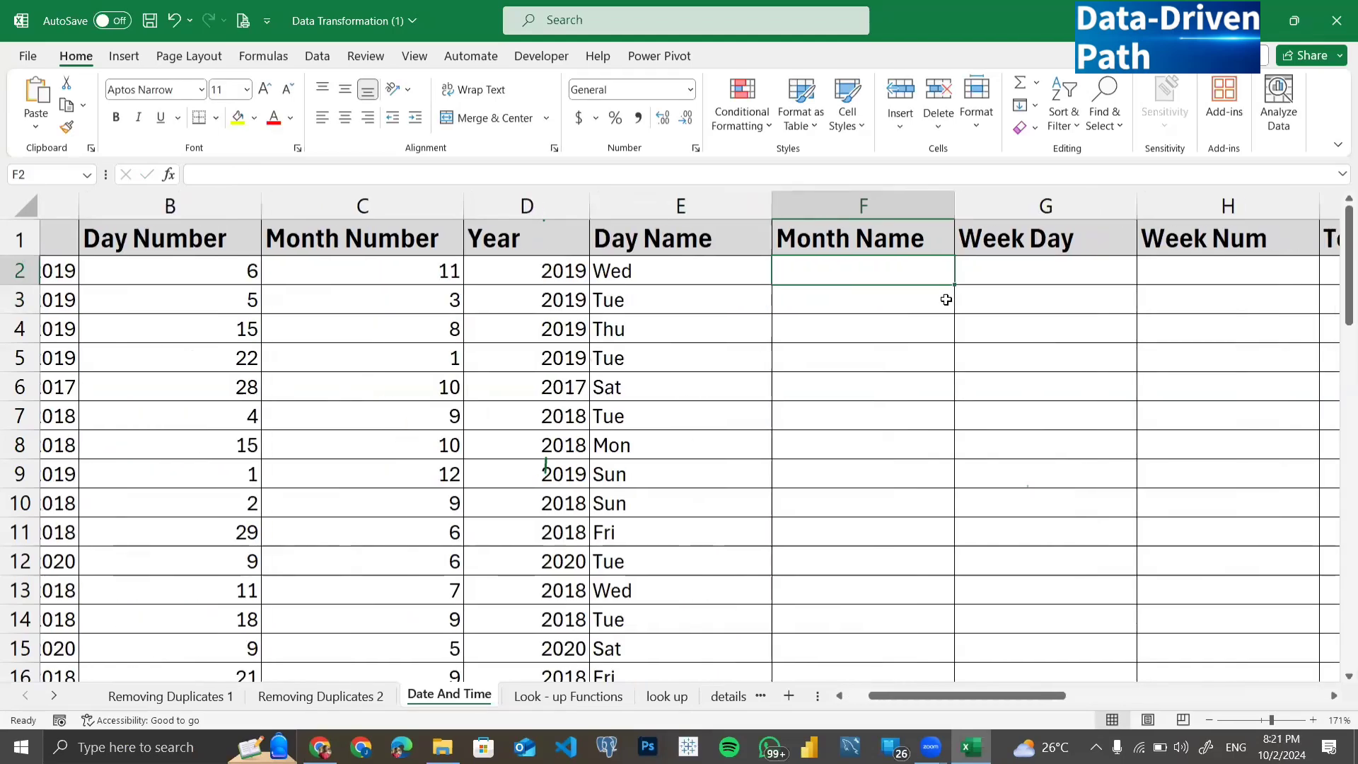
# Step: Enter =TEXT(A2,"MMM") in cell F2 of the Month Name column for the abbreviated month name
pyautogui.write('=')
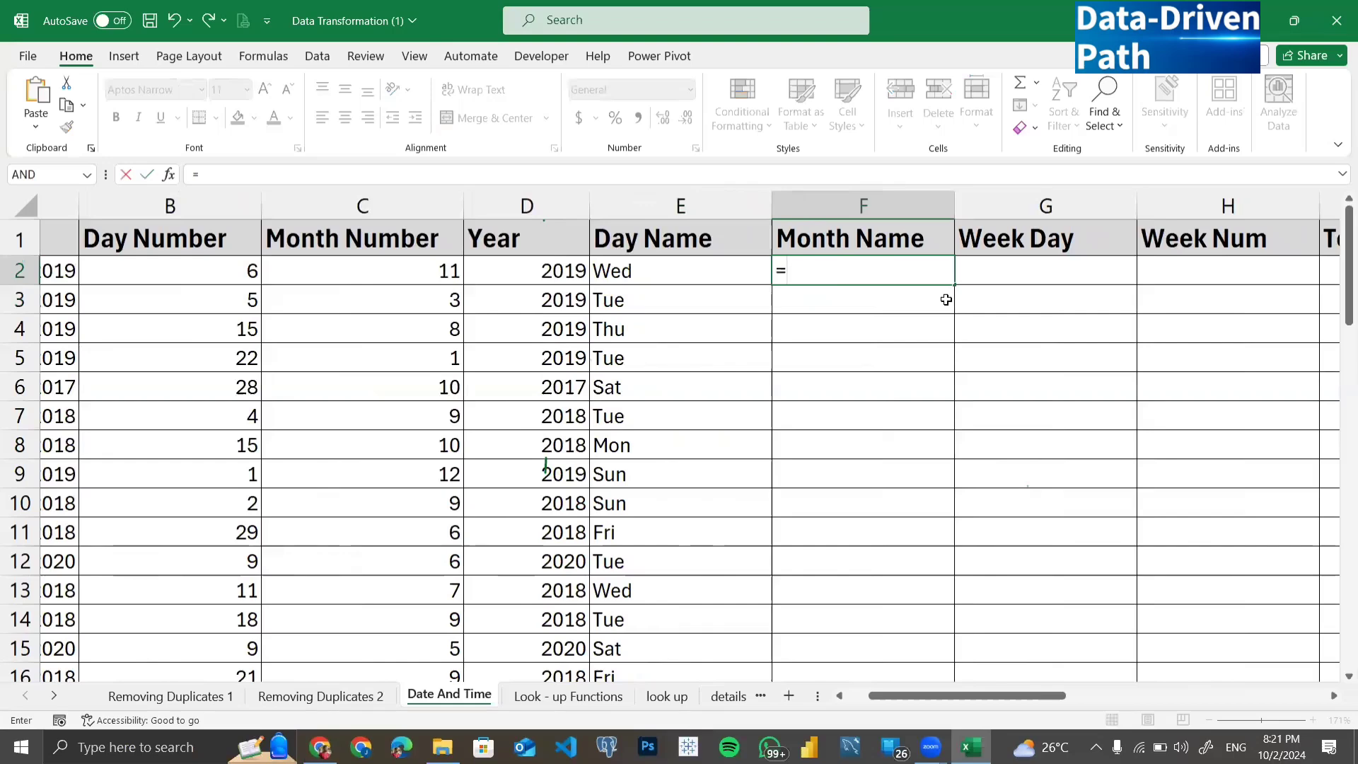
pyautogui.write('TEX')
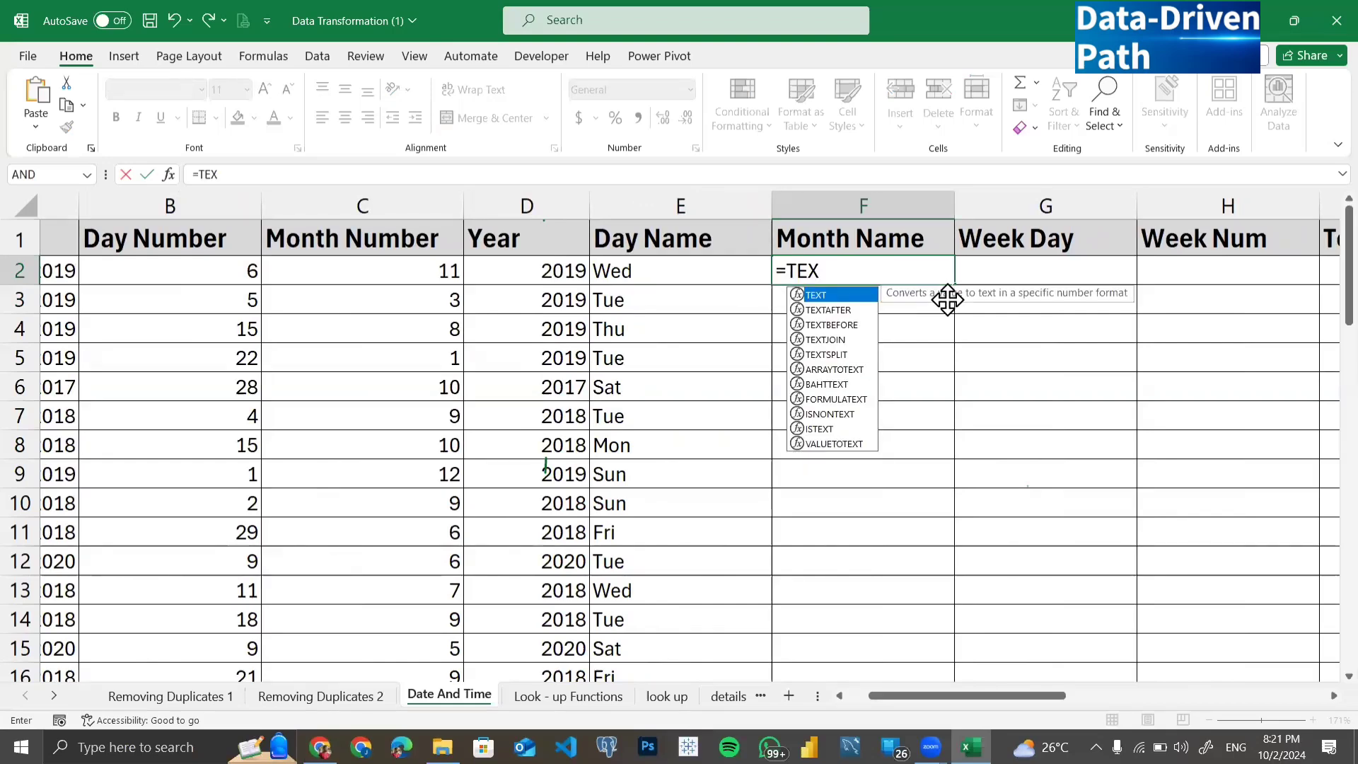
pyautogui.write('T(')
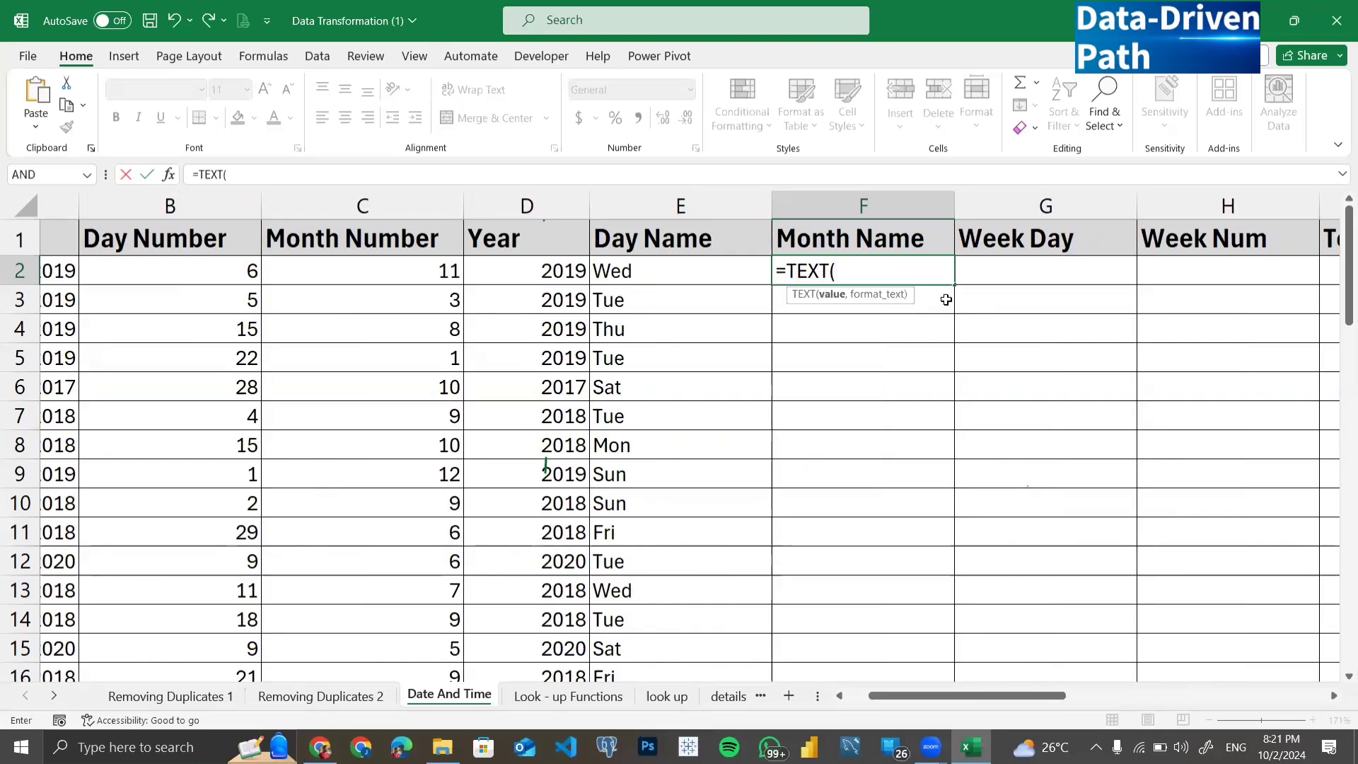
pyautogui.hscroll(-1, 815, 364)
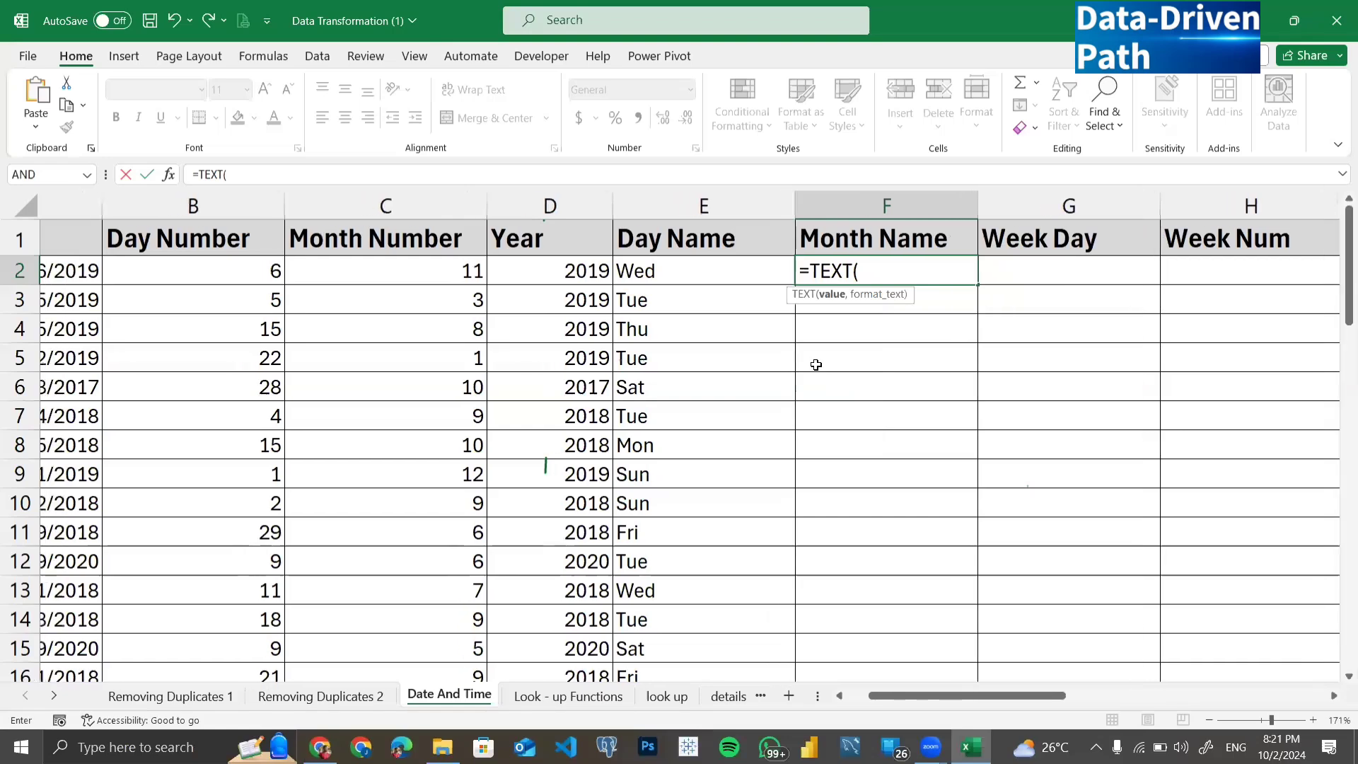
pyautogui.click(71, 271)
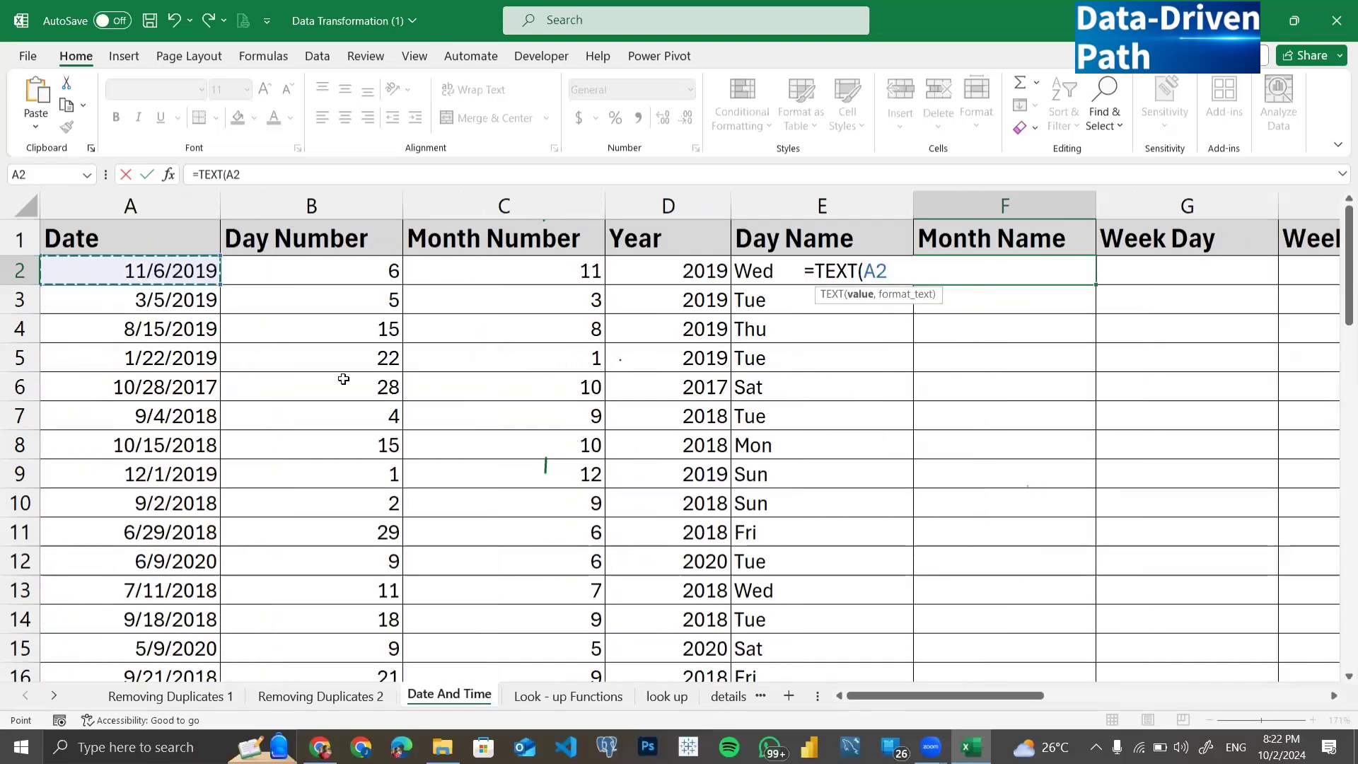
pyautogui.write(',"')
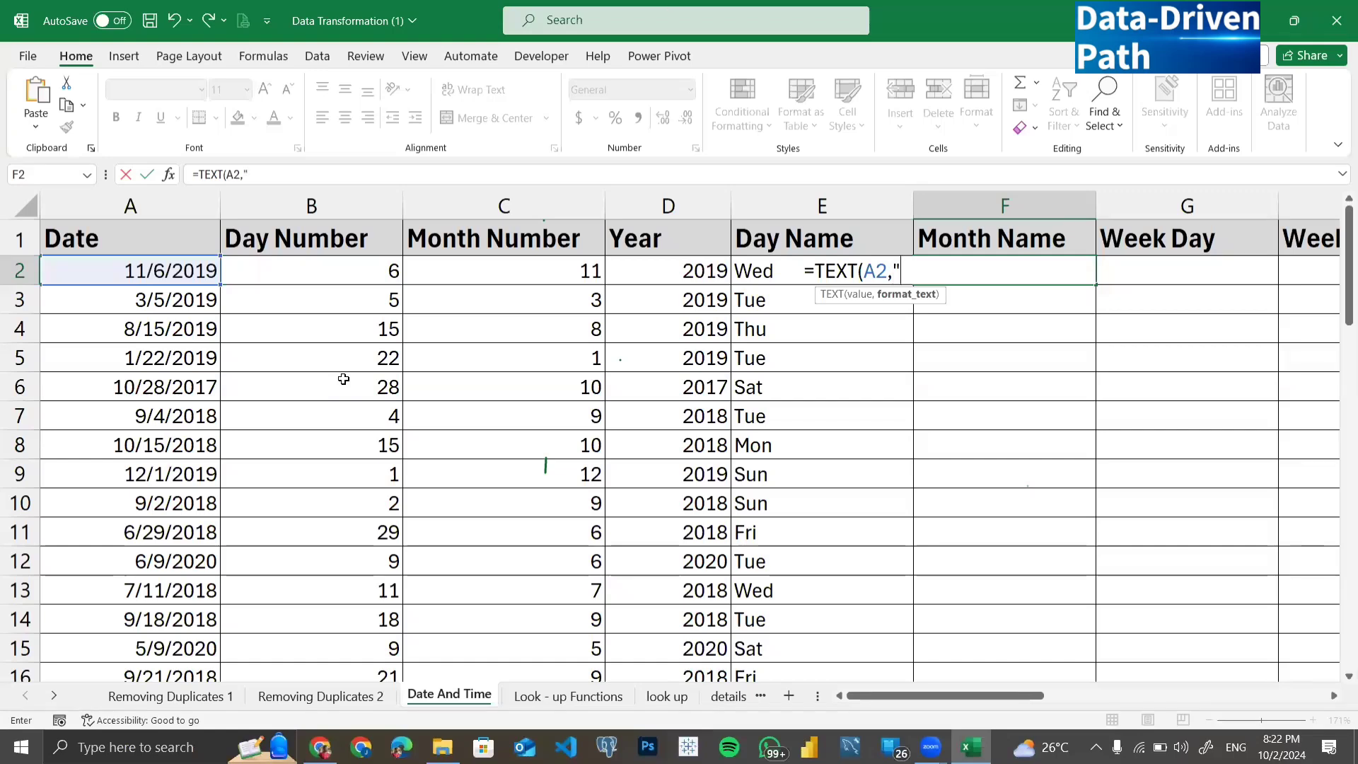
pyautogui.write('MMM')
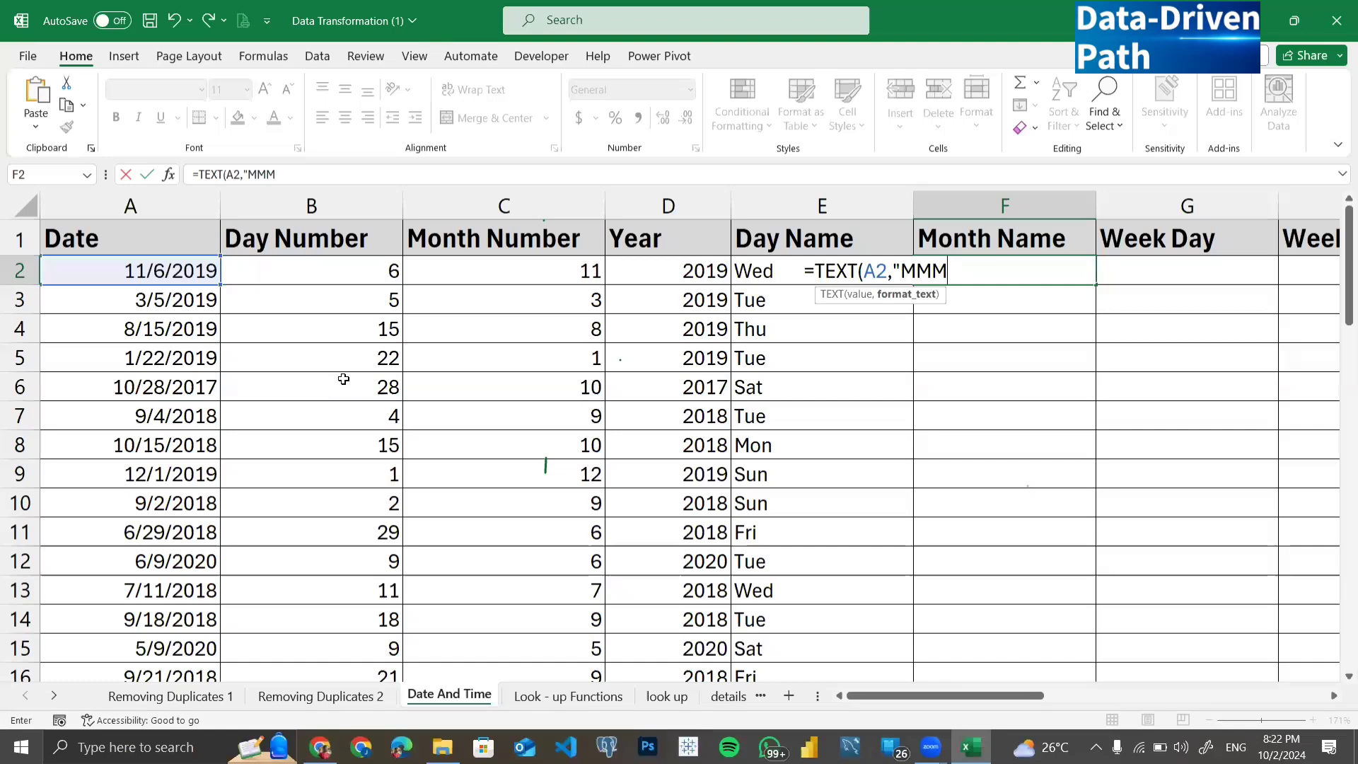
pyautogui.write('M')
pyautogui.press('BackSpace')
pyautogui.write('")')
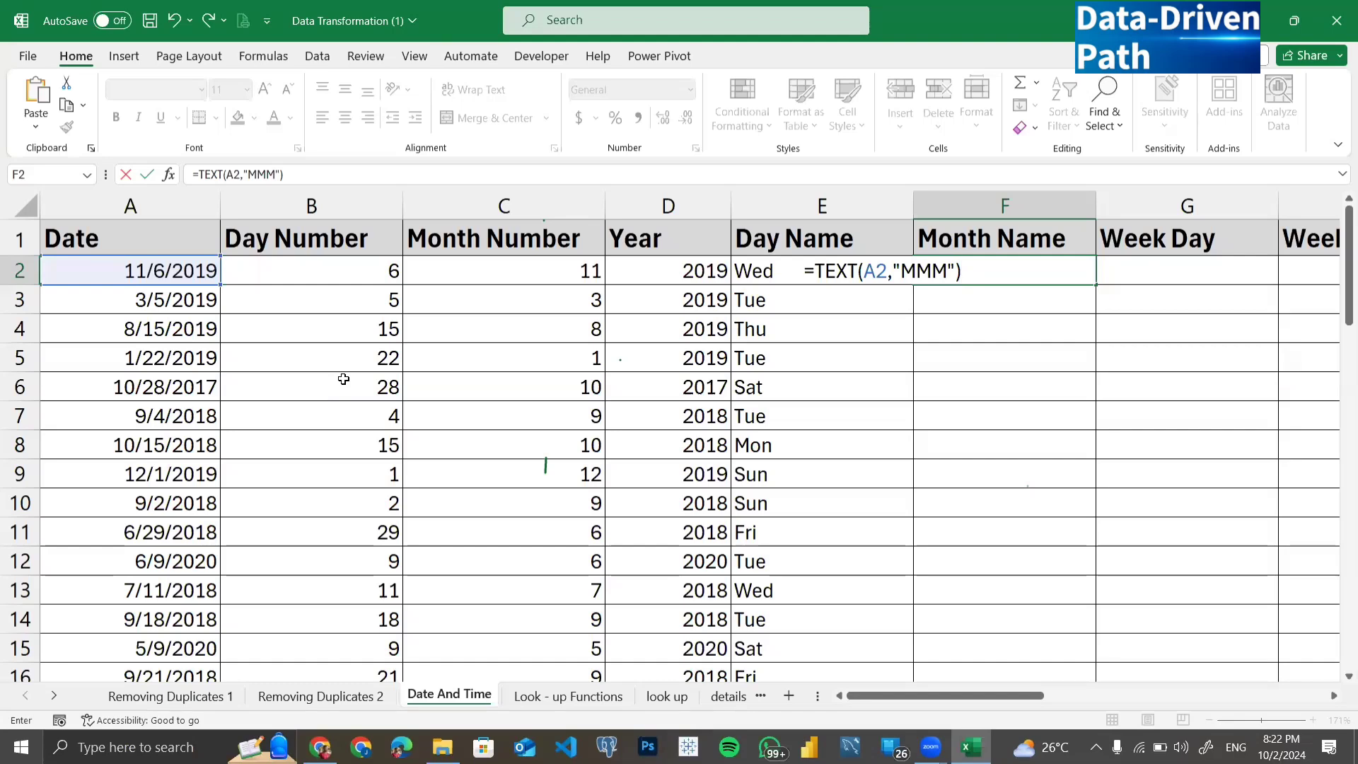
pyautogui.press('Return')
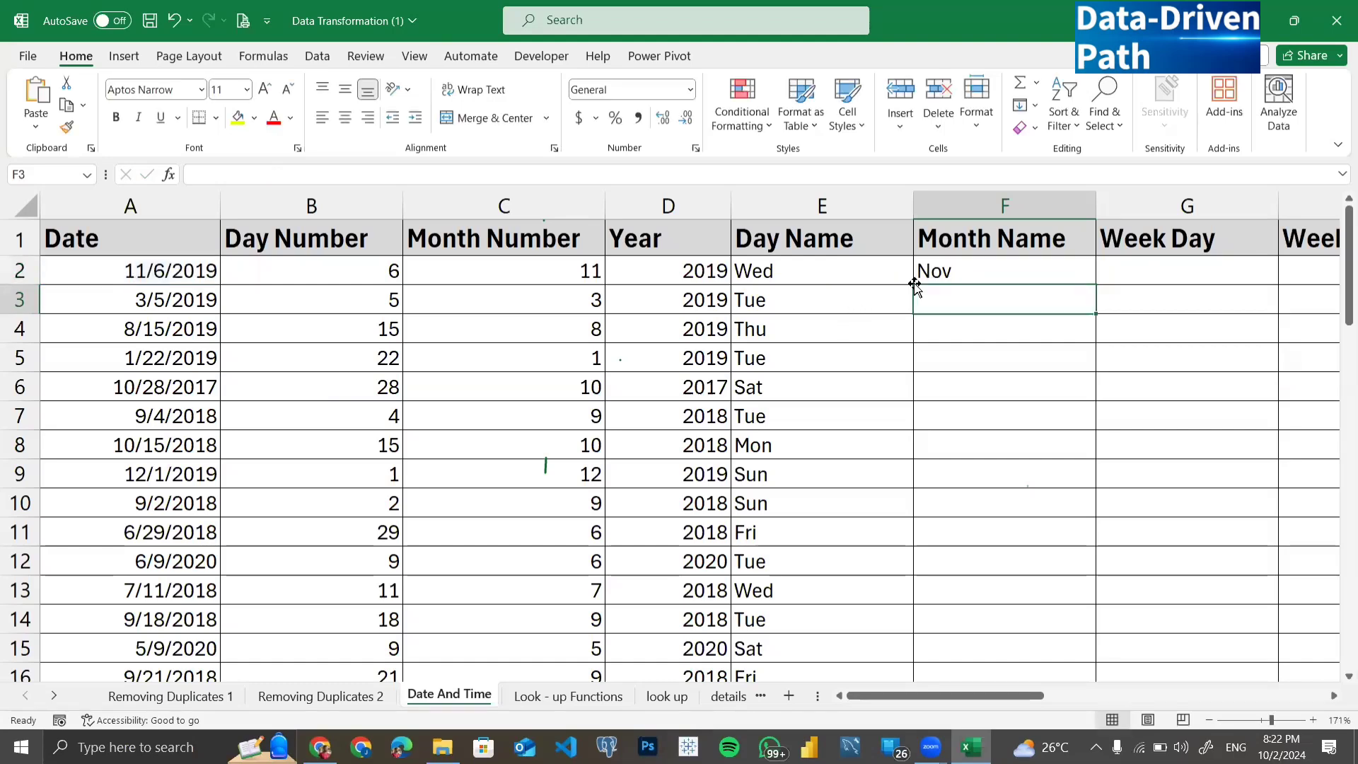
# Step: Try the Month Name formula in F2 without quotation marks around the format code, as =TEXT(A2,MMM)
pyautogui.doubleClick(975, 269)
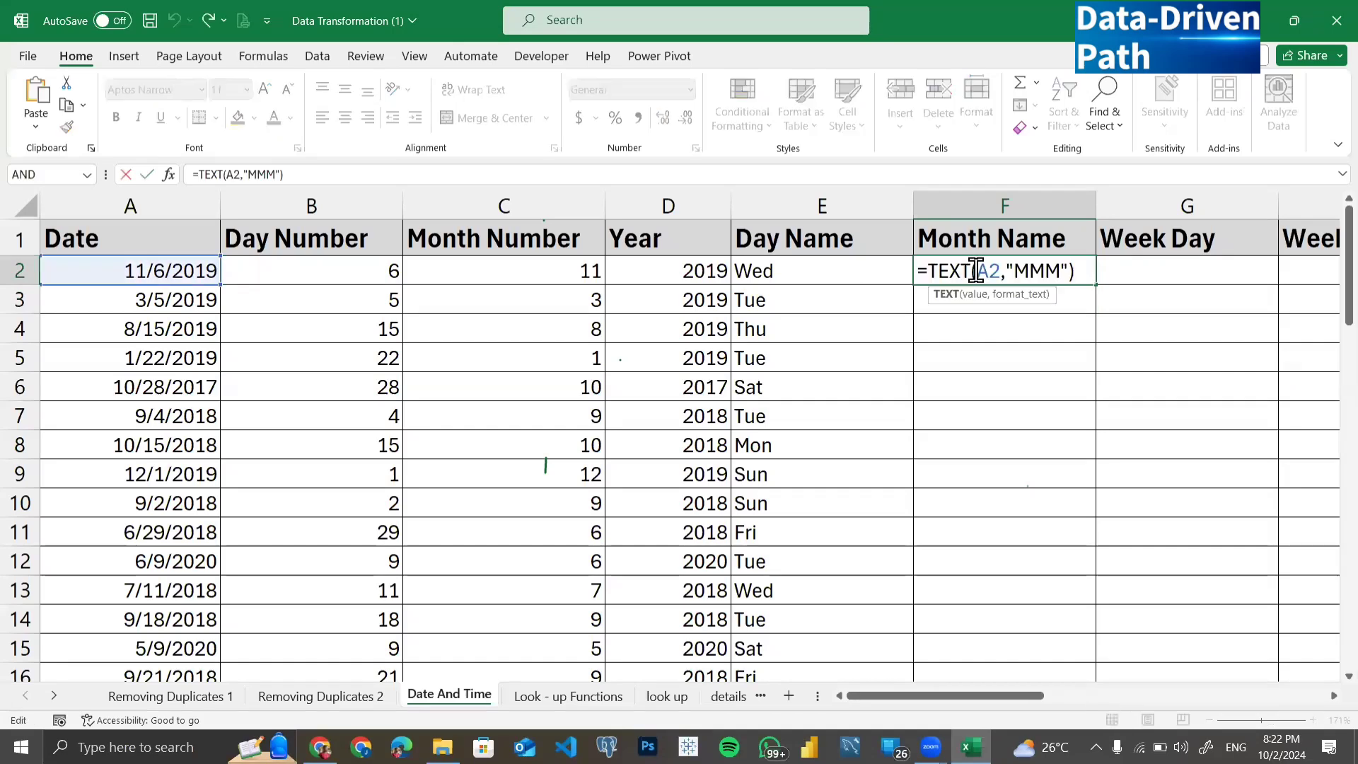
pyautogui.hscroll(2, 885, 319)
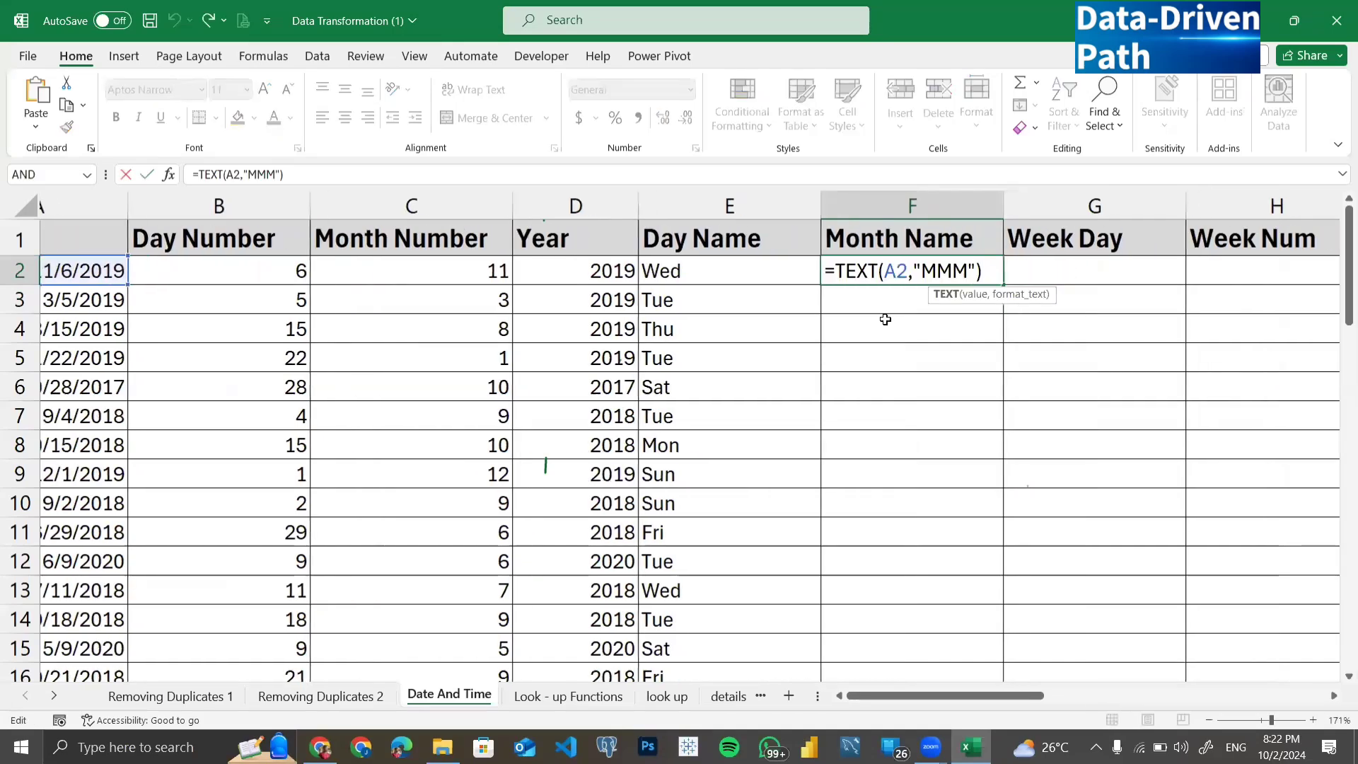
pyautogui.press('Right')
pyautogui.press('Right')
pyautogui.press('Right')
pyautogui.press('Right')
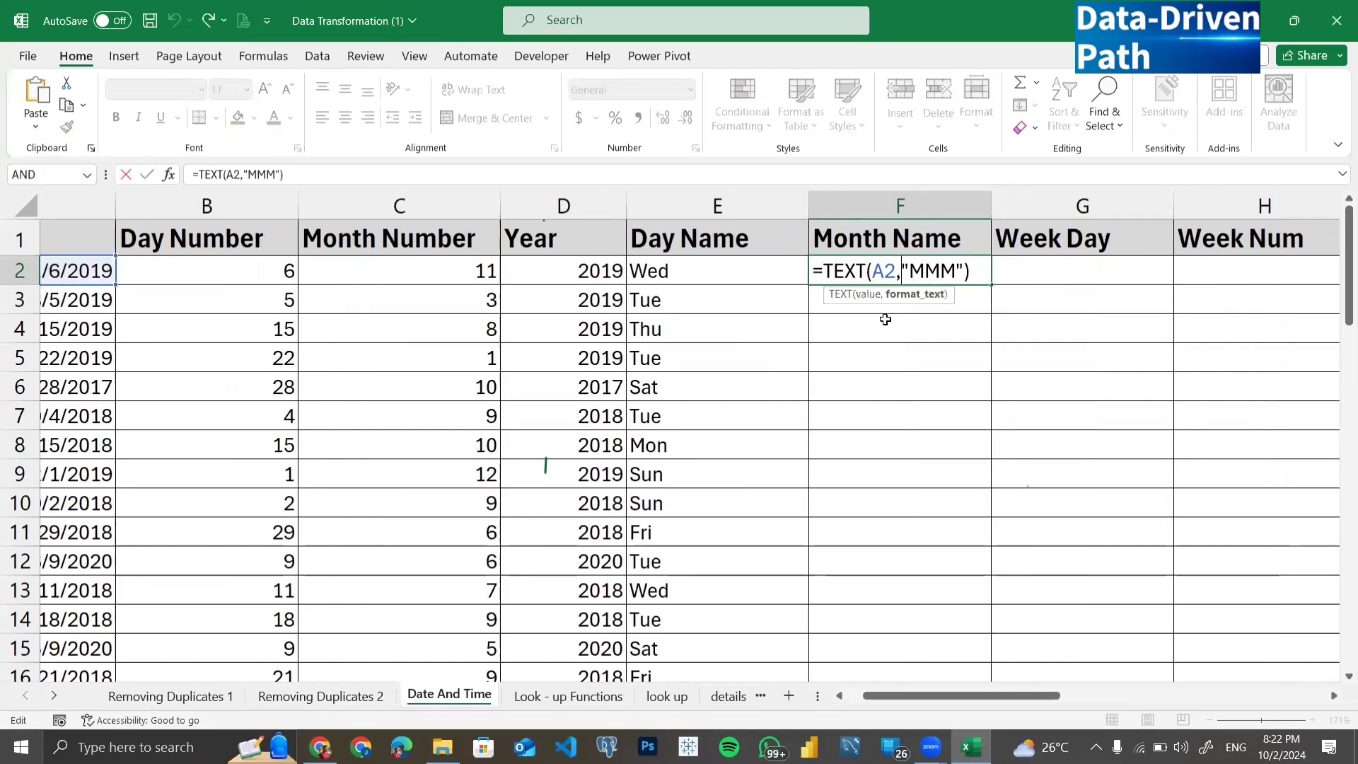
pyautogui.press('BackSpace')
pyautogui.press('Right')
pyautogui.press('Right')
pyautogui.press('Right')
pyautogui.press('Right')
pyautogui.press('BackSpace')
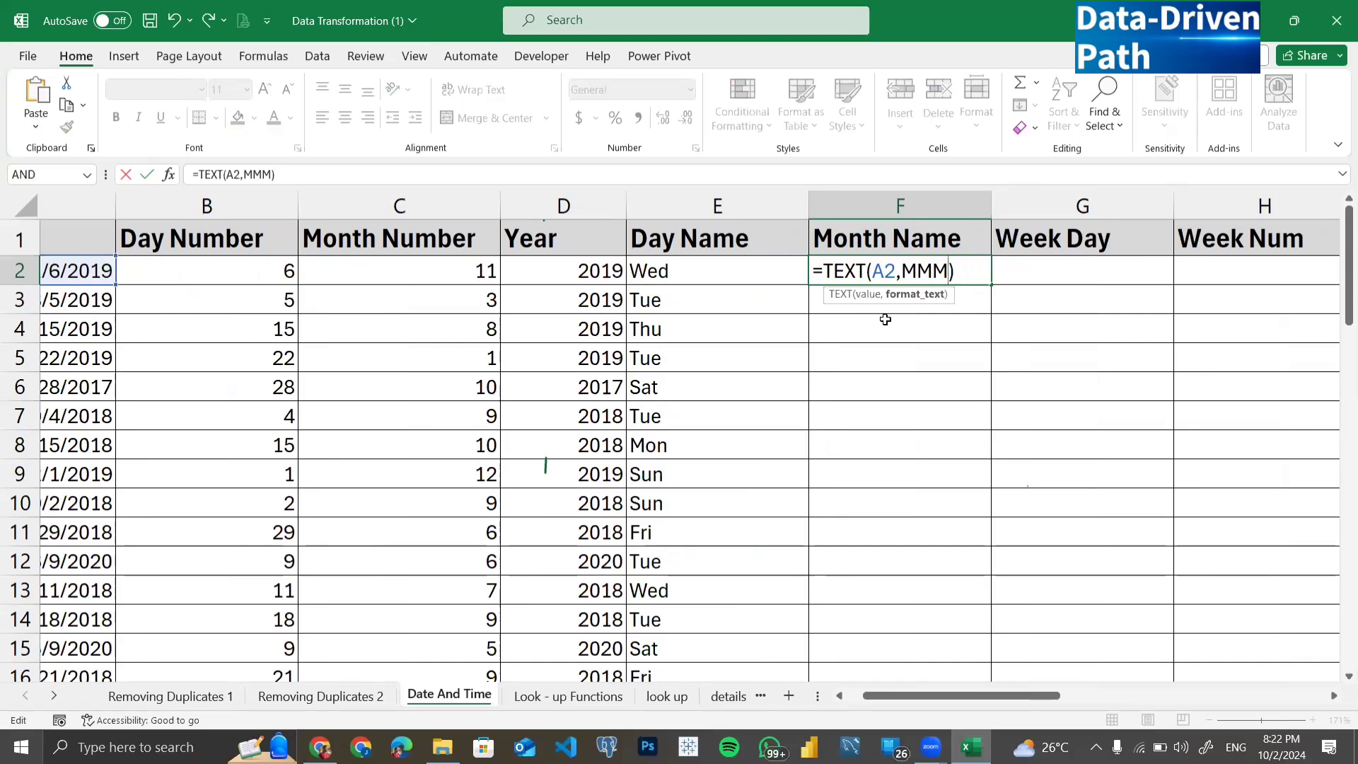
pyautogui.press('Return')
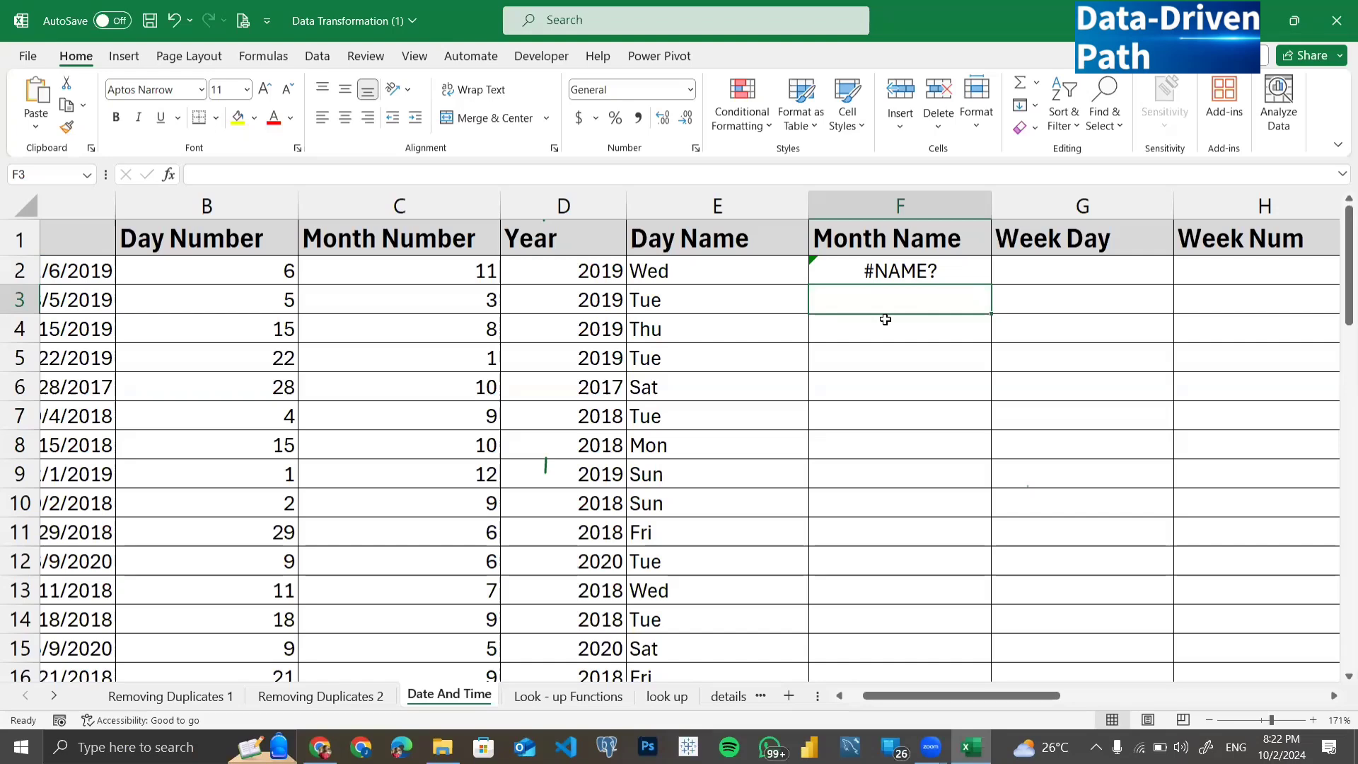
# Step: Put the quotation marks back around MMM in F2's TEXT formula and fill it down the Month Name column
pyautogui.click(861, 267)
pyautogui.doubleClick(910, 272)
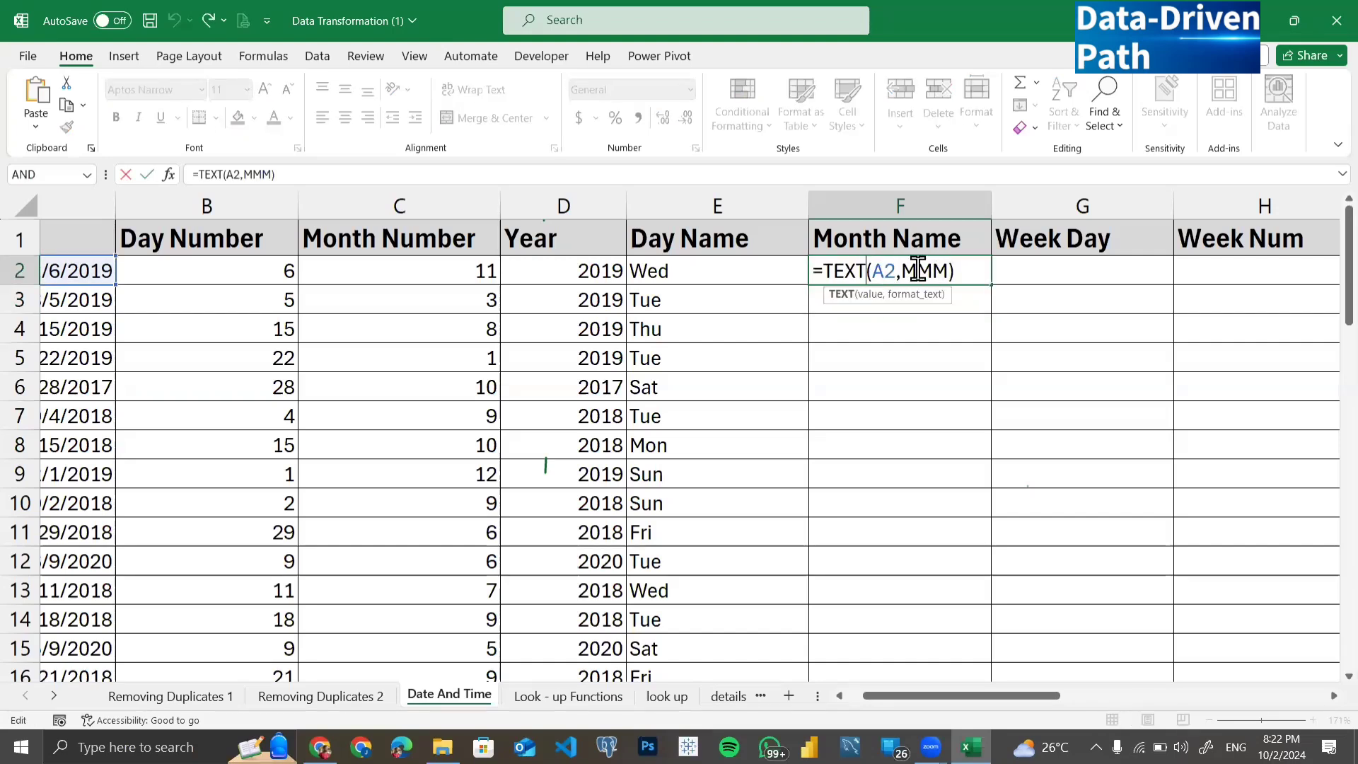
pyautogui.moveTo(907, 271); pyautogui.dragTo(947, 273)
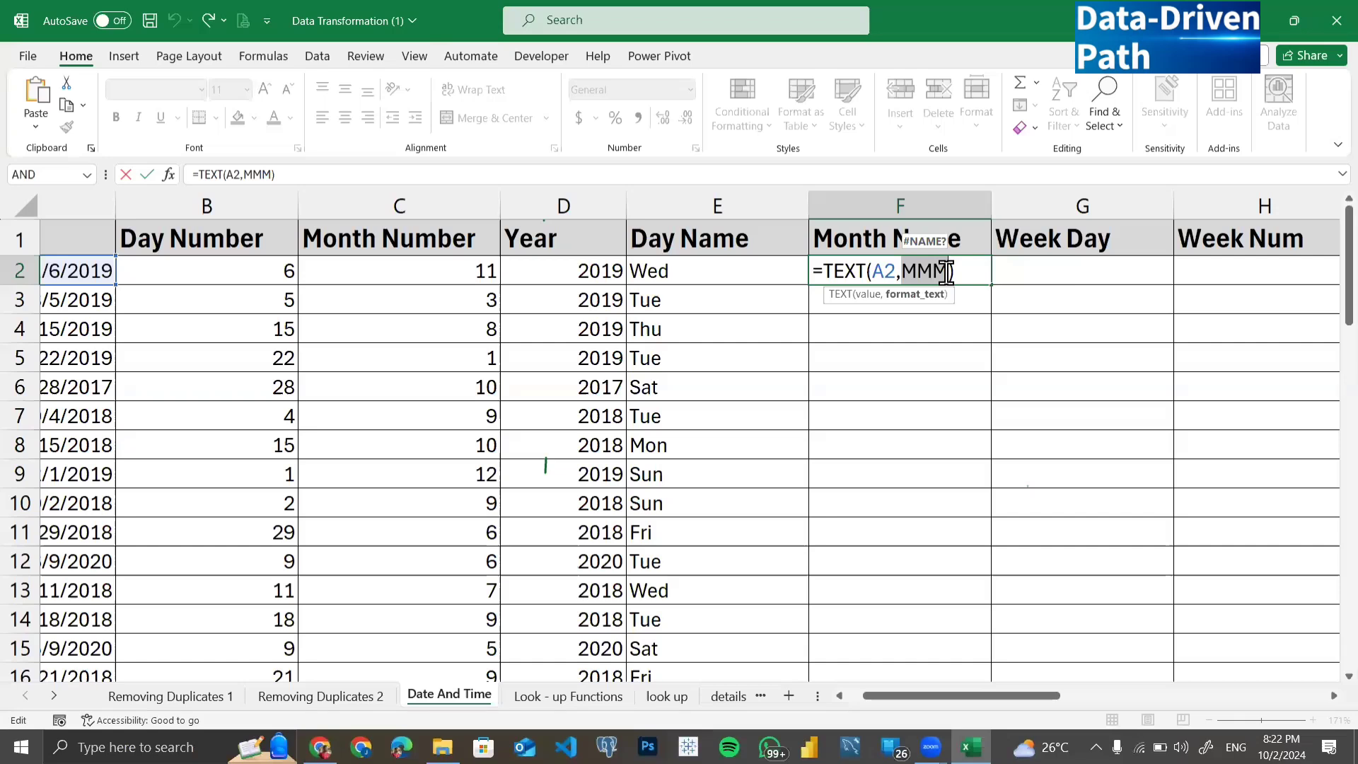
pyautogui.write('"')
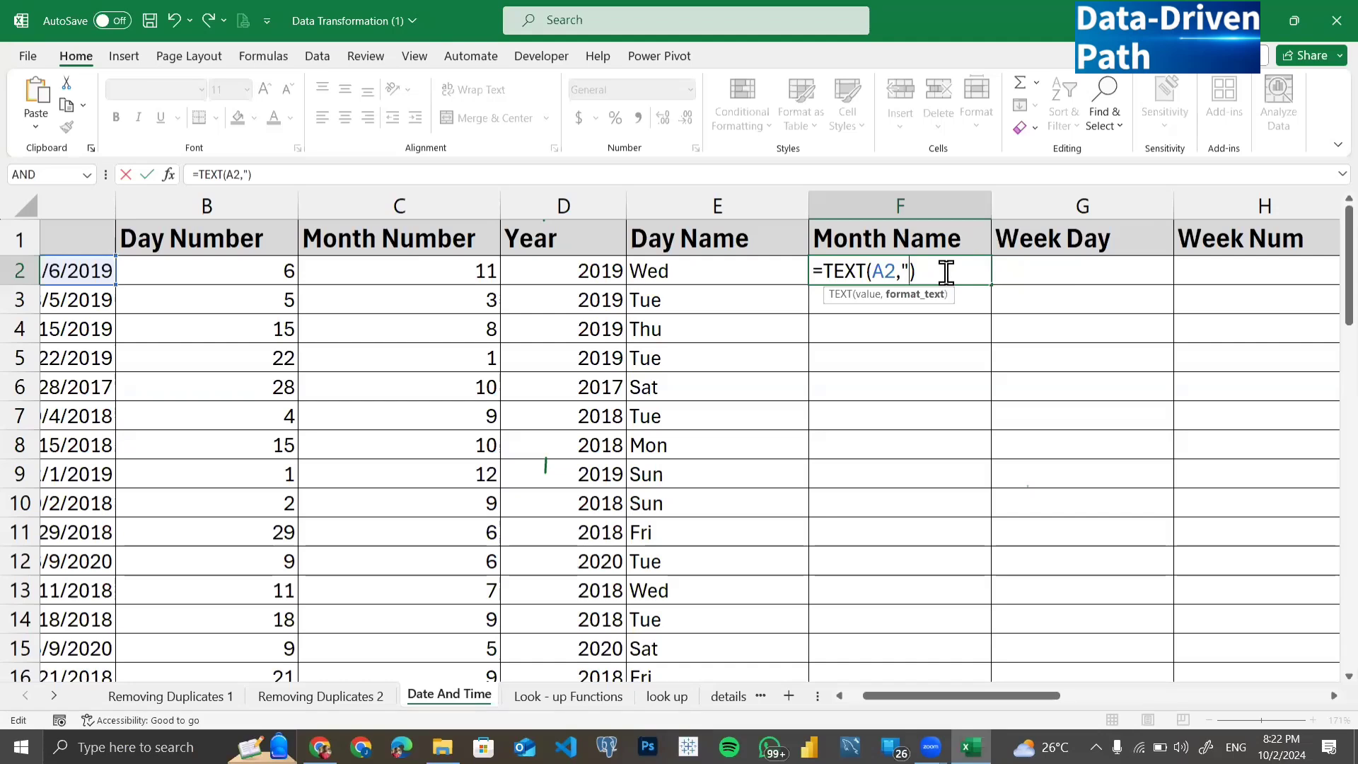
pyautogui.write('MMM"')
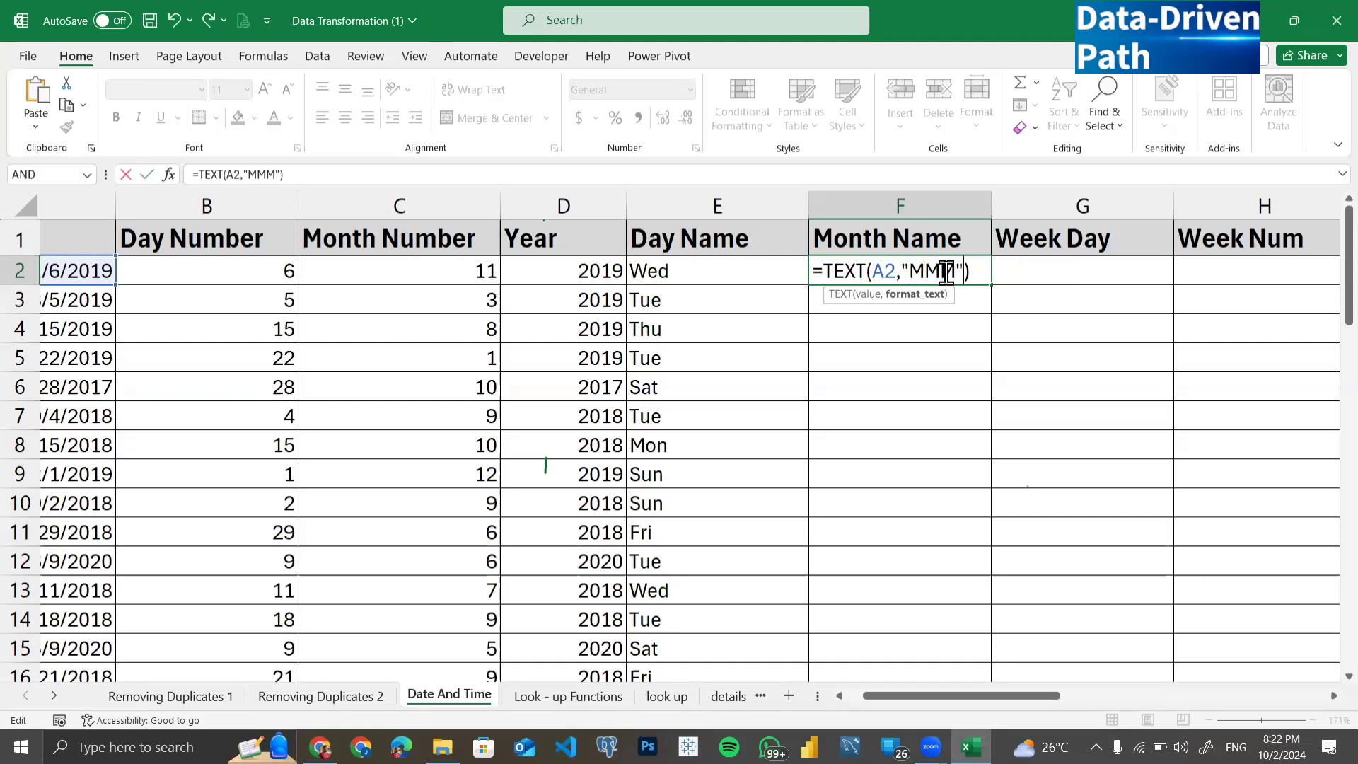
pyautogui.press('Return')
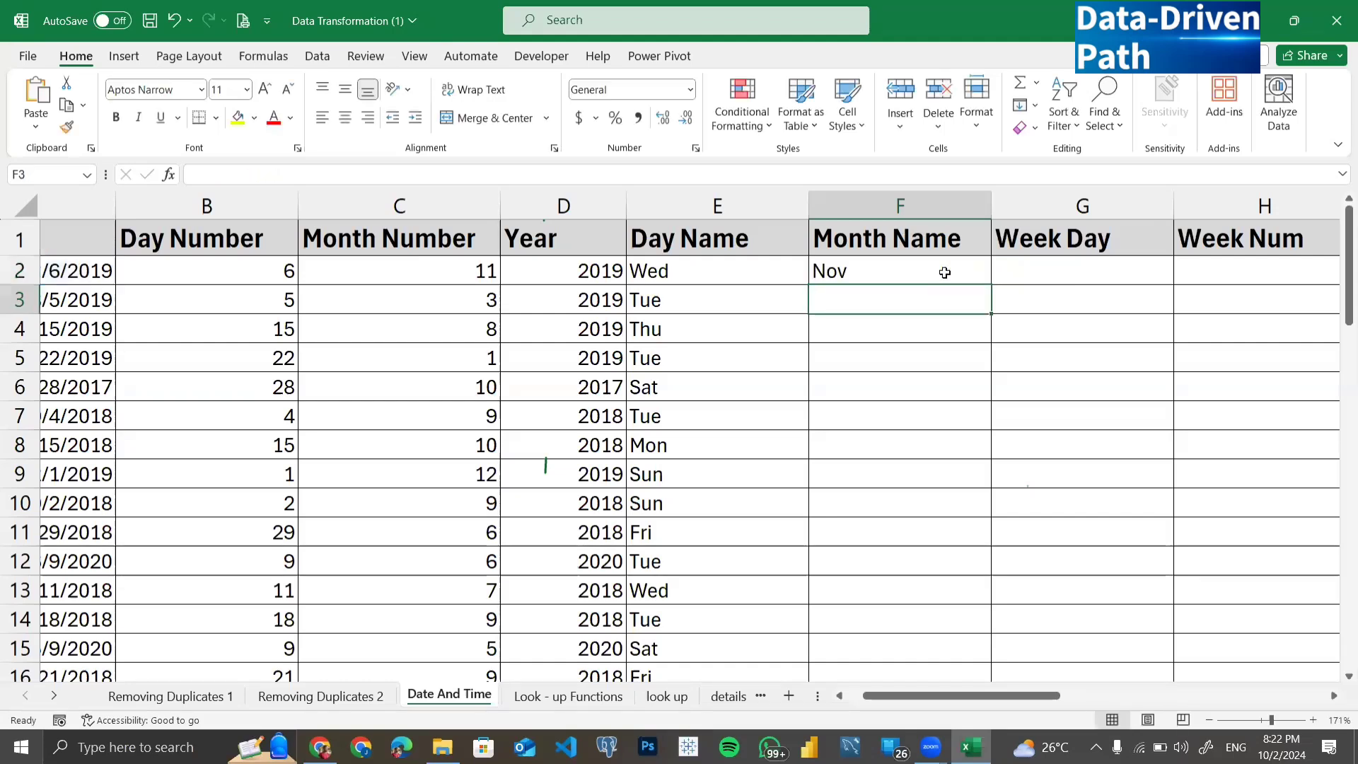
pyautogui.click(945, 272)
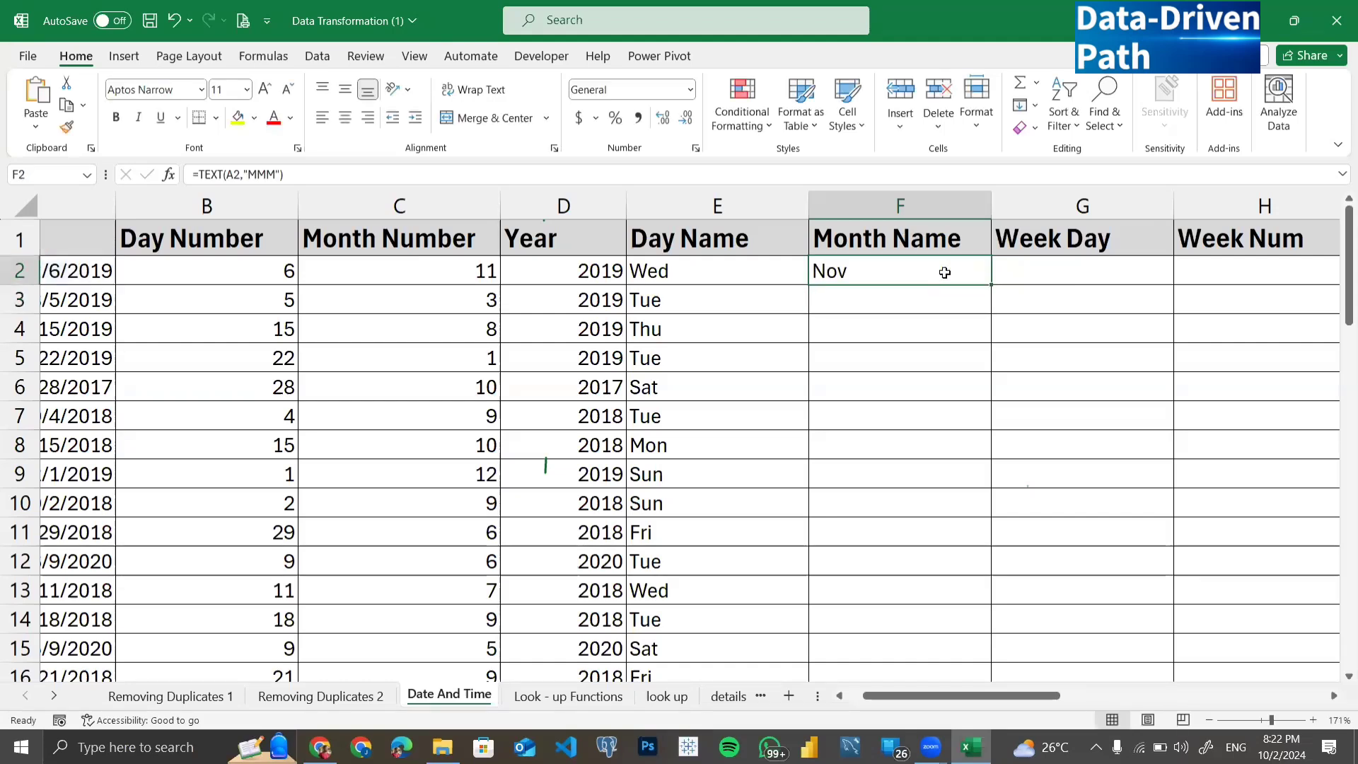
pyautogui.doubleClick(991, 284)
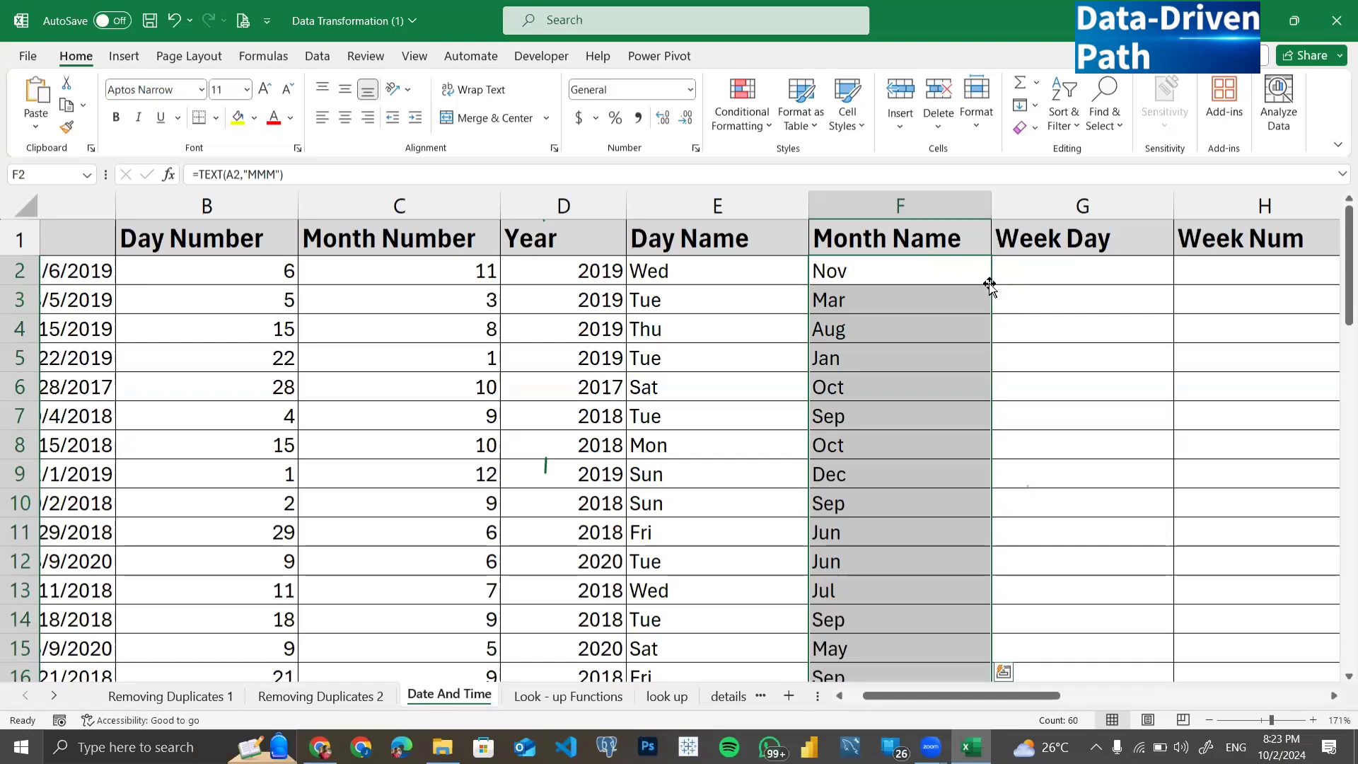
# Step: Review the filled Day Number through Month Name columns against the source Date column
pyautogui.hscroll(5, 834, 371)
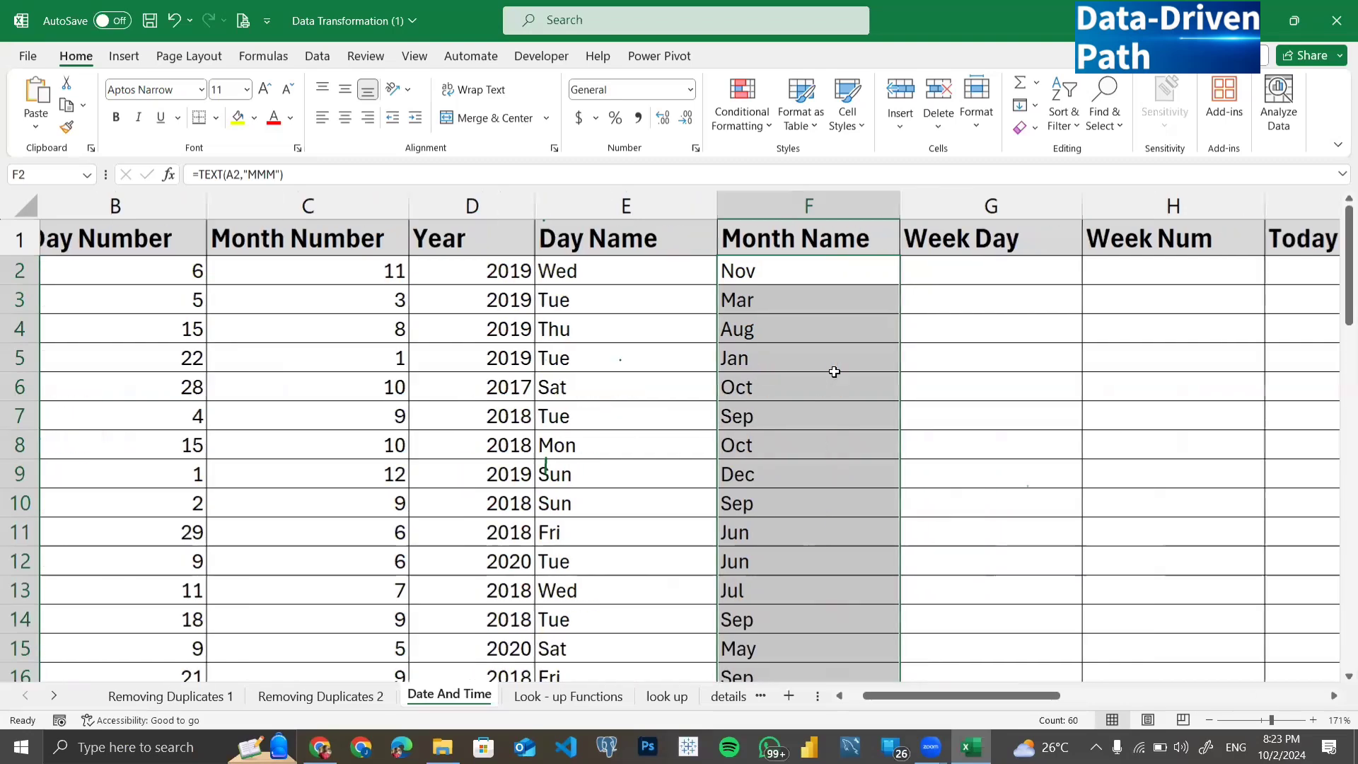
pyautogui.hscroll(2, 835, 371)
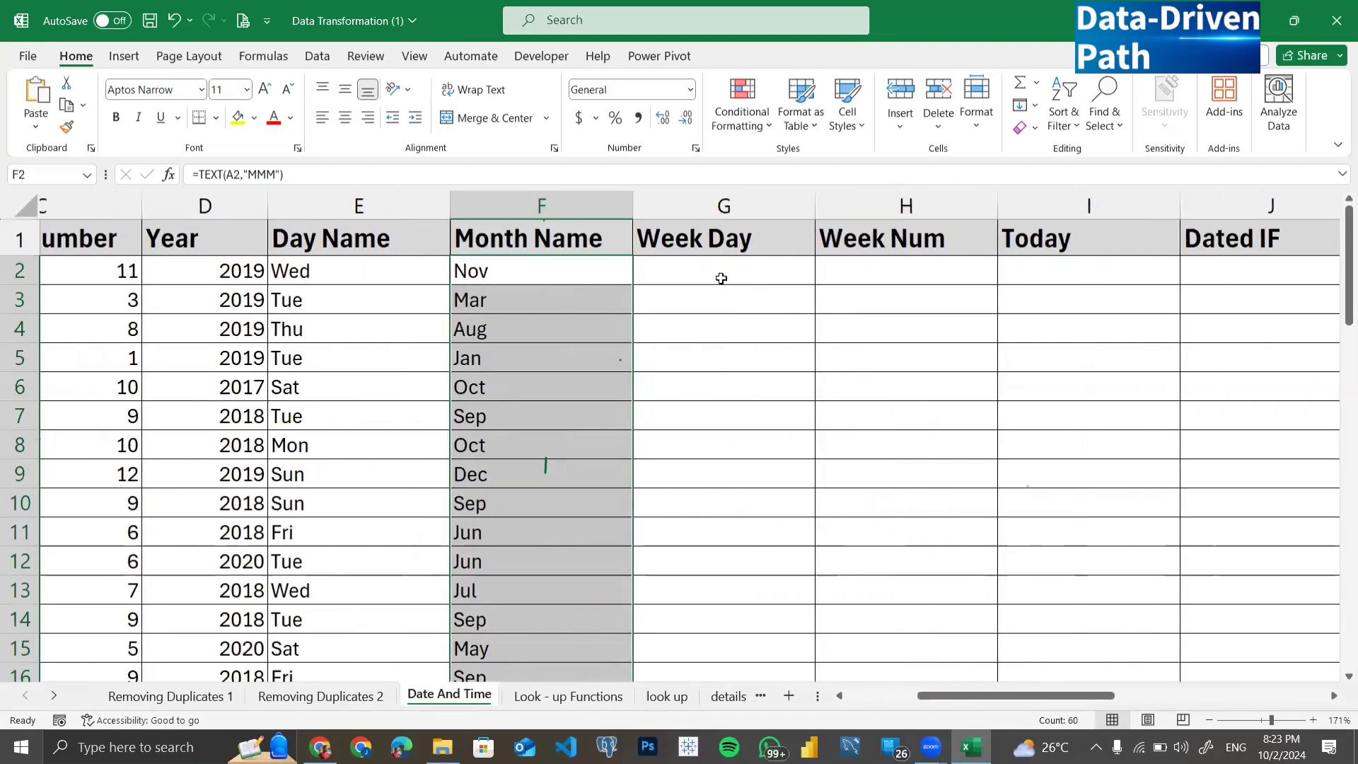
pyautogui.click(715, 271)
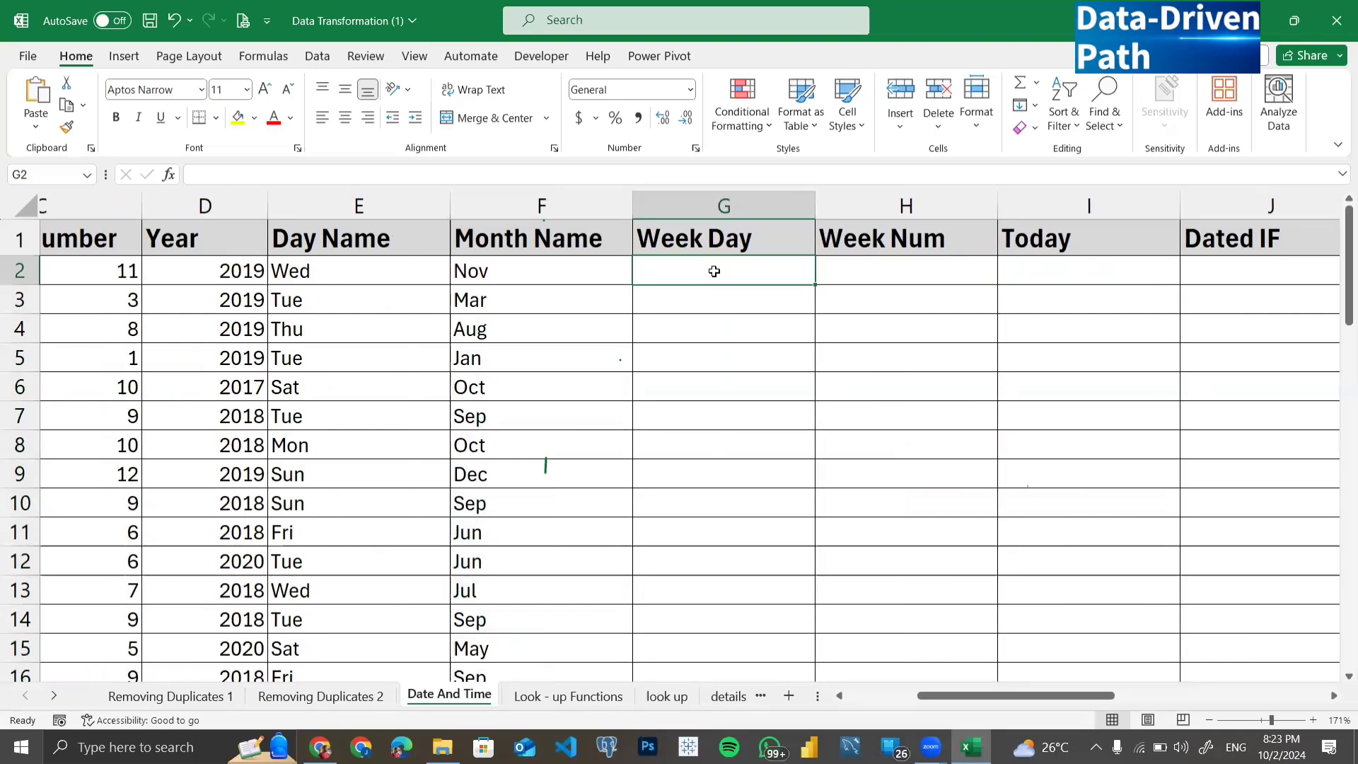
pyautogui.hscroll(-3, 715, 271)
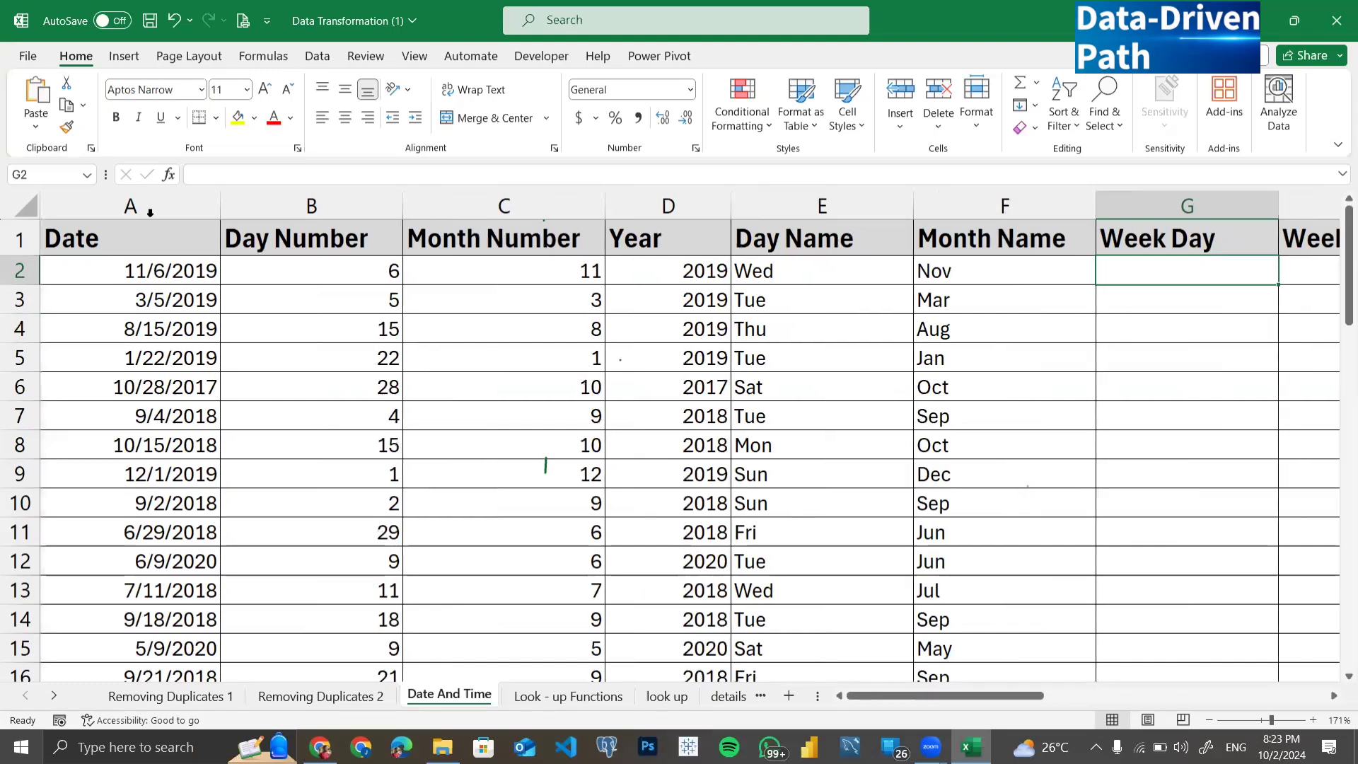
pyautogui.moveTo(332, 191); pyautogui.dragTo(934, 149)
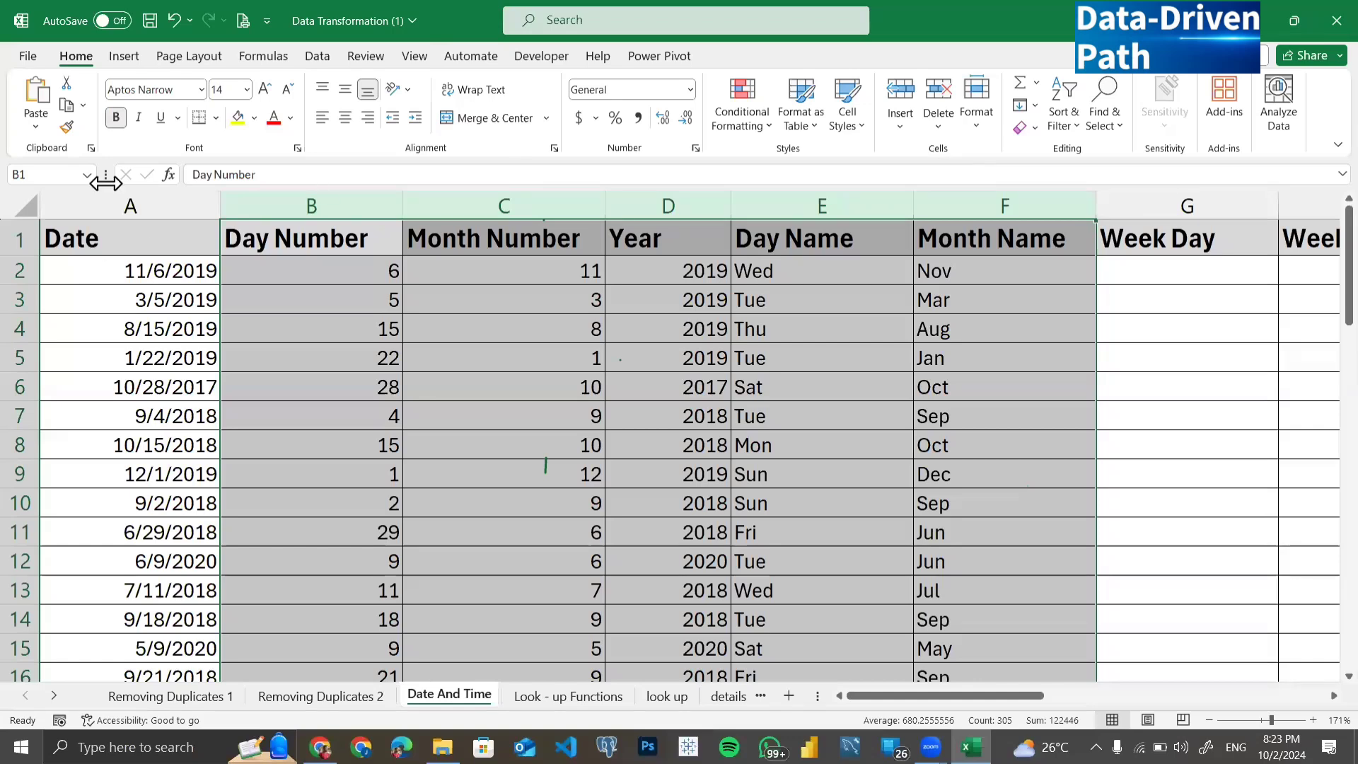
pyautogui.click(112, 198)
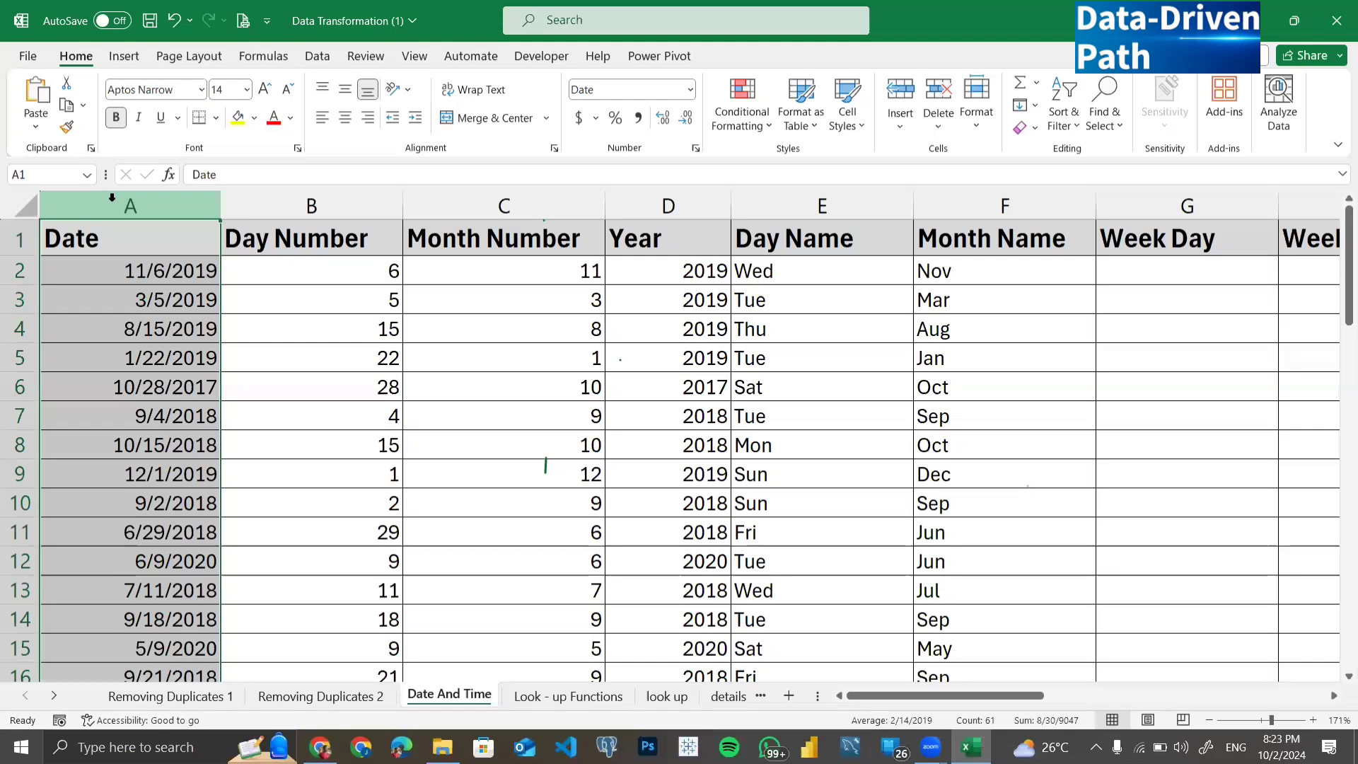
pyautogui.hscroll(5, 585, 364)
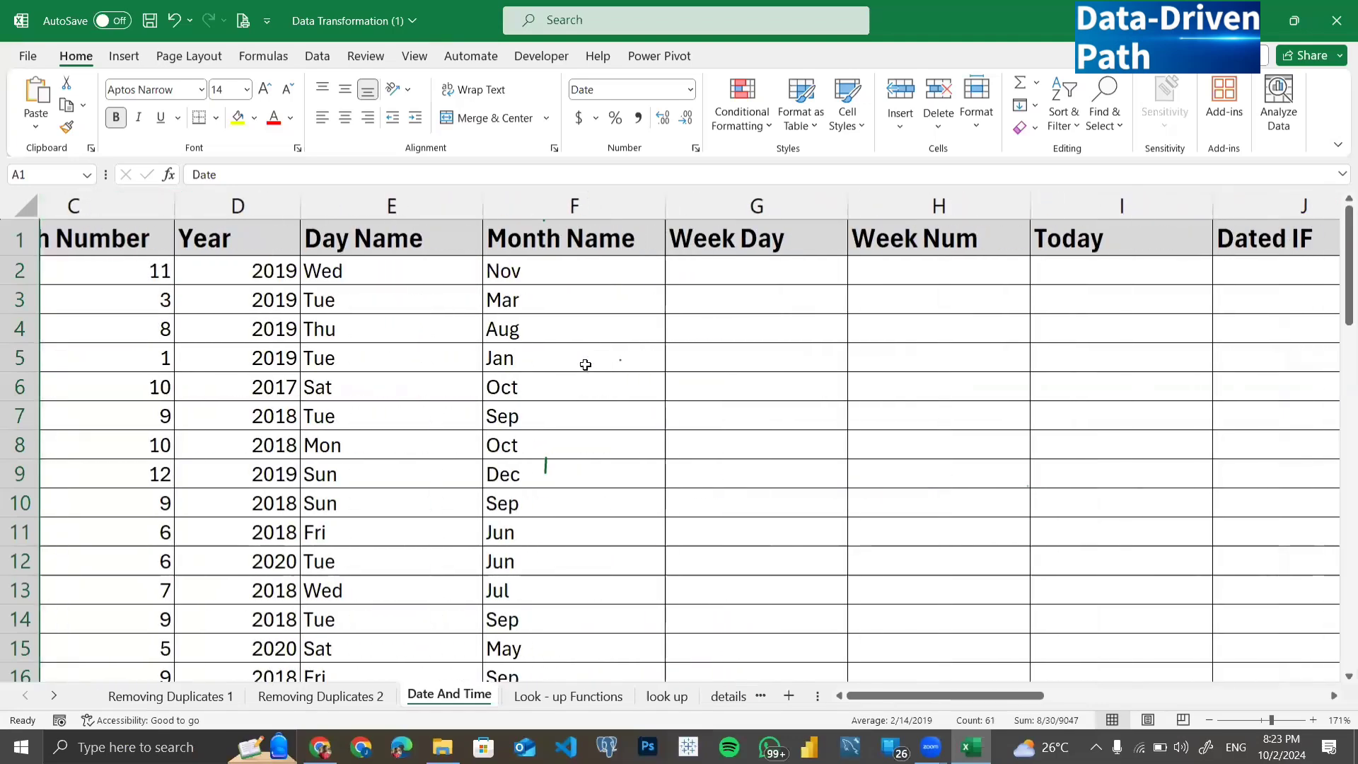
# Step: Enter =WEEKDAY(A2) in cell G2 of the Week Day column
pyautogui.click(690, 273)
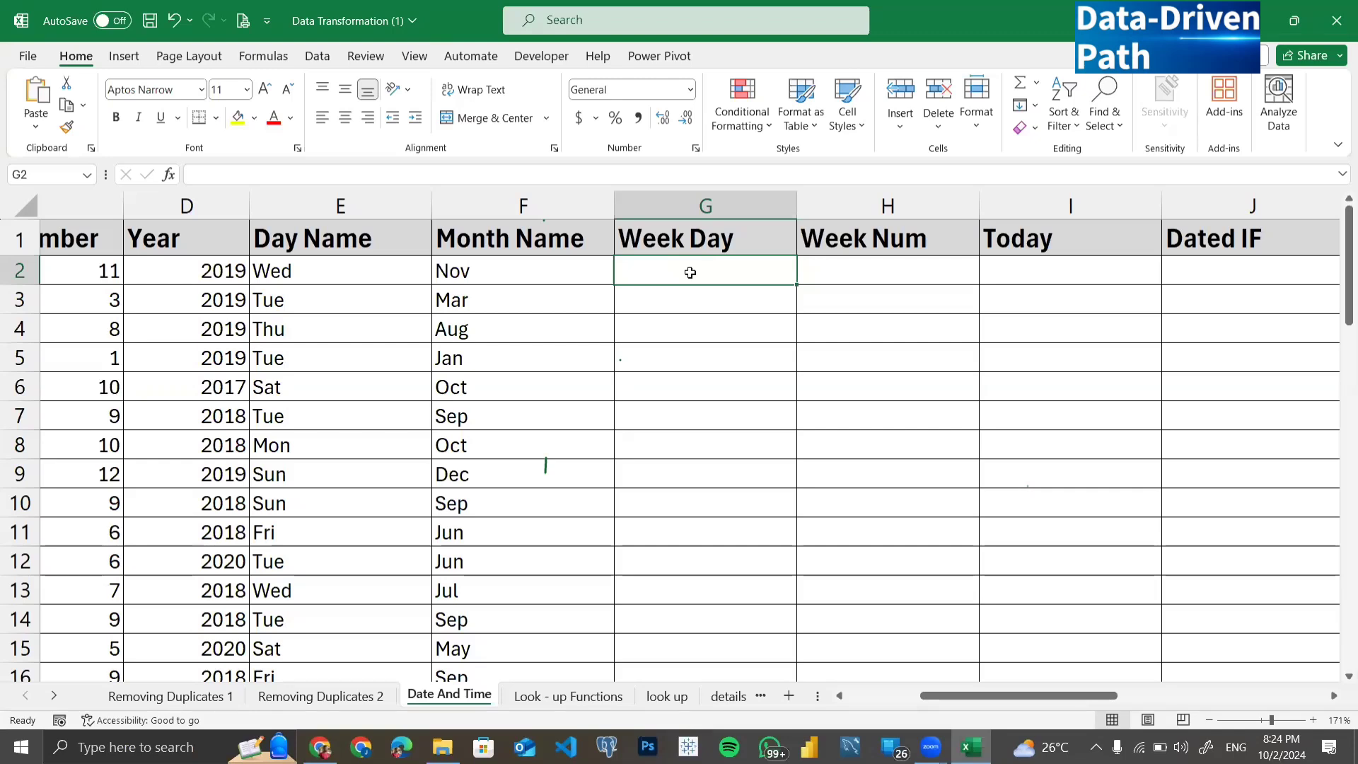
pyautogui.write('=')
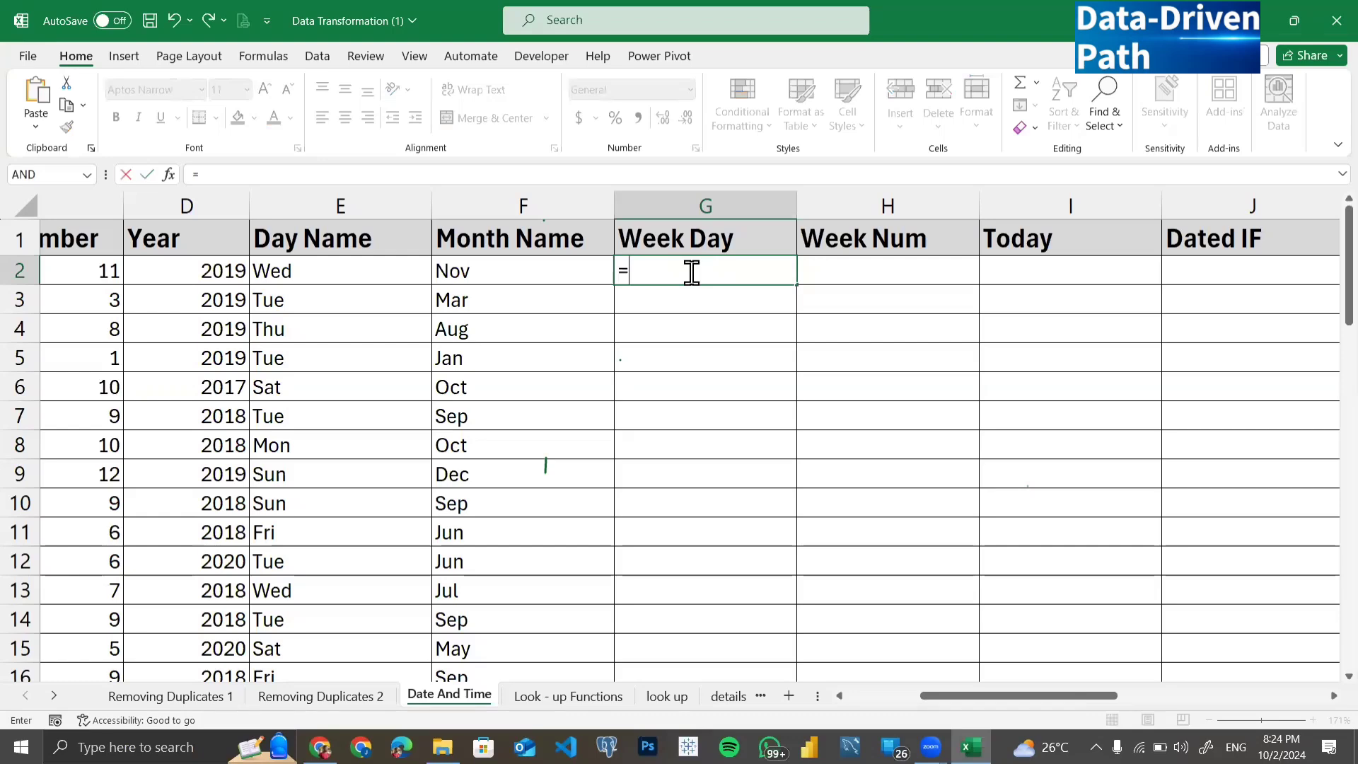
pyautogui.write('WEEK')
pyautogui.press('Tab')
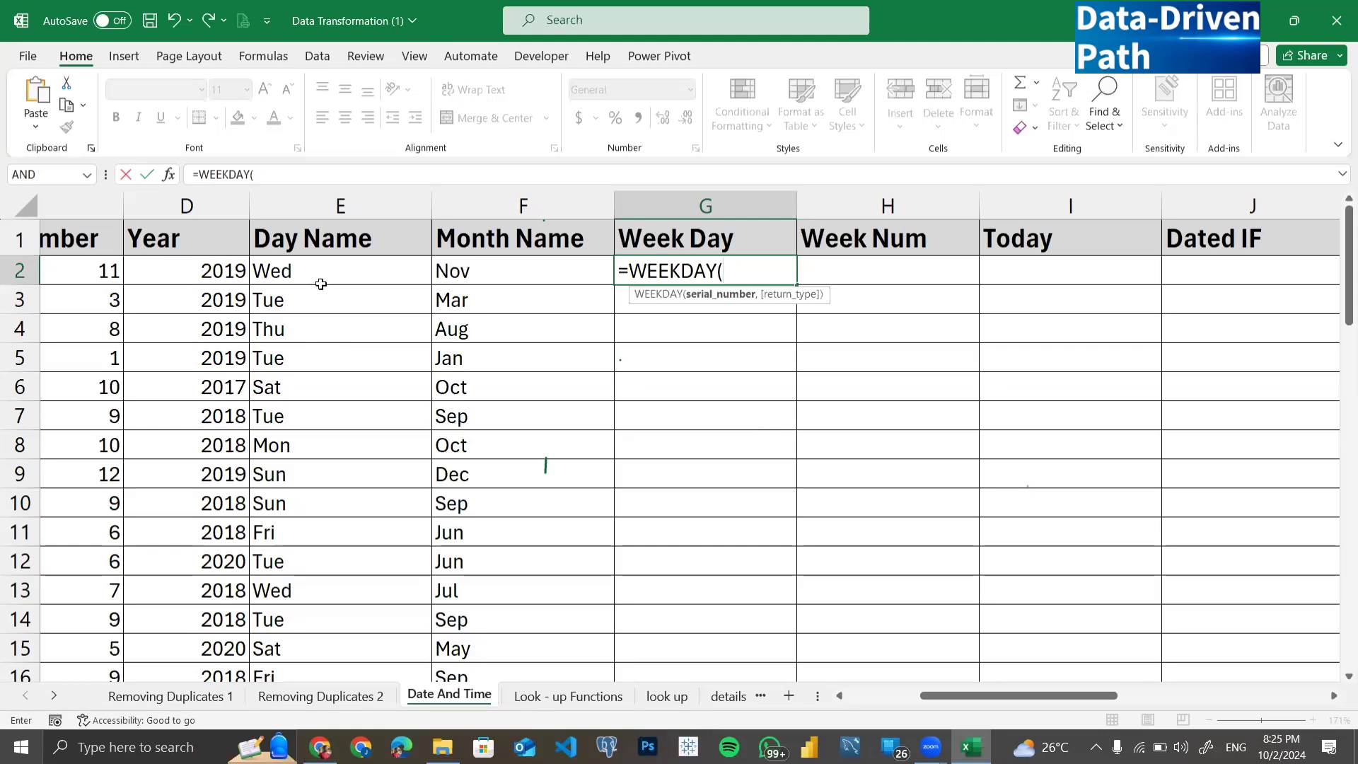
pyautogui.hscroll(-5, 320, 284)
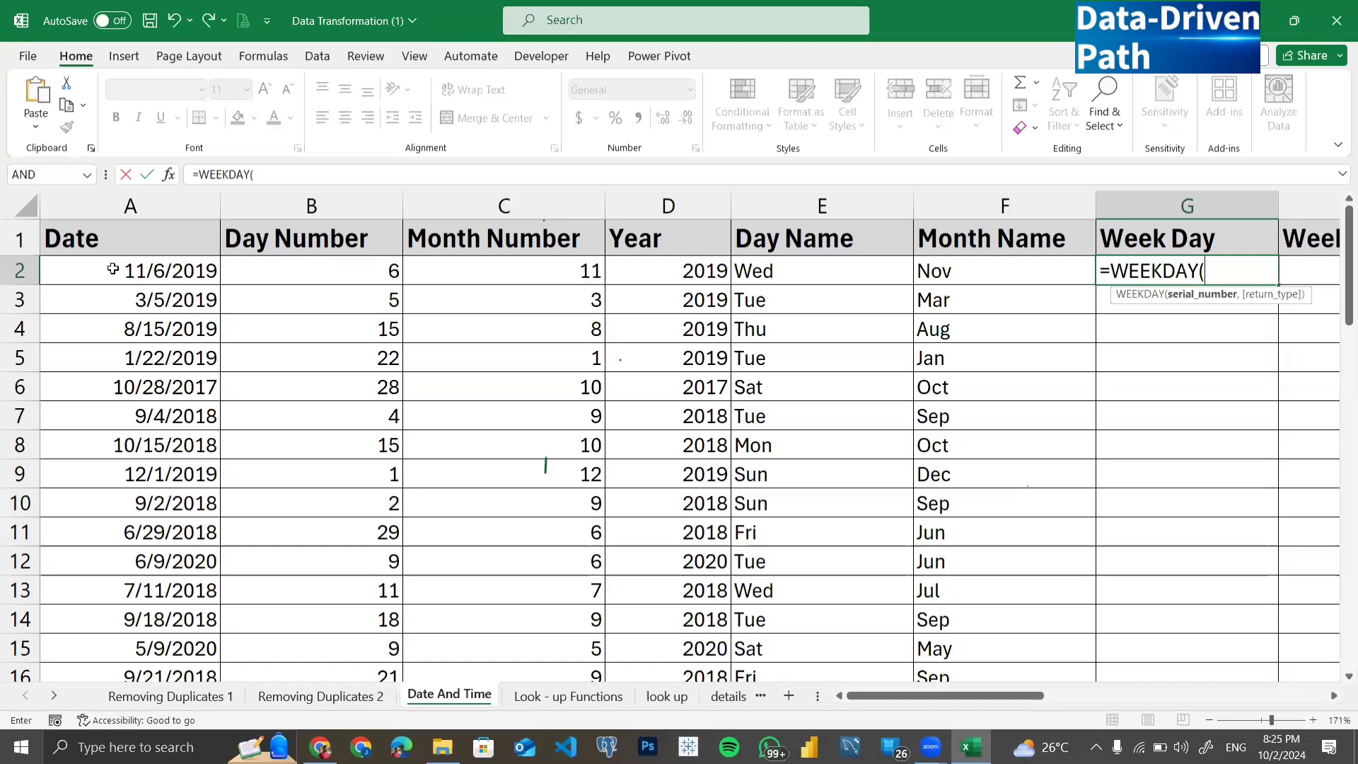
pyautogui.click(113, 269)
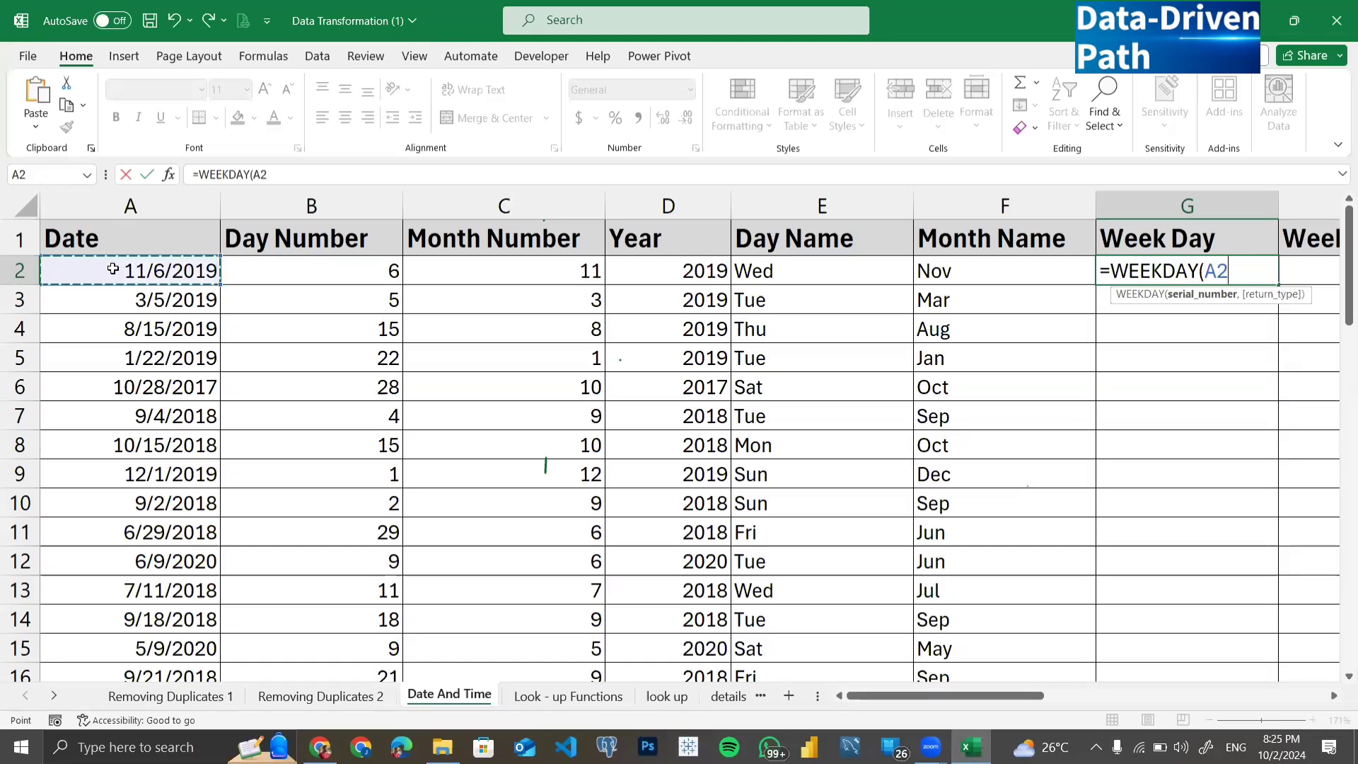
pyautogui.write(')')
pyautogui.press('Return')
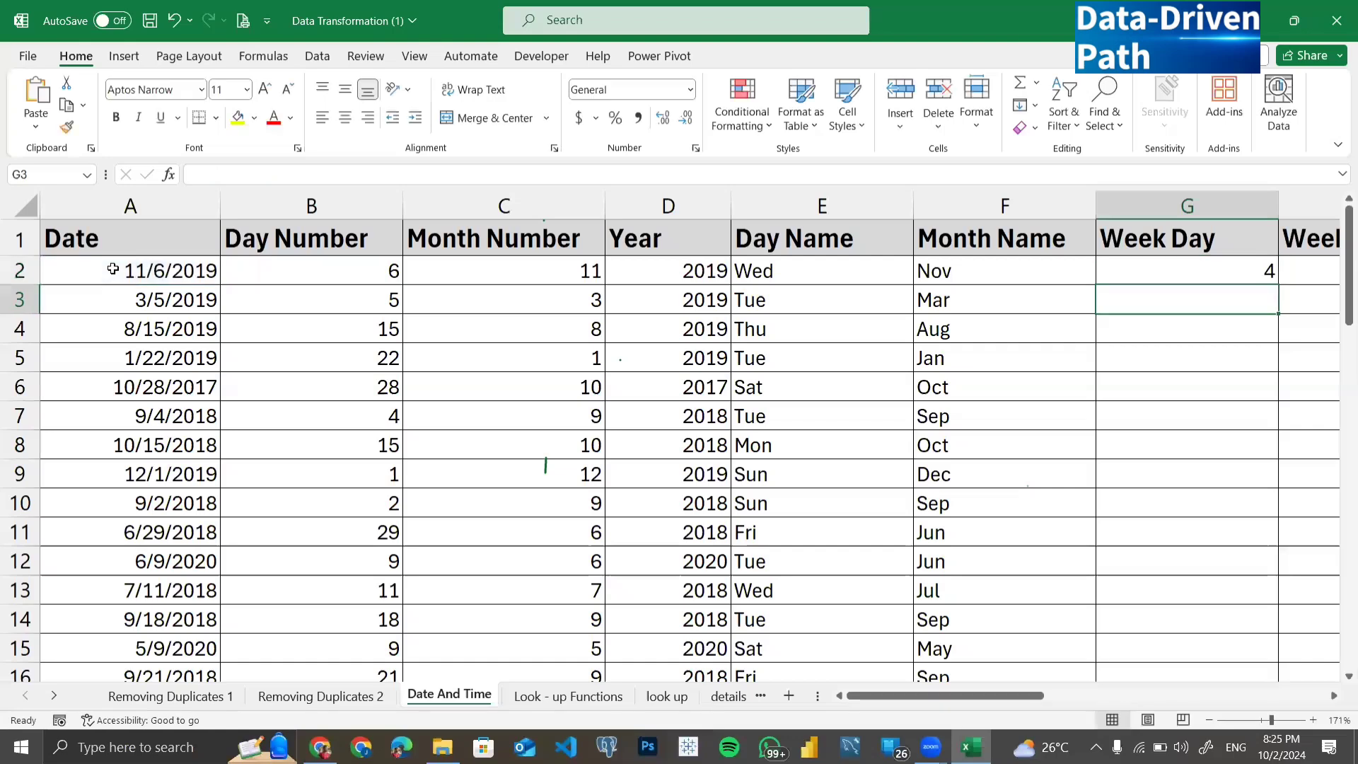
# Step: Fill the WEEKDAY formula from G2 down the rest of the Week Day column
pyautogui.hscroll(4, 513, 312)
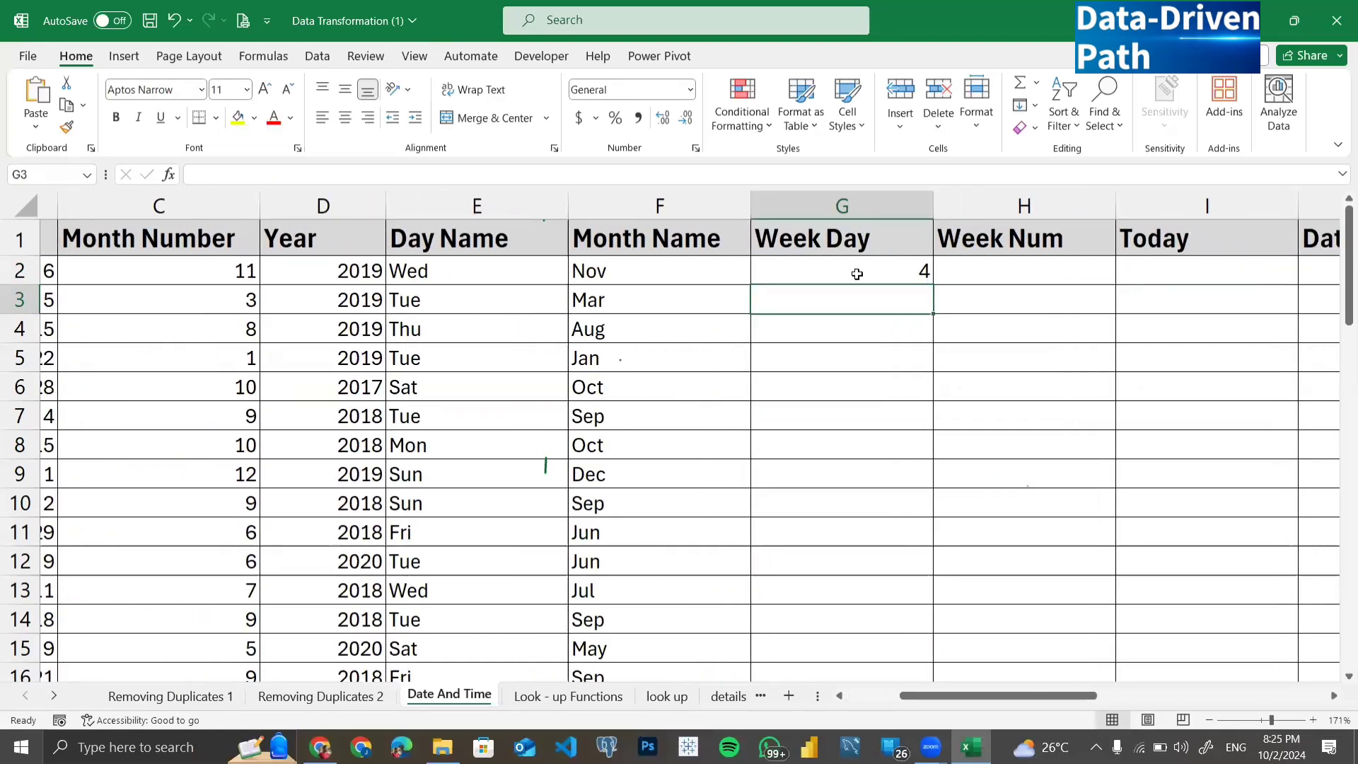
pyautogui.click(857, 275)
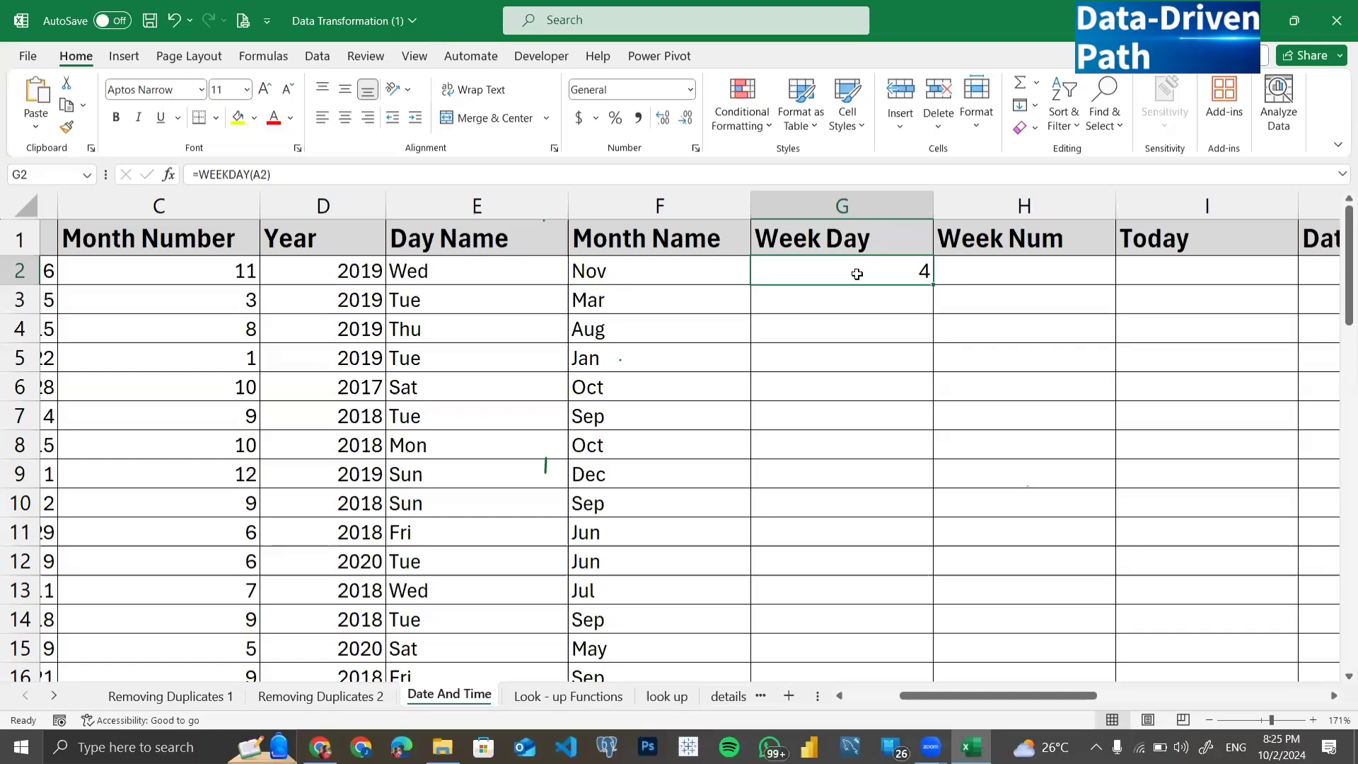
pyautogui.doubleClick(934, 281)
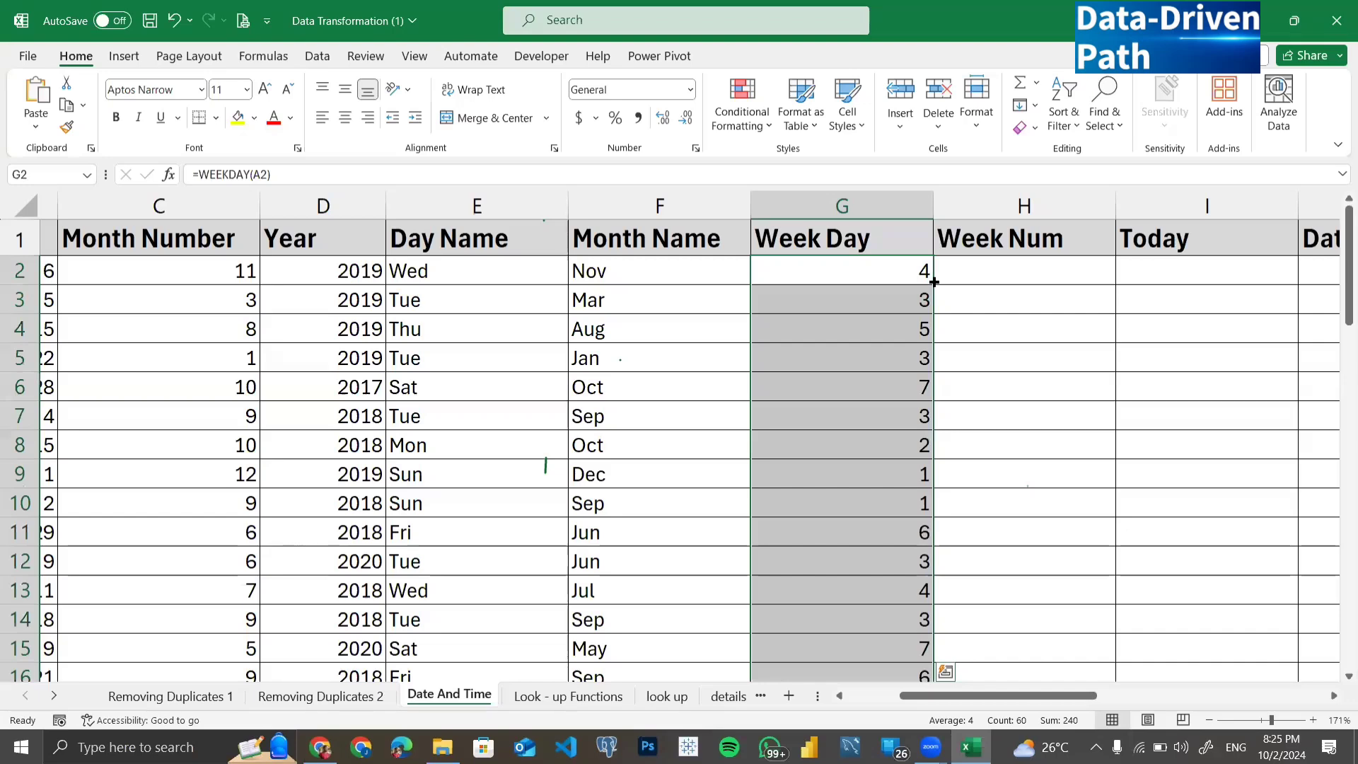
# Step: Compare the Week Day numbers in rows 9 and 10 with their day names, and check the G2 formula and the Day Name column
pyautogui.click(851, 479)
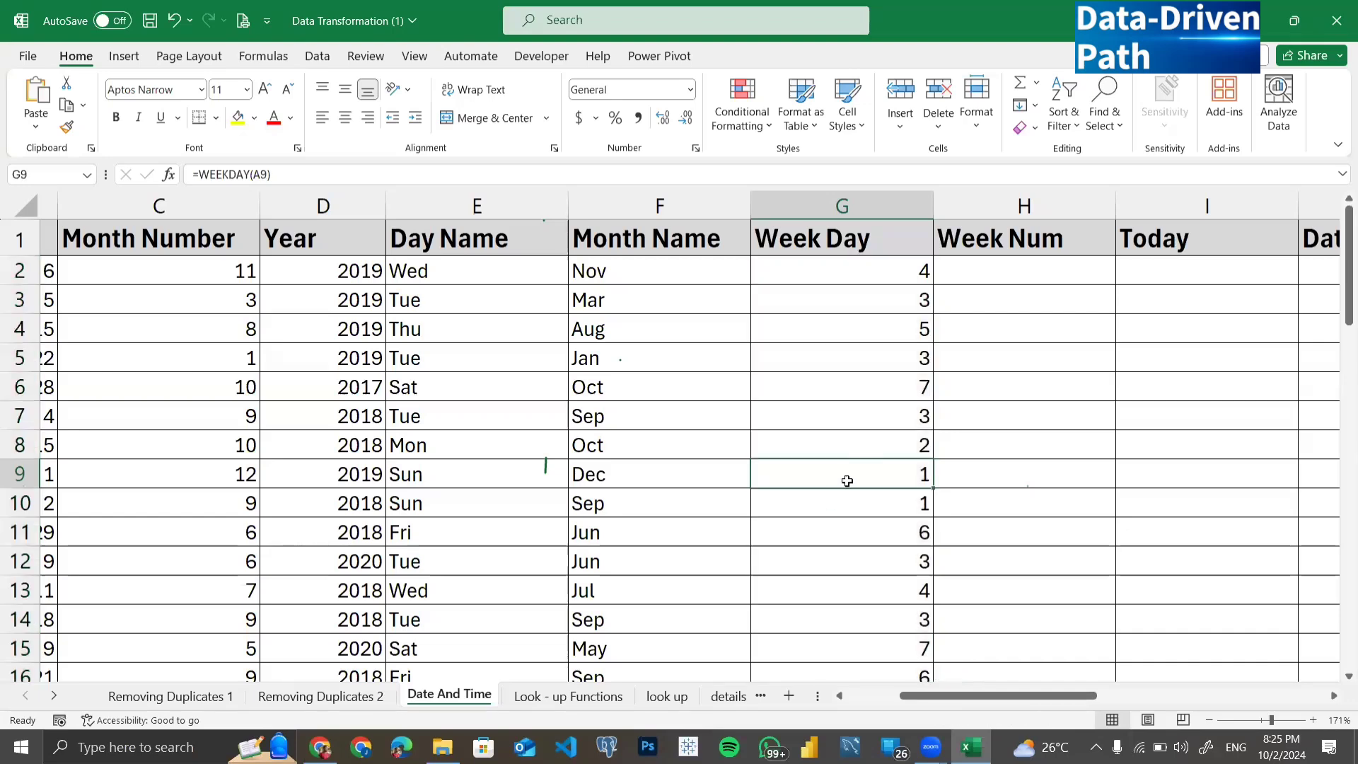
pyautogui.click(831, 503)
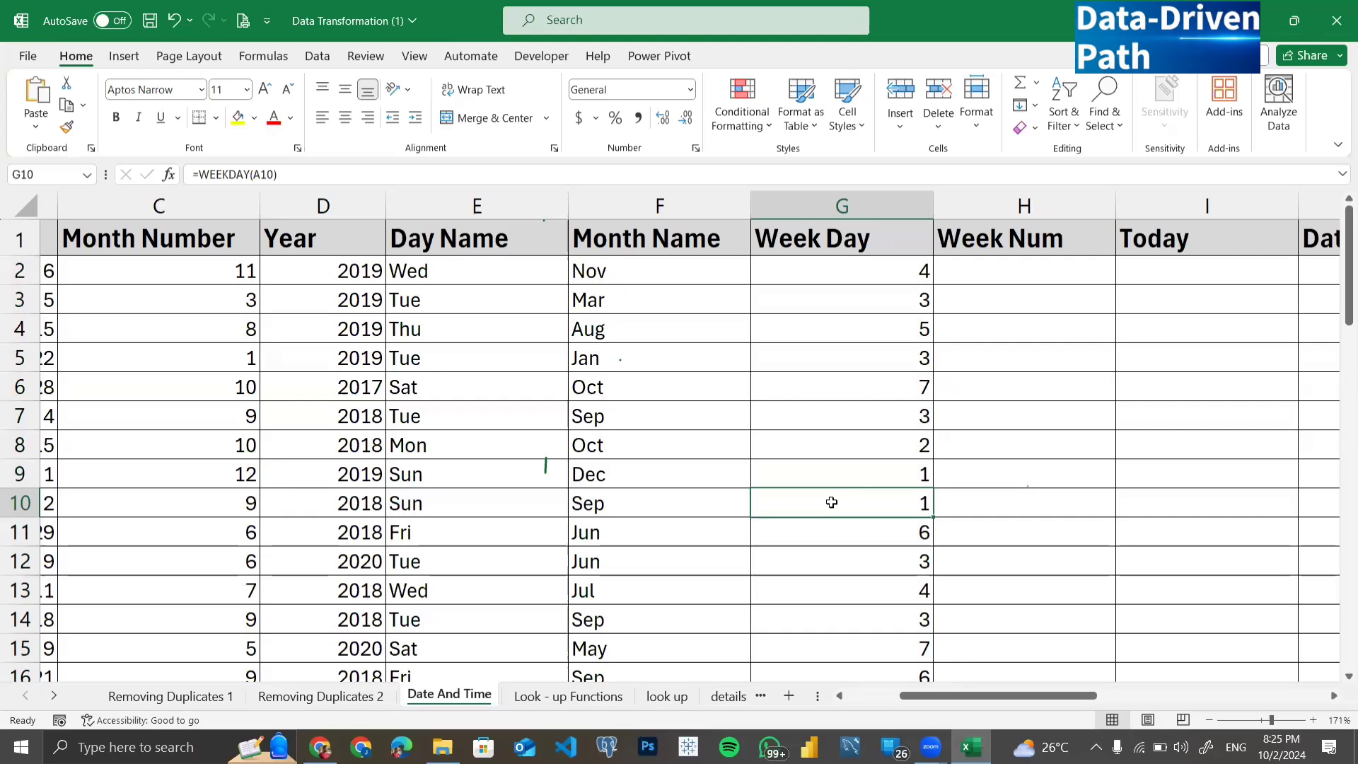
pyautogui.click(464, 477)
pyautogui.click(458, 505)
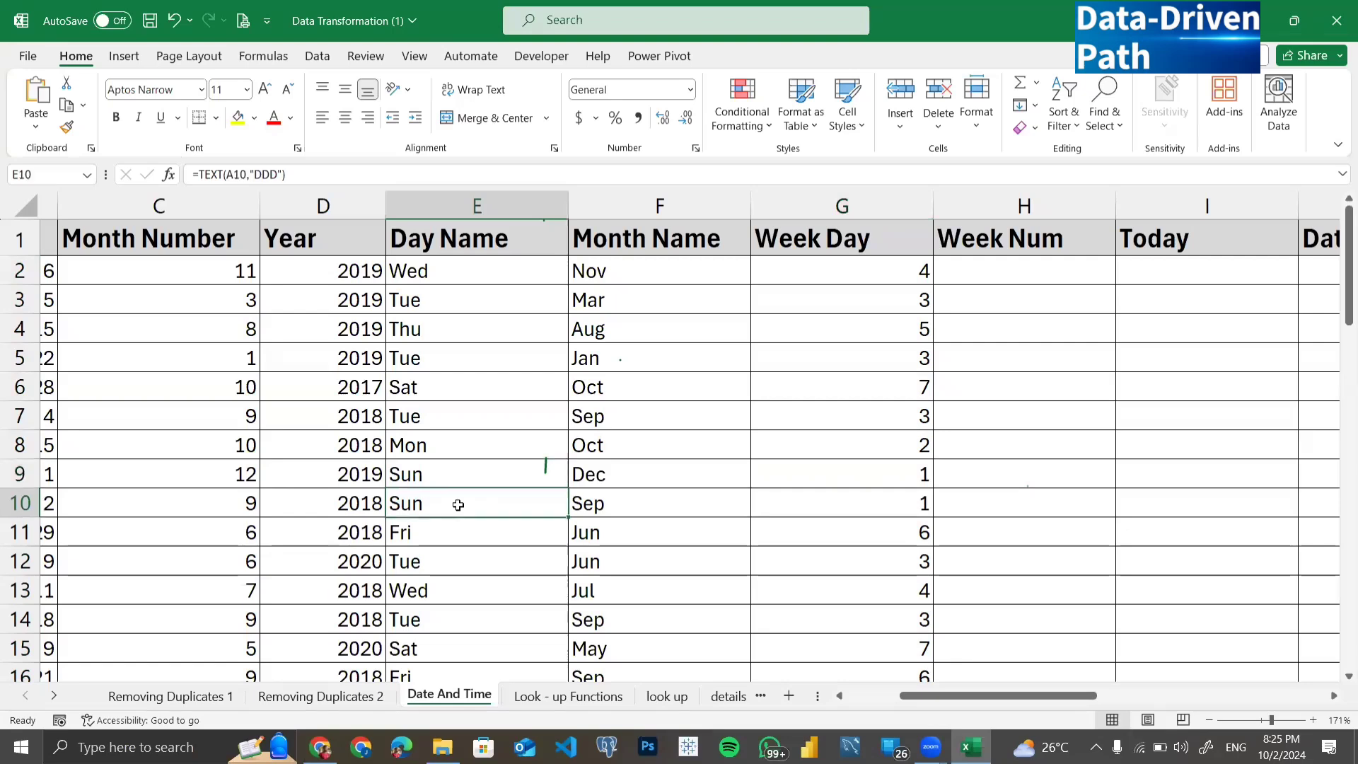
pyautogui.press('Up')
pyautogui.click(458, 505)
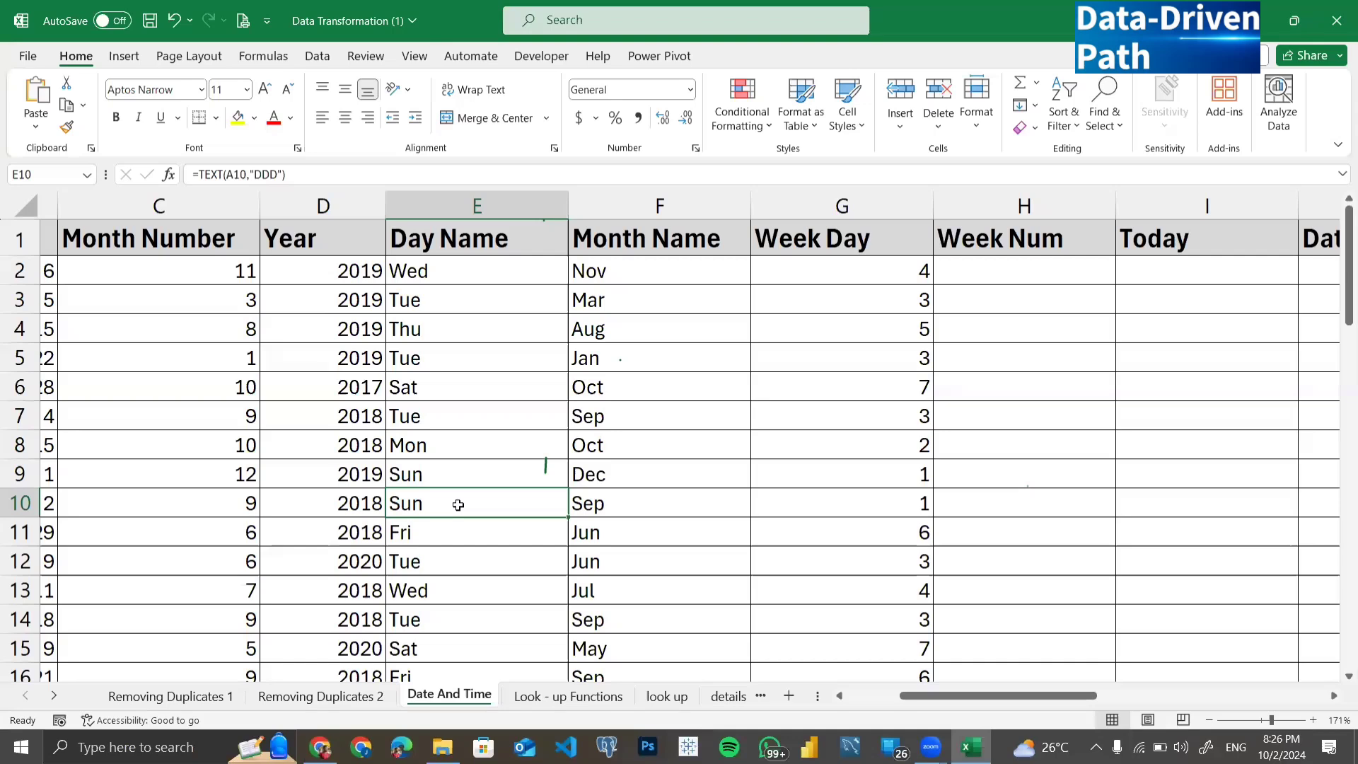
pyautogui.click(851, 268)
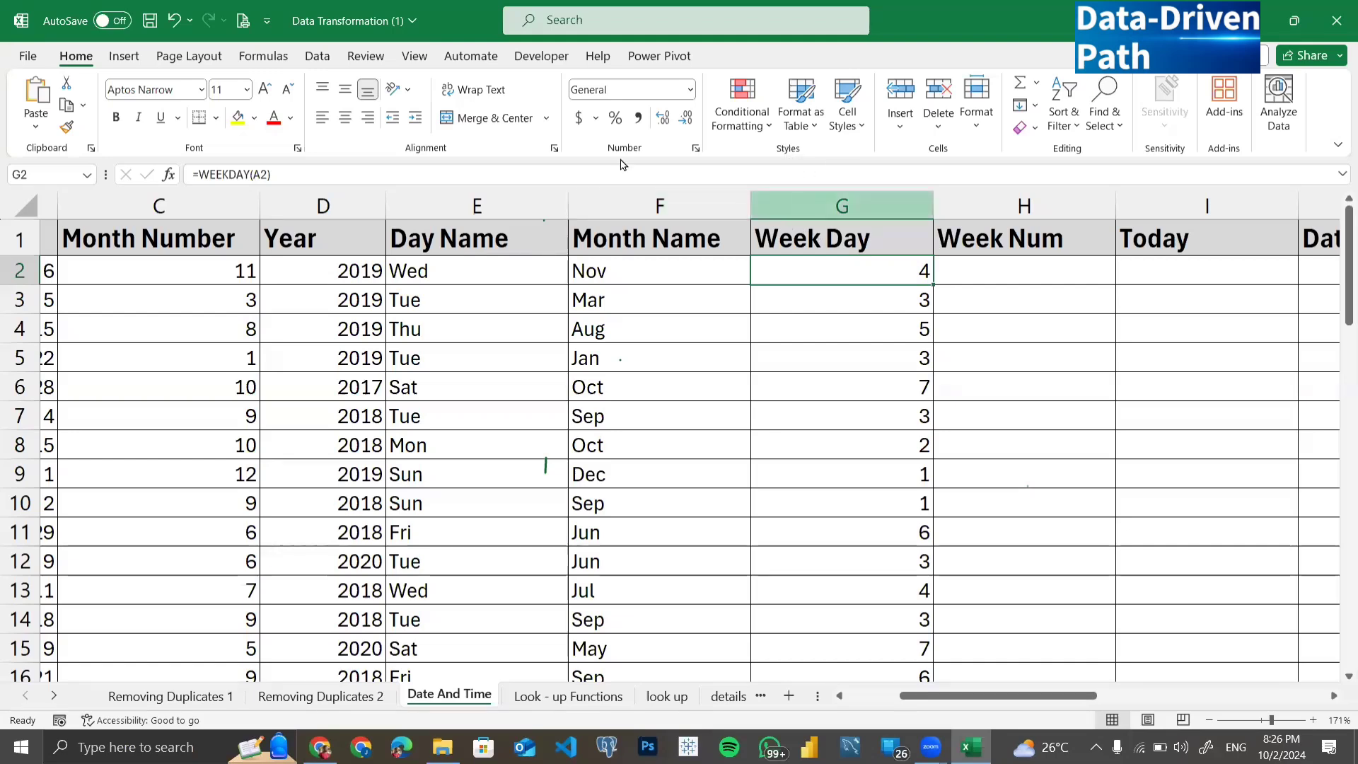
pyautogui.click(433, 210)
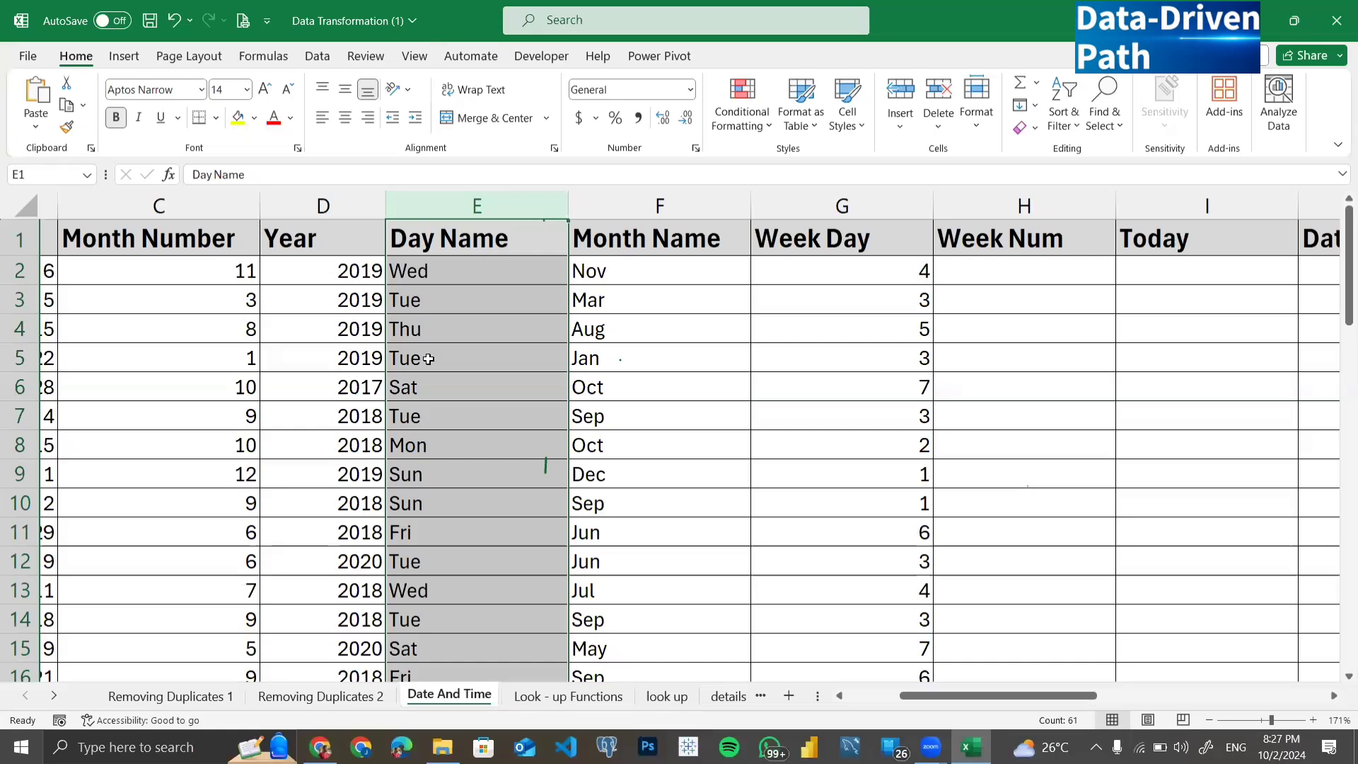
# Step: Enter =WEEKNUM(A2) in cell H2 of the Week Num column
pyautogui.hscroll(3, 643, 372)
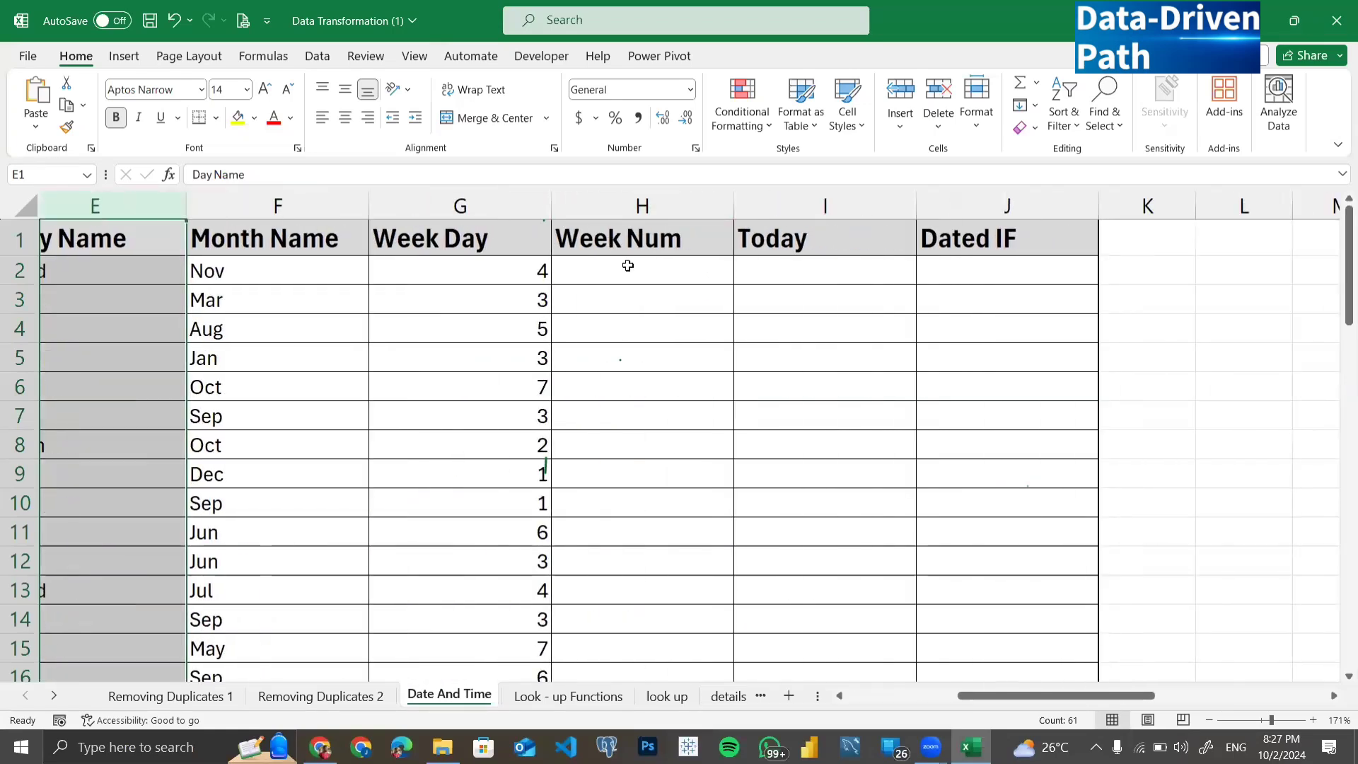
pyautogui.click(627, 265)
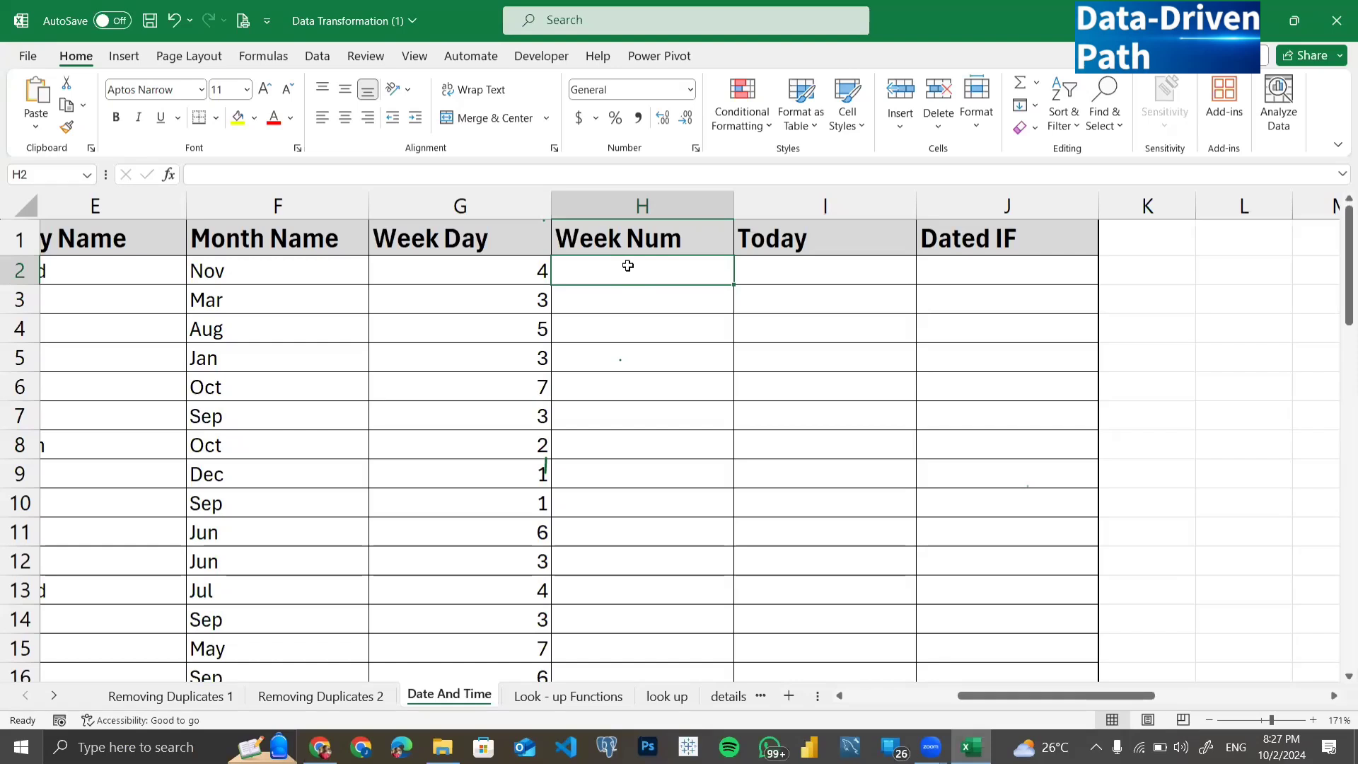
pyautogui.hscroll(-5, 628, 265)
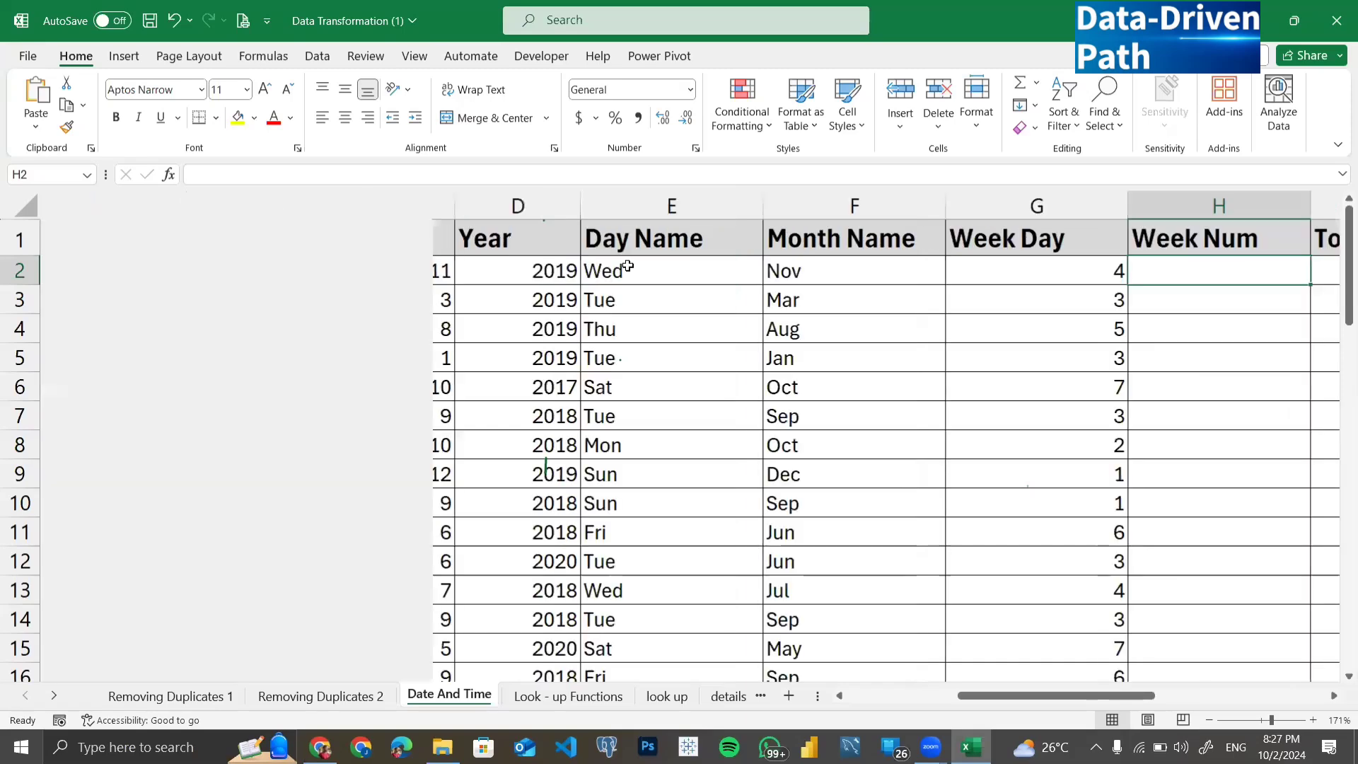
pyautogui.click(102, 264)
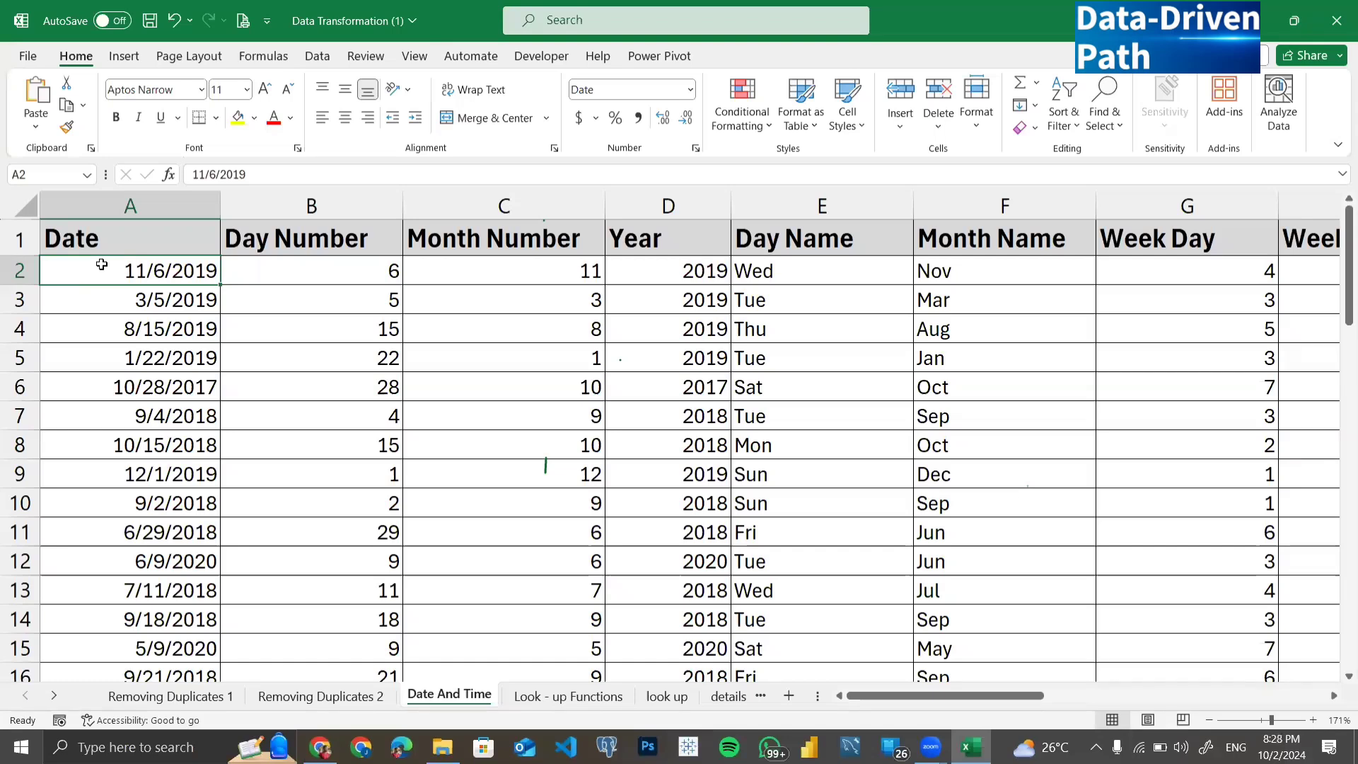
pyautogui.hscroll(3, 563, 251)
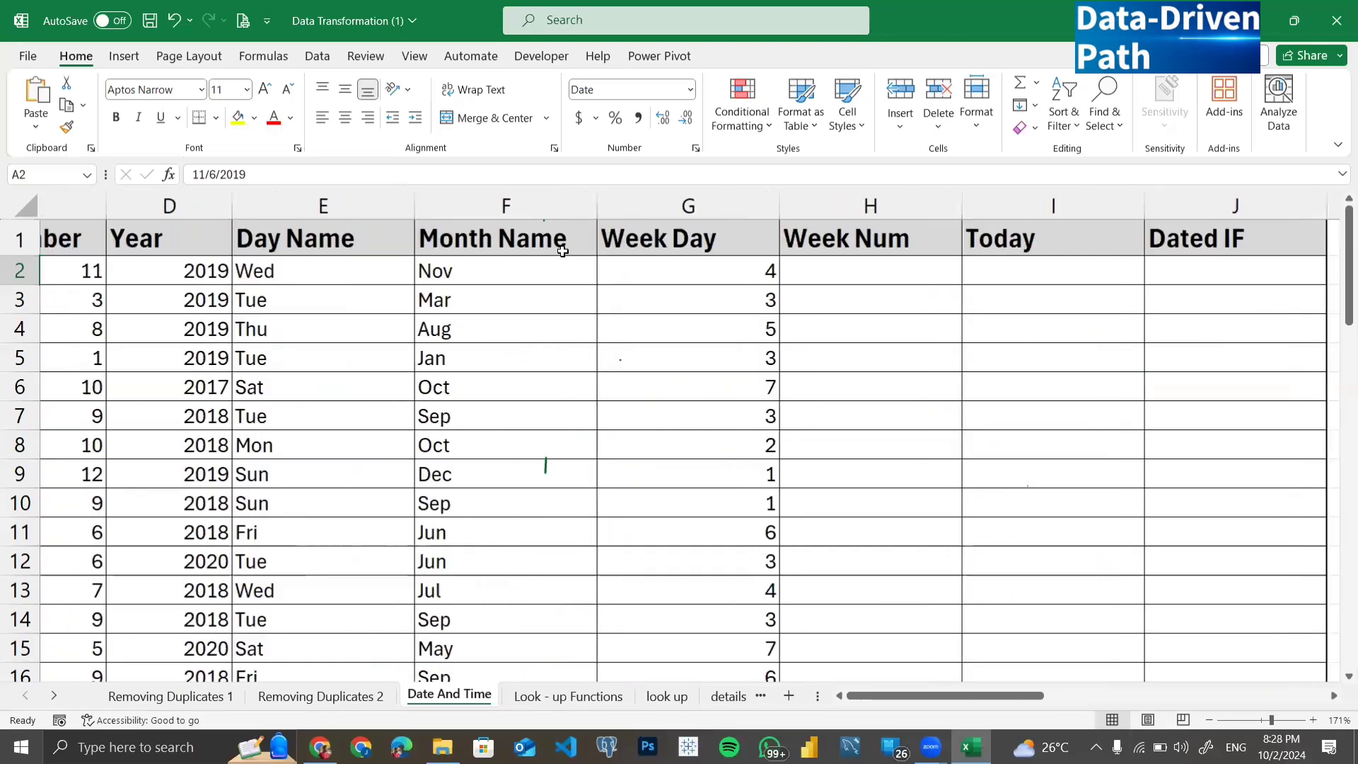
pyautogui.click(761, 261)
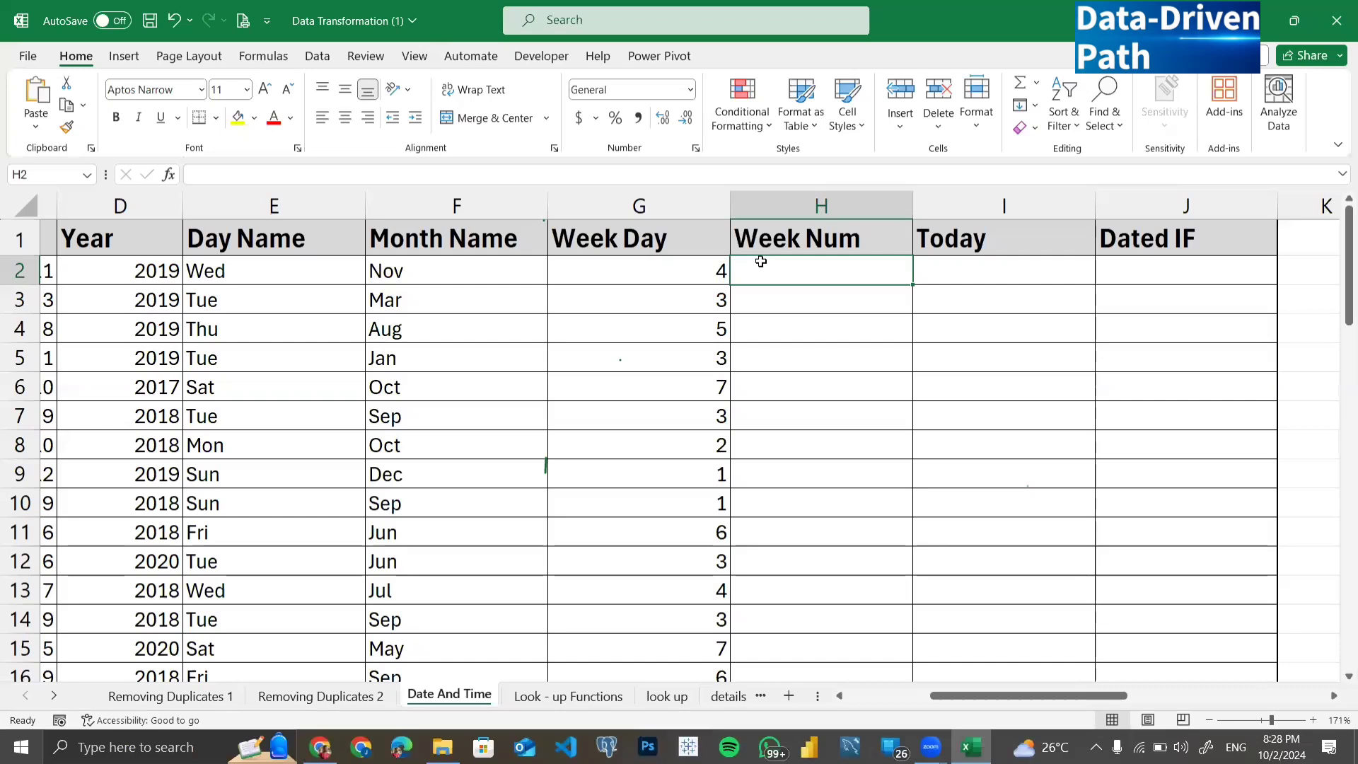
pyautogui.write('=WE')
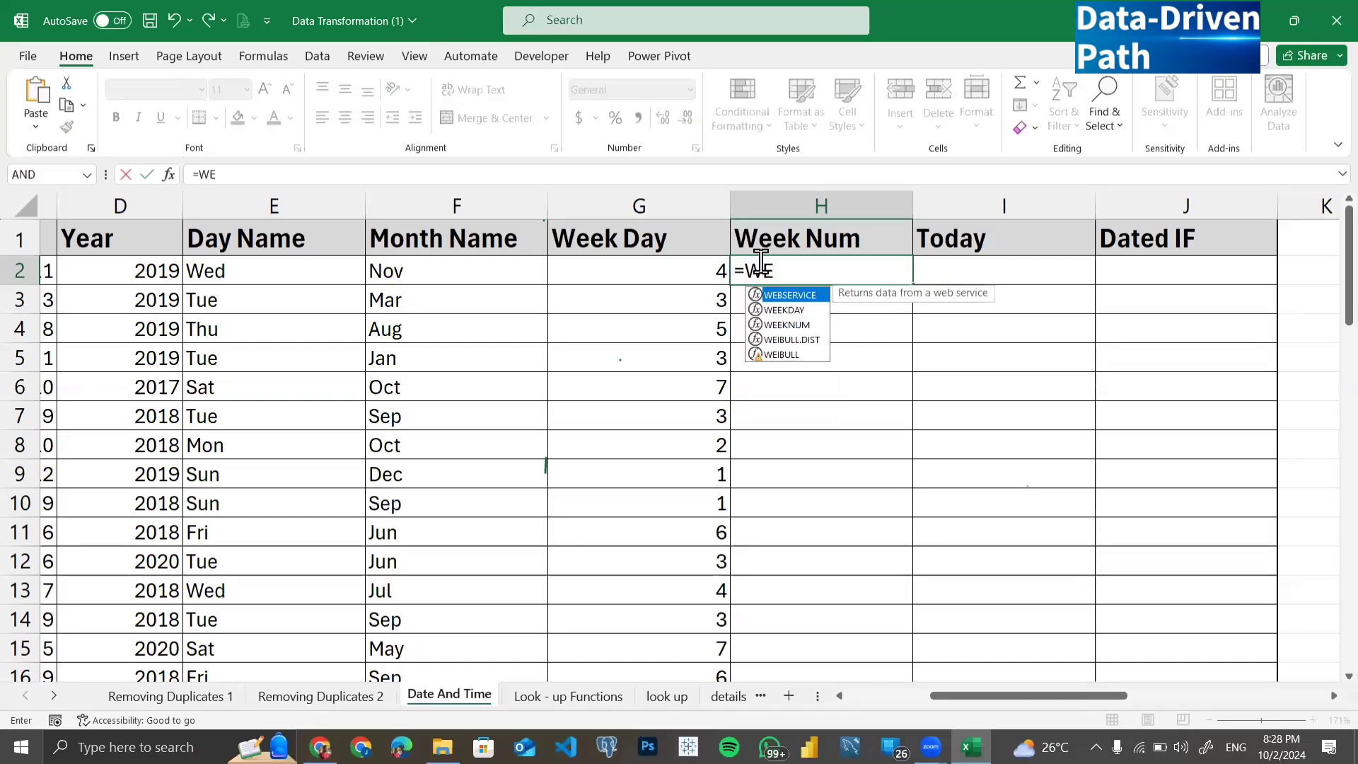
pyautogui.write('EKNUM')
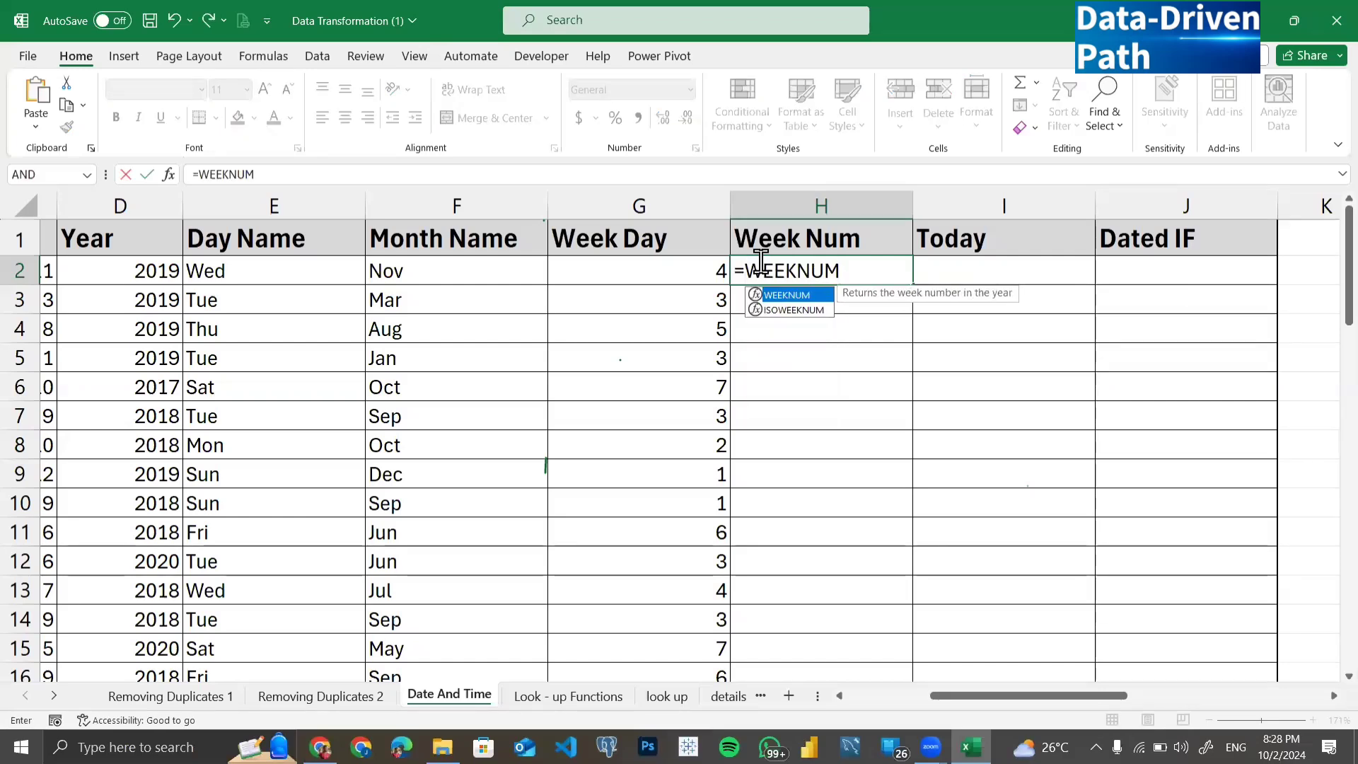
pyautogui.write('(')
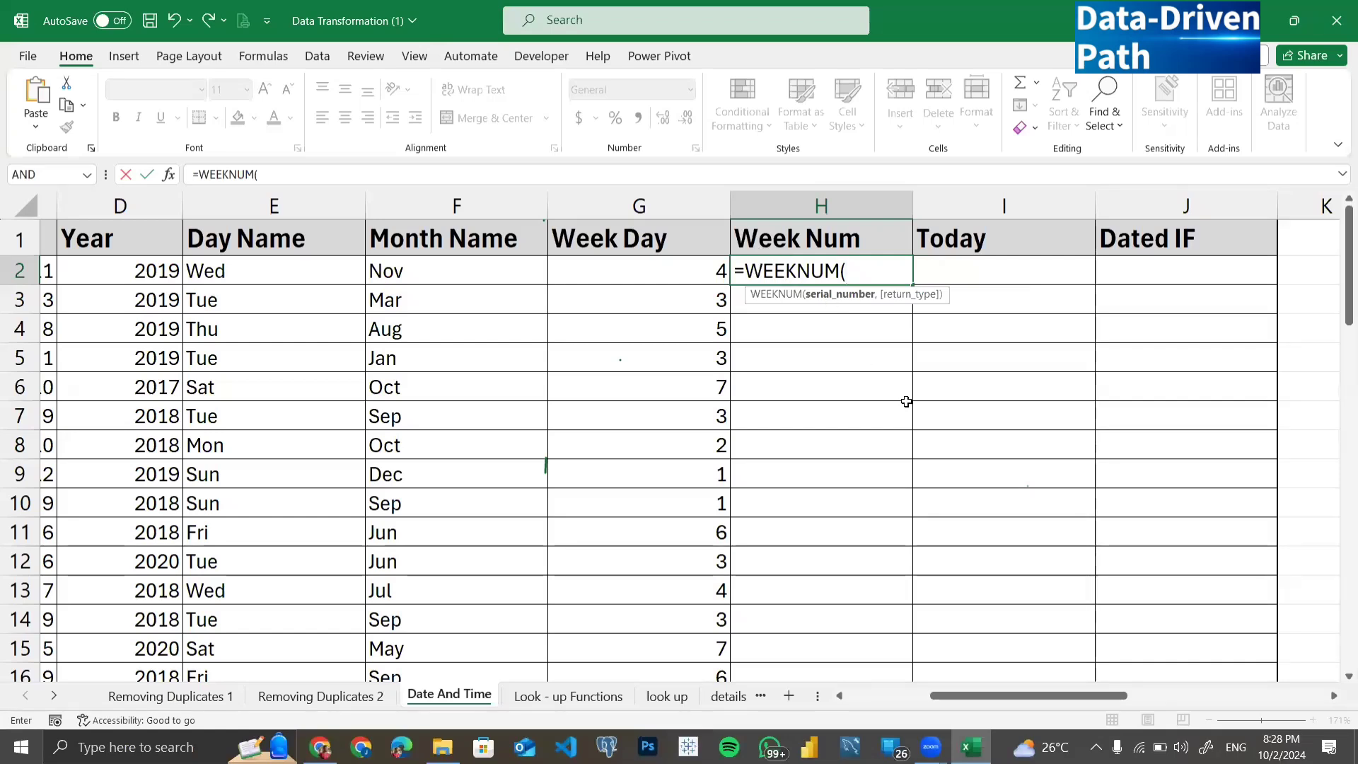
pyautogui.hscroll(-3, 906, 401)
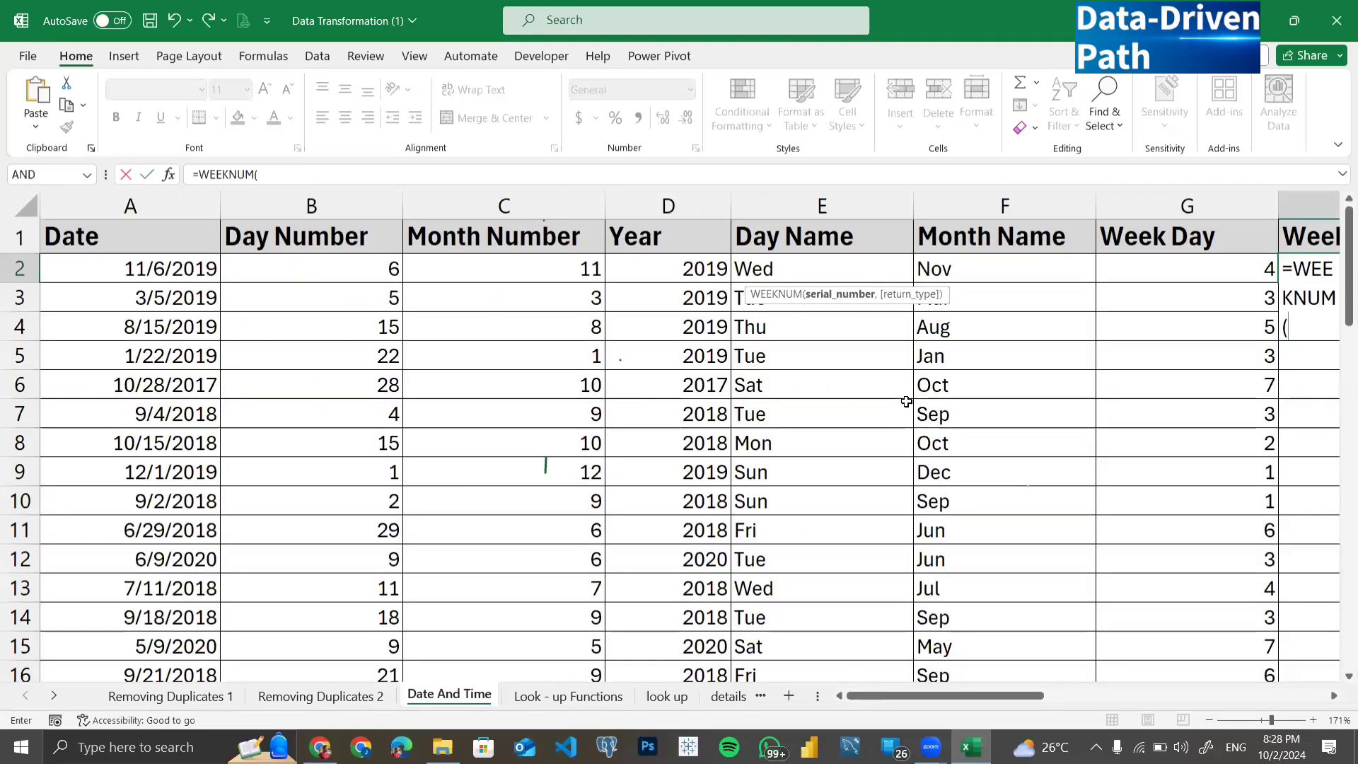
pyautogui.click(126, 268)
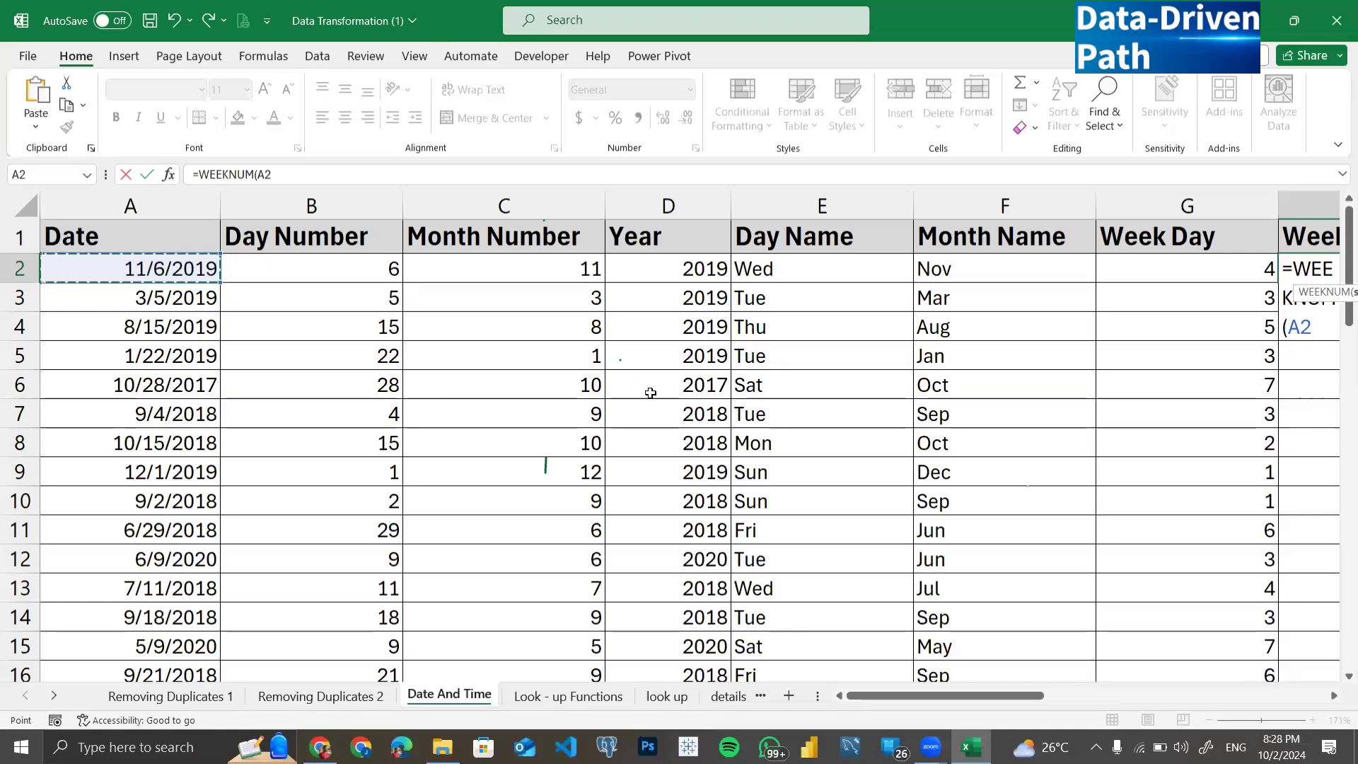
pyautogui.hscroll(5, 651, 393)
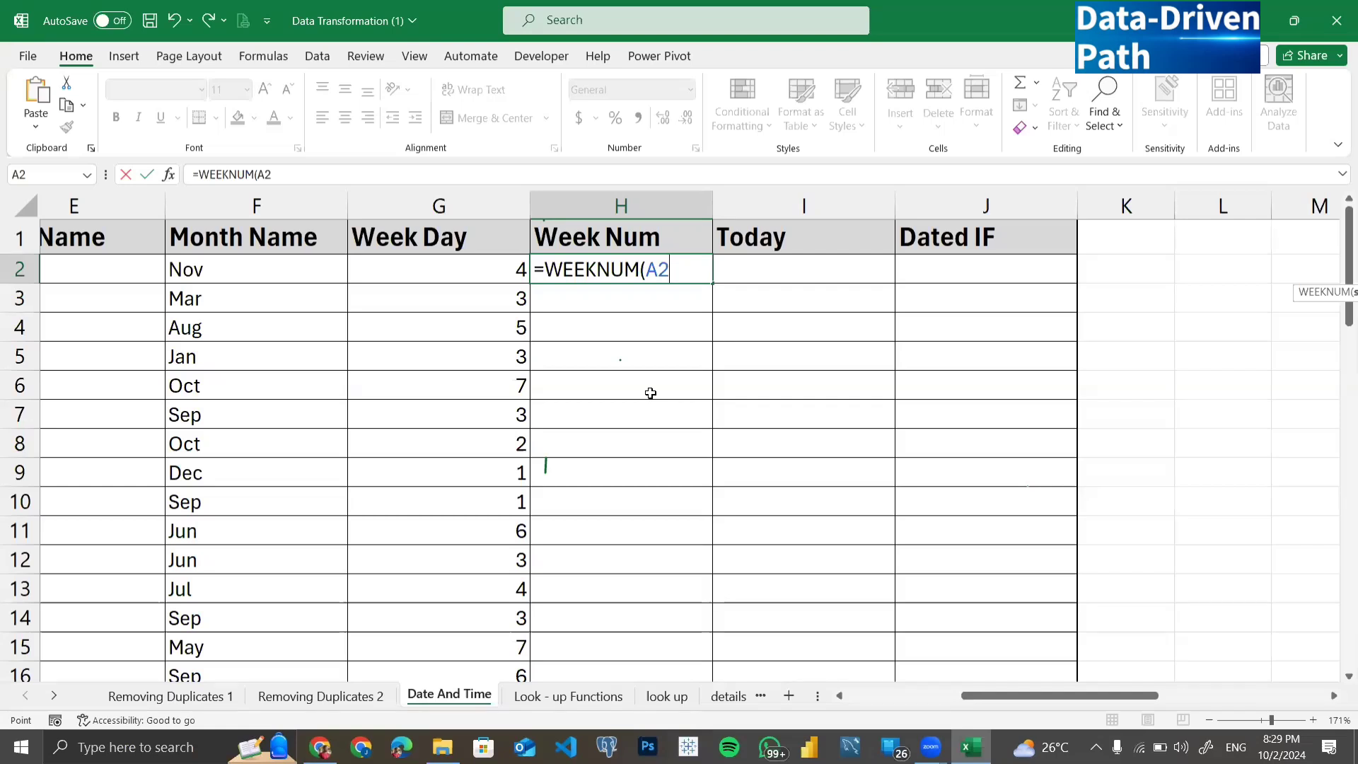
pyautogui.write(')')
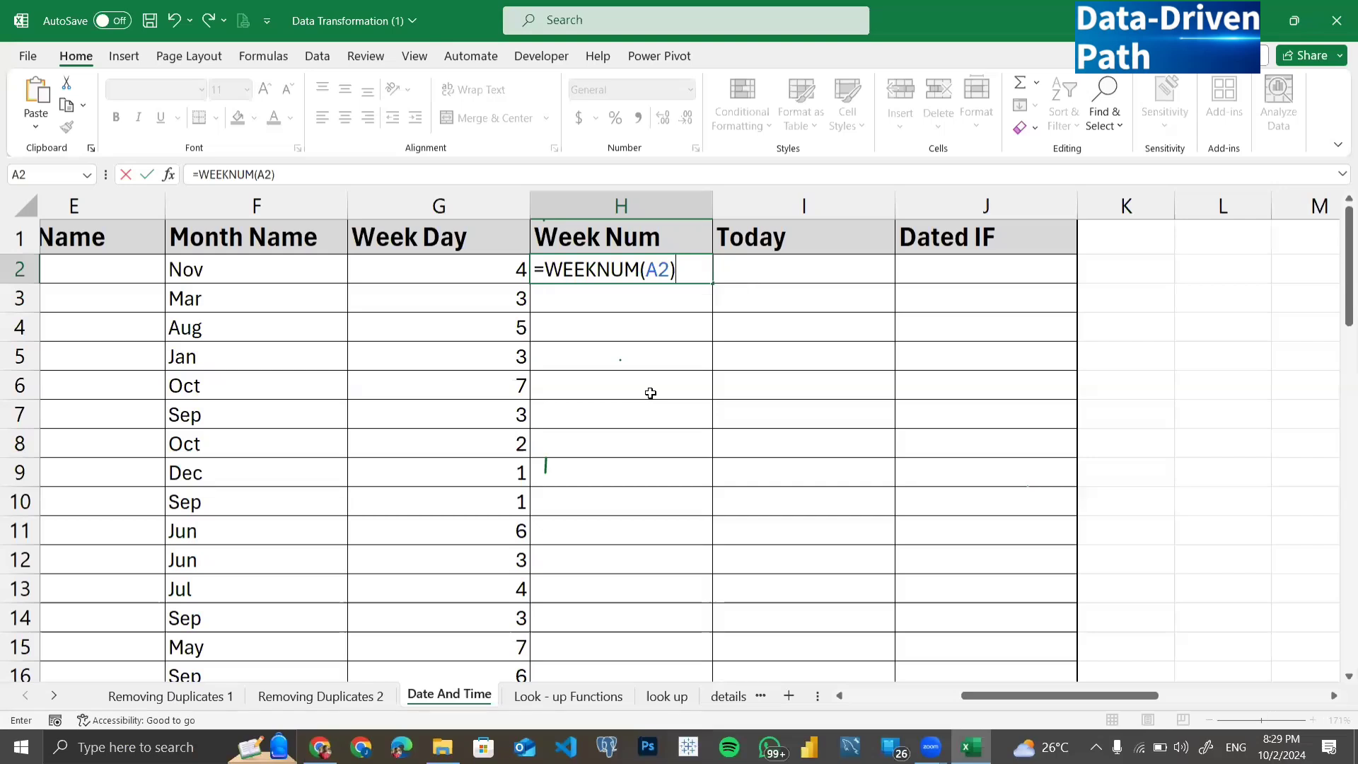
pyautogui.press('Return')
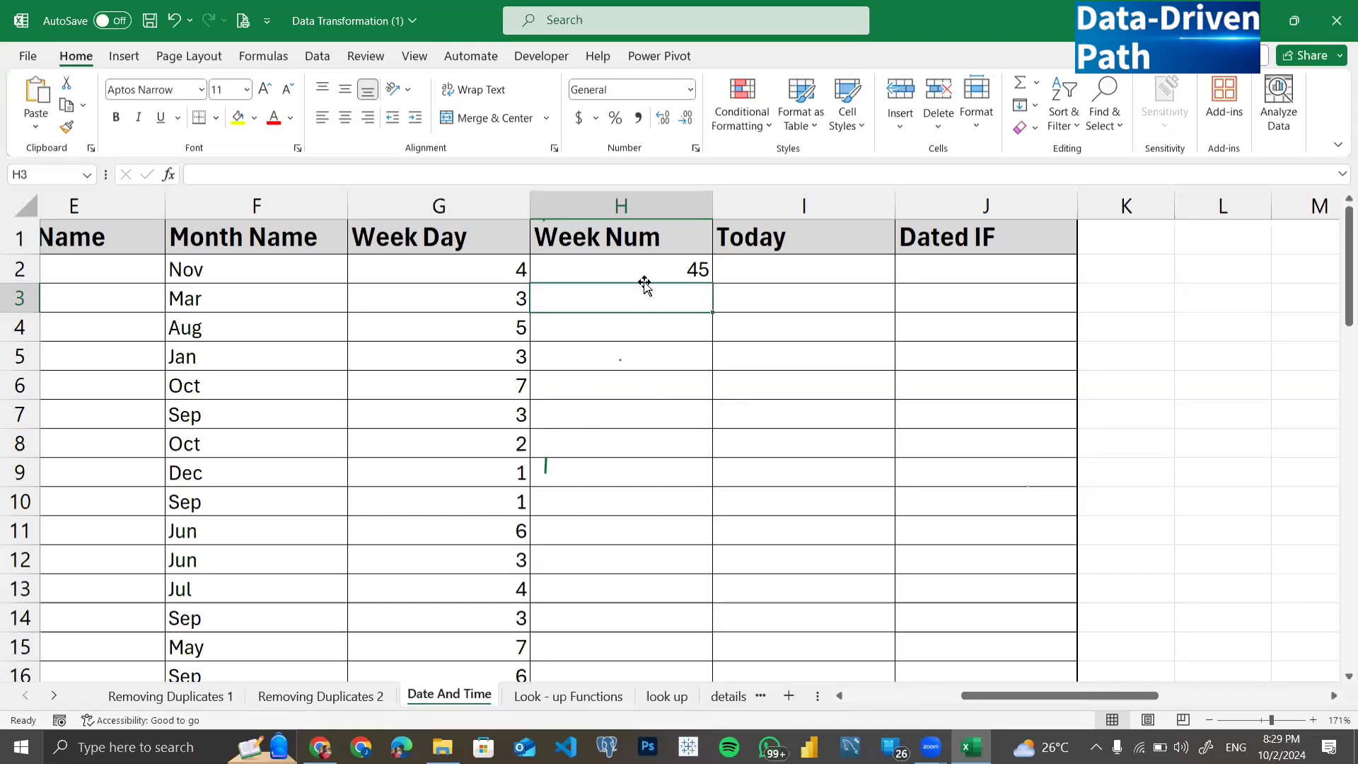
# Step: Fill the WEEKNUM formula from H2 down the rest of the Week Num column and check row 5 against its source date
pyautogui.click(625, 267)
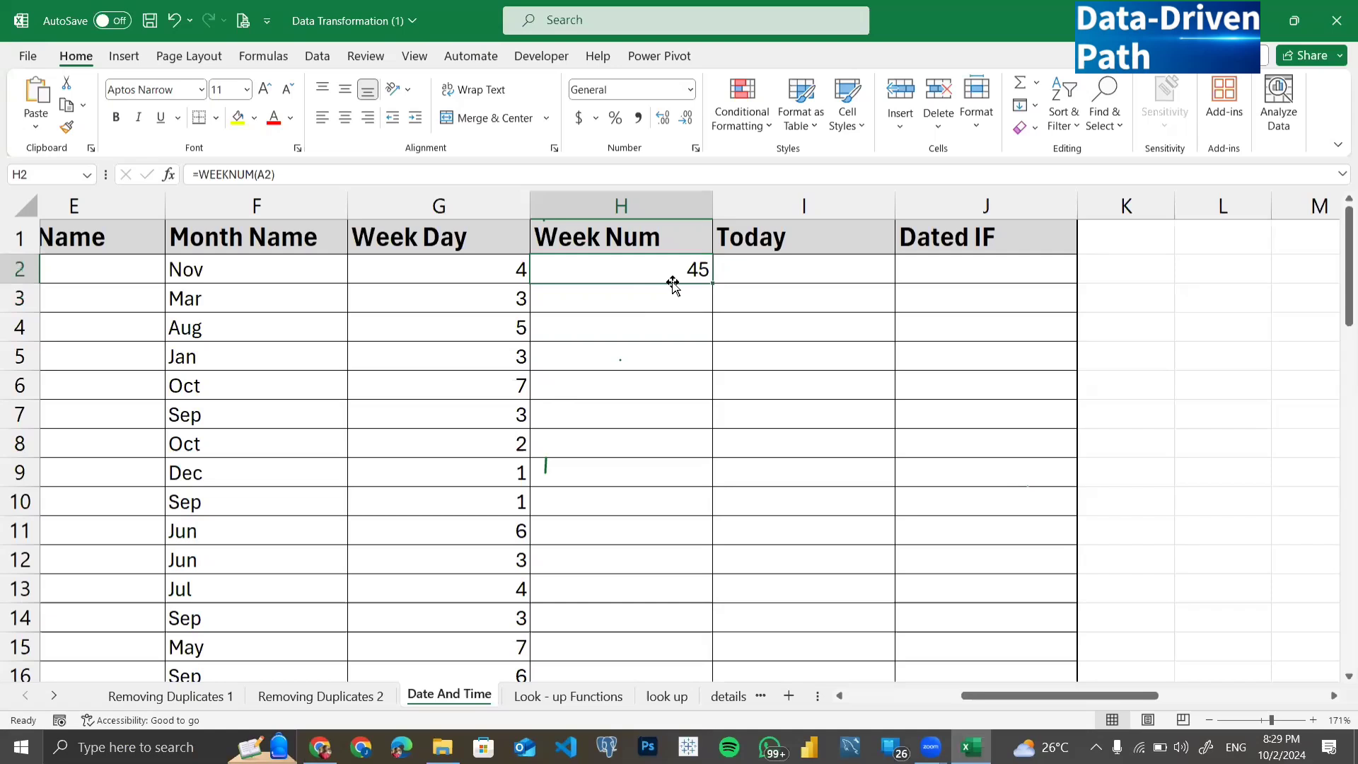
pyautogui.doubleClick(713, 283)
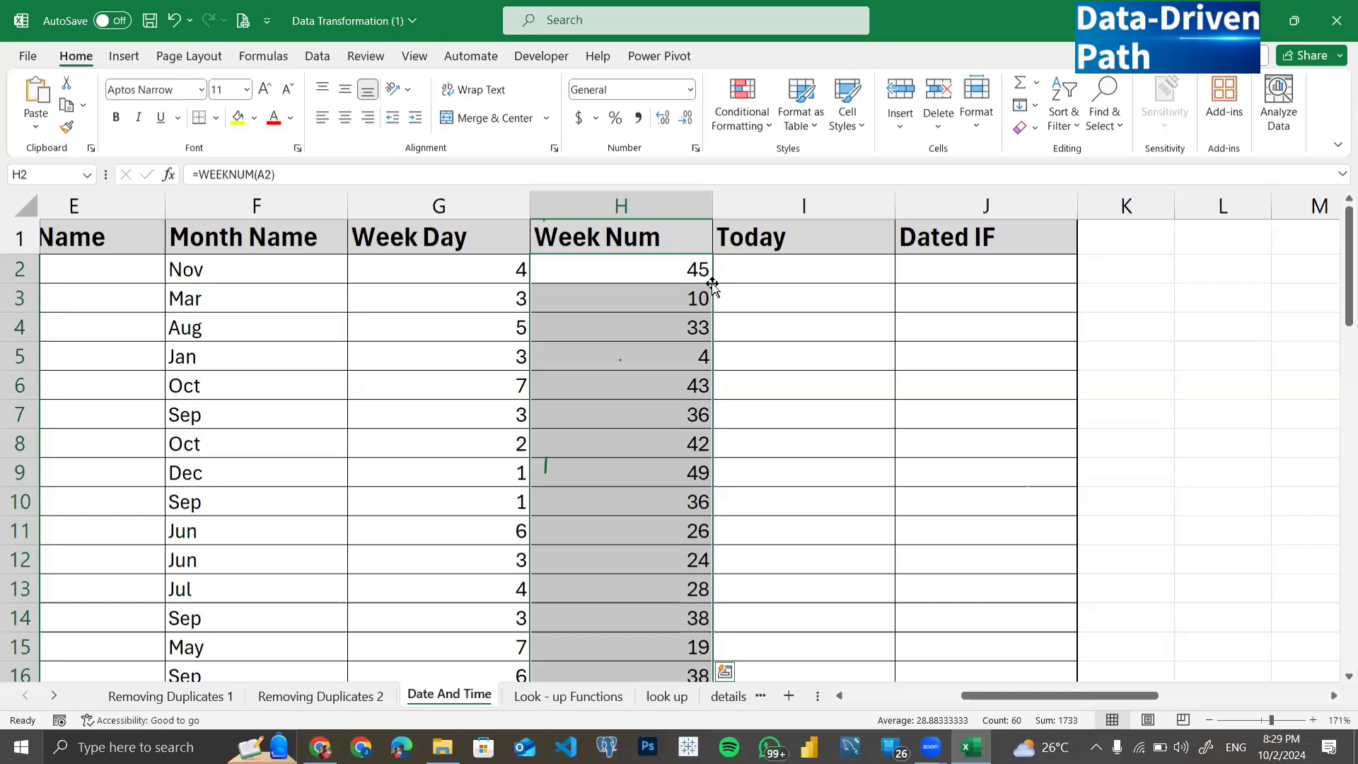
pyautogui.click(643, 348)
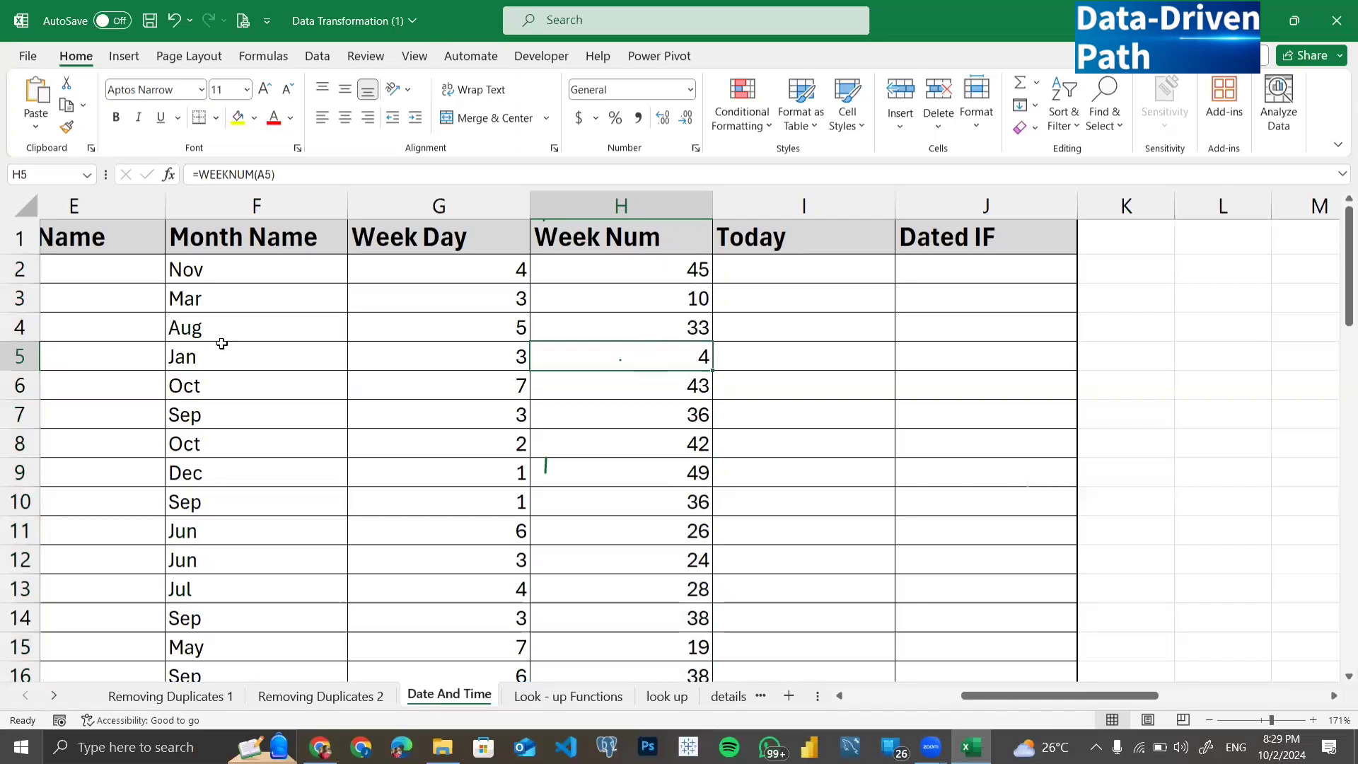
pyautogui.click(21, 357)
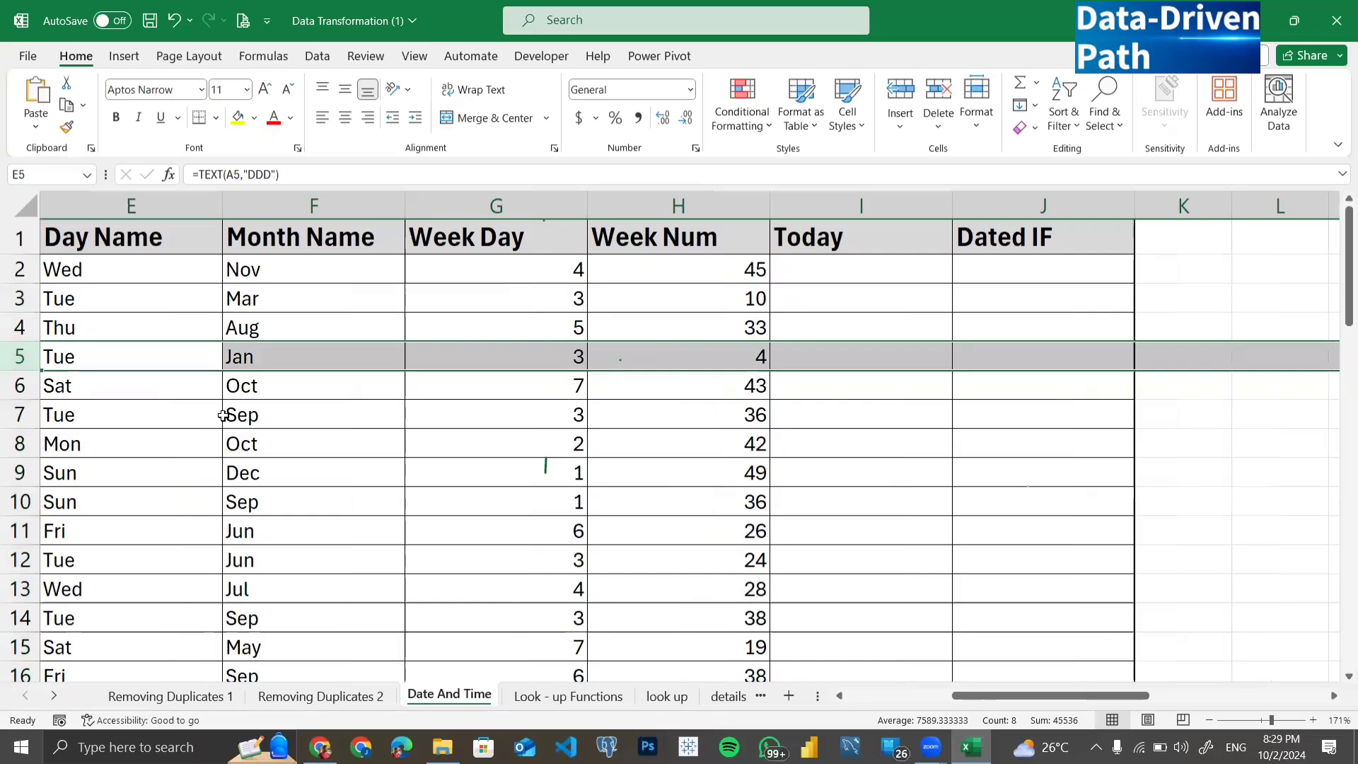
pyautogui.hscroll(-3, 167, 352)
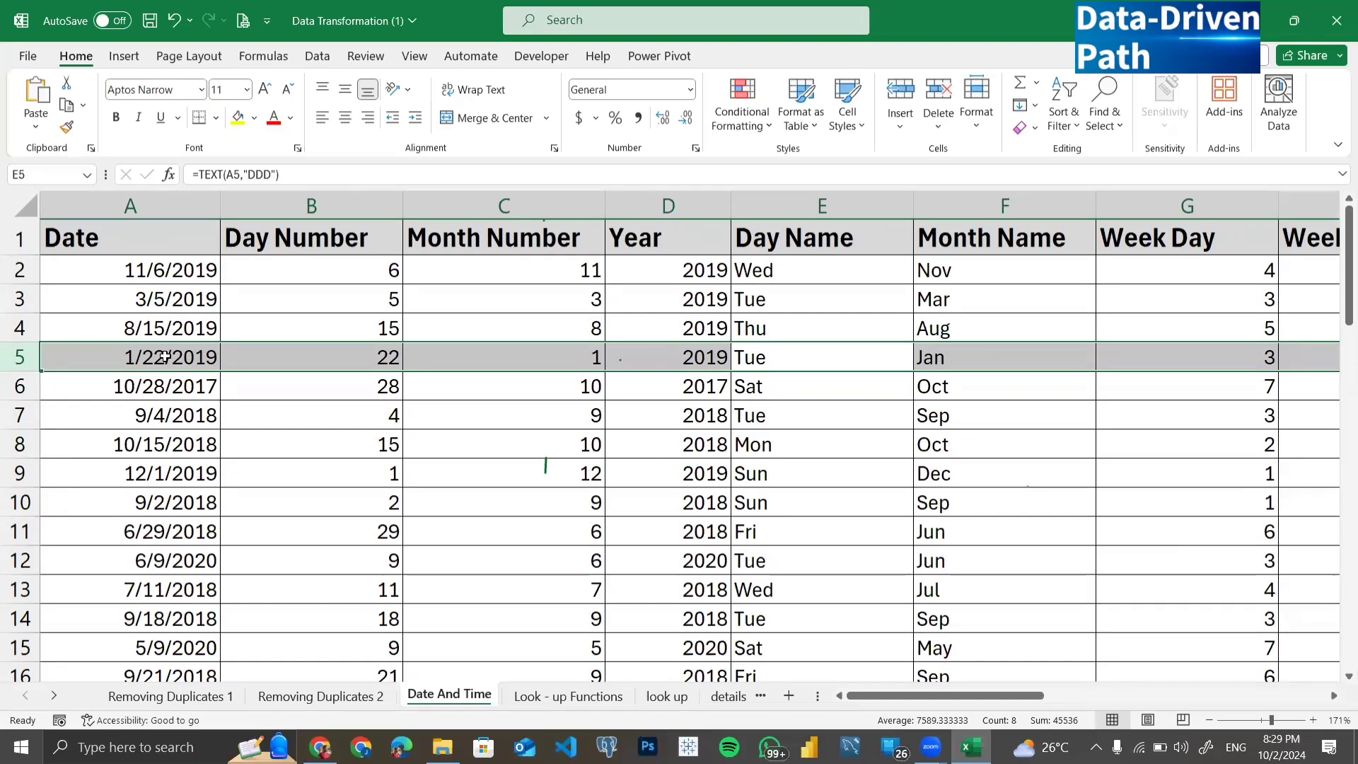
pyautogui.hscroll(1, 663, 413)
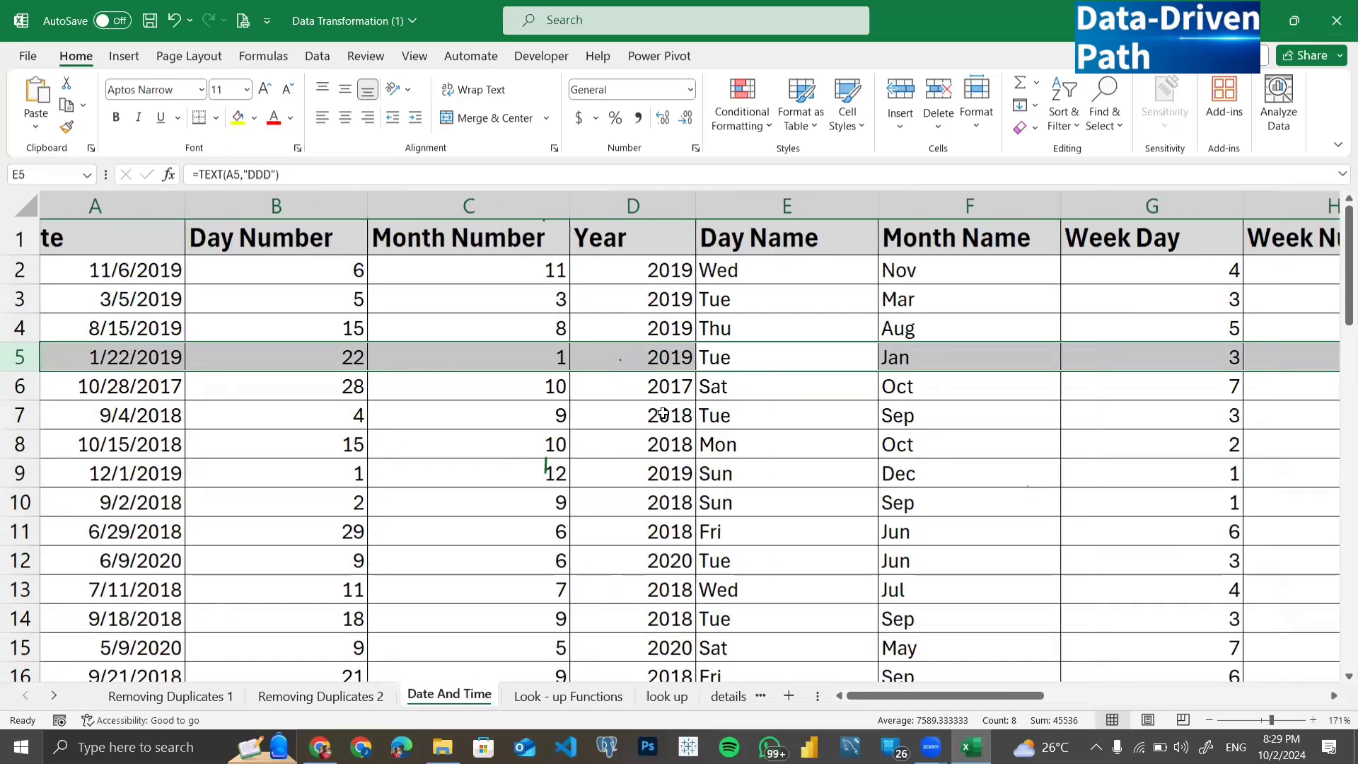
pyautogui.hscroll(6, 663, 413)
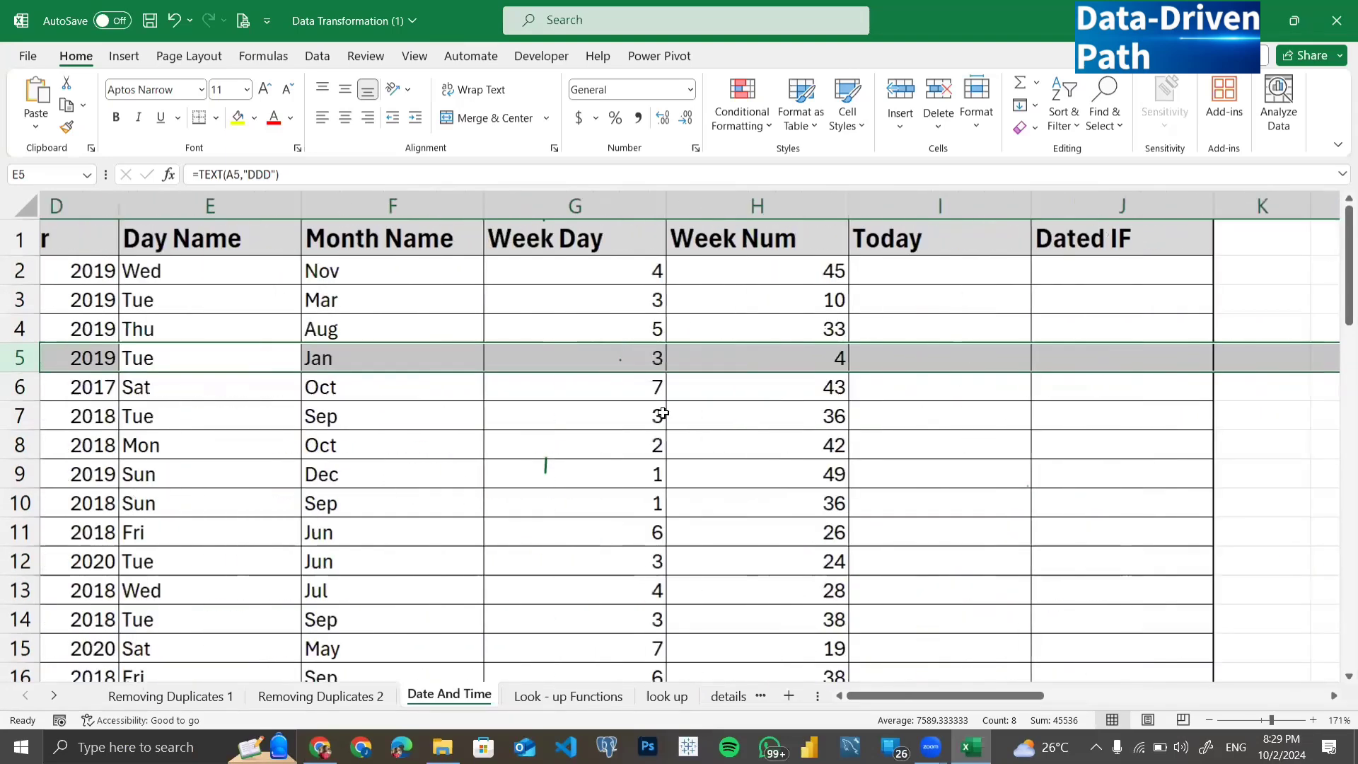
# Step: Enter =TODAY() in cell I2 of the Today column
pyautogui.click(593, 273)
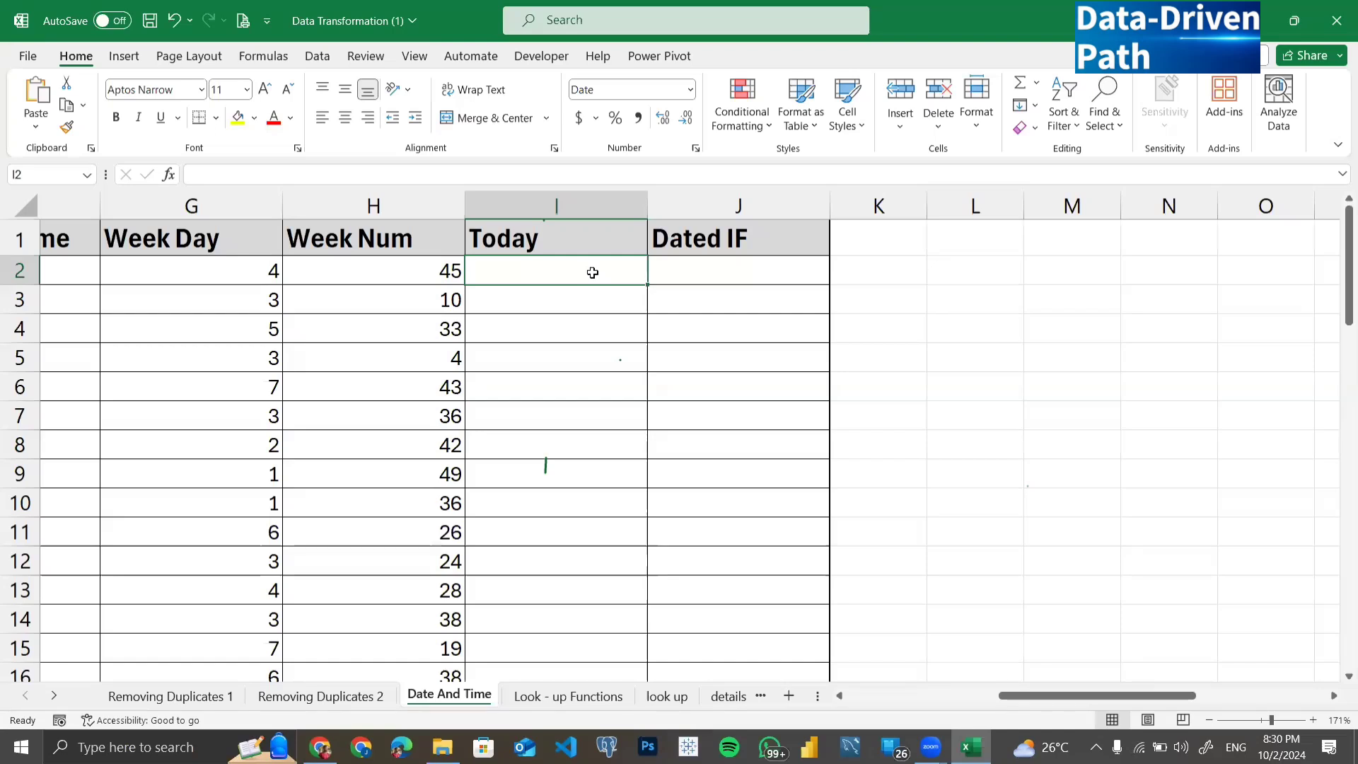
pyautogui.write('=T')
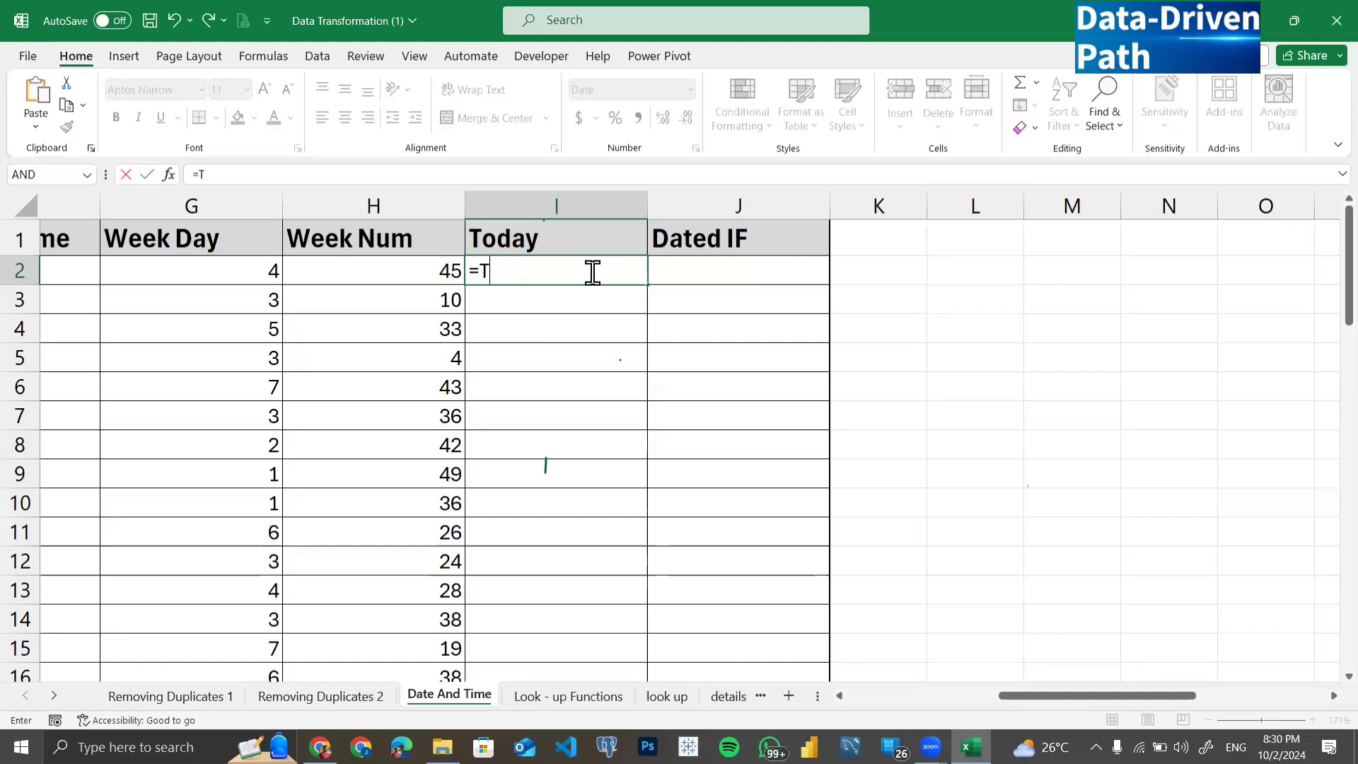
pyautogui.write('ODAY')
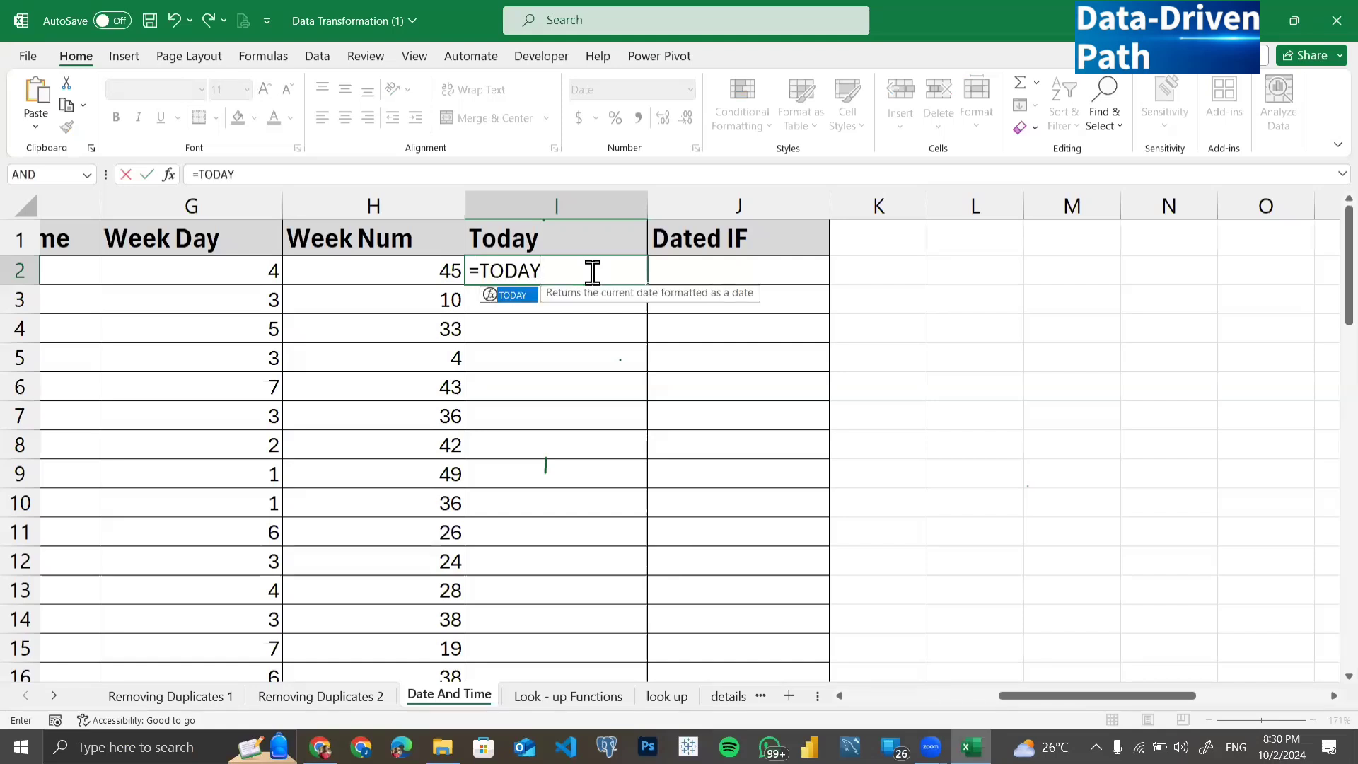
pyautogui.write('()')
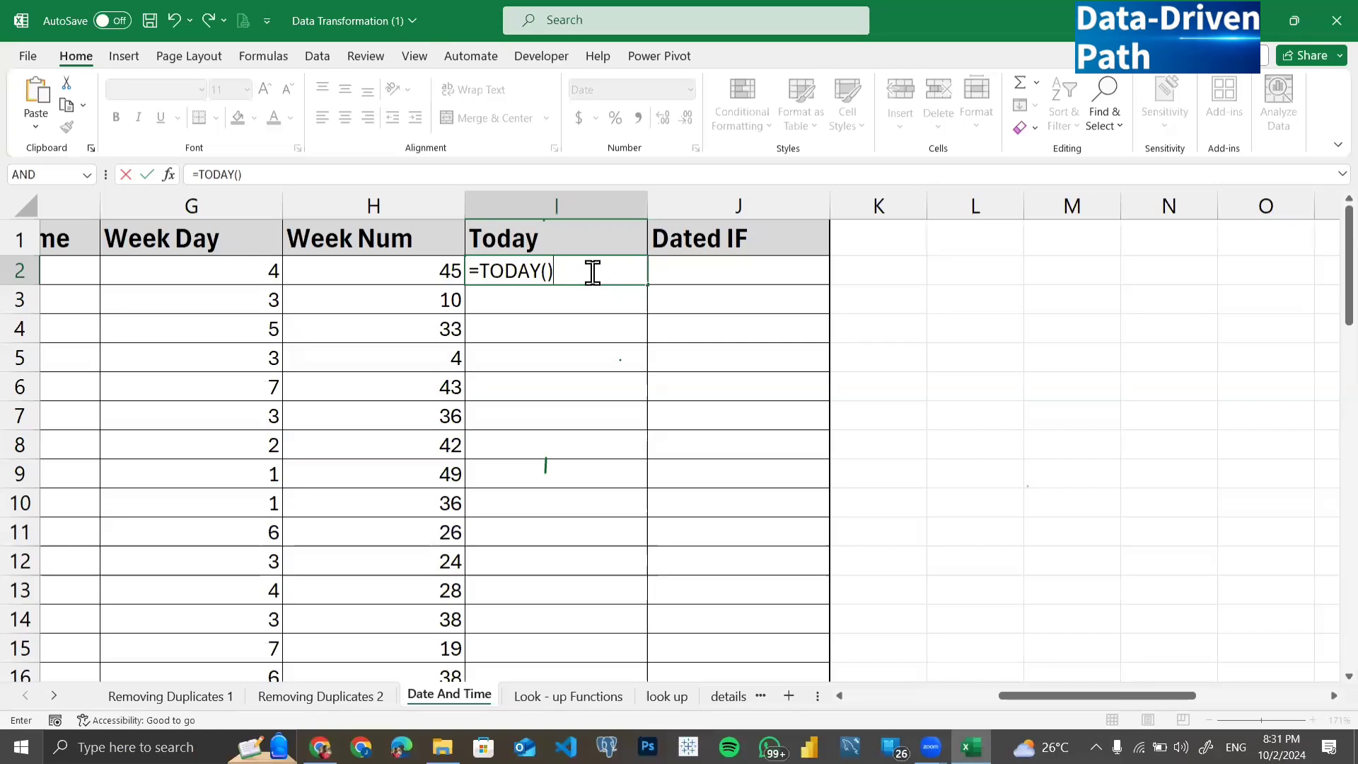
pyautogui.press('Return')
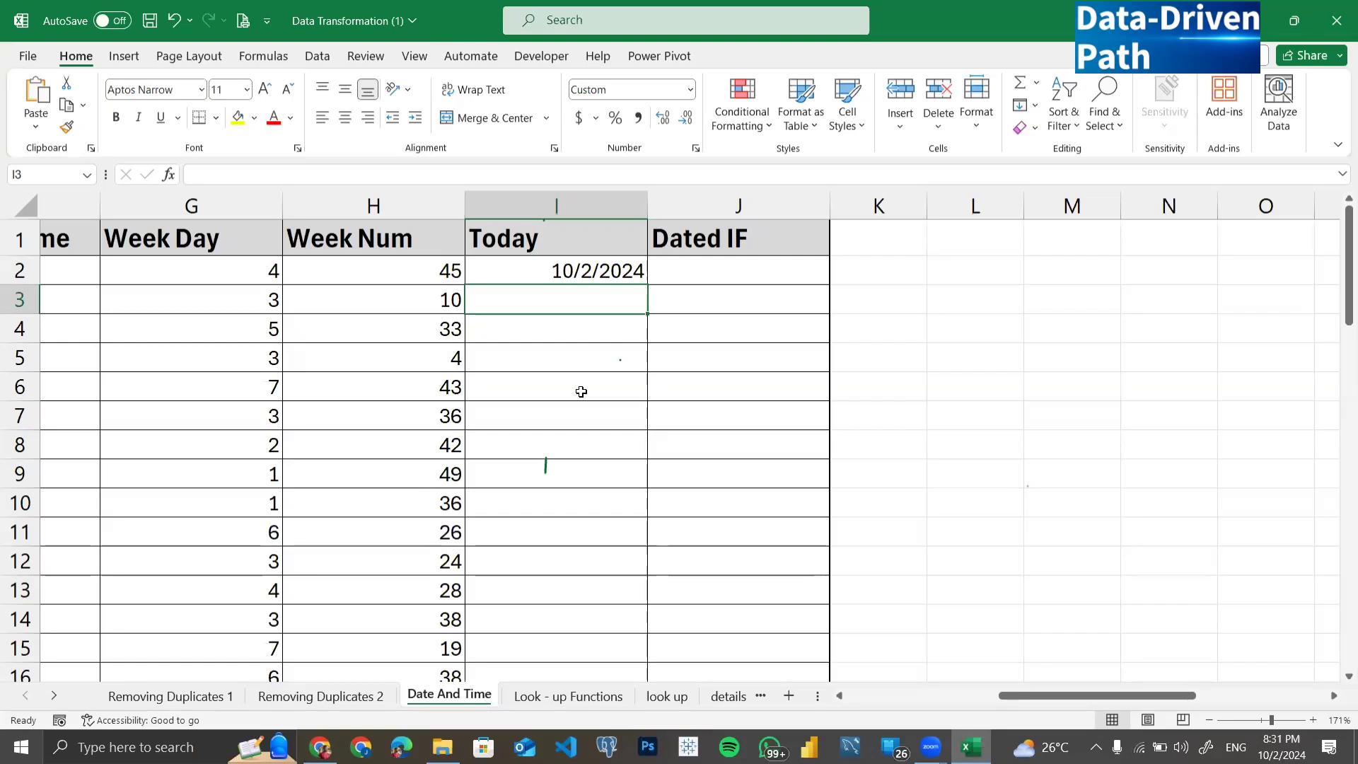
pyautogui.press('Up')
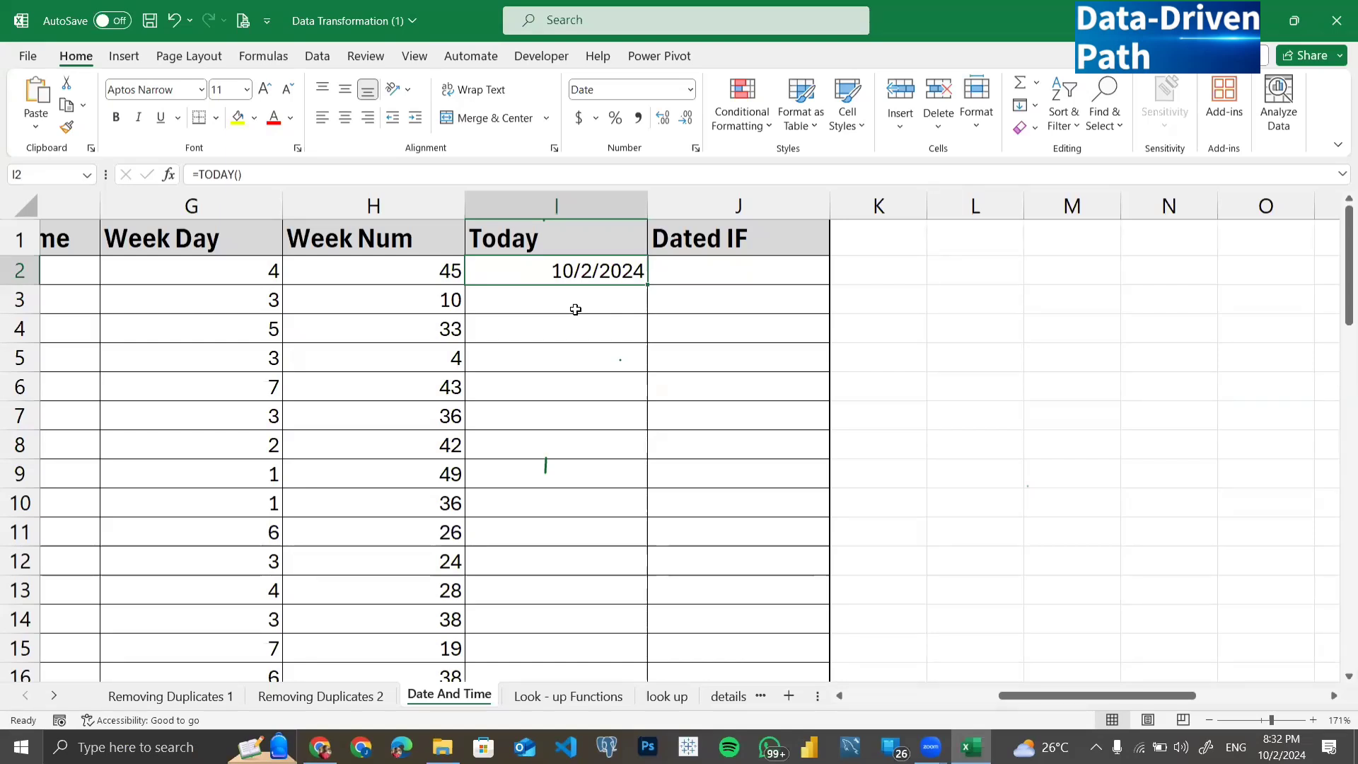
pyautogui.click(552, 326)
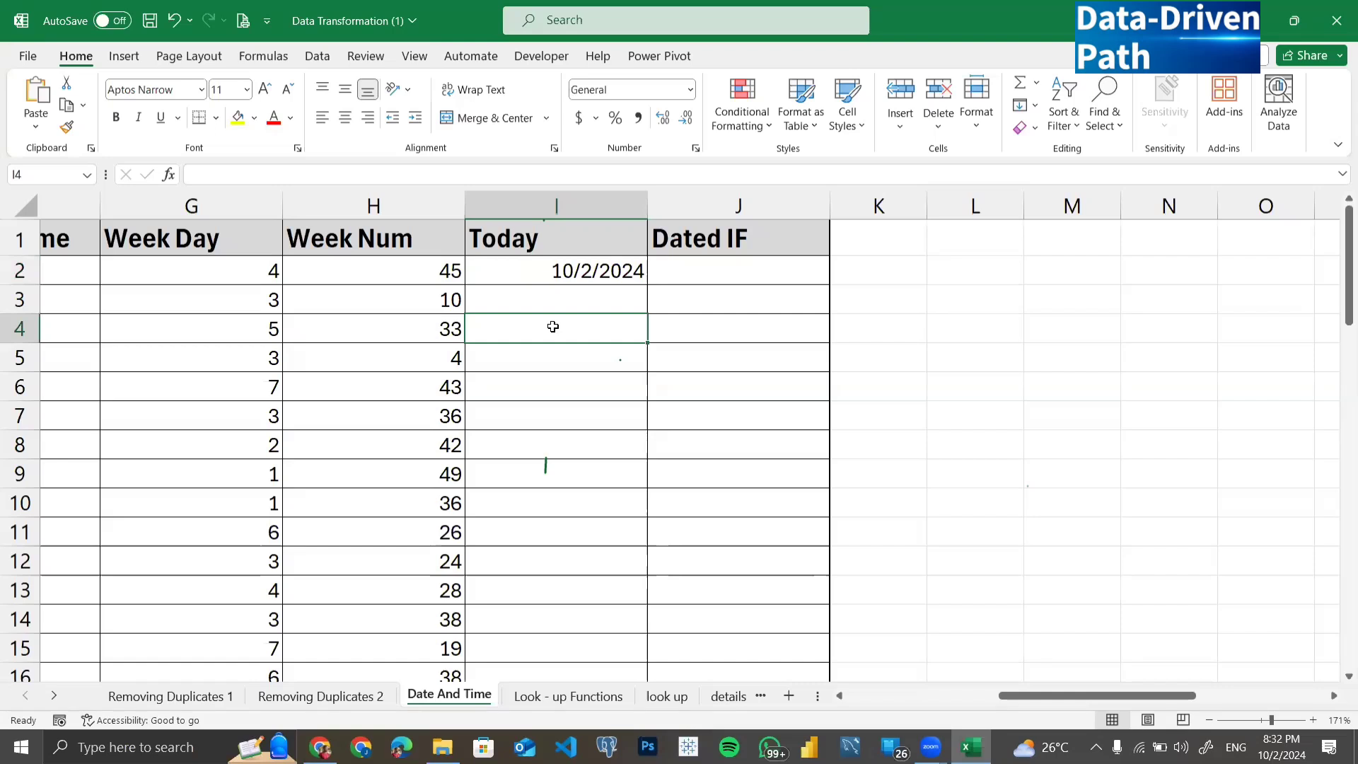
pyautogui.hotkey('ctrl', ';')
pyautogui.hotkey('ctrl', 'z')
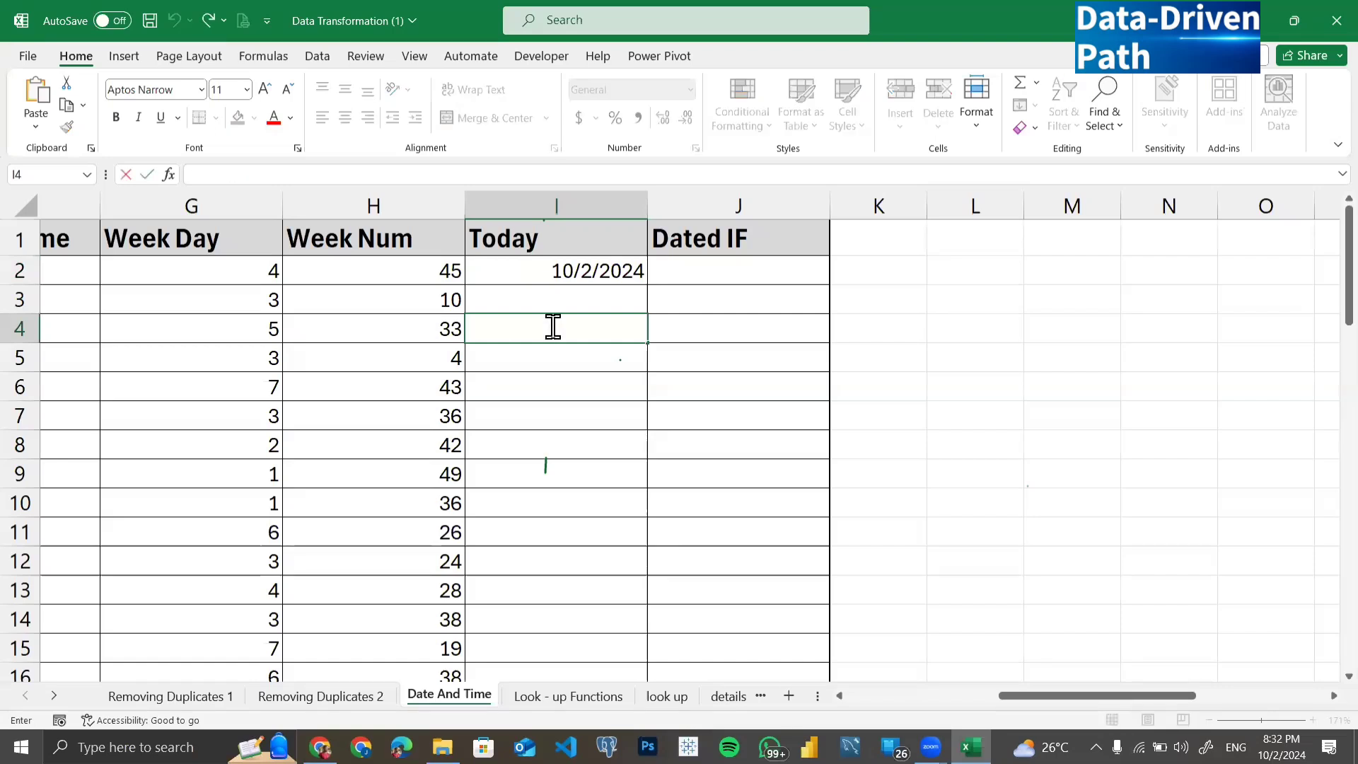
pyautogui.press('Return')
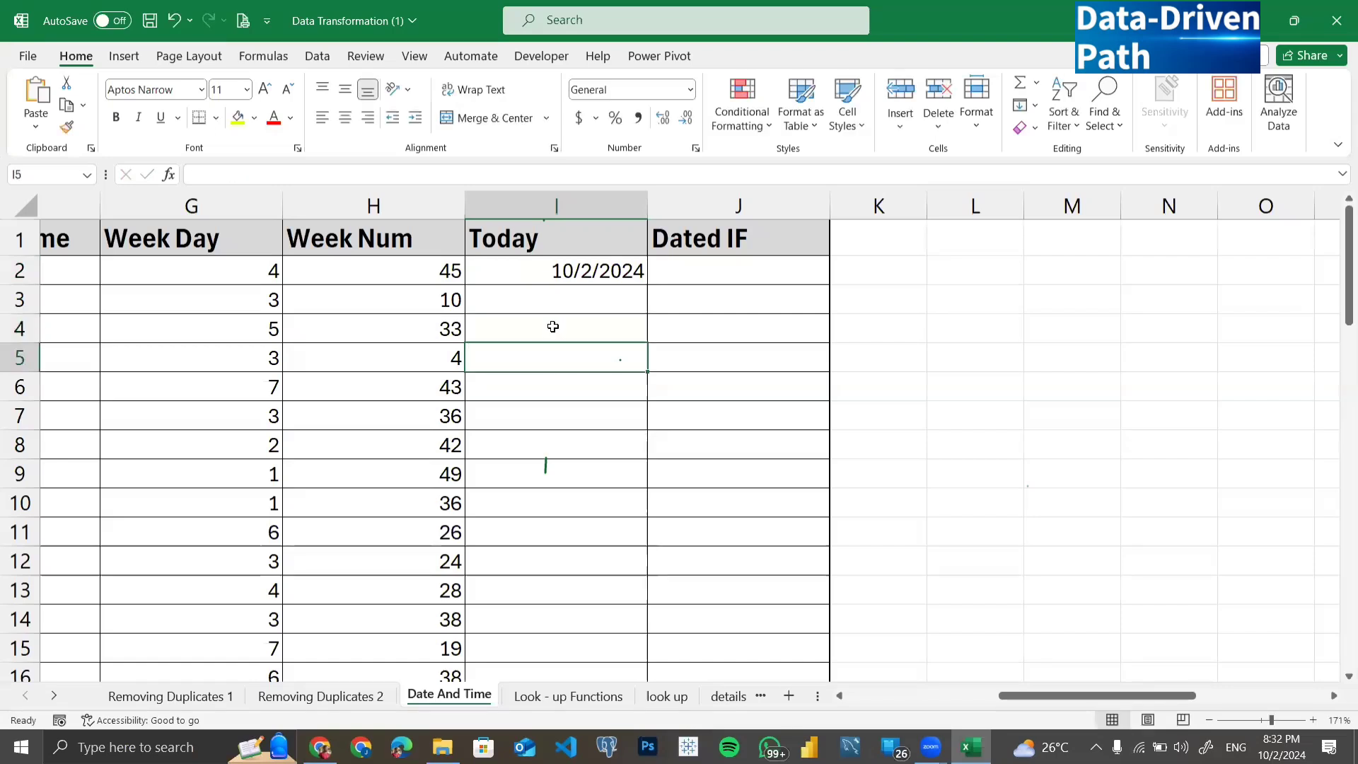
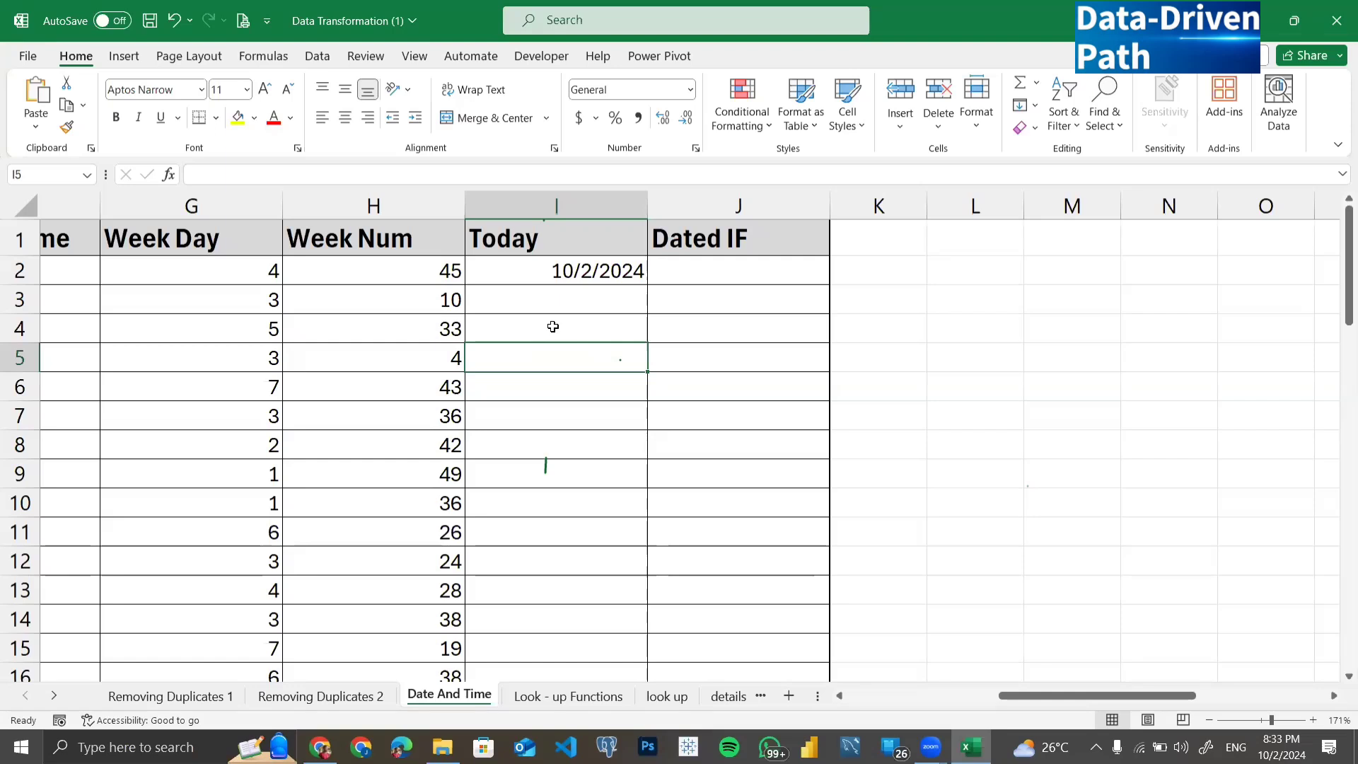
# Step: Insert the current date 10/2/2024 as a static value in cell I5 and compare its content with the TODAY formula in I2
pyautogui.hotkey('ctrl', ';')
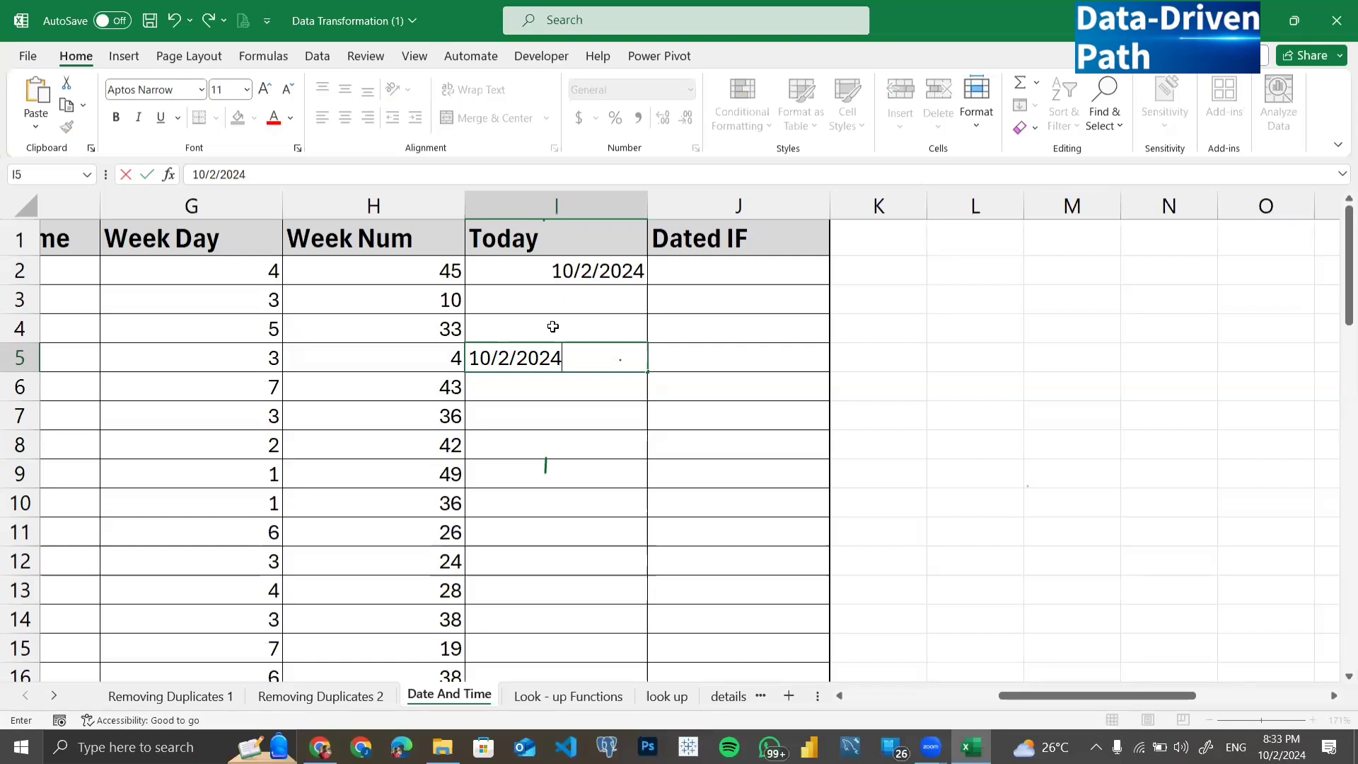
pyautogui.press('Return')
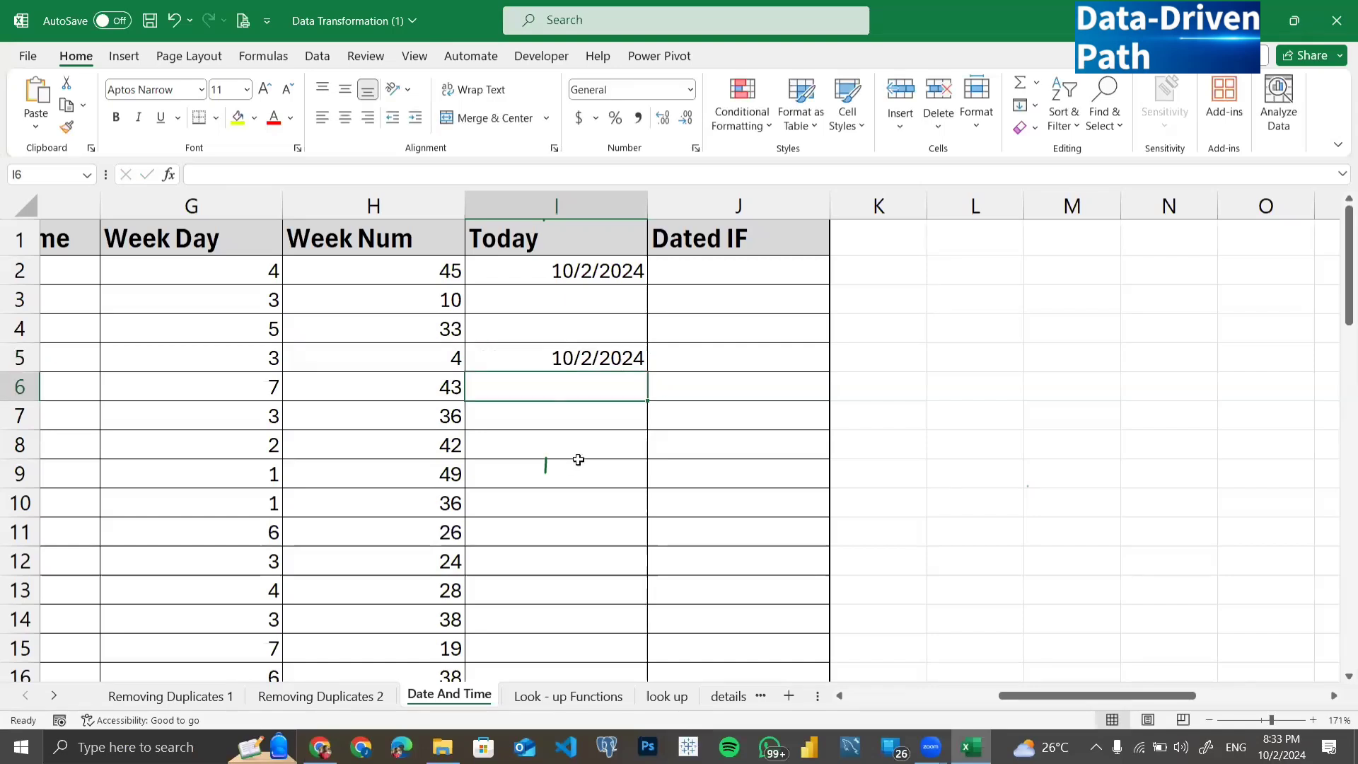
pyautogui.click(549, 274)
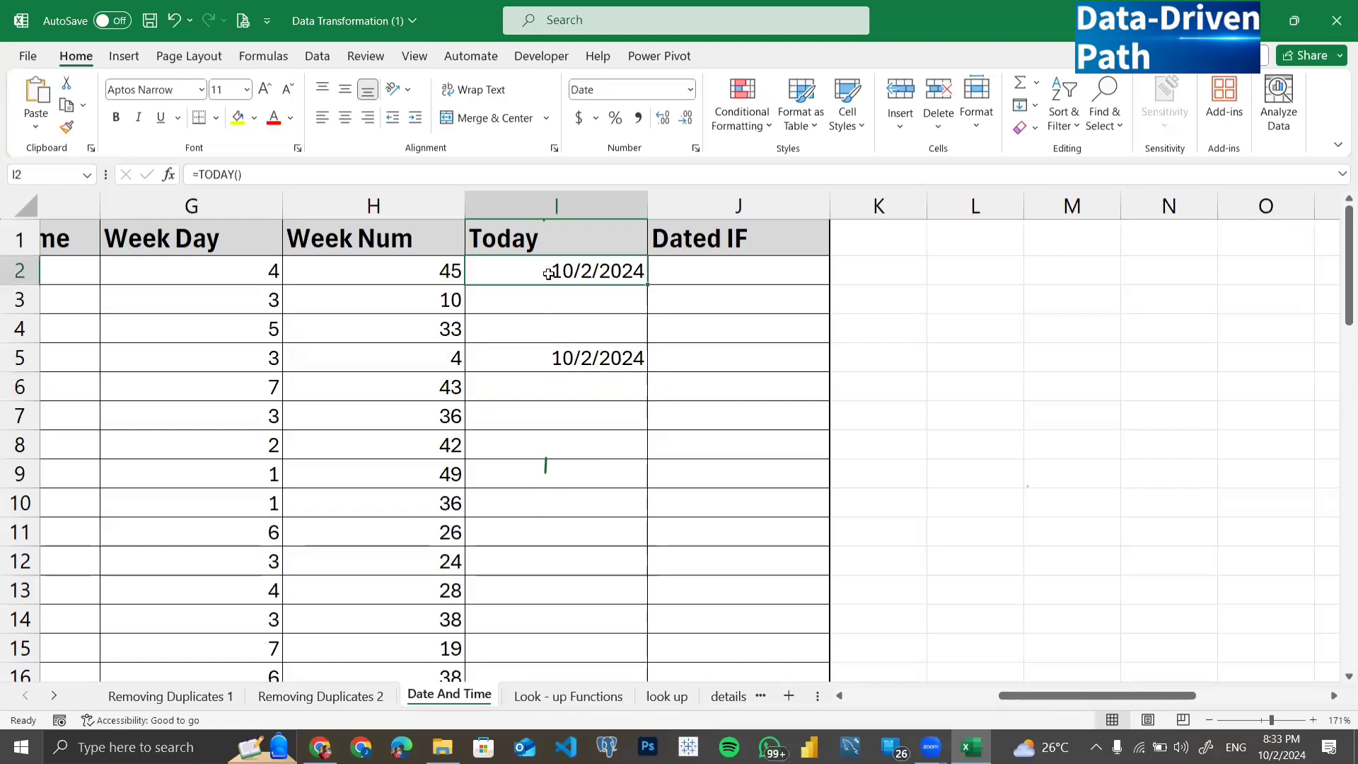
pyautogui.click(563, 358)
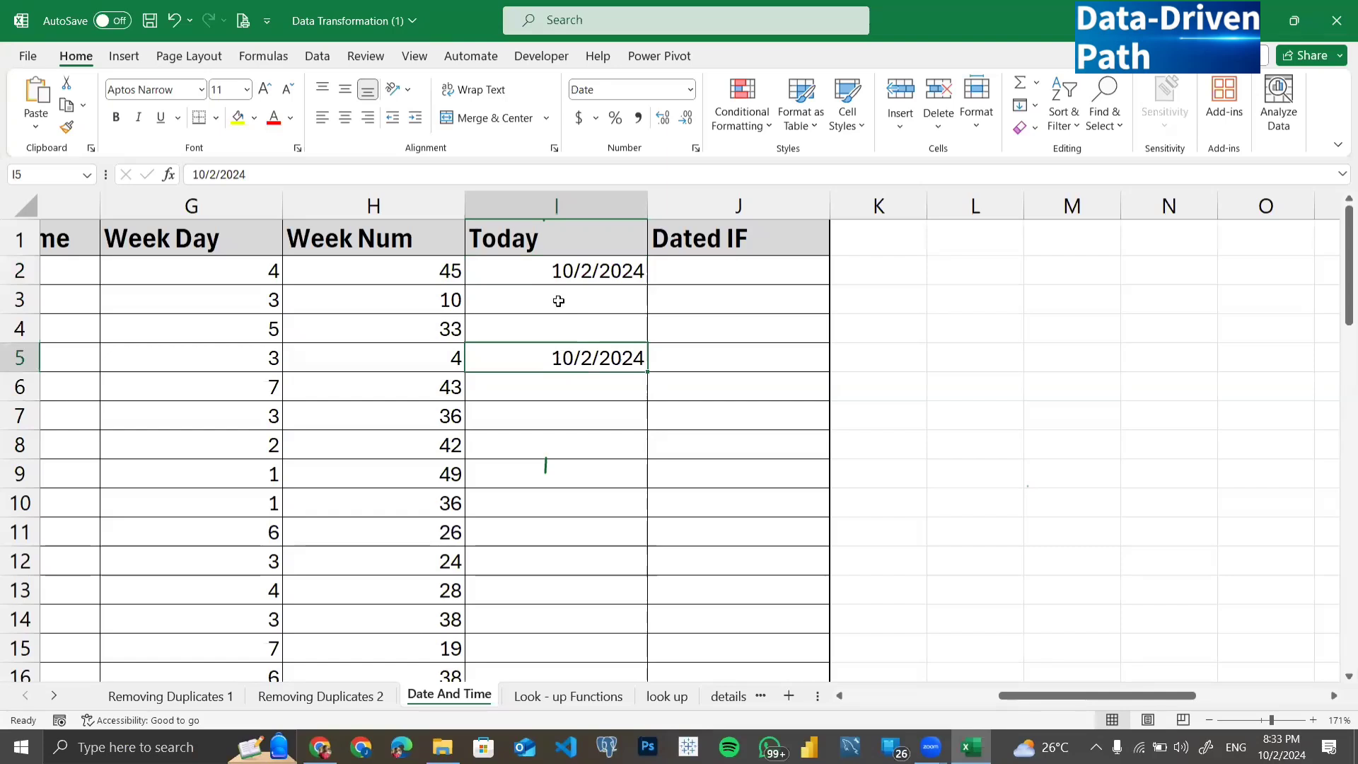
# Step: Compare the TODAY formula in I2 with the static date in I5, and clear cell I5
pyautogui.click(557, 271)
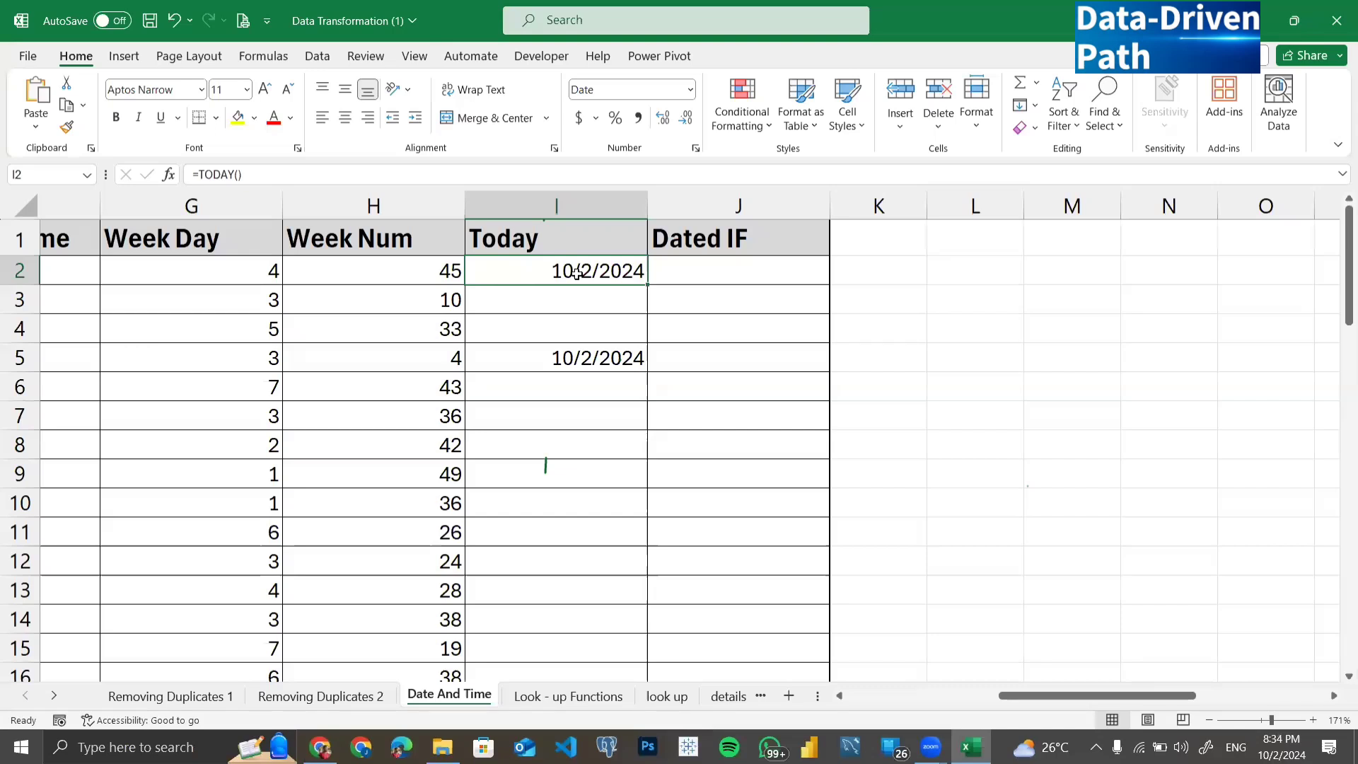
pyautogui.click(557, 357)
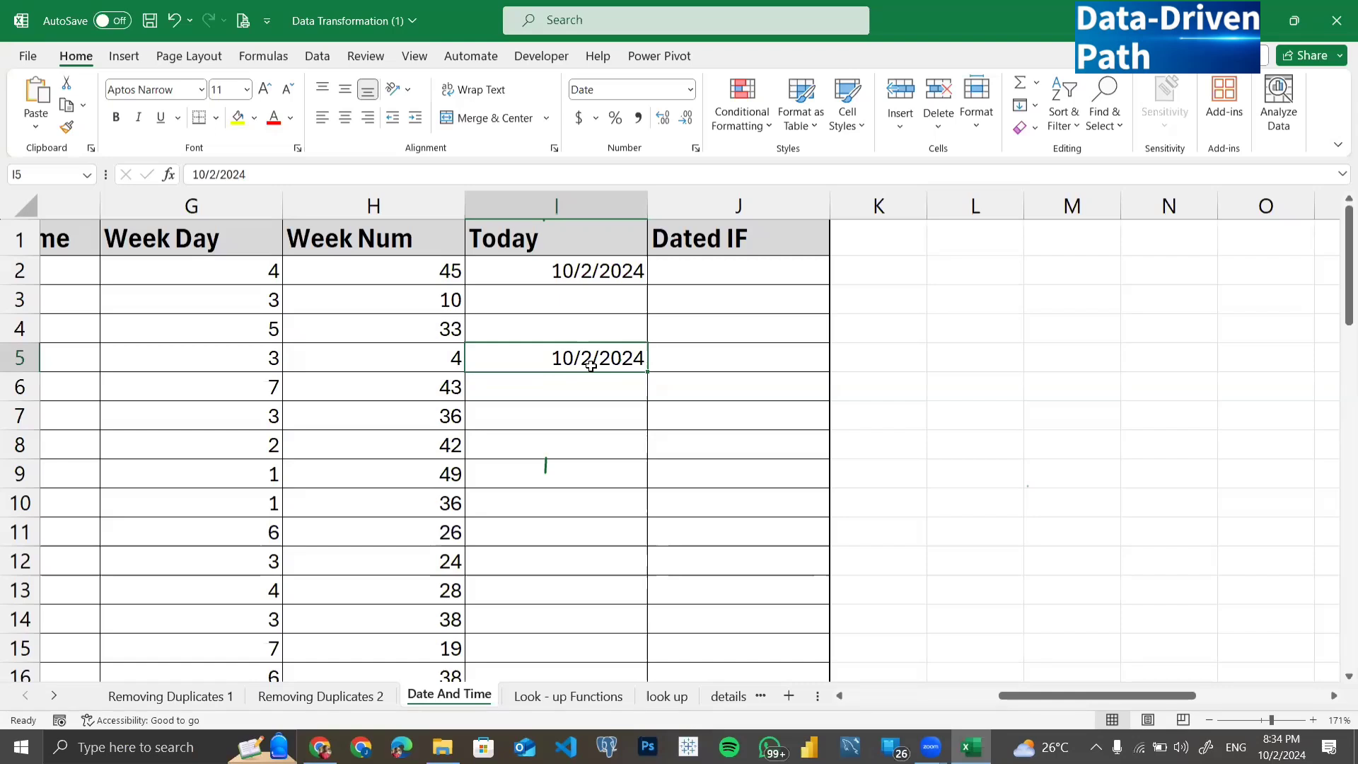
pyautogui.press('Delete')
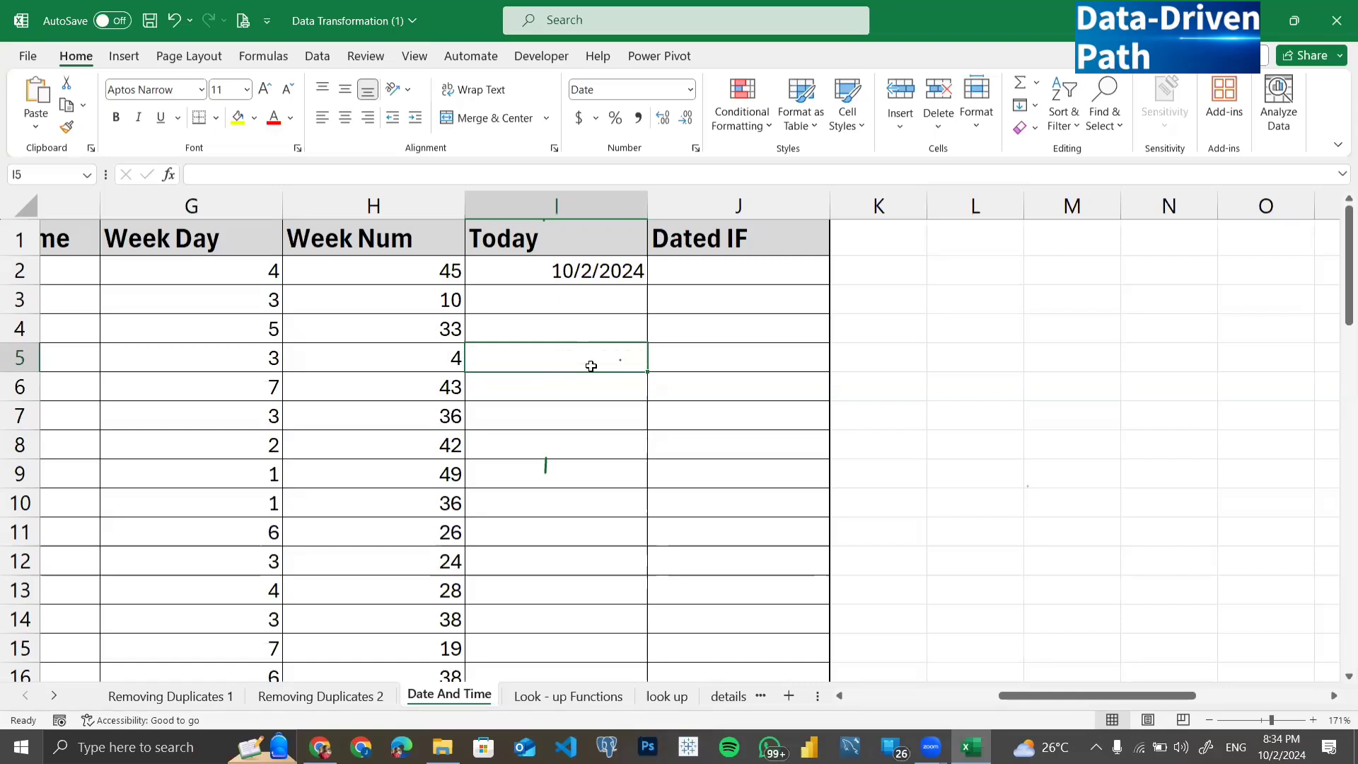
# Step: Fill the TODAY formula from I2 down the rest of the Today column
pyautogui.click(559, 266)
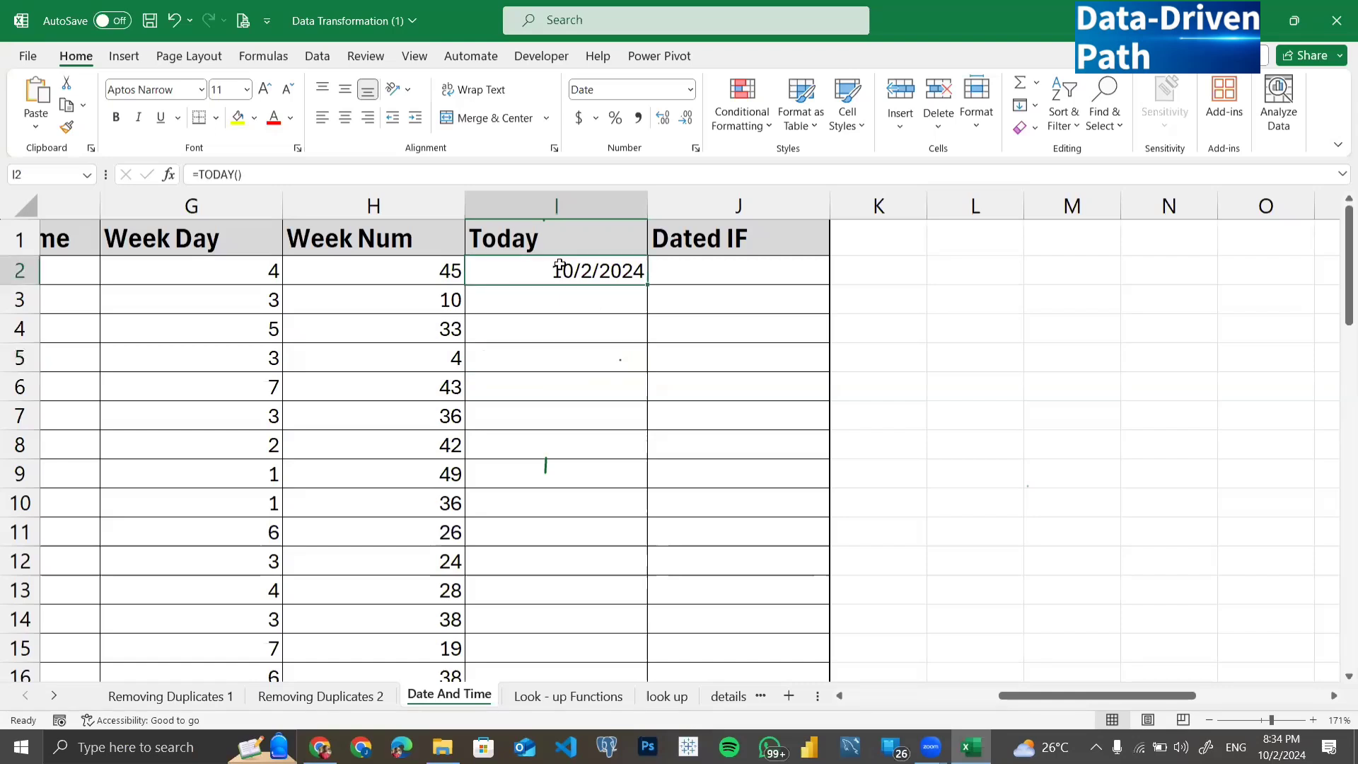
pyautogui.doubleClick(649, 283)
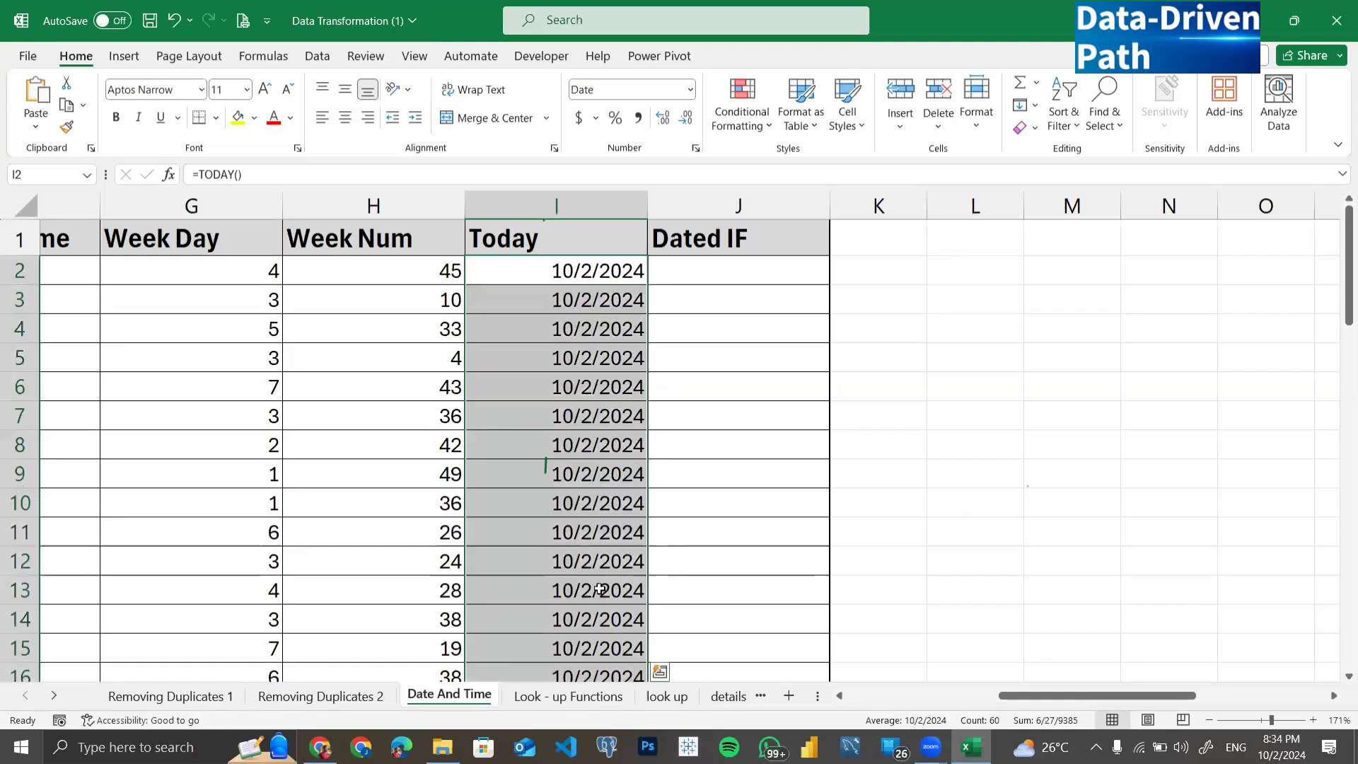
pyautogui.press('Down')
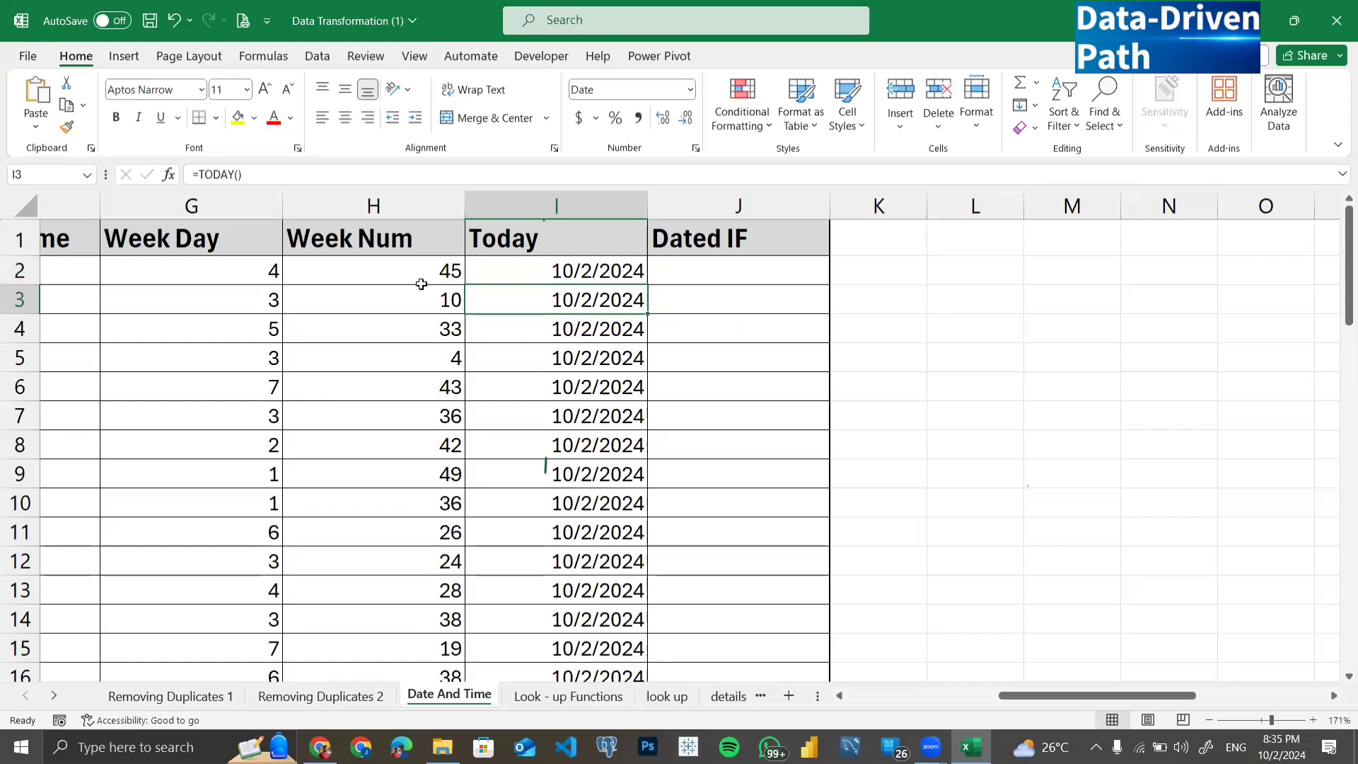
# Step: Insert the current date 10/2/2024 as a static value in cell L2 and clear it again
pyautogui.click(718, 248)
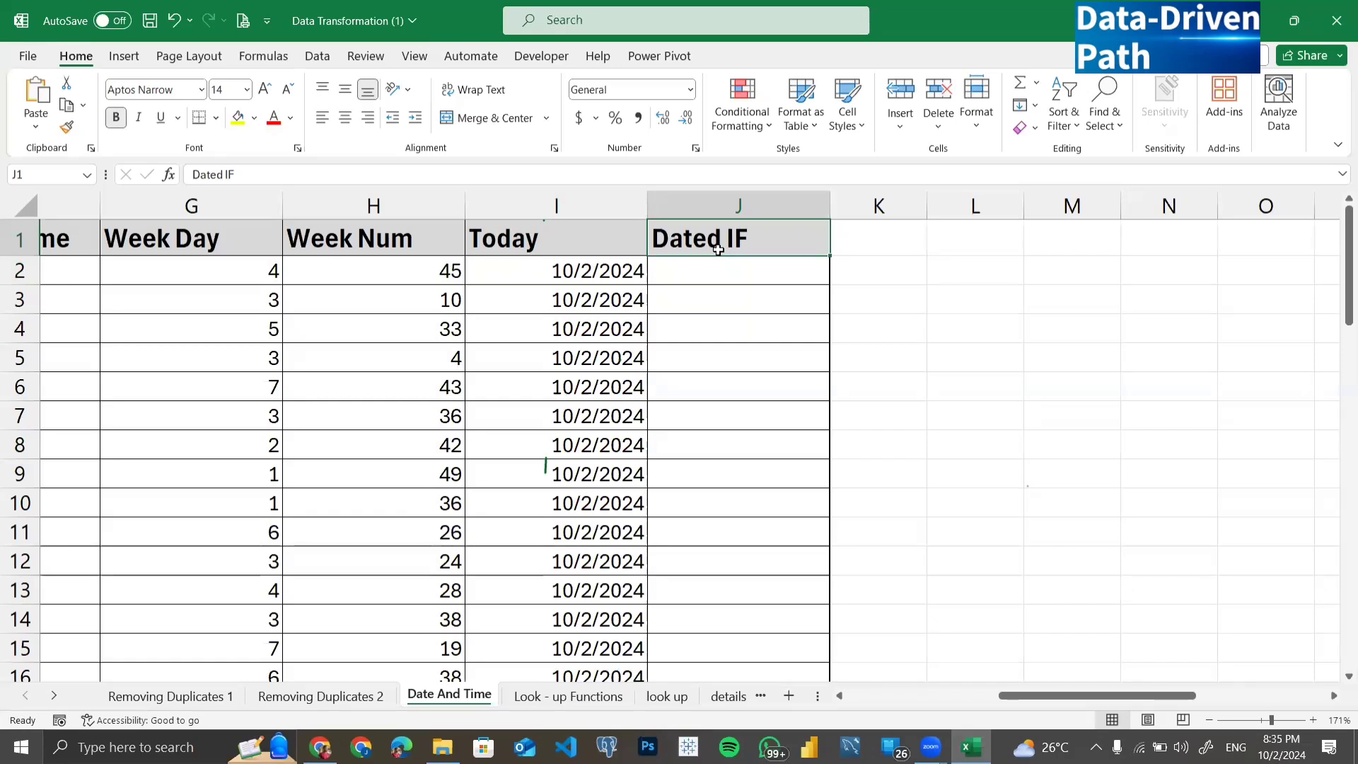
pyautogui.click(974, 262)
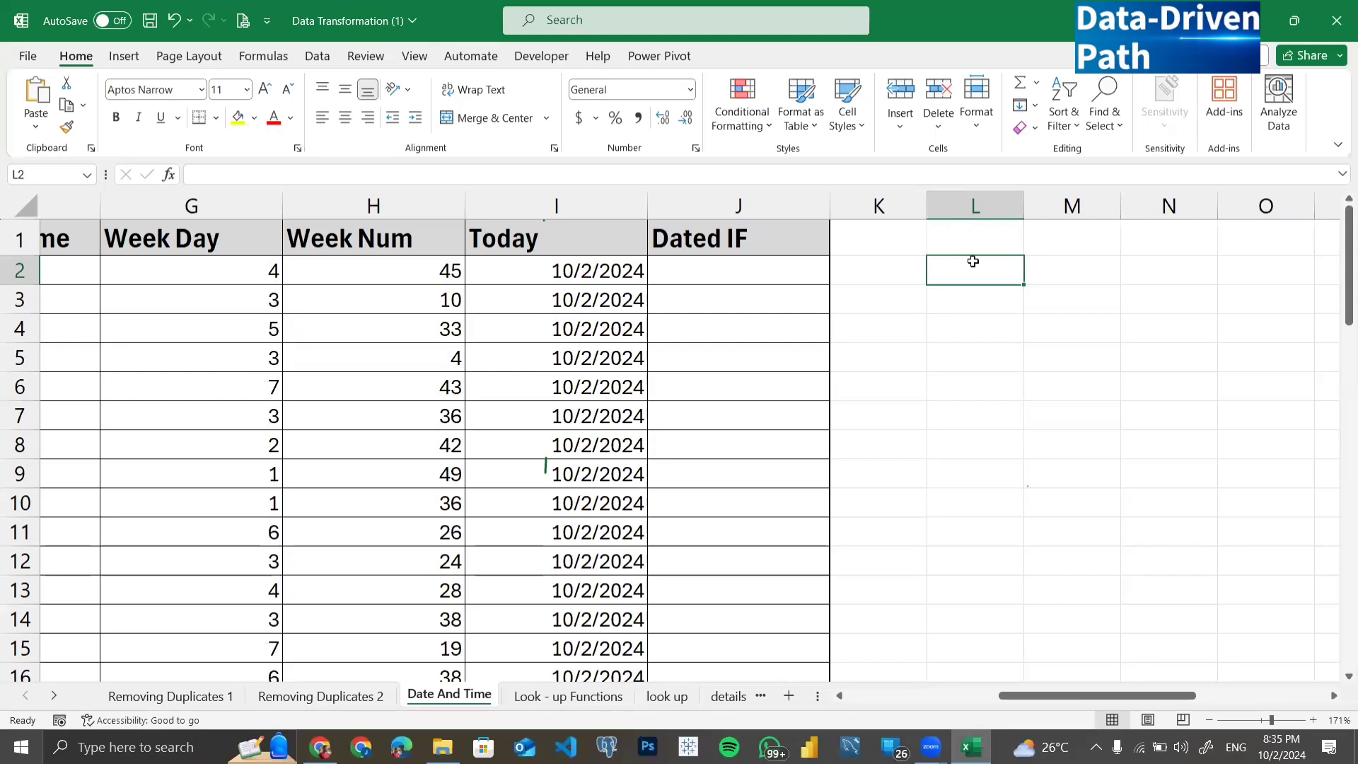
pyautogui.write(':')
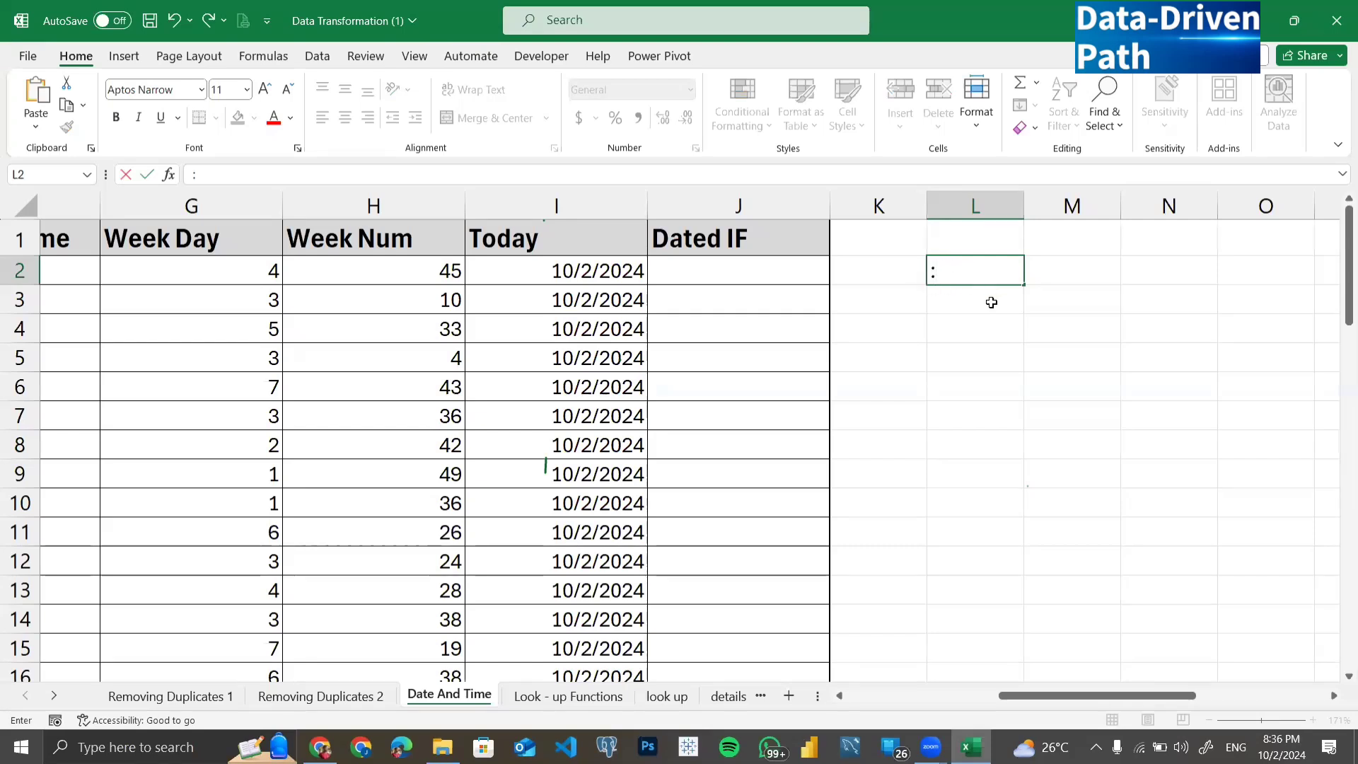
pyautogui.press('BackSpace')
pyautogui.hotkey('ctrl', ';')
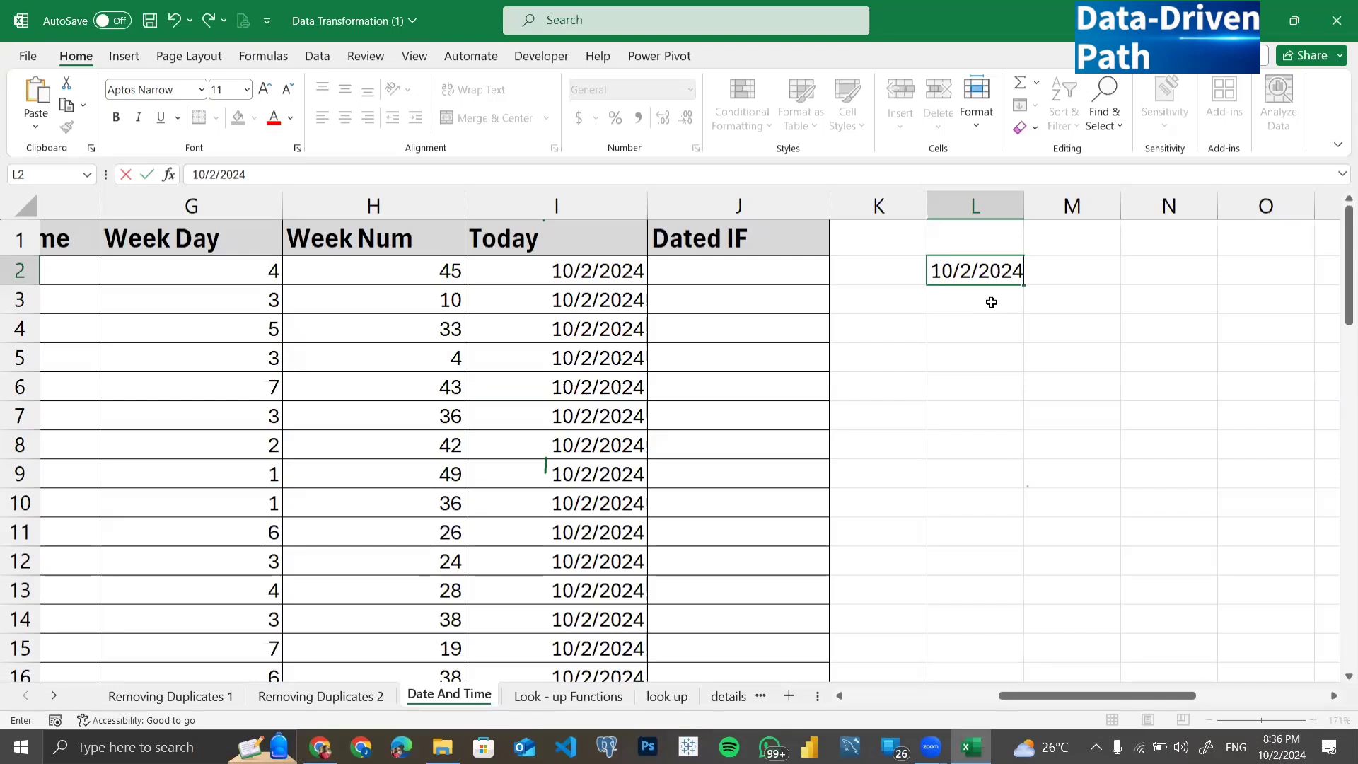
pyautogui.press('BackSpace')
pyautogui.press('BackSpace')
pyautogui.press('BackSpace')
pyautogui.press('BackSpace')
pyautogui.press('BackSpace')
pyautogui.press('BackSpace')
pyautogui.press('BackSpace')
pyautogui.press('BackSpace')
pyautogui.press('BackSpace')
pyautogui.press('Return')
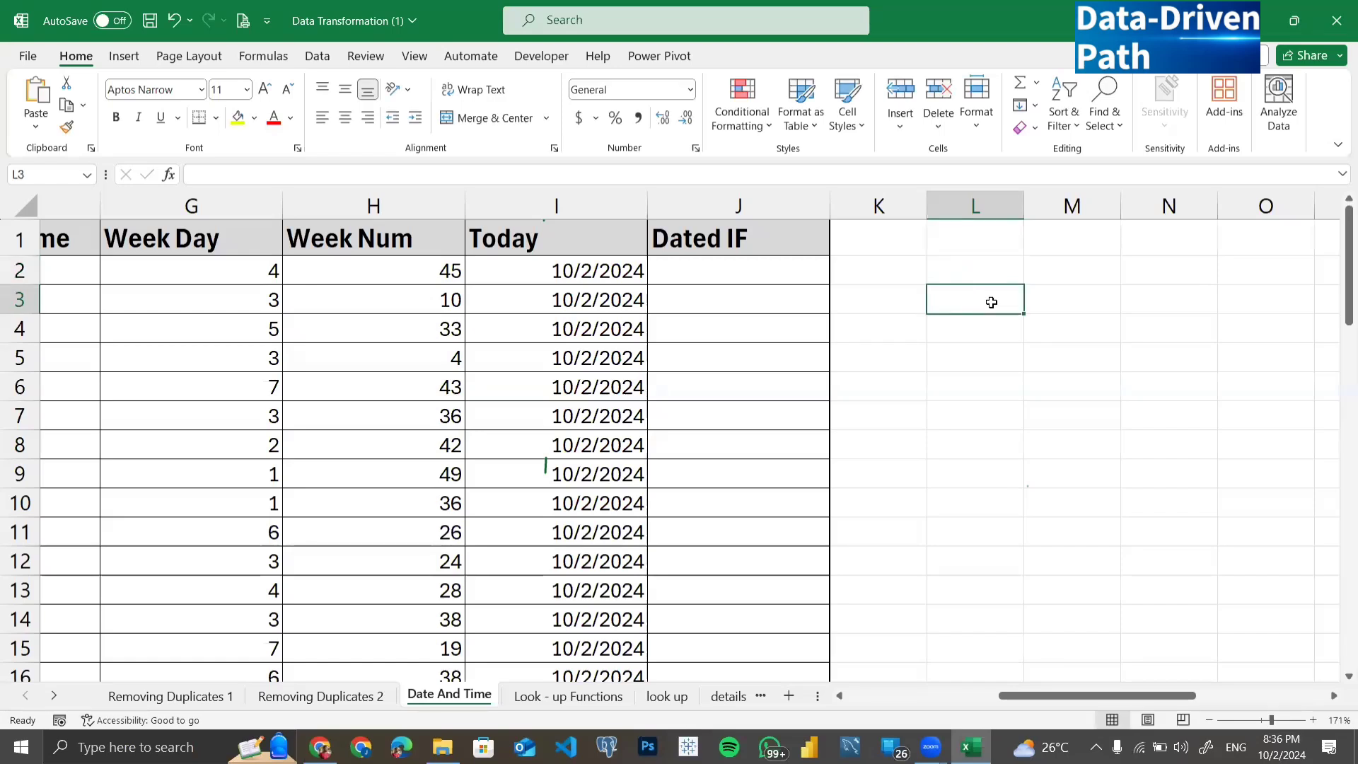
# Step: Rename the header in cell J1 as Datedif
pyautogui.doubleClick(741, 231)
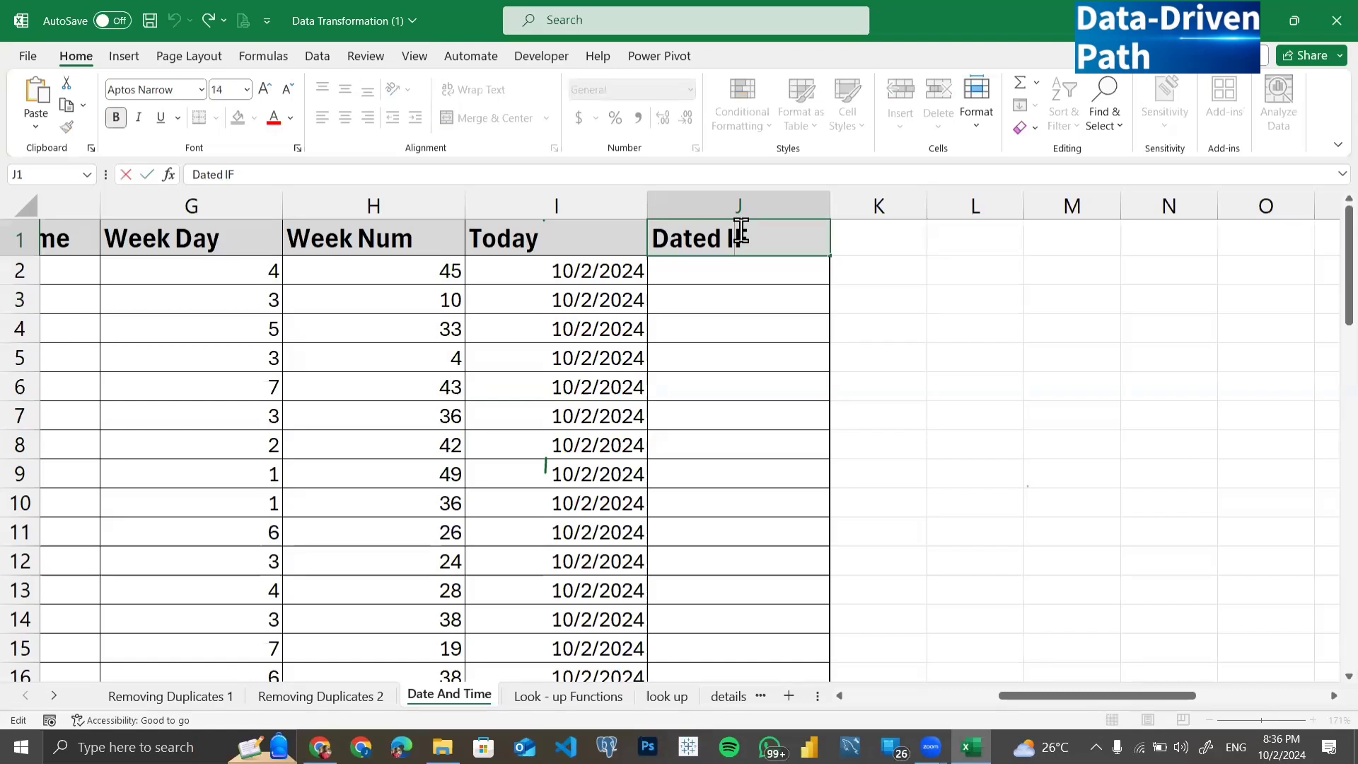
pyautogui.press('BackSpace')
pyautogui.press('BackSpace')
pyautogui.press('Delete')
pyautogui.write('IF')
pyautogui.press('BackSpace')
pyautogui.press('BackSpace')
pyautogui.write('o')
pyautogui.press('BackSpace')
pyautogui.write('if')
pyautogui.press('Return')
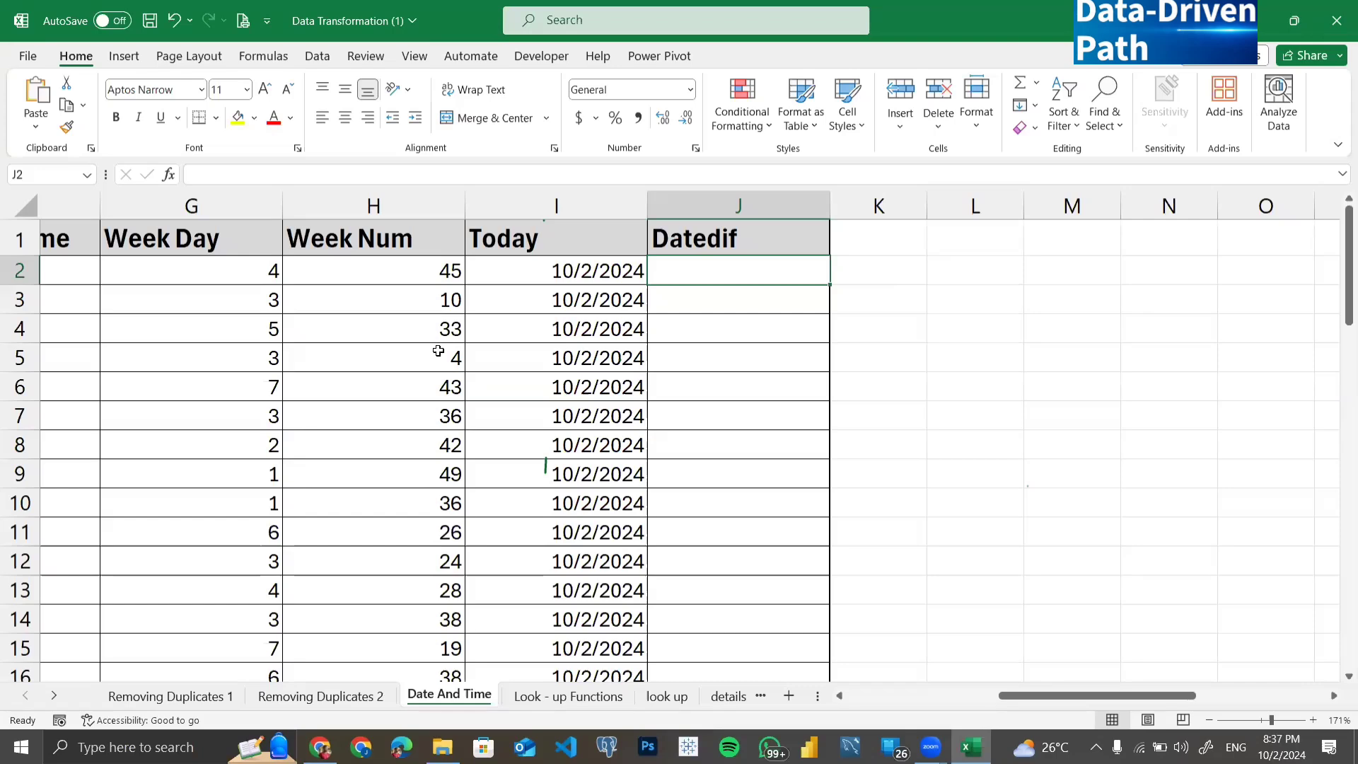
# Step: Examine the Date column A and the Today column I as the start and end dates for the difference
pyautogui.hscroll(-10, 438, 351)
pyautogui.click(121, 196)
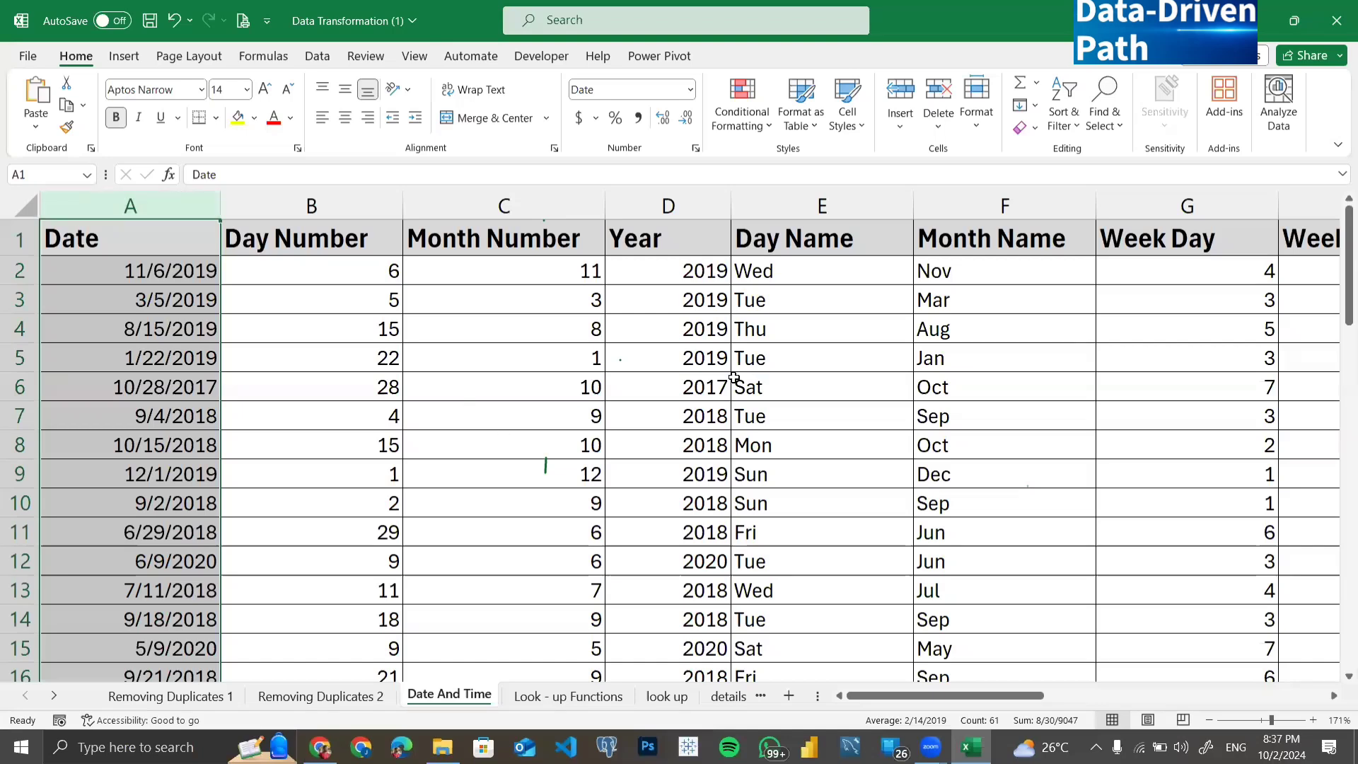
pyautogui.hscroll(5, 733, 377)
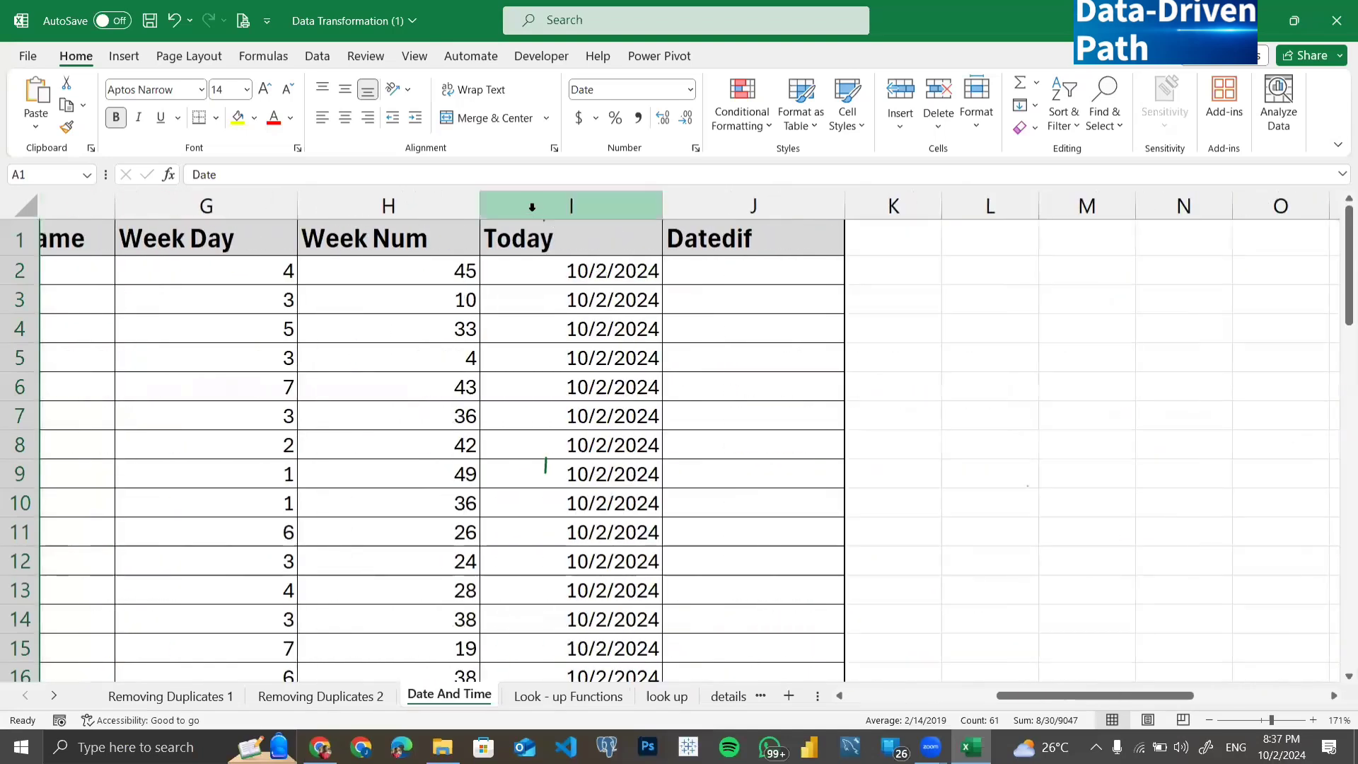
pyautogui.click(532, 205)
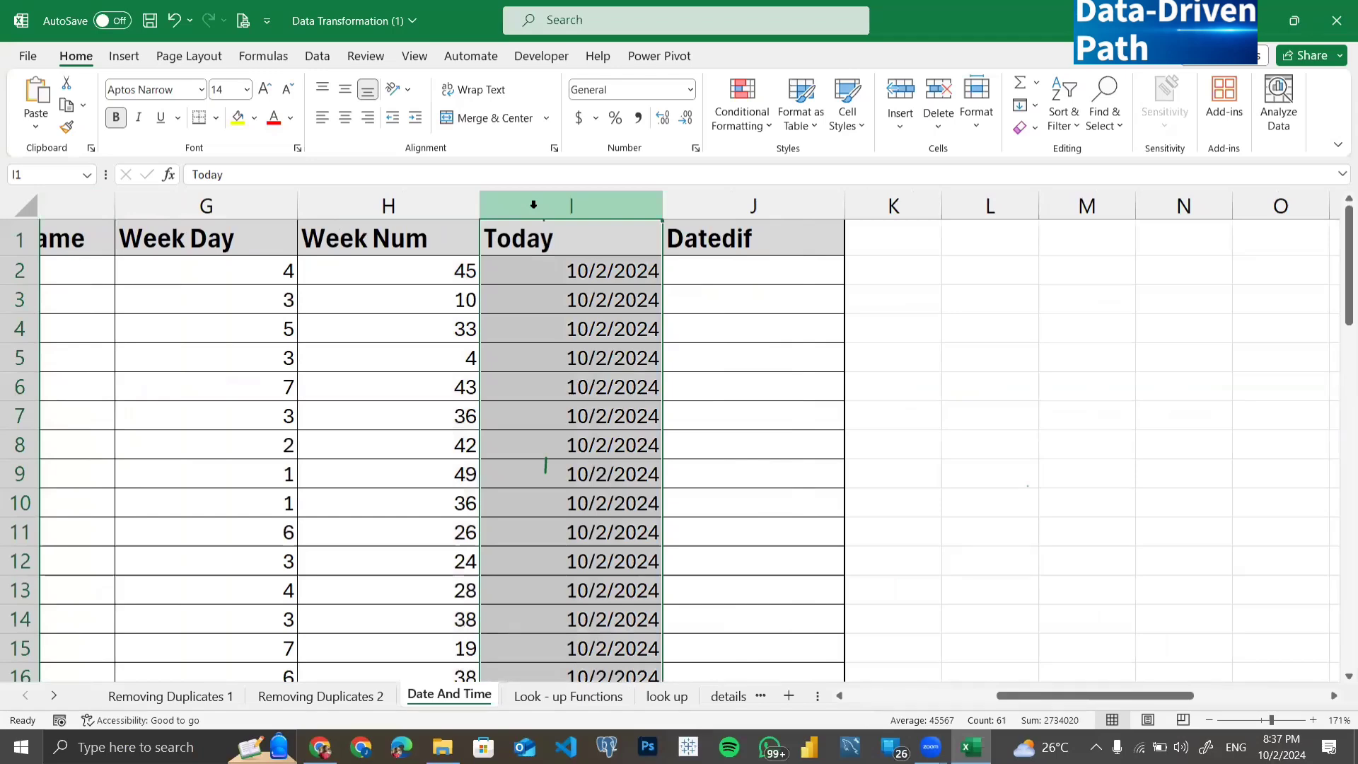
pyautogui.hscroll(-5, 388, 343)
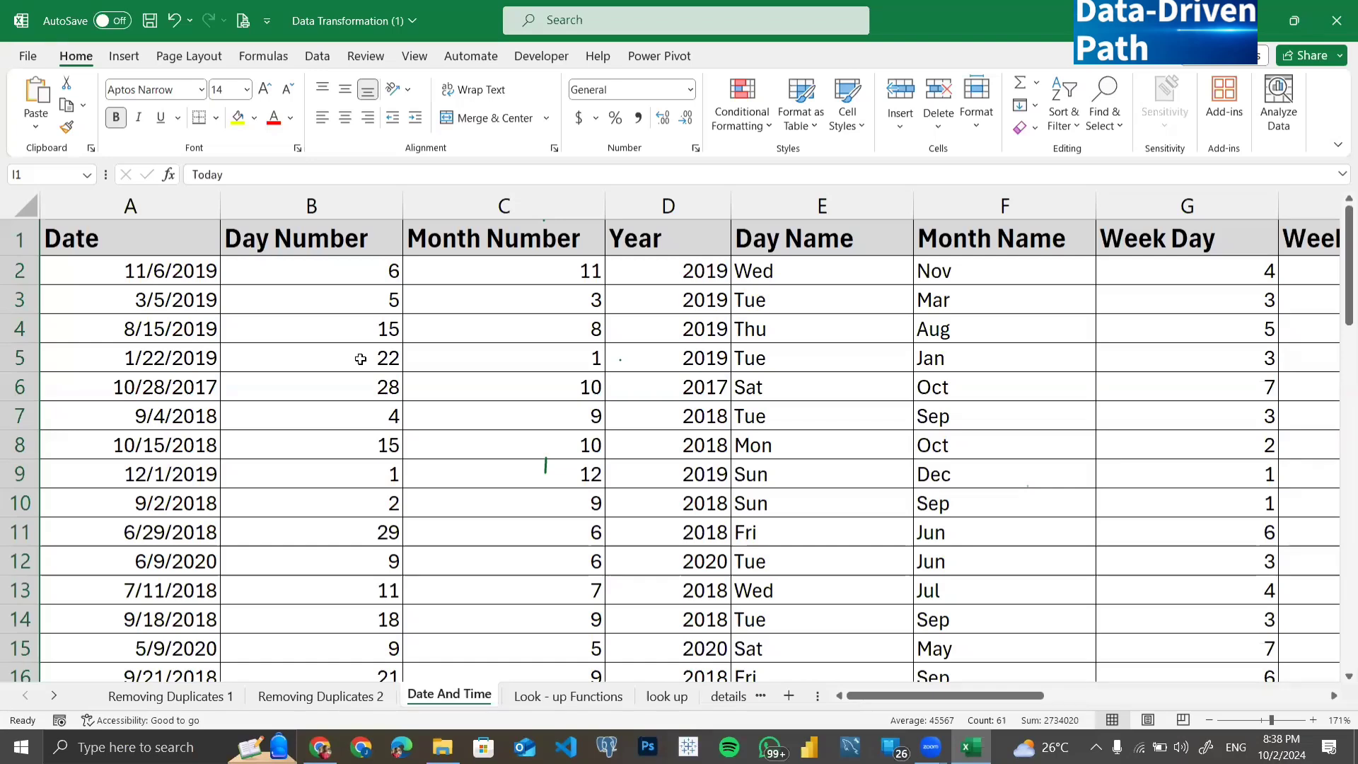
pyautogui.hscroll(10, 524, 347)
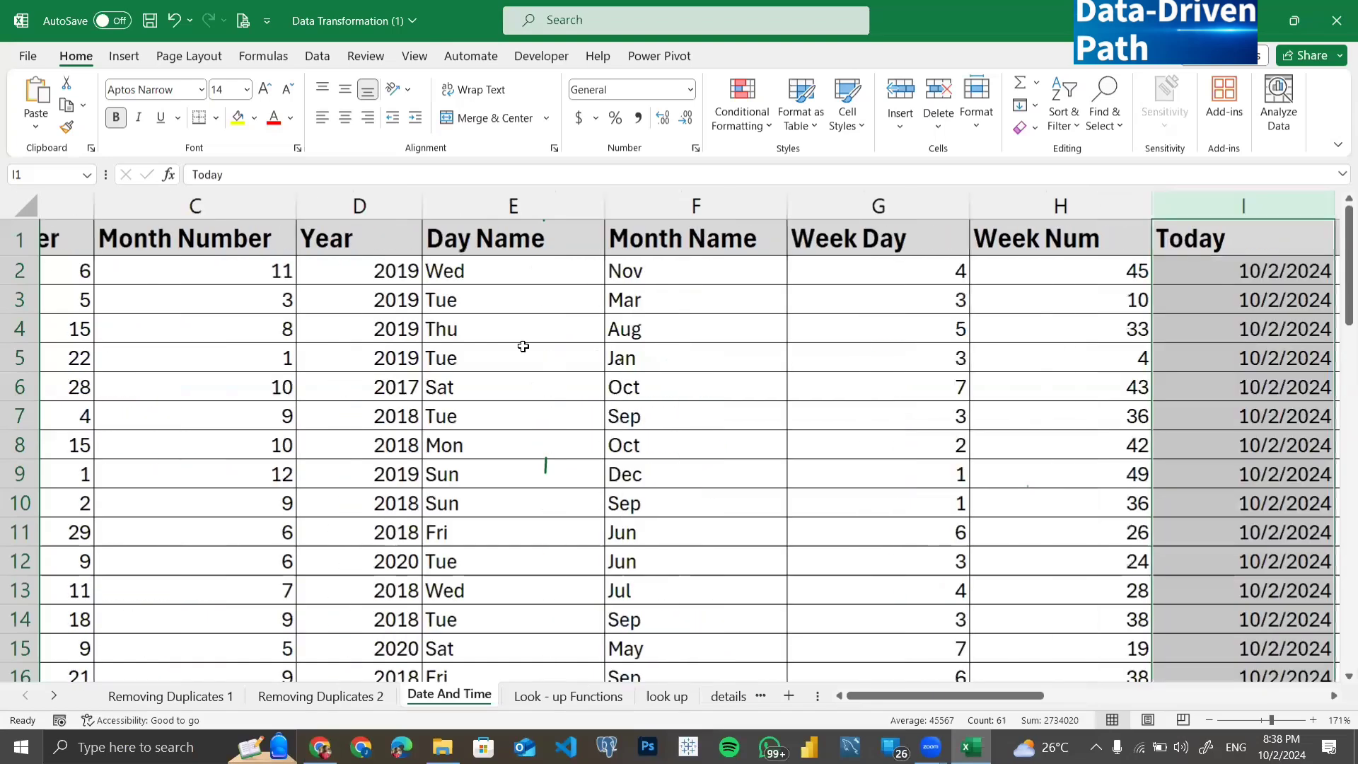
# Step: Enter =DATEDIF(A2,I2,"d") in cell J2 and fill it down the rest of the Datedif column
pyautogui.click(770, 277)
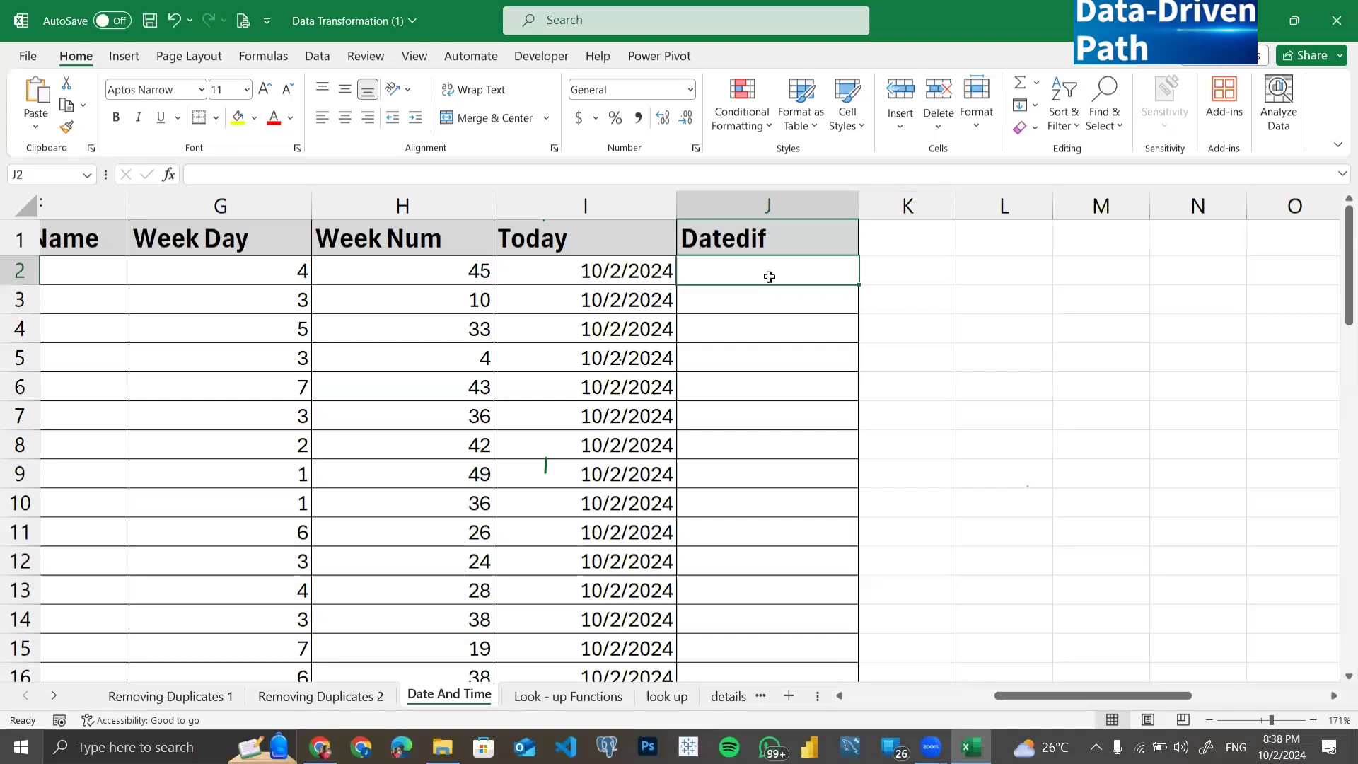
pyautogui.write('=')
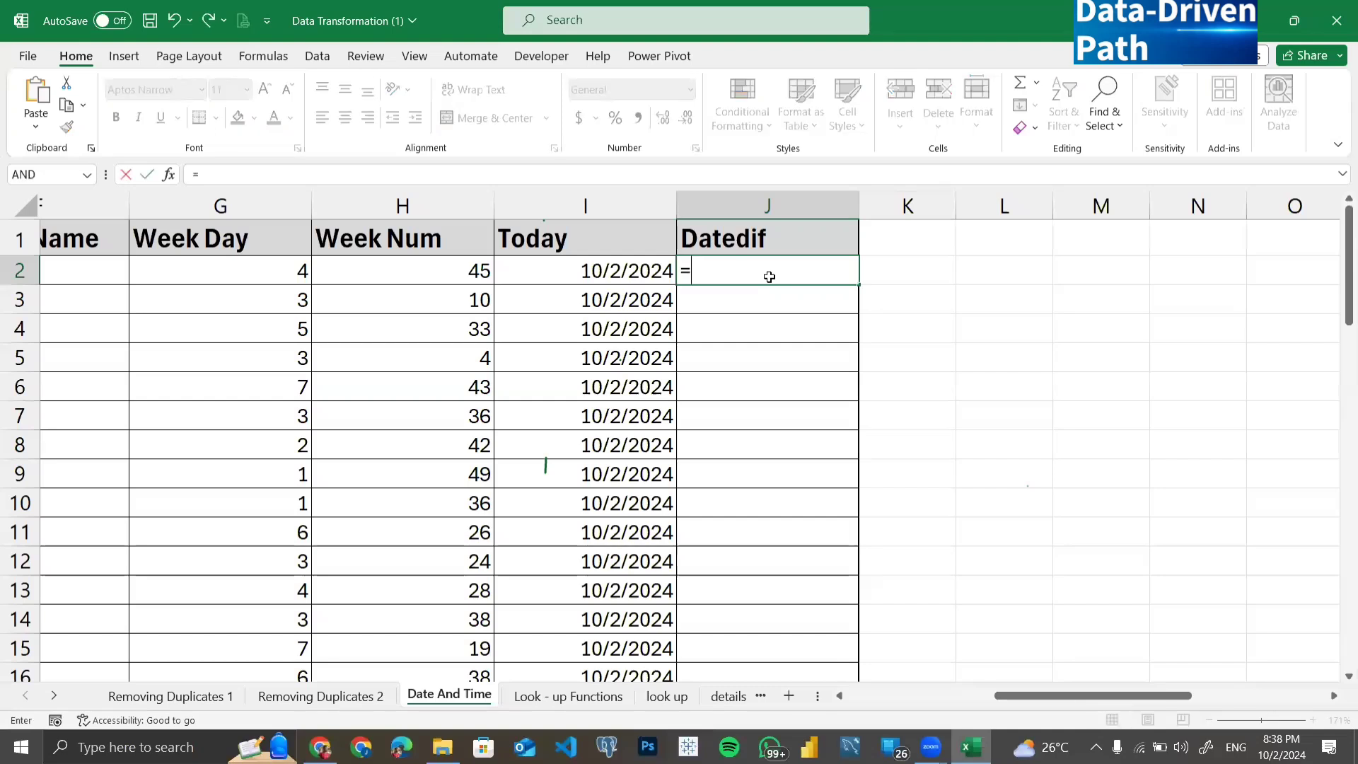
pyautogui.write('datedif')
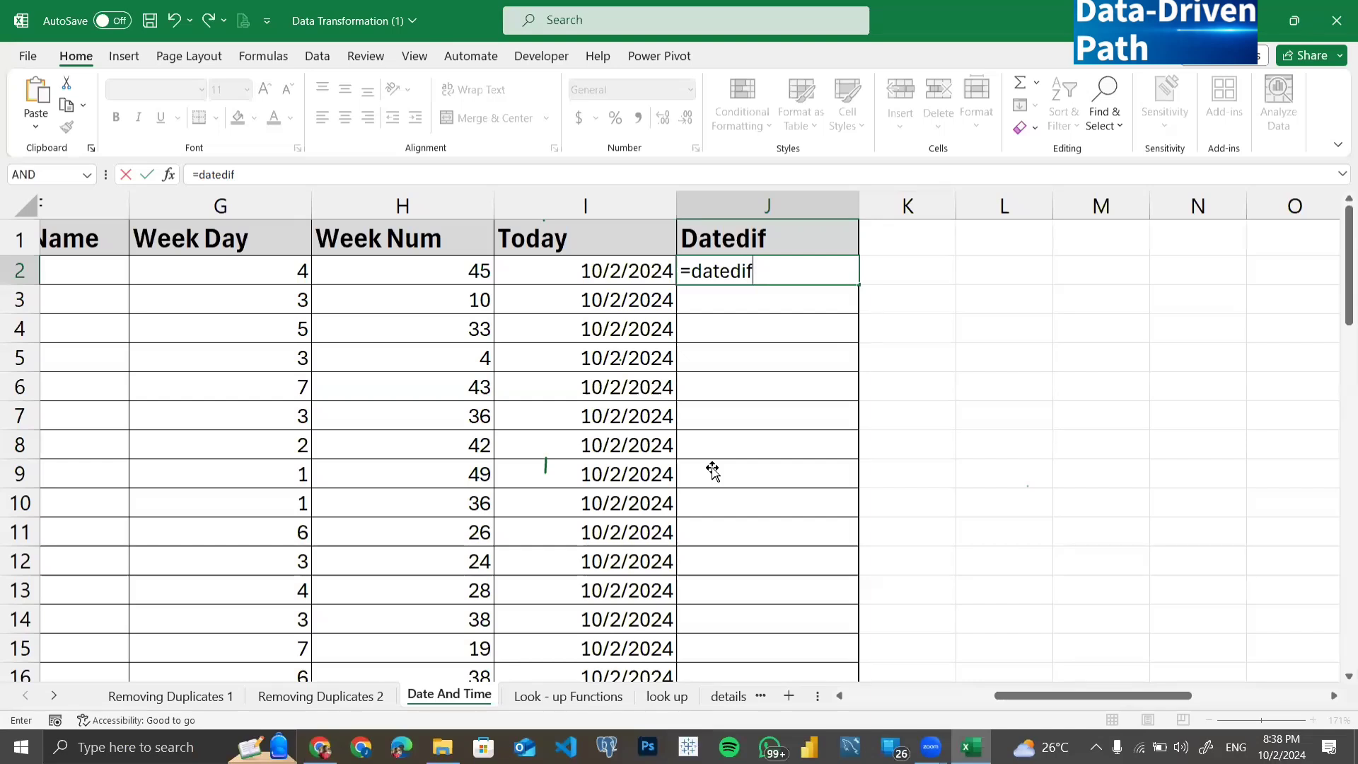
pyautogui.write('(')
pyautogui.hscroll(-5, 712, 472)
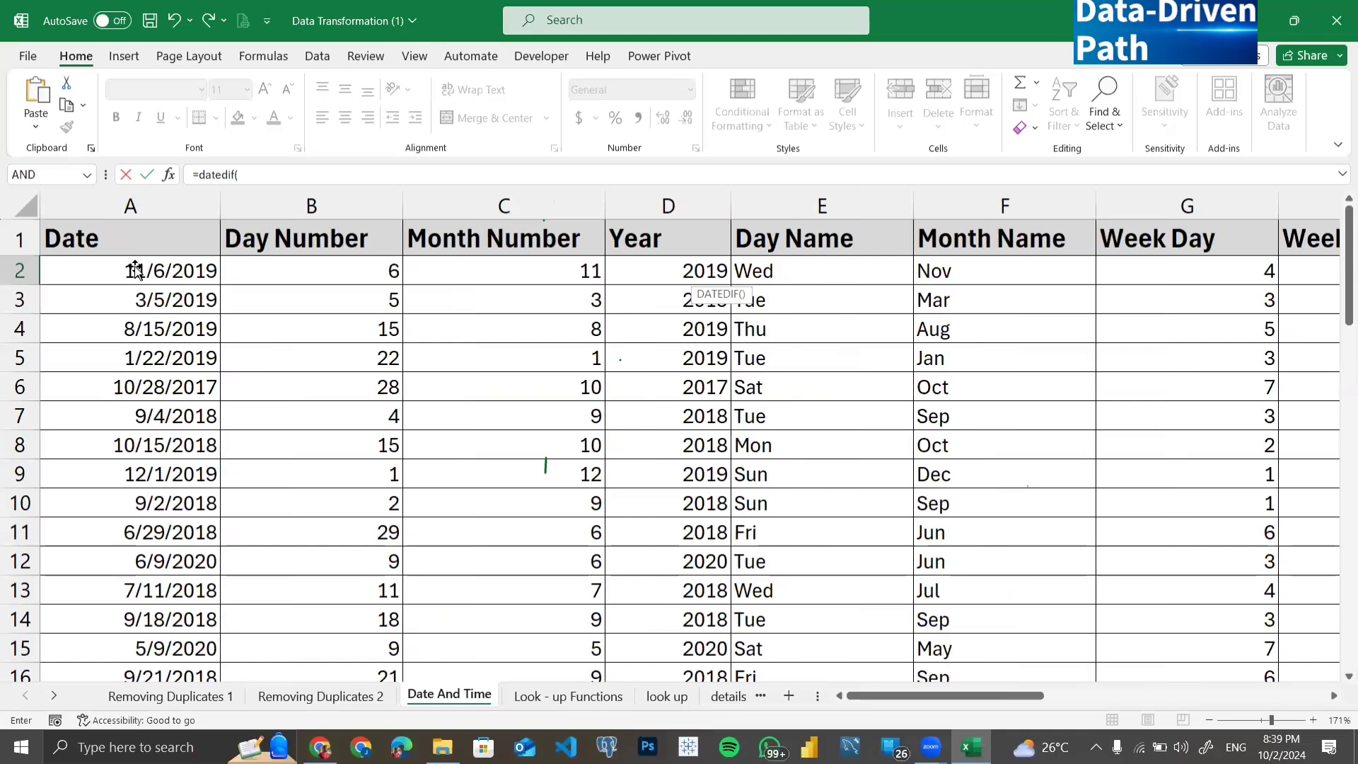
pyautogui.click(135, 266)
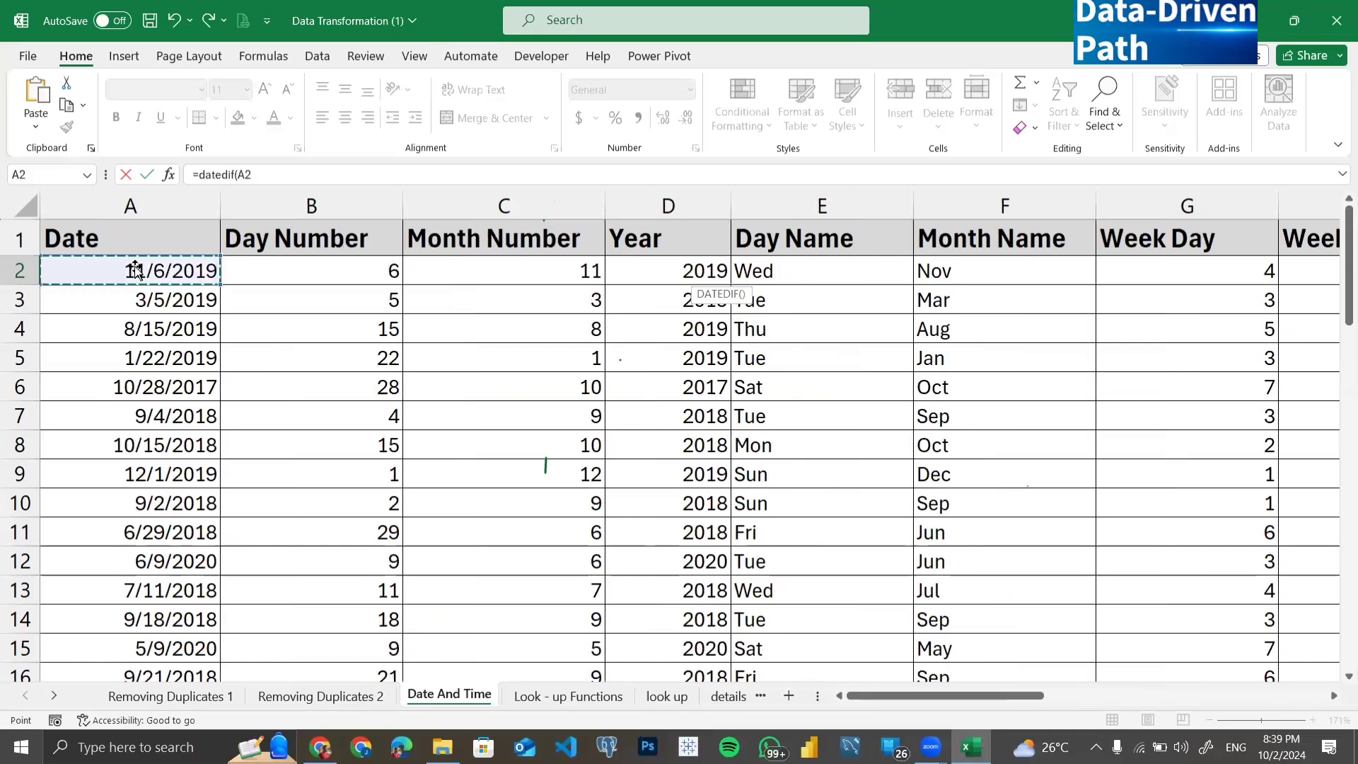
pyautogui.hscroll(5, 135, 268)
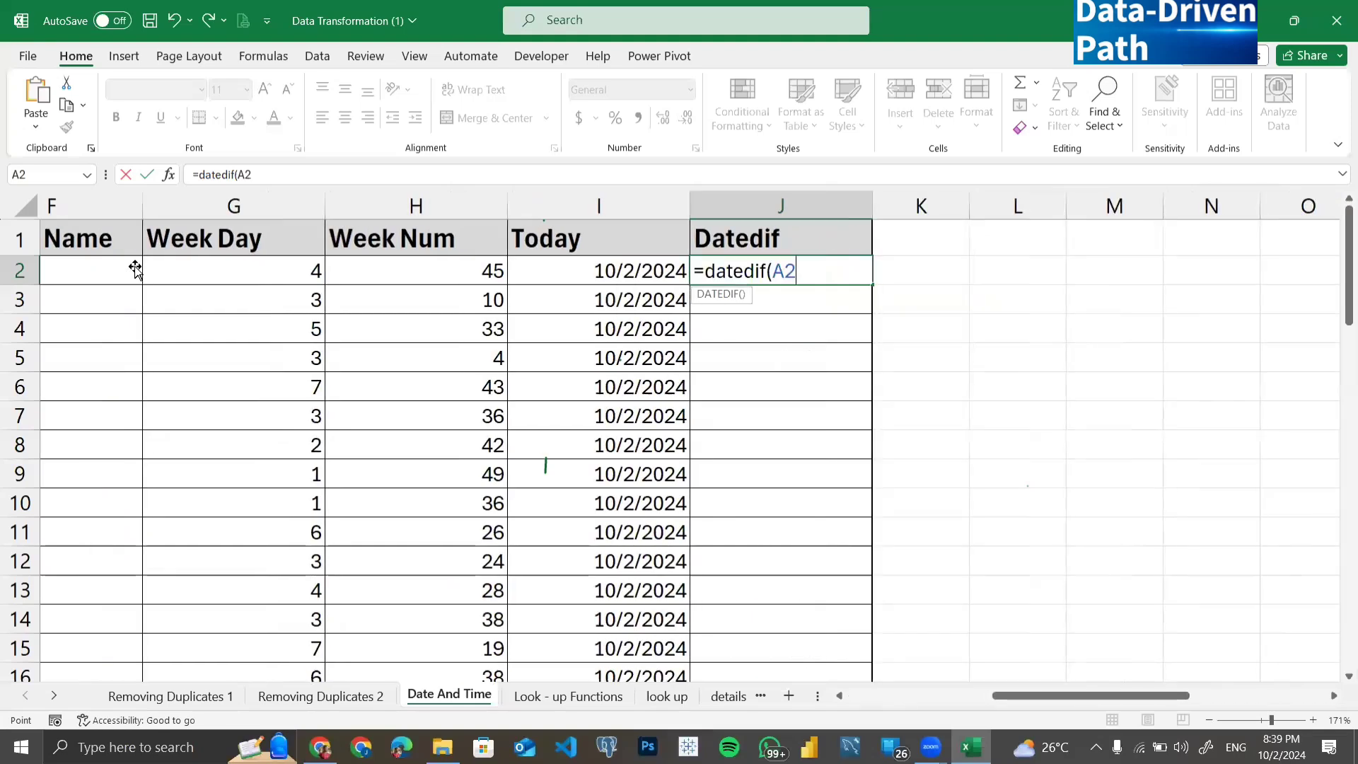
pyautogui.write(',')
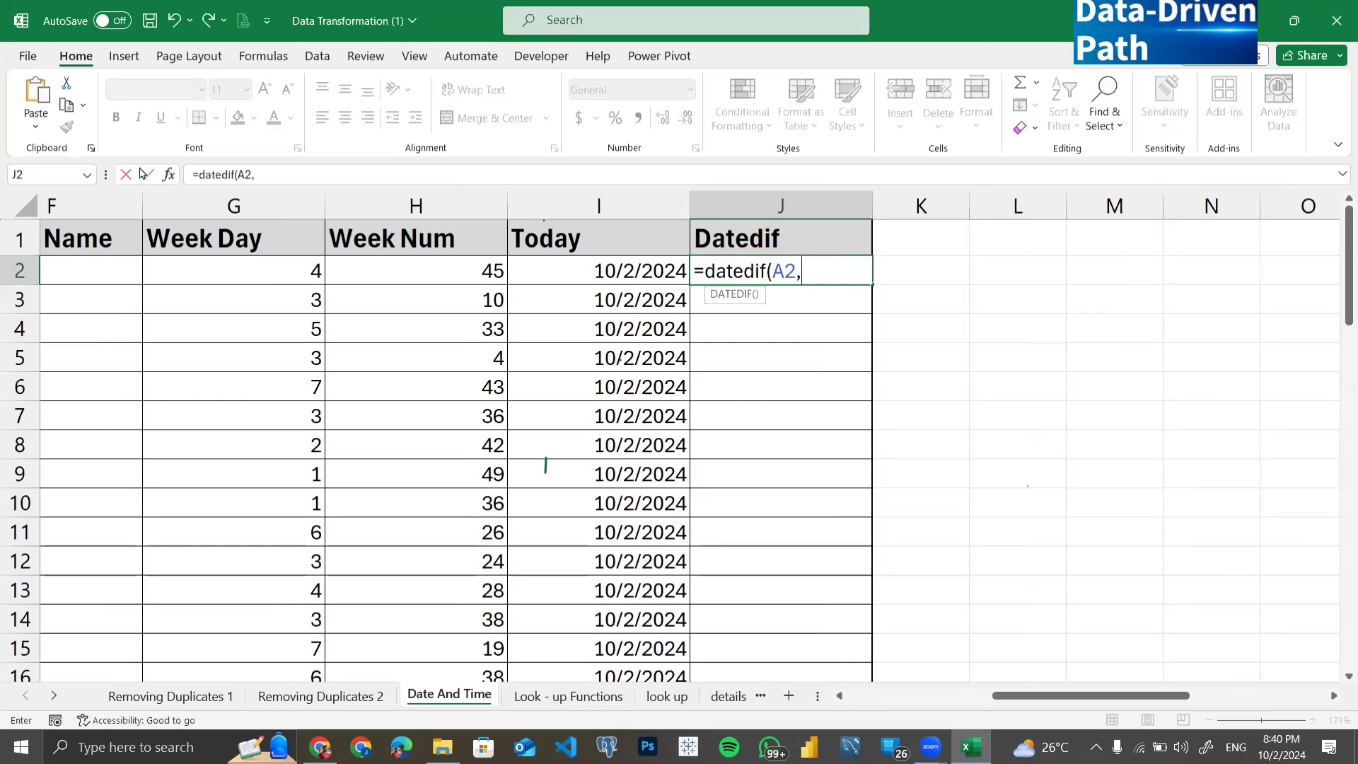
pyautogui.click(529, 278)
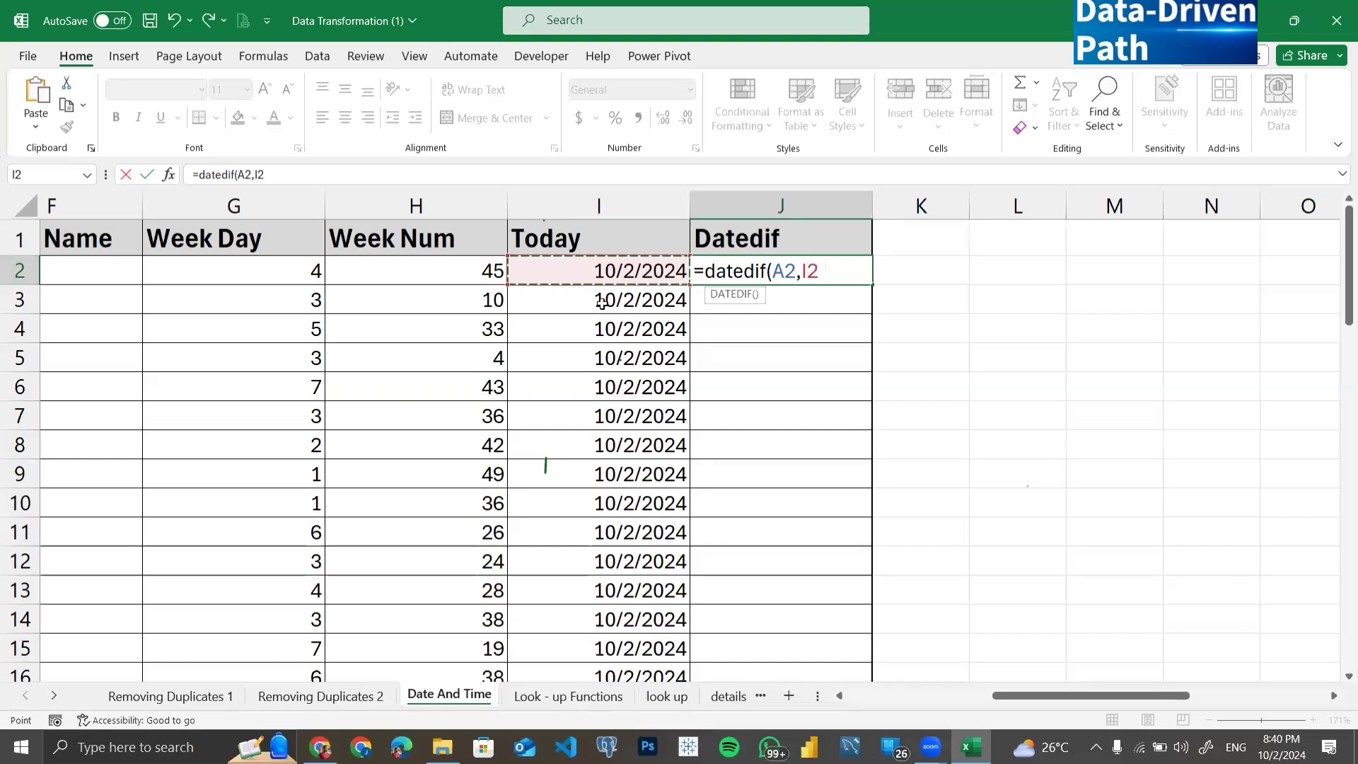
pyautogui.write(',')
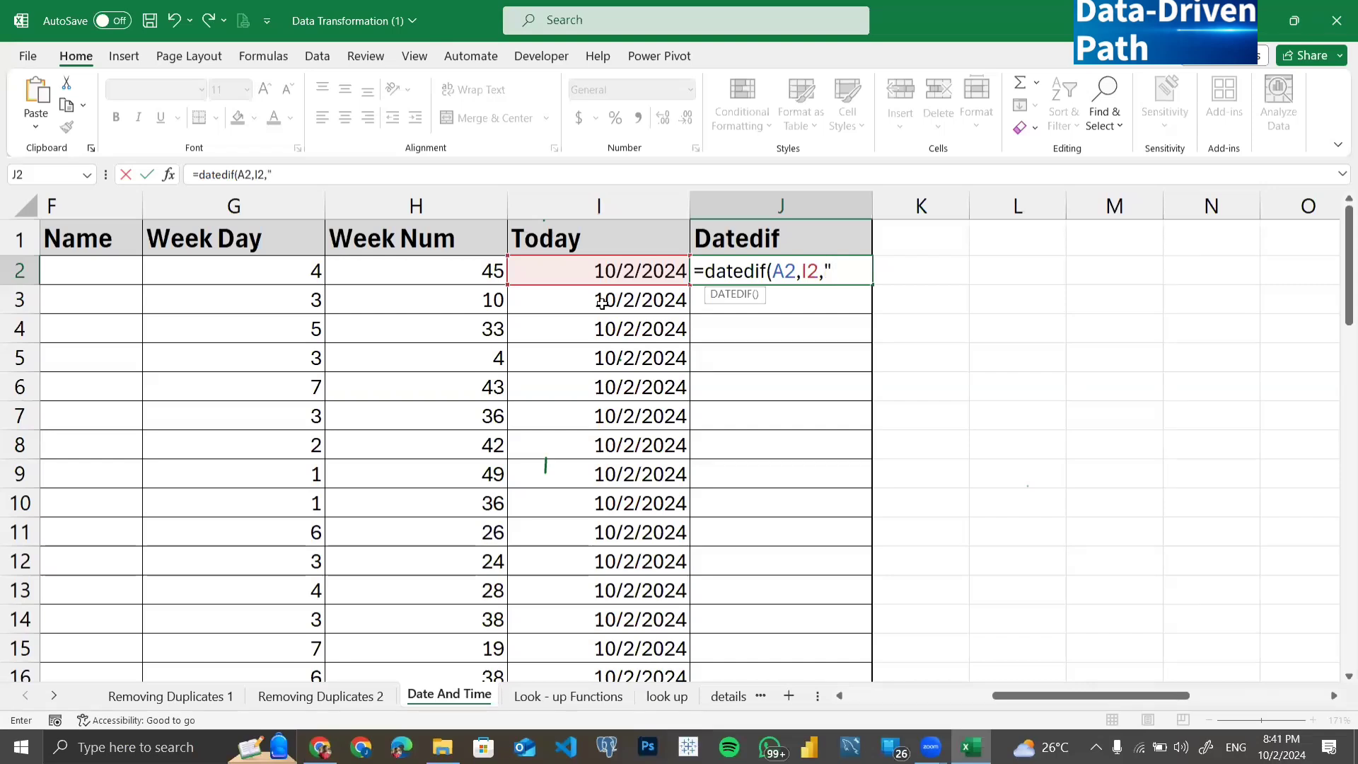
pyautogui.write('d"')
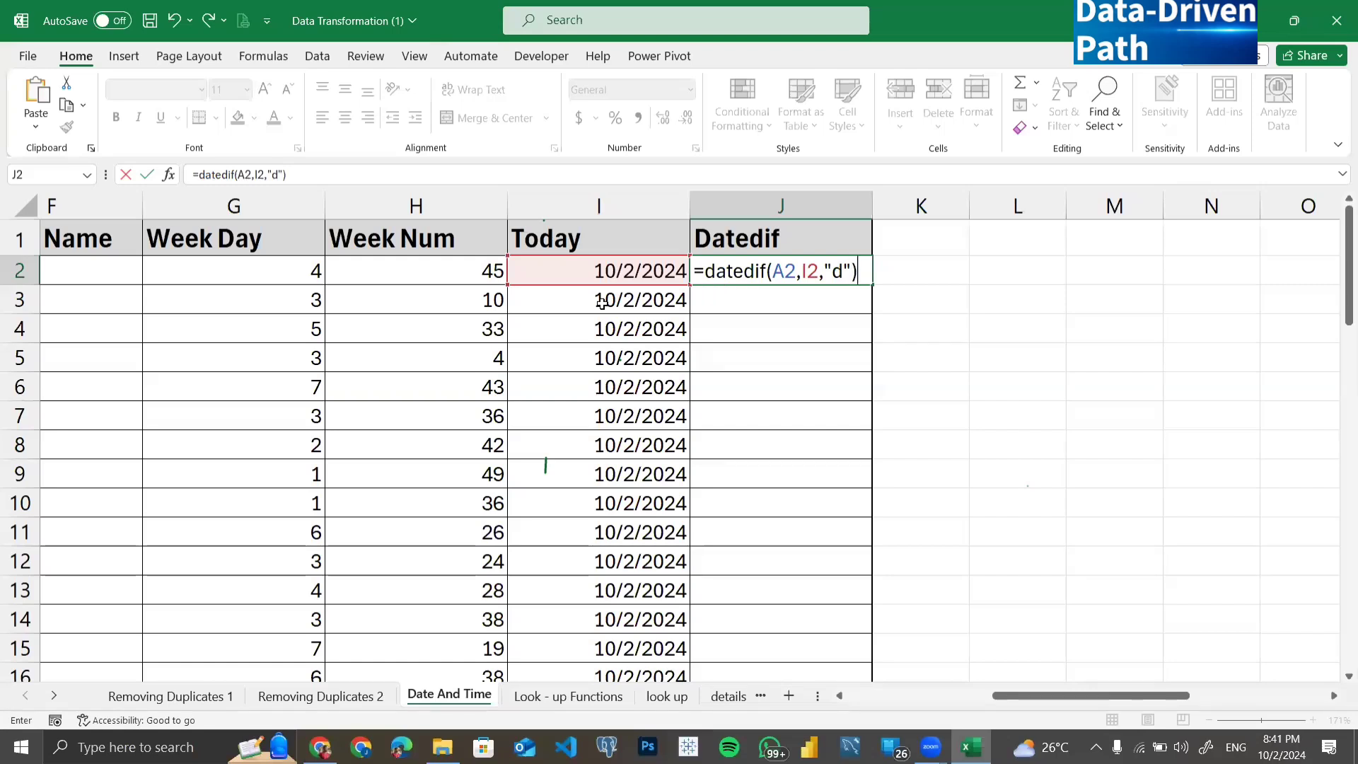
pyautogui.write(')')
pyautogui.press('Return')
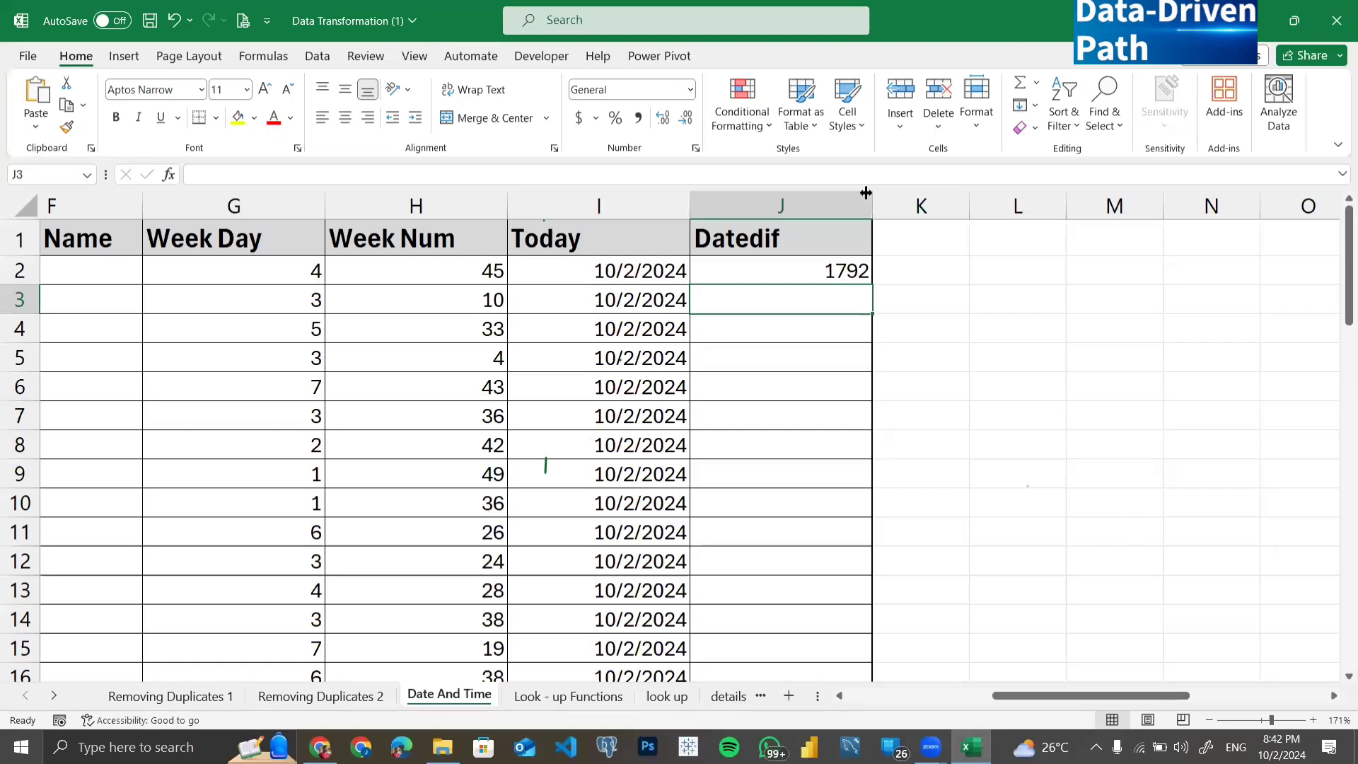
pyautogui.click(791, 263)
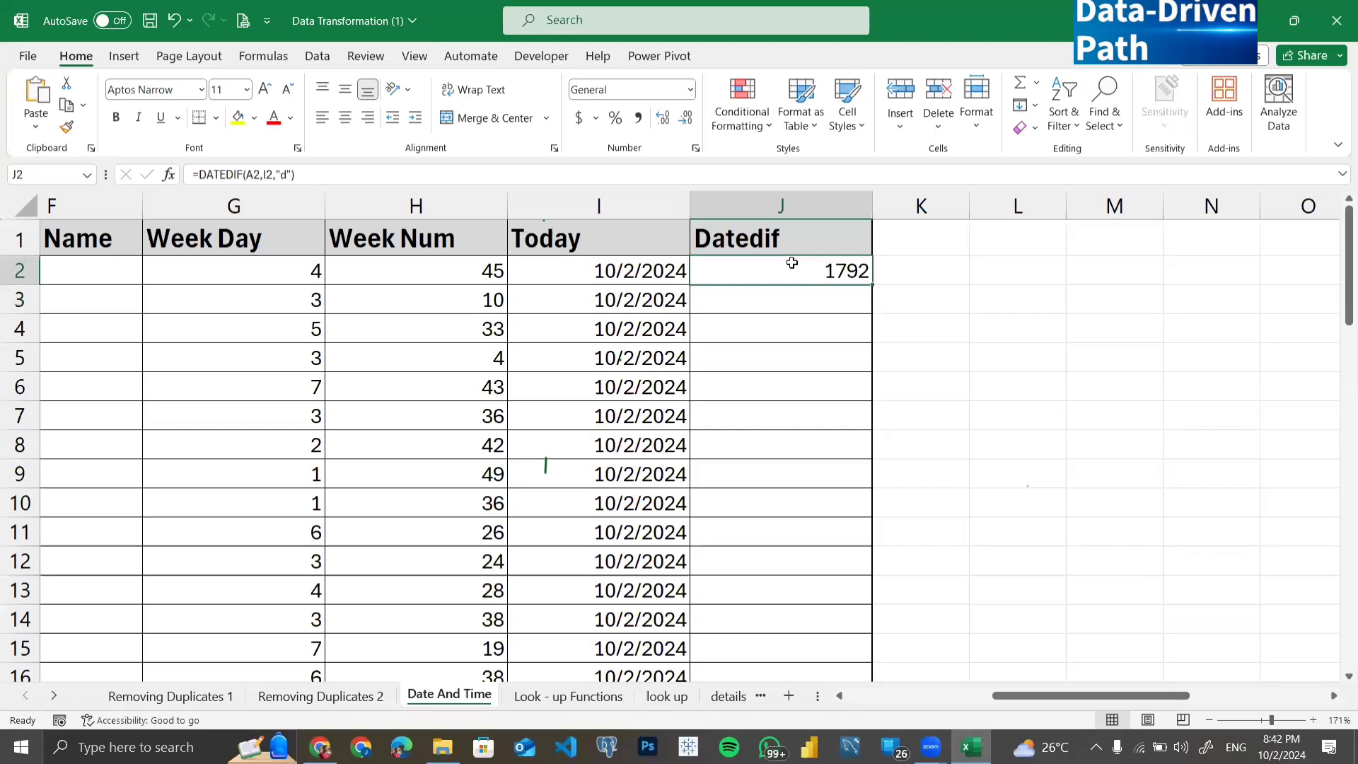
pyautogui.doubleClick(870, 281)
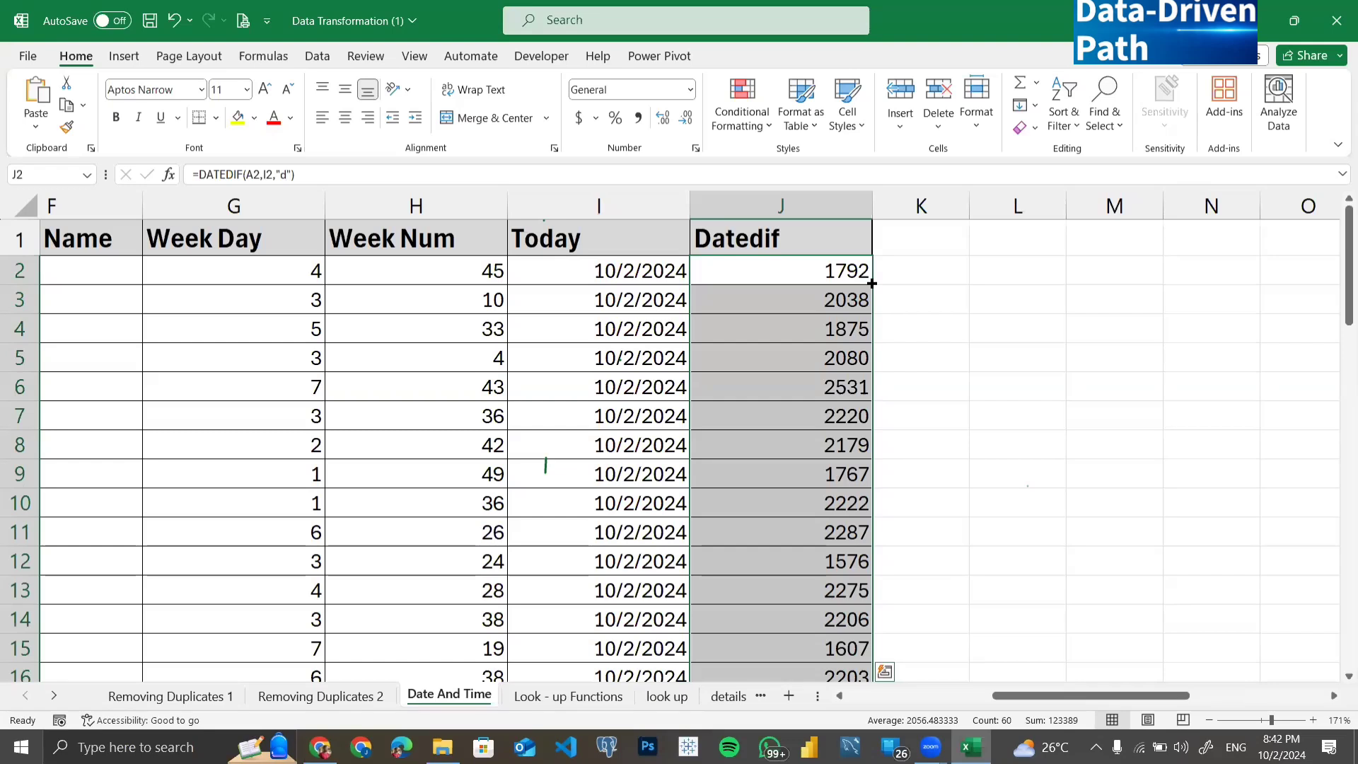
# Step: Enter =DATEDIF(A2,I2,"M") in cell K2 for the month difference and fill it down the rest of column K
pyautogui.click(913, 277)
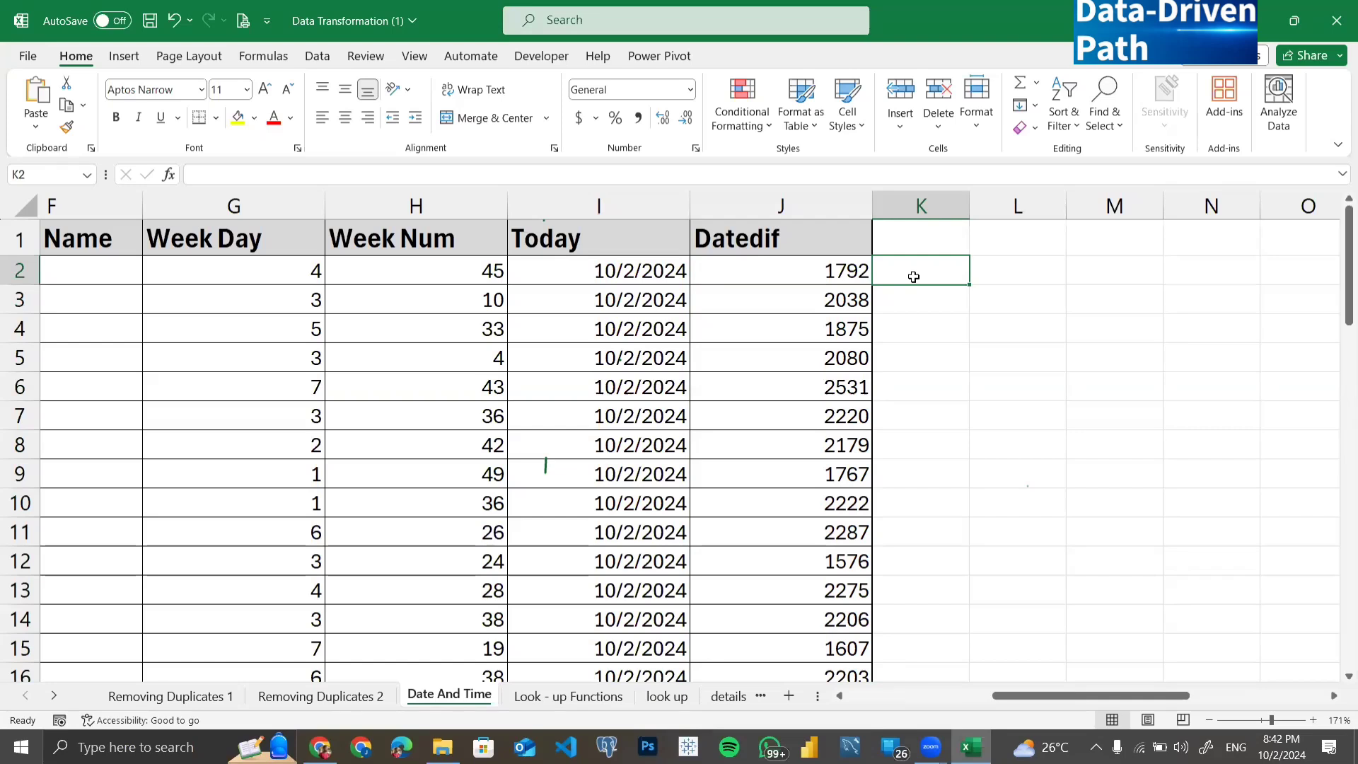
pyautogui.write('=')
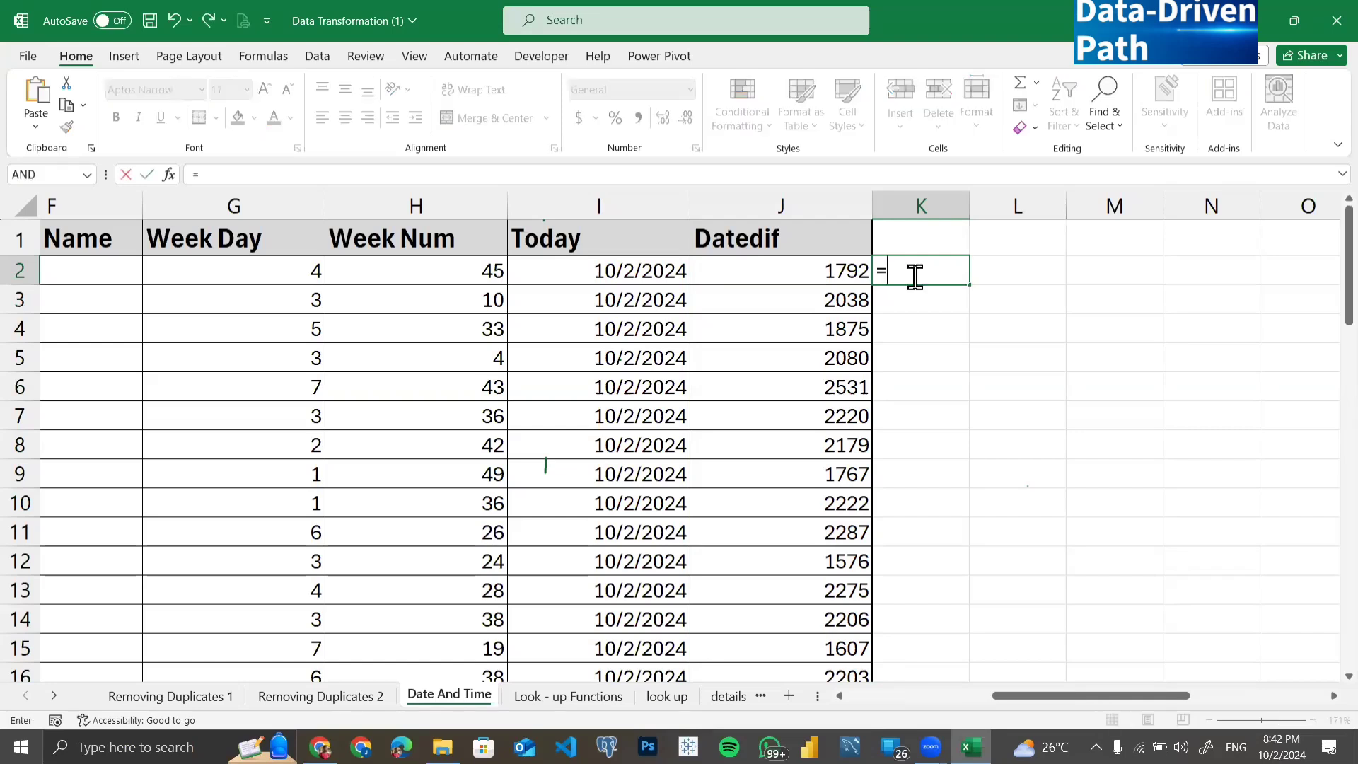
pyautogui.write('datedif(')
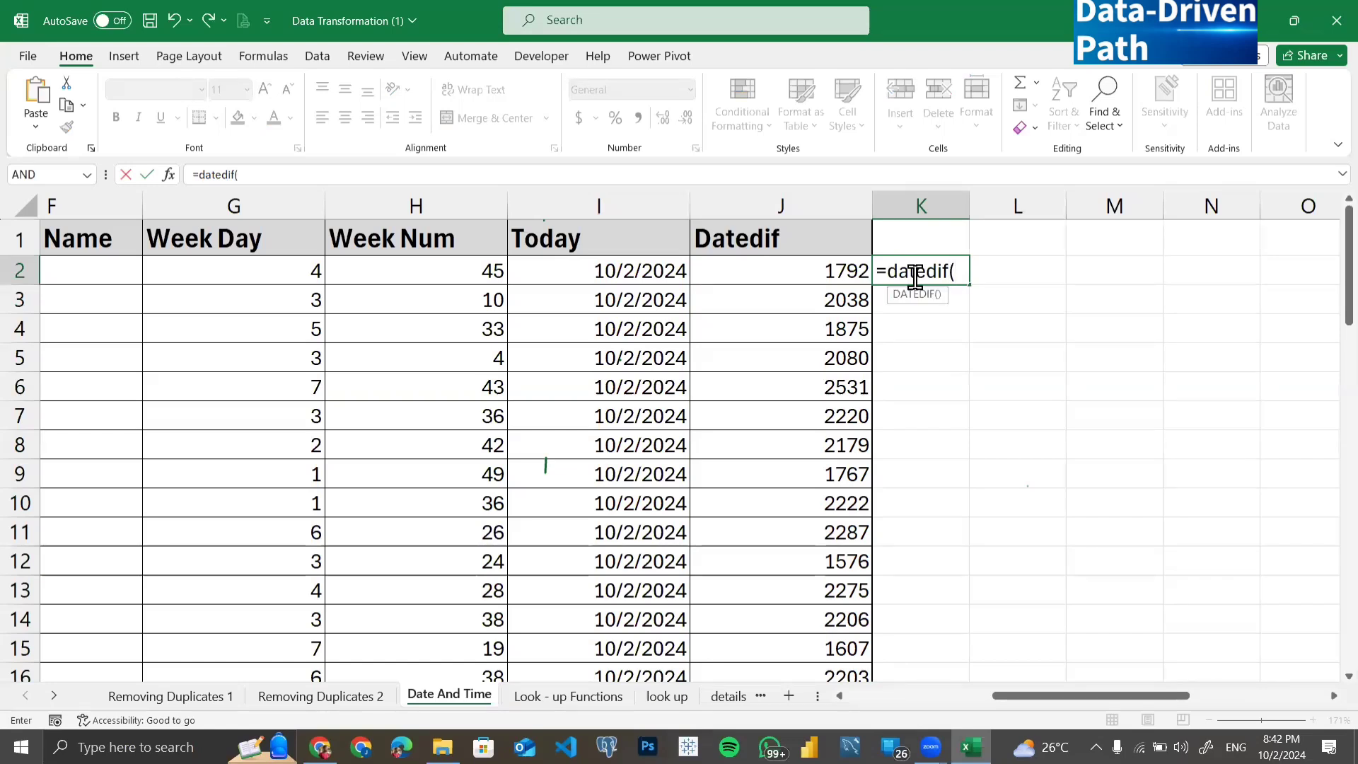
pyautogui.hscroll(-6, 569, 337)
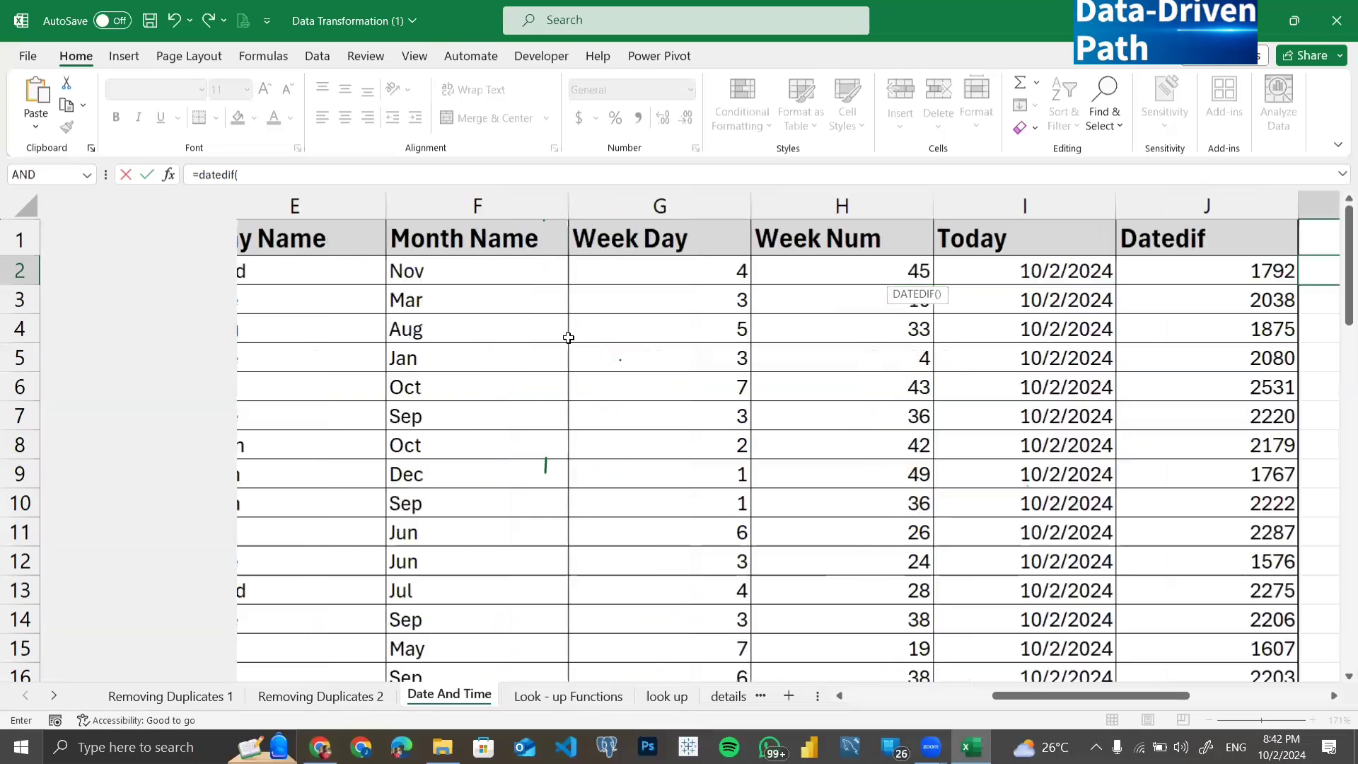
pyautogui.click(185, 268)
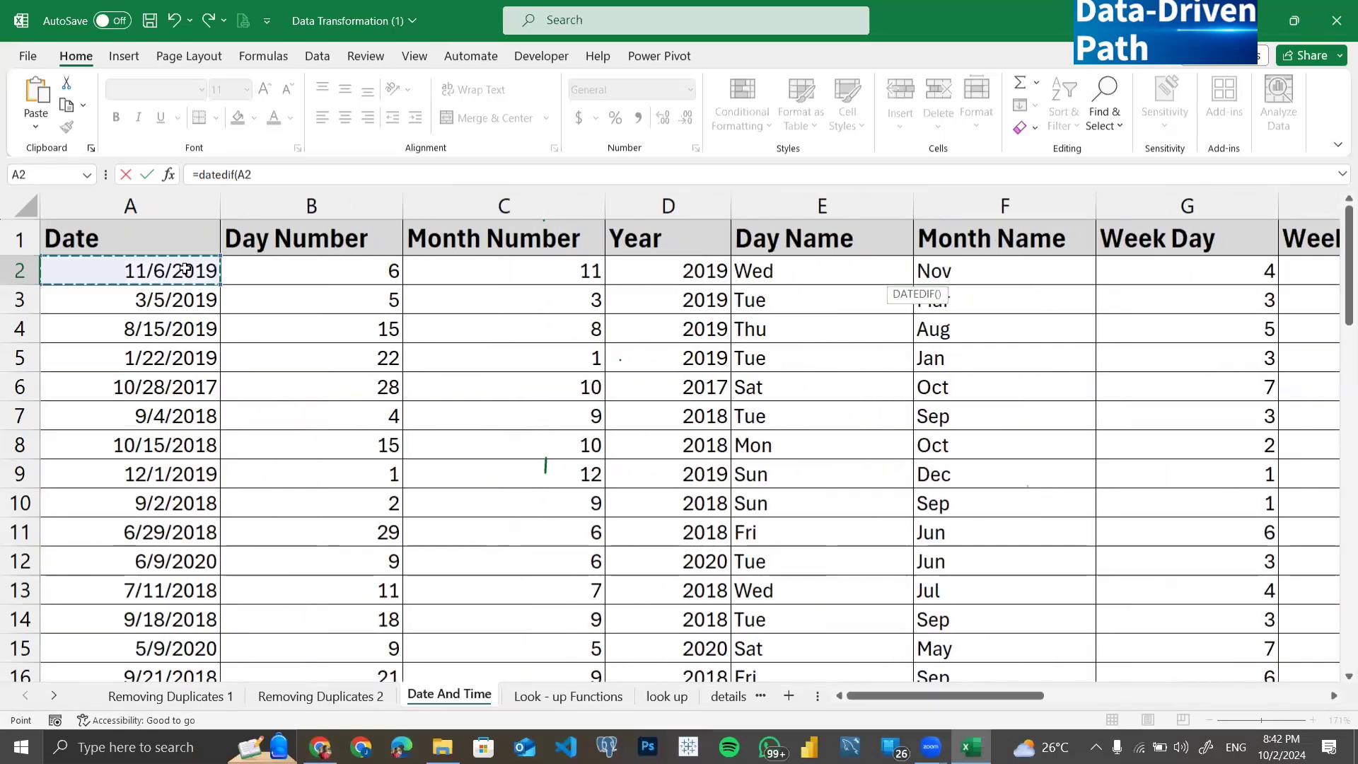
pyautogui.write(',')
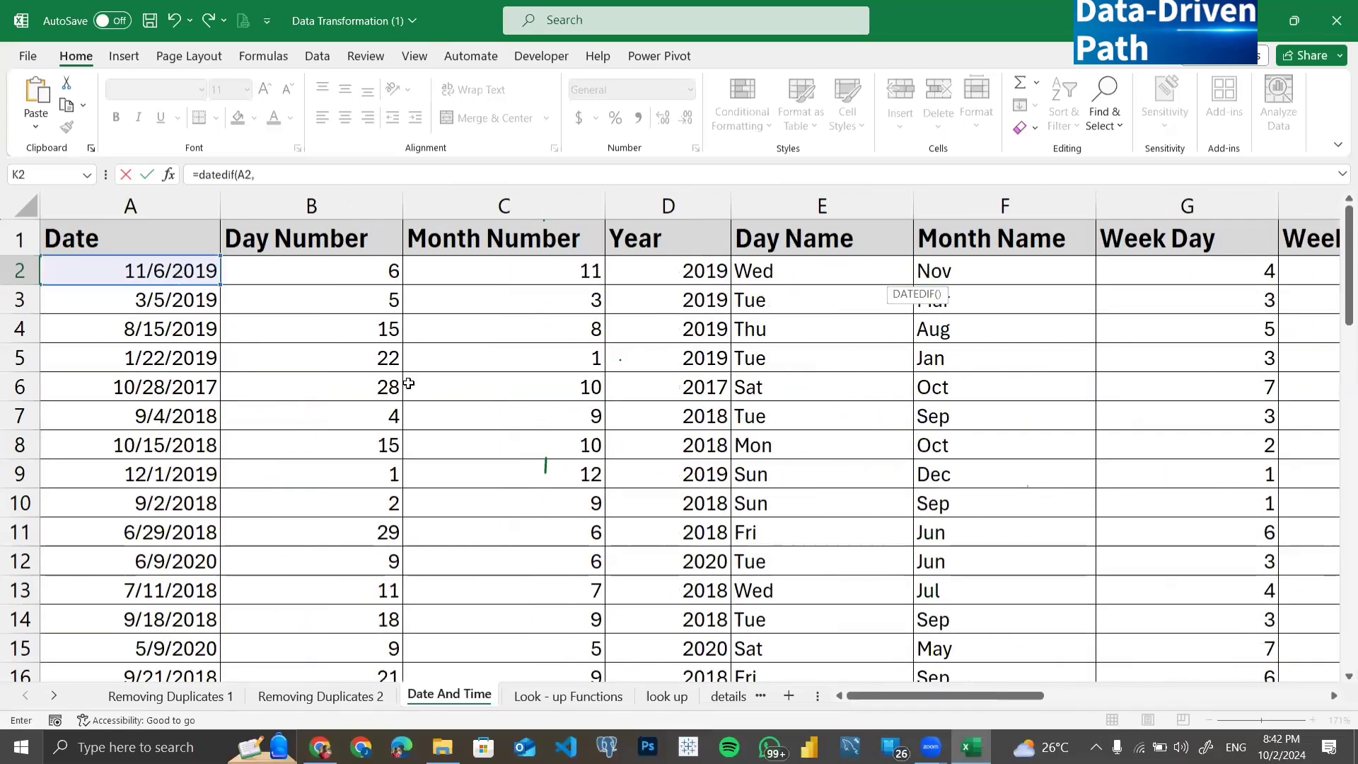
pyautogui.hscroll(6, 407, 381)
pyautogui.hscroll(3, 409, 383)
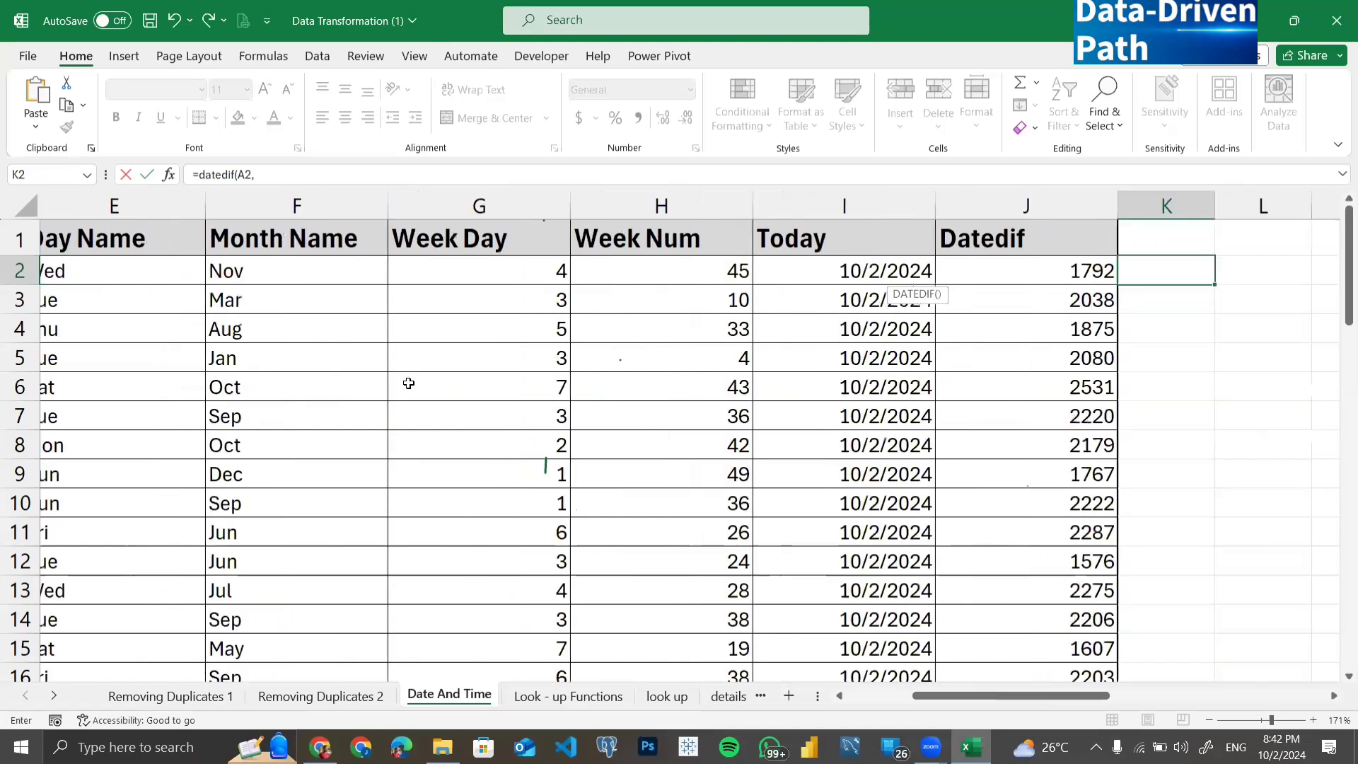
pyautogui.press('Left')
pyautogui.press('Left')
pyautogui.press('Left')
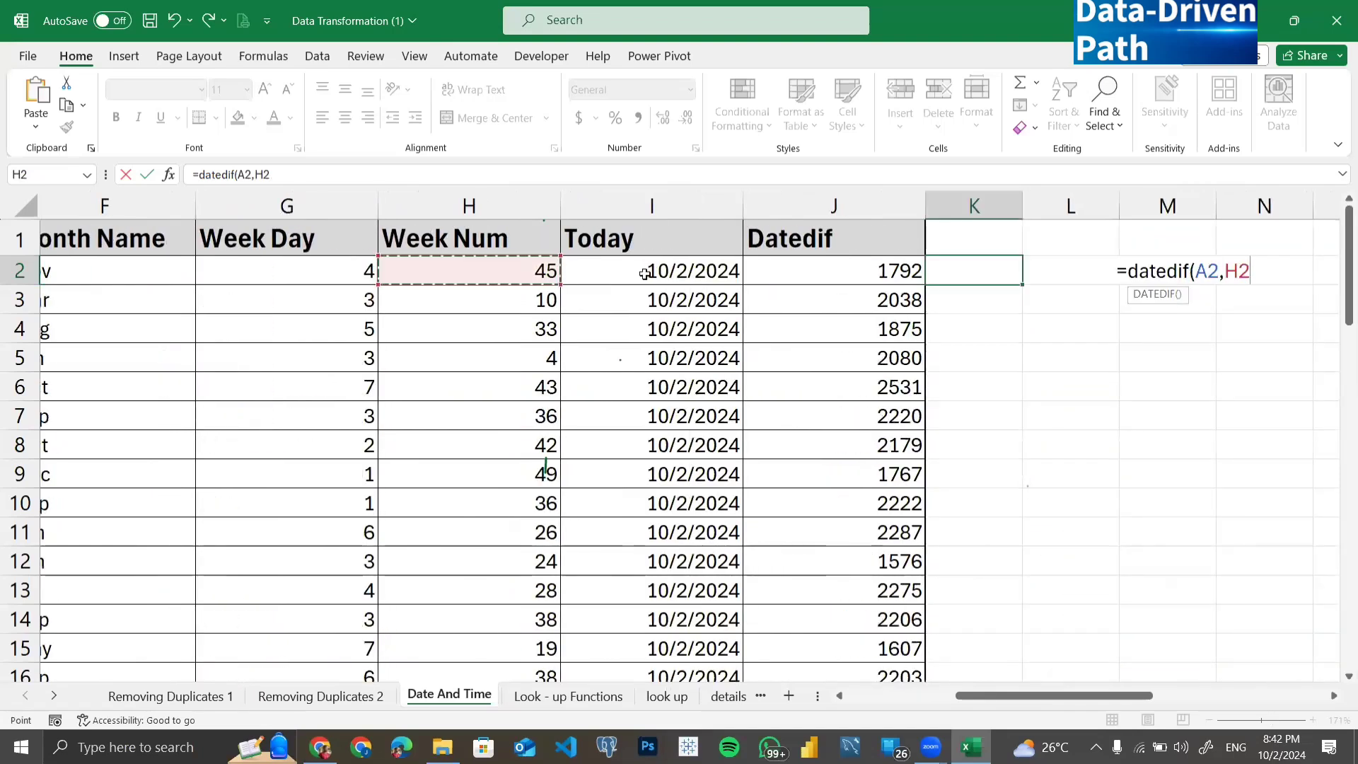
pyautogui.hscroll(1, 645, 273)
pyautogui.hscroll(1, 645, 273)
pyautogui.press('Right')
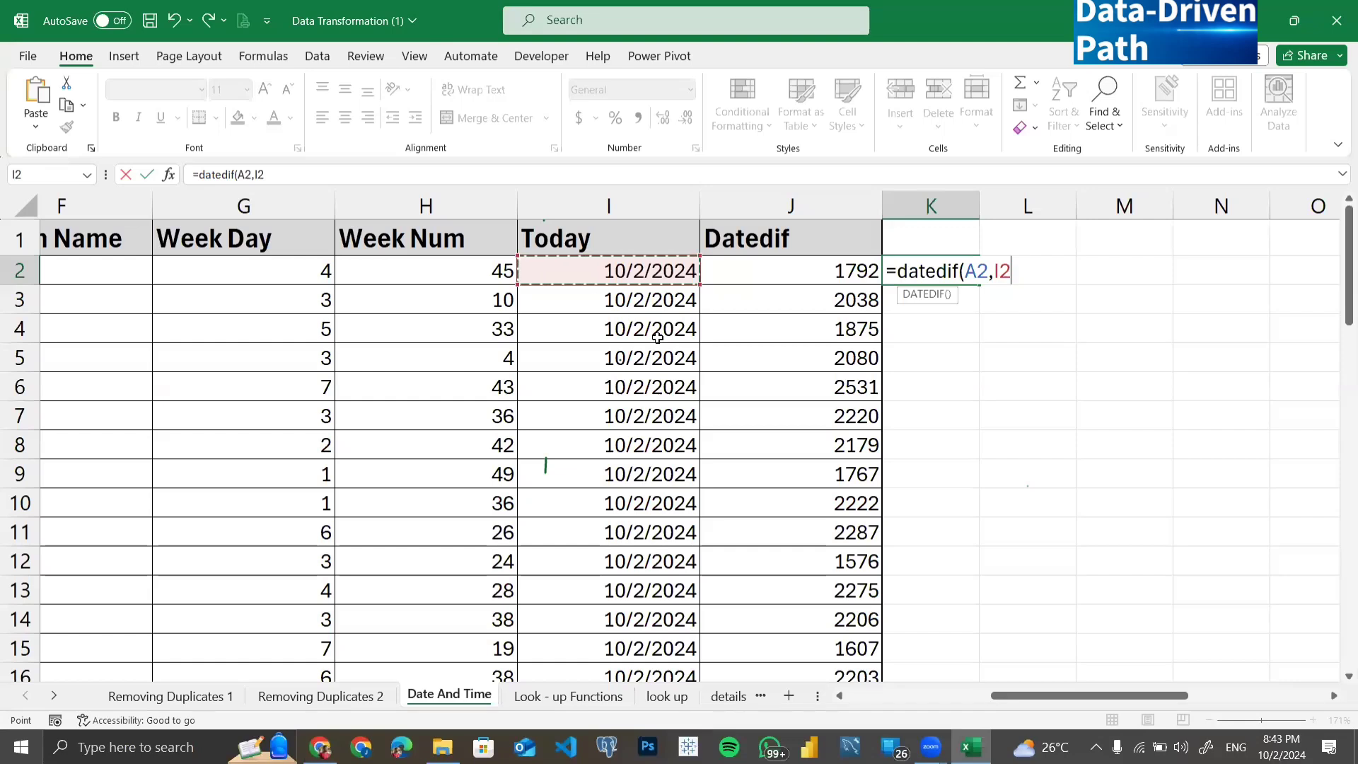
pyautogui.write(',')
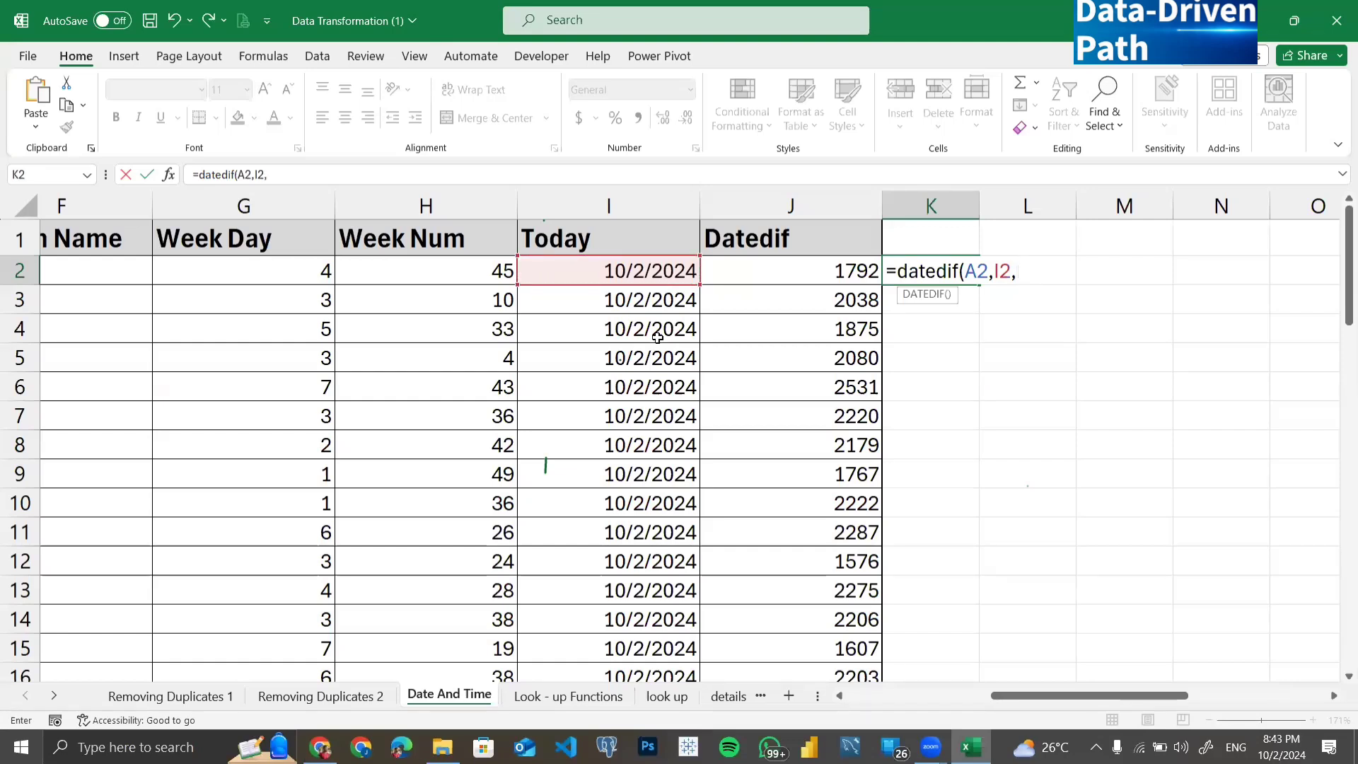
pyautogui.write('"M")')
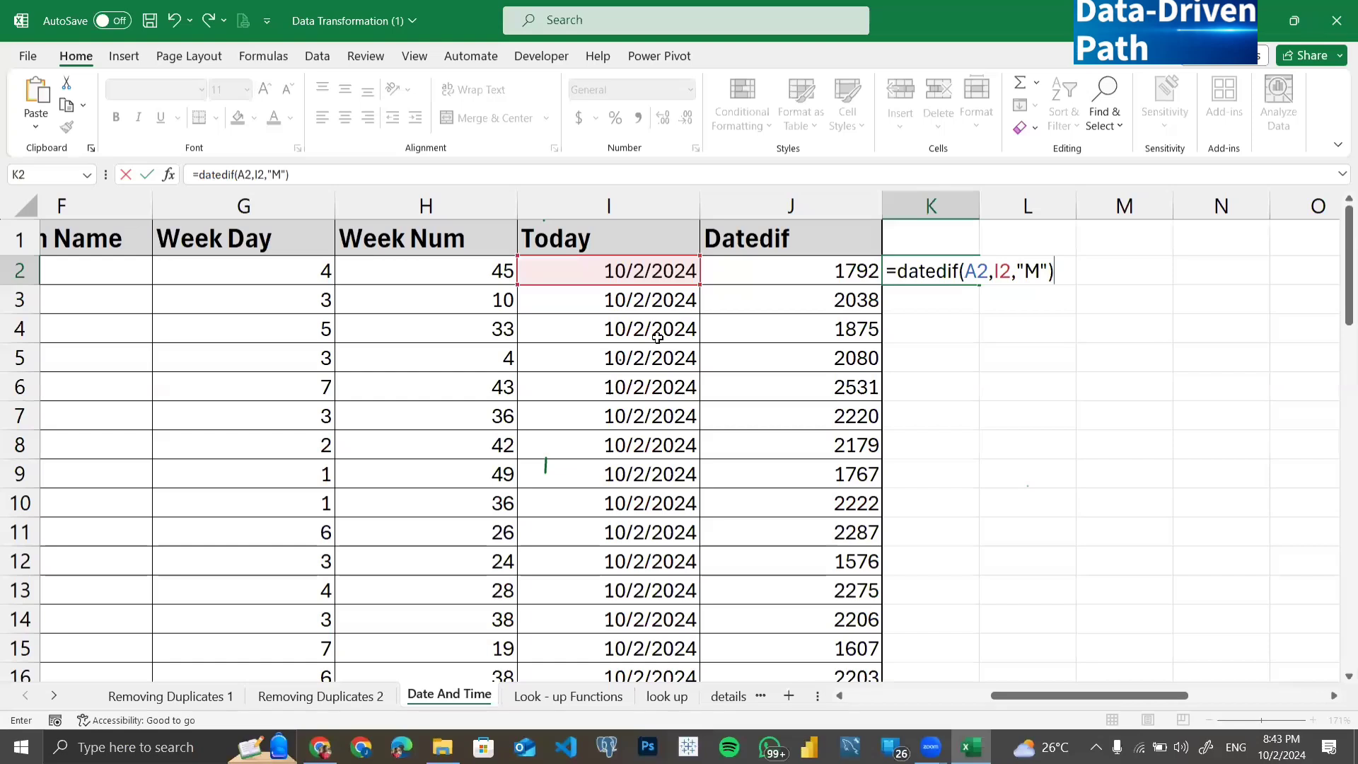
pyautogui.press('Return')
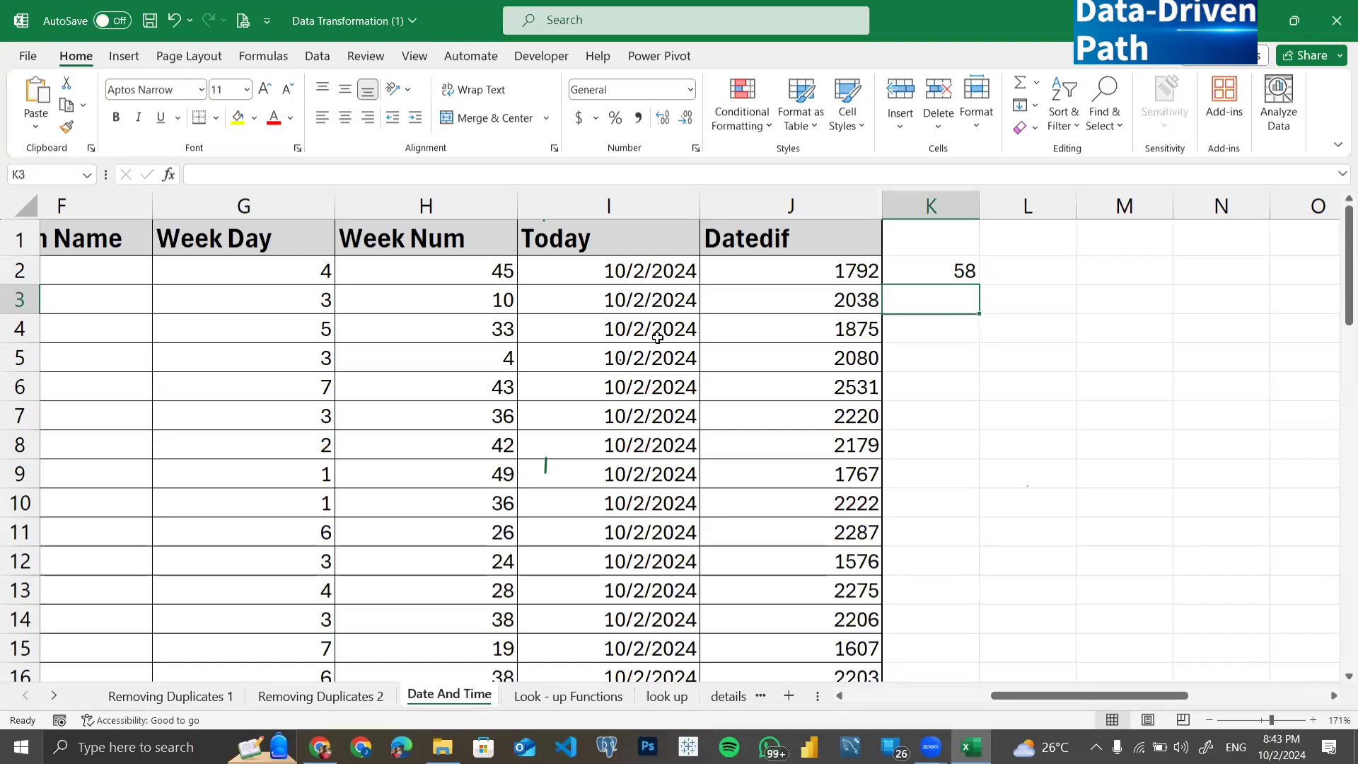
pyautogui.click(971, 275)
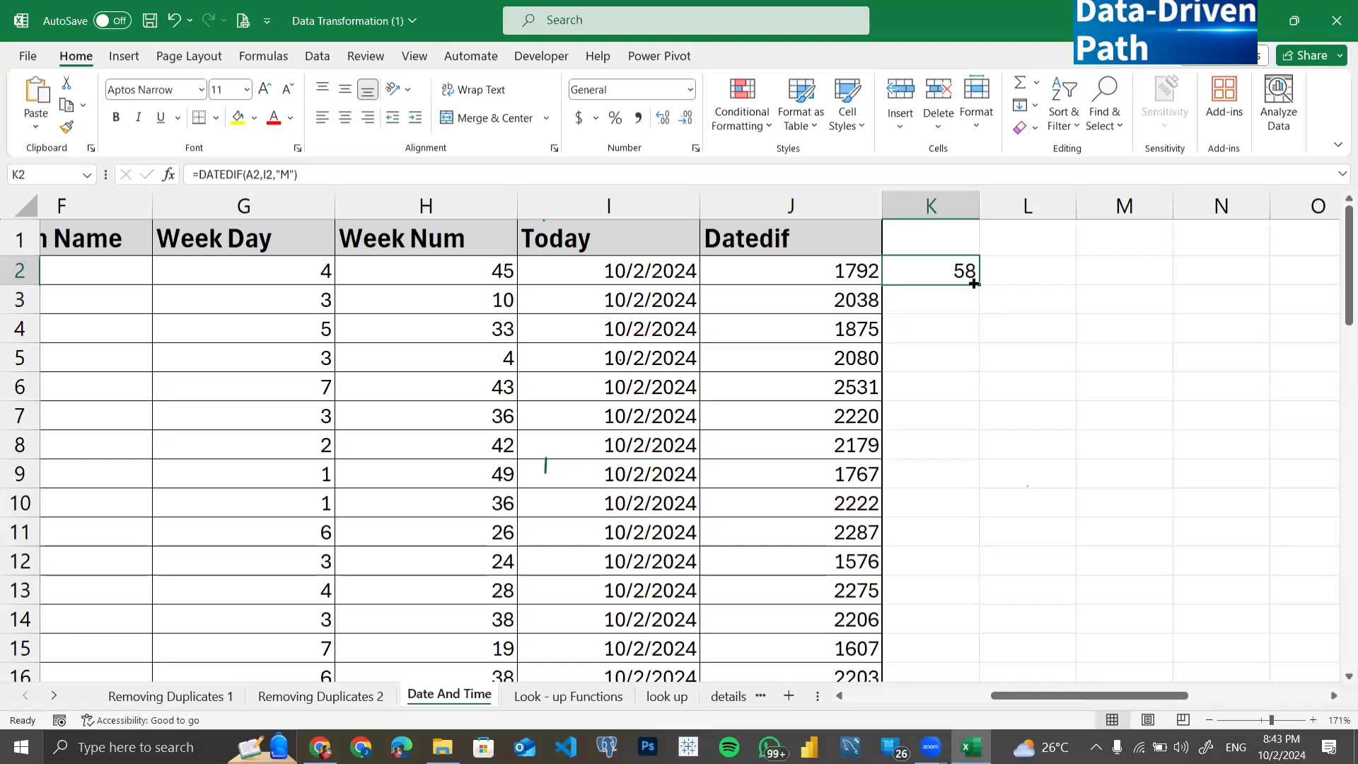
pyautogui.doubleClick(972, 280)
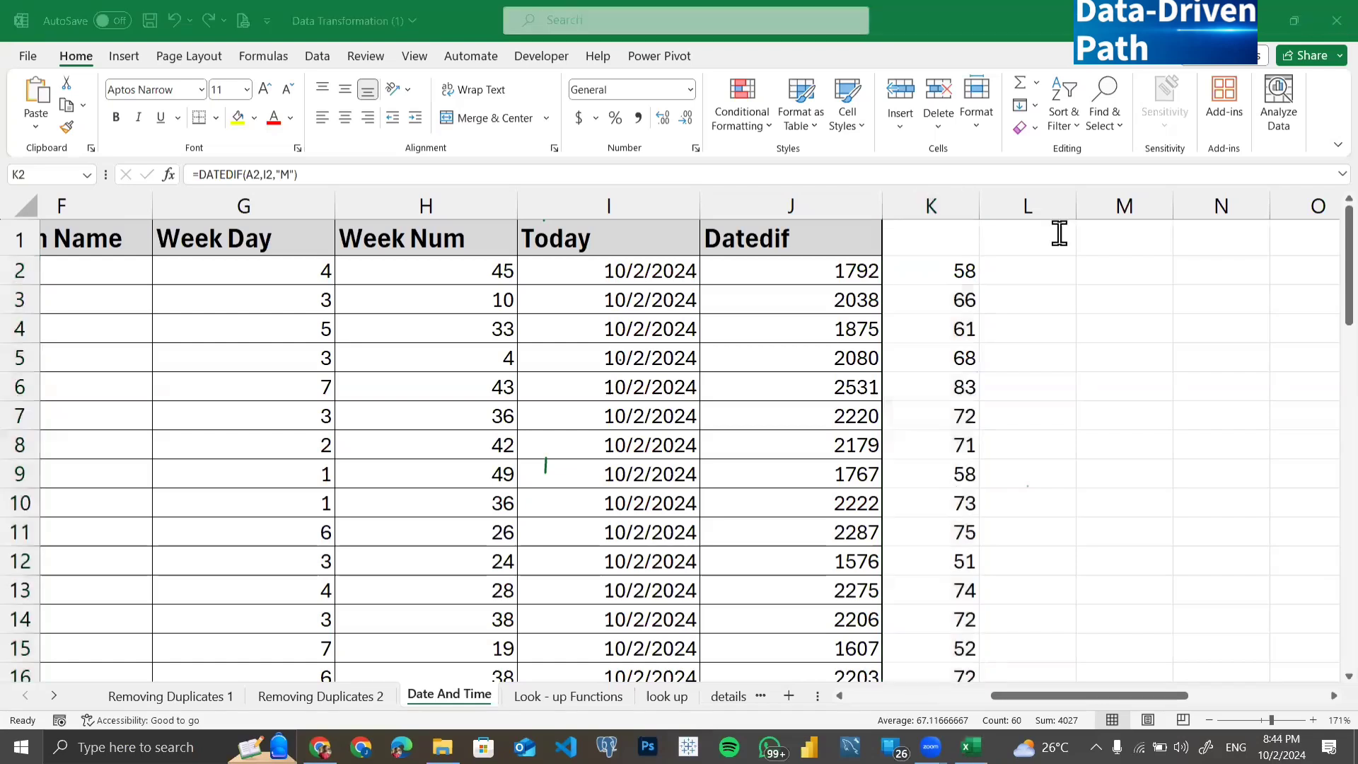
pyautogui.click(1023, 274)
pyautogui.press('F2')
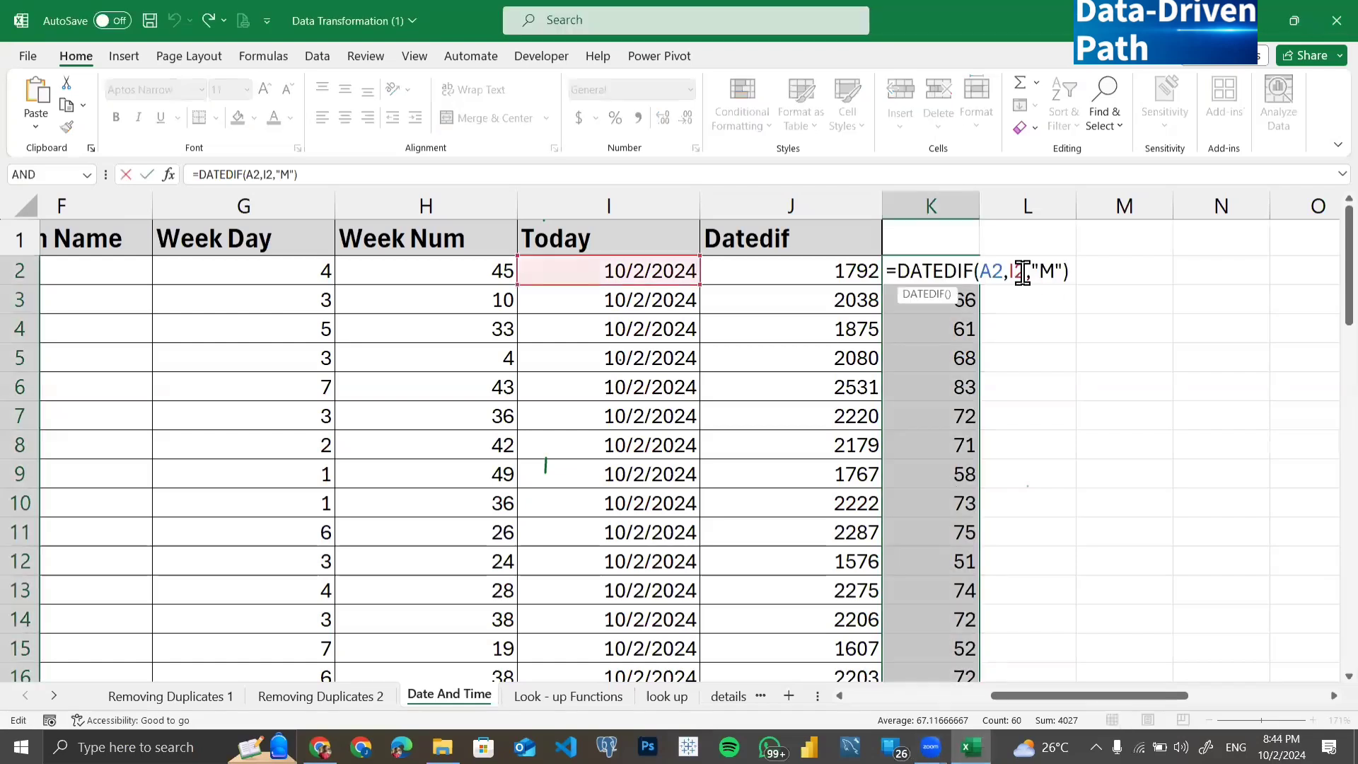
pyautogui.press('Escape')
# Step: Enter =DATEDIF(A2,I2,"y") in cell L2 to get the difference between the two dates in years
pyautogui.click(1046, 259)
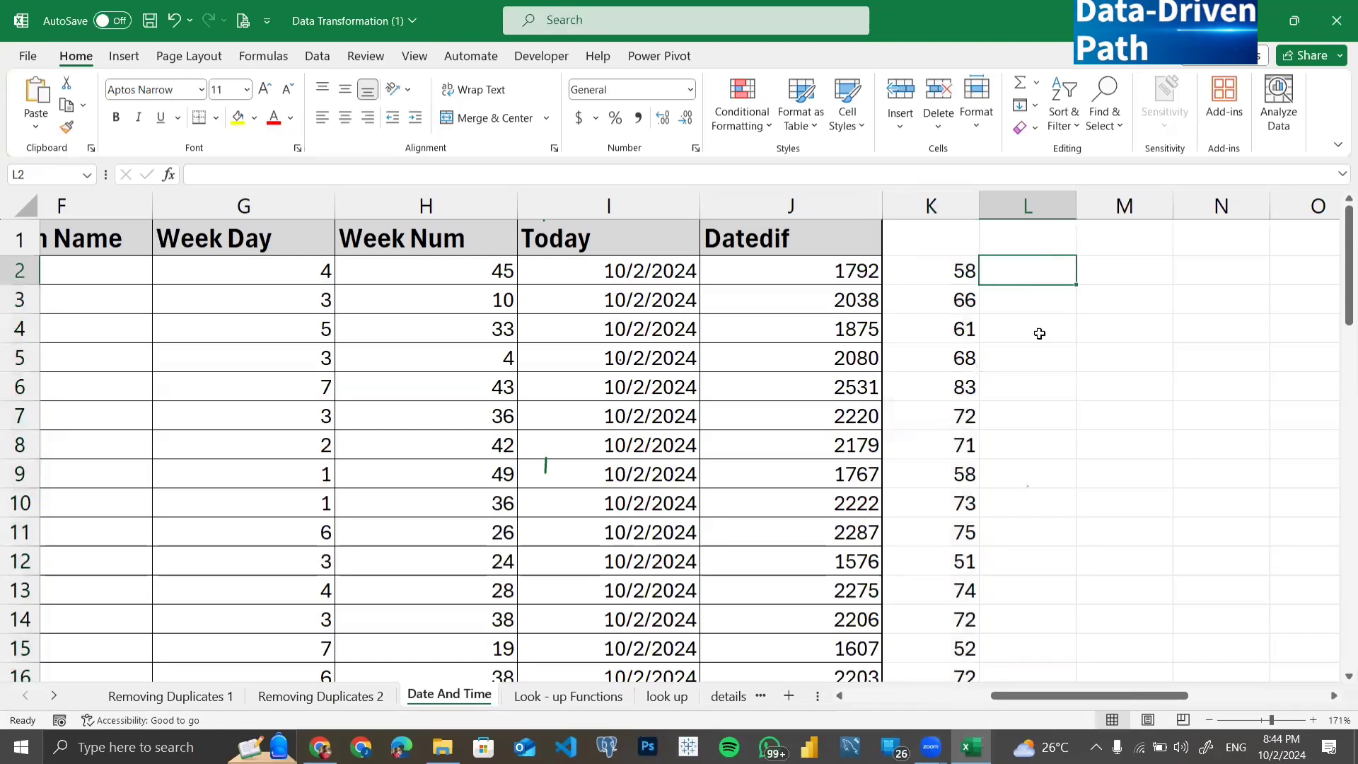
pyautogui.write('=date')
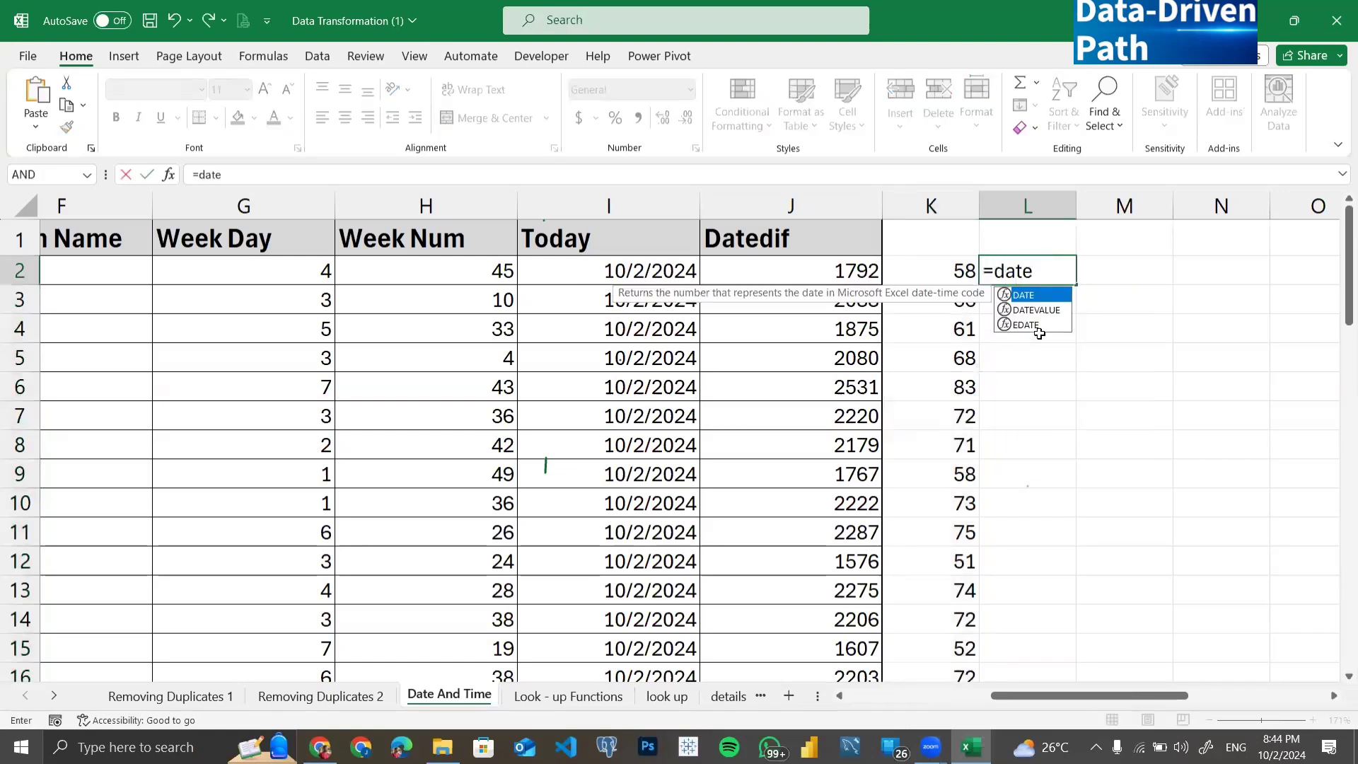
pyautogui.write('dif')
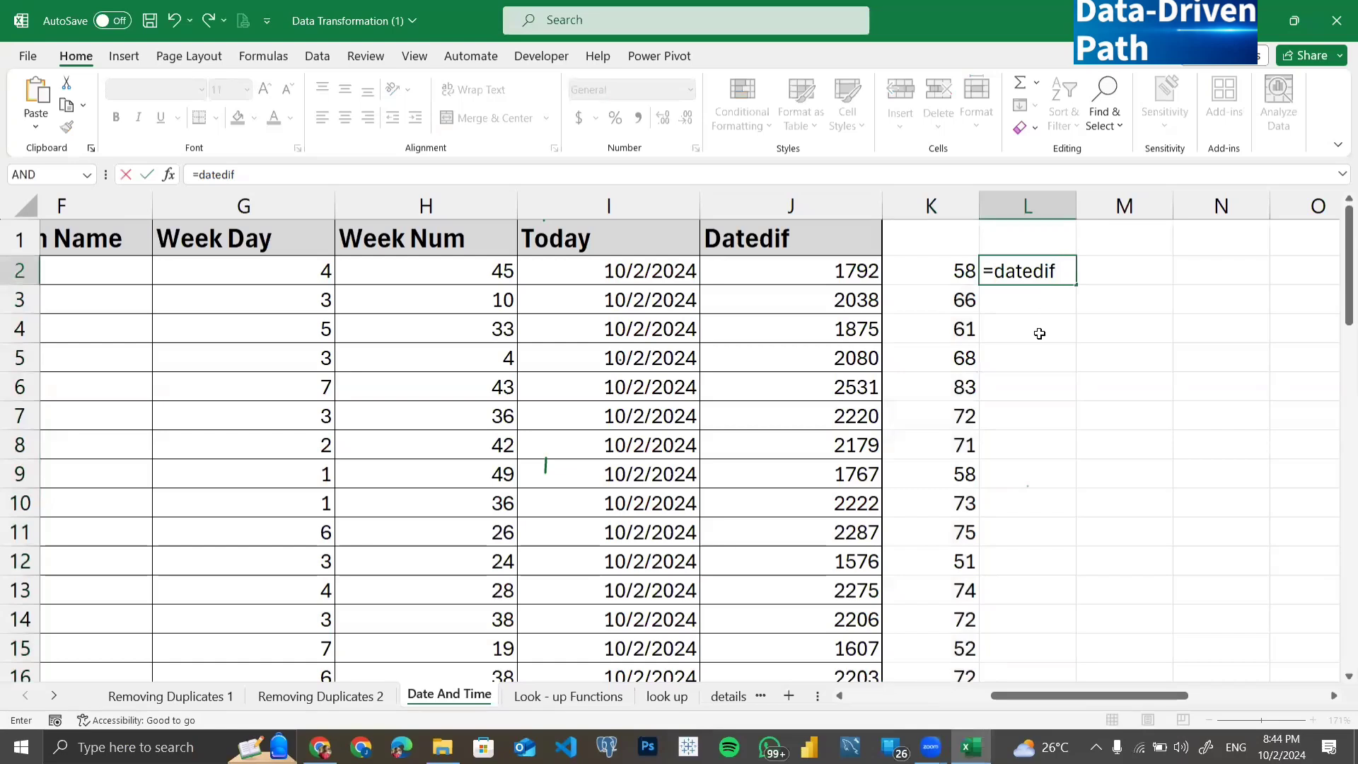
pyautogui.press('BackSpace')
pyautogui.press('BackSpace')
pyautogui.press('BackSpace')
pyautogui.press('BackSpace')
pyautogui.press('BackSpace')
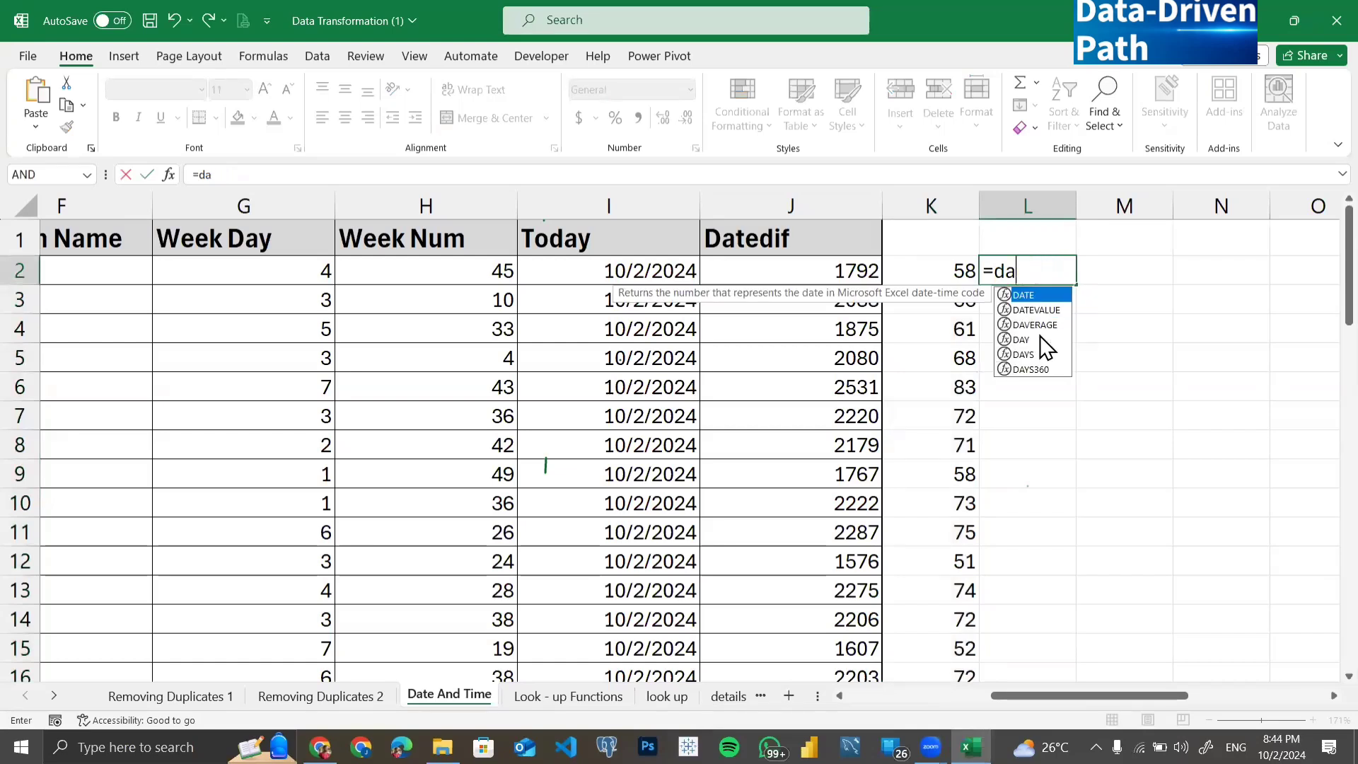
pyautogui.write('te')
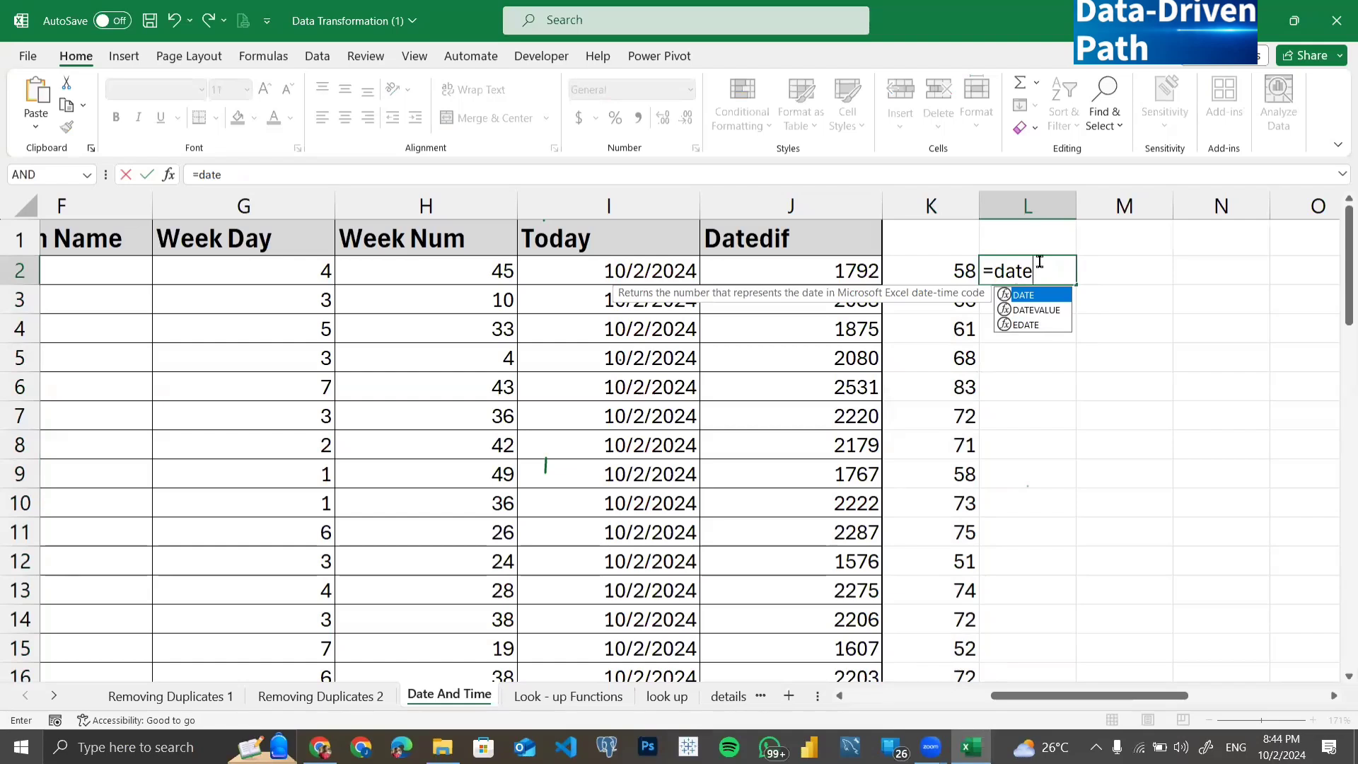
pyautogui.write('d')
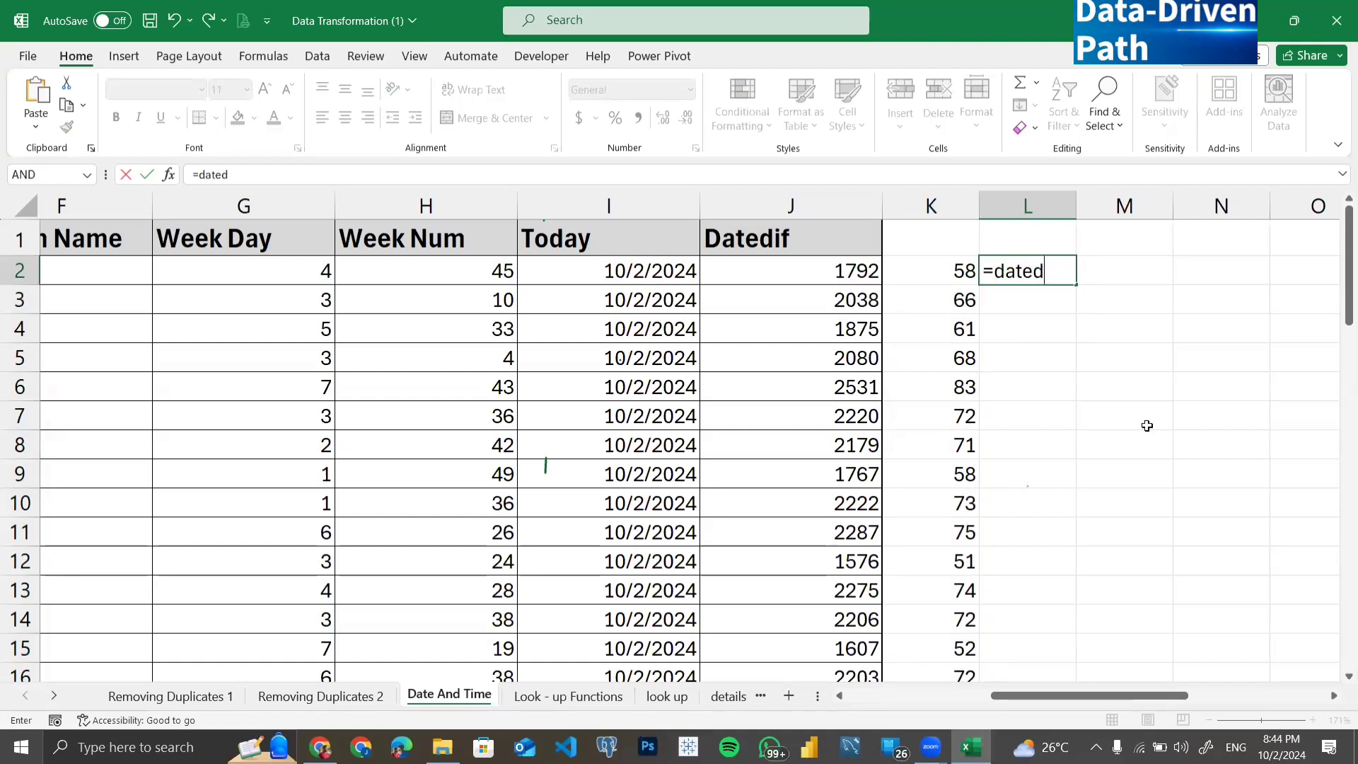
pyautogui.write('if')
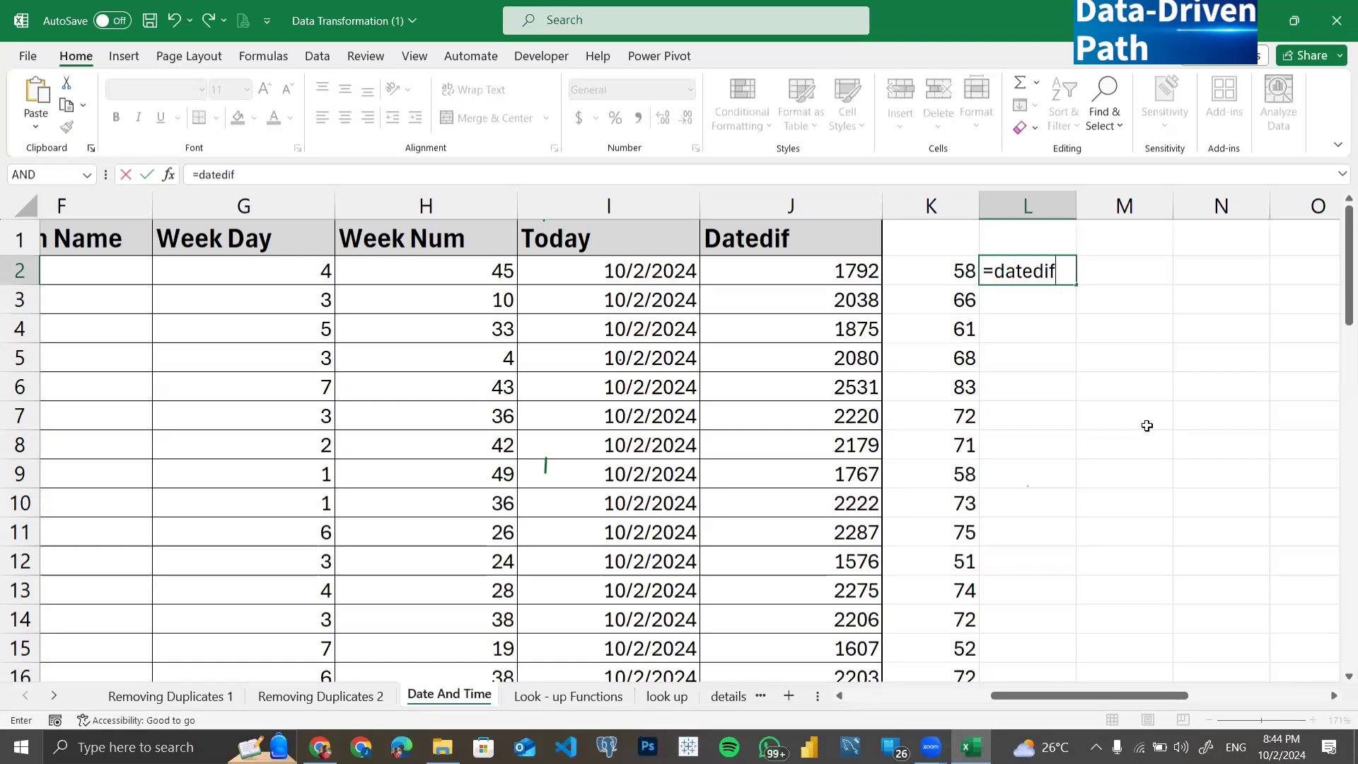
pyautogui.write('(')
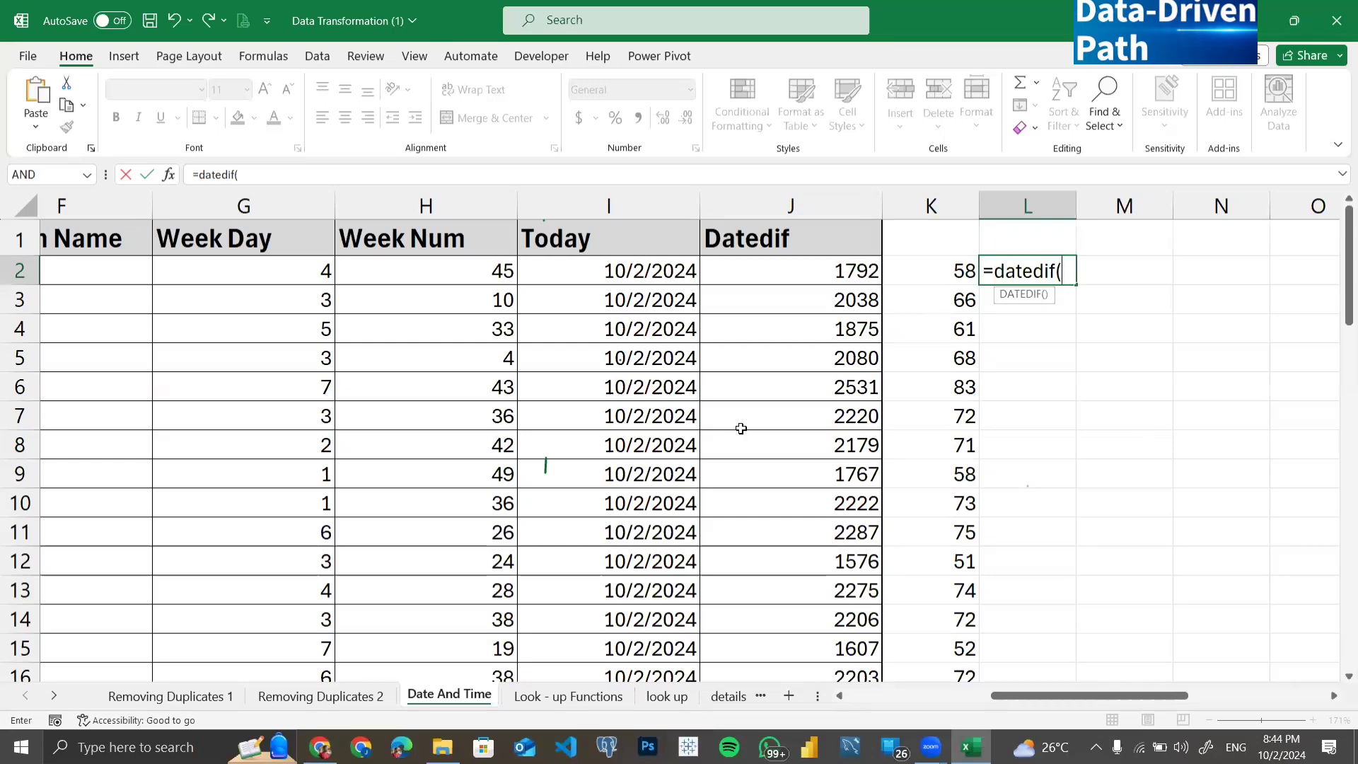
pyautogui.hscroll(-5, 267, 359)
pyautogui.hscroll(-1, 267, 359)
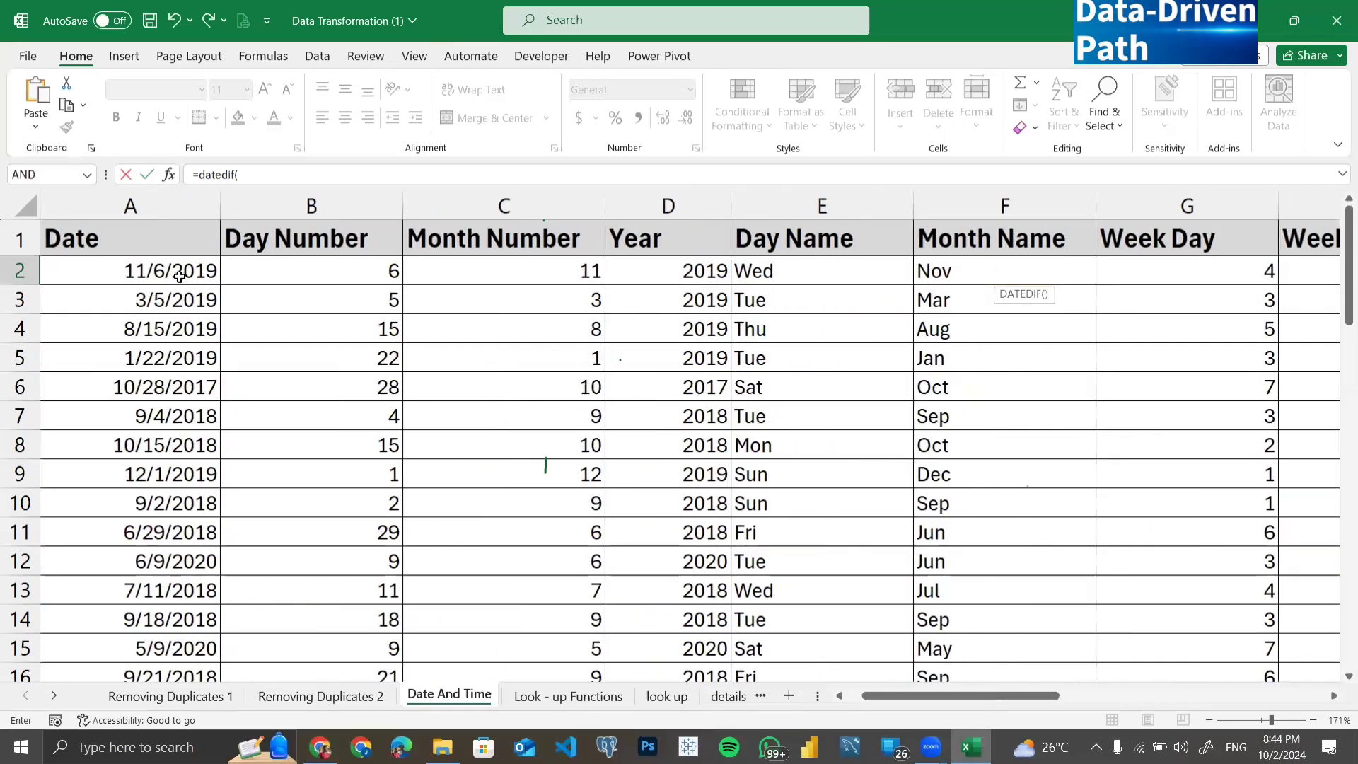
pyautogui.click(182, 270)
pyautogui.hscroll(10, 718, 416)
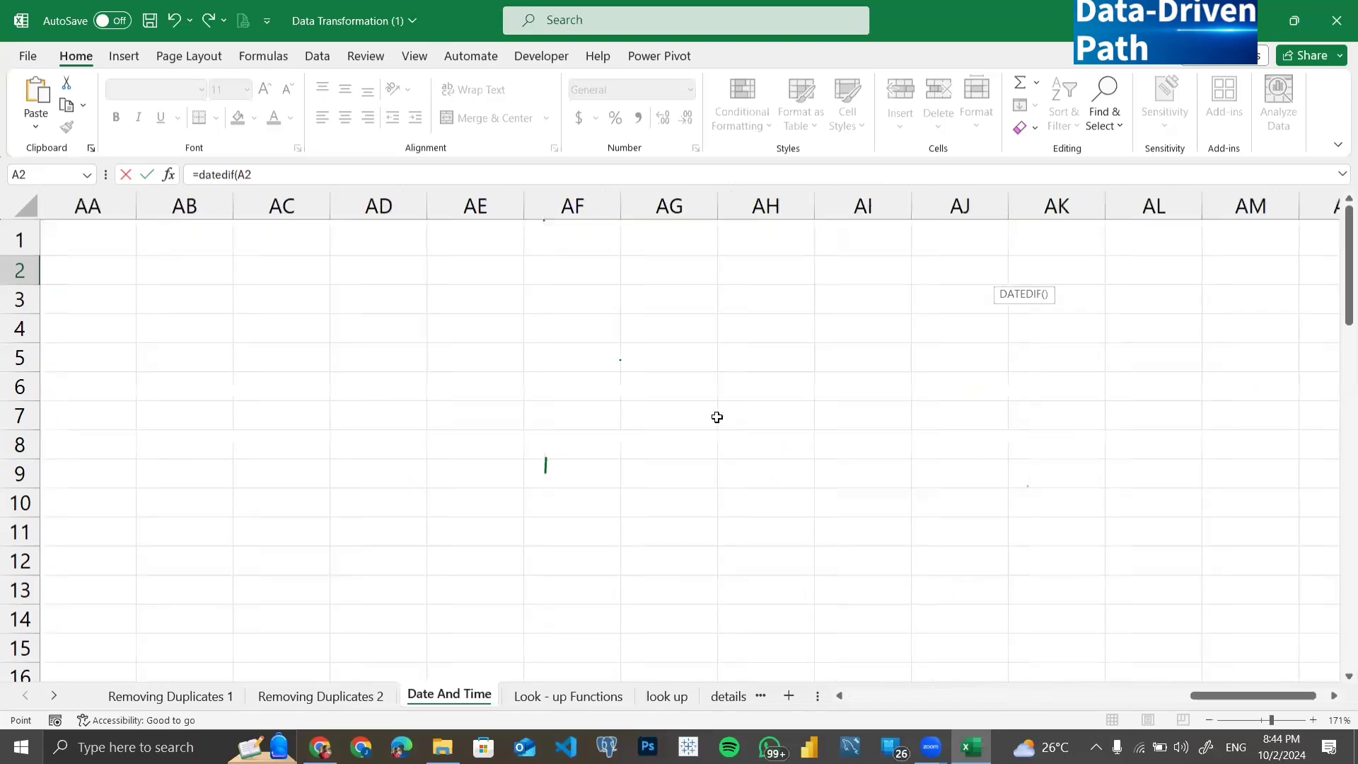
pyautogui.hscroll(-5, 717, 416)
pyautogui.hscroll(-6, 717, 417)
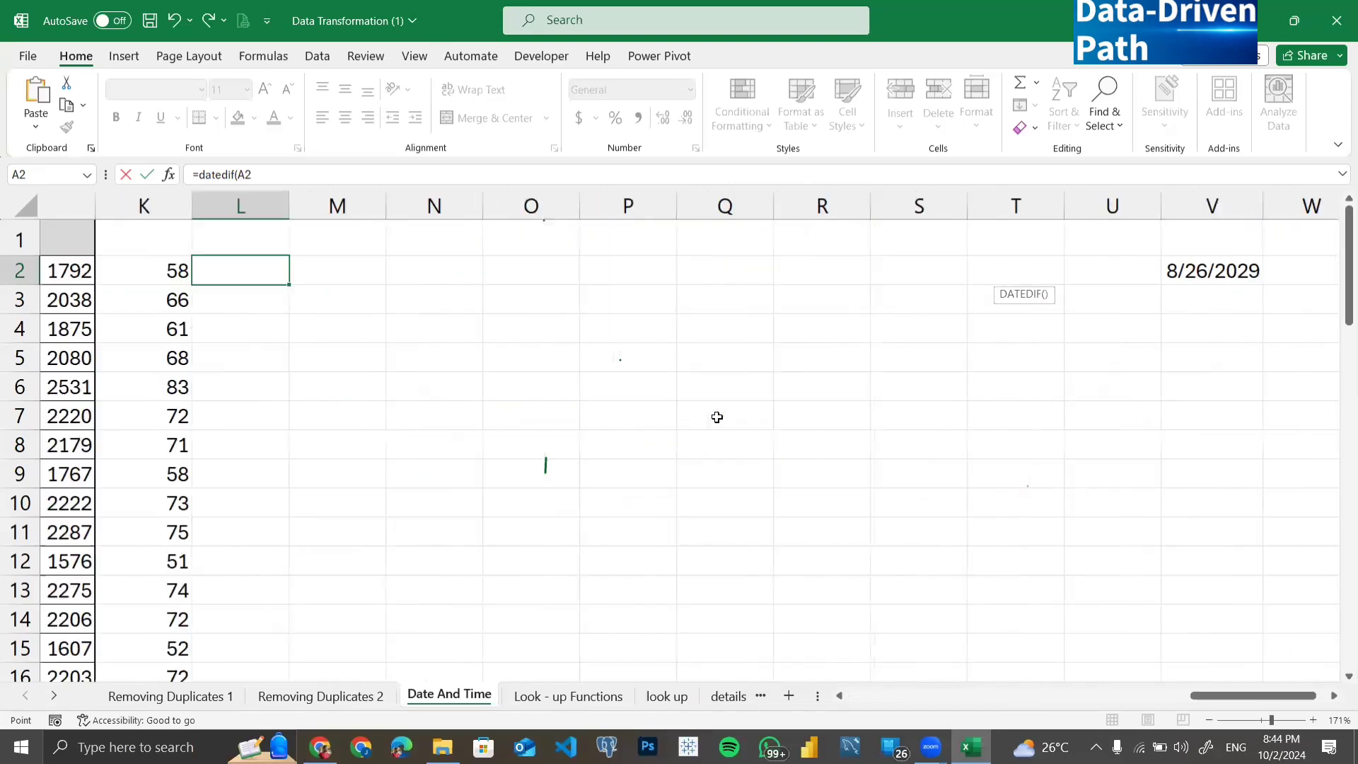
pyautogui.write(',')
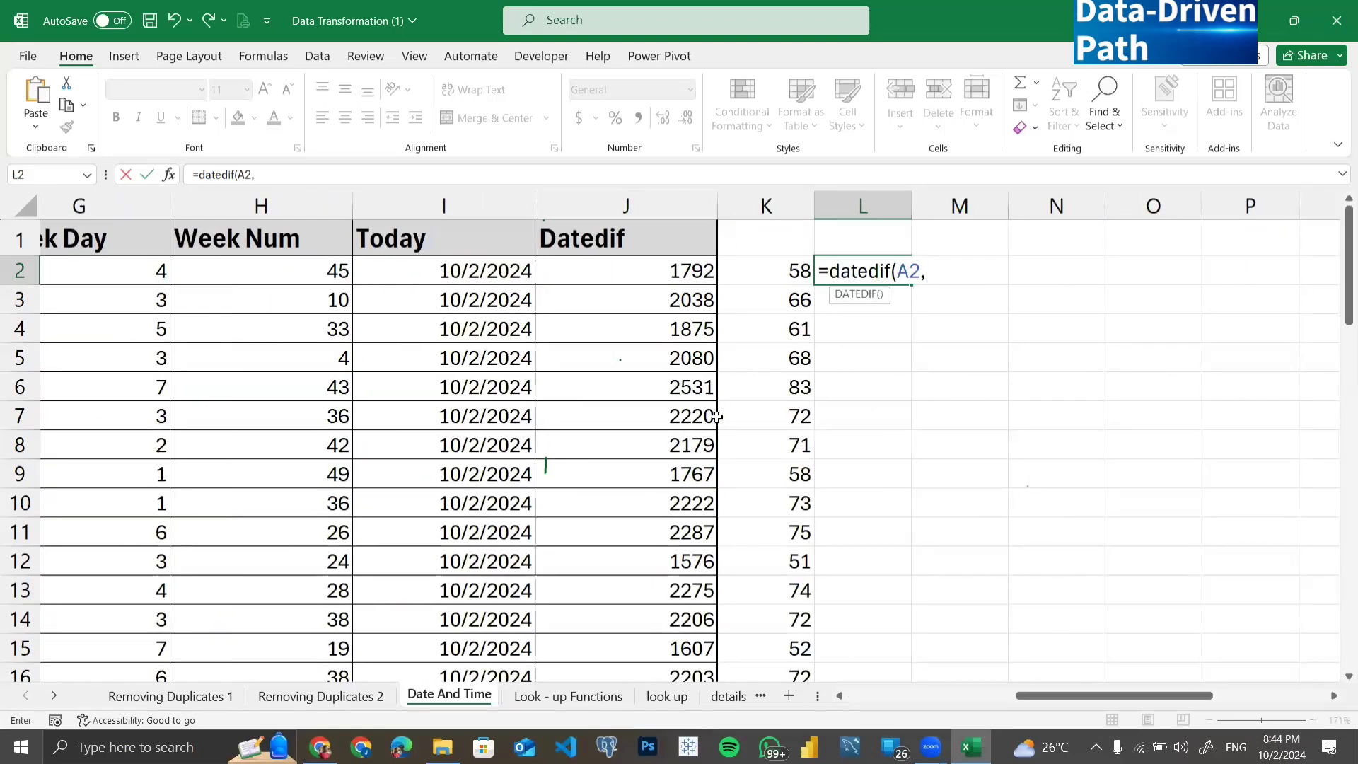
pyautogui.click(476, 278)
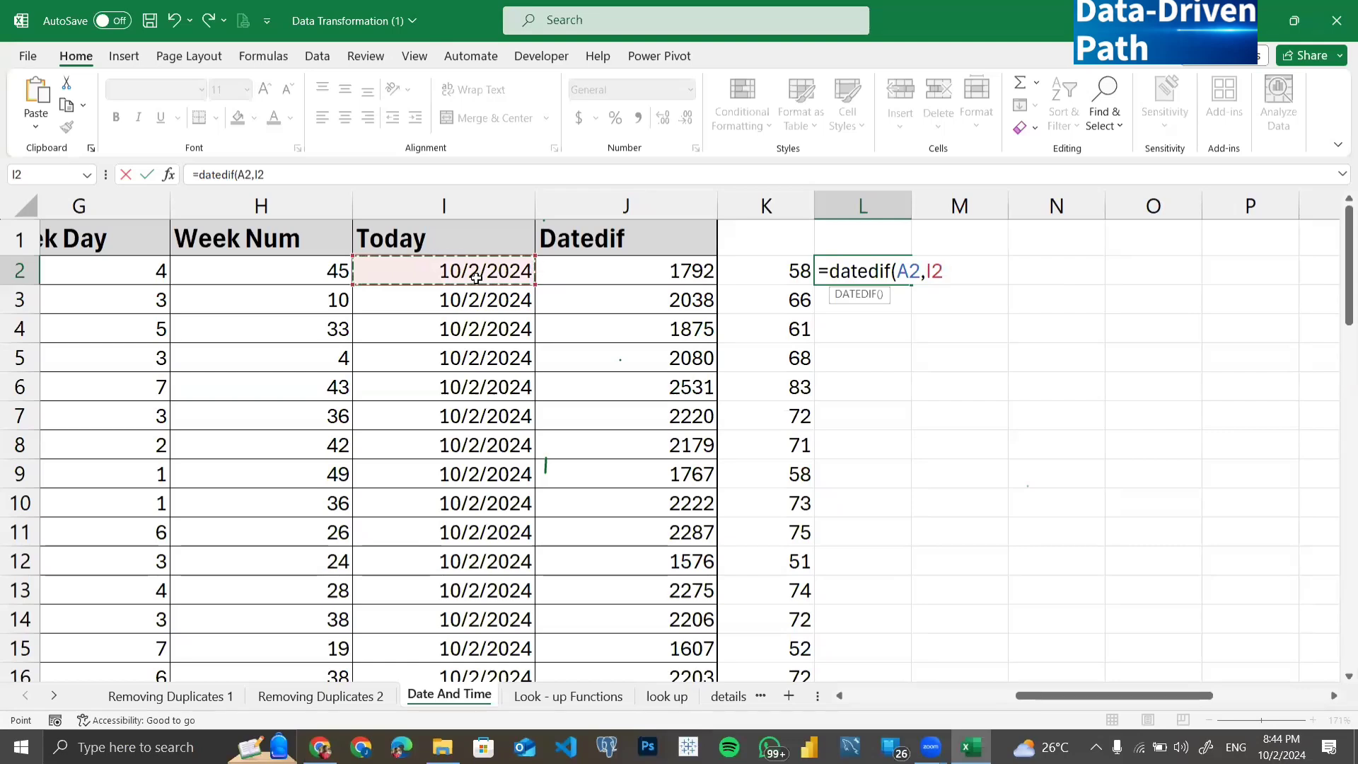
pyautogui.write(',')
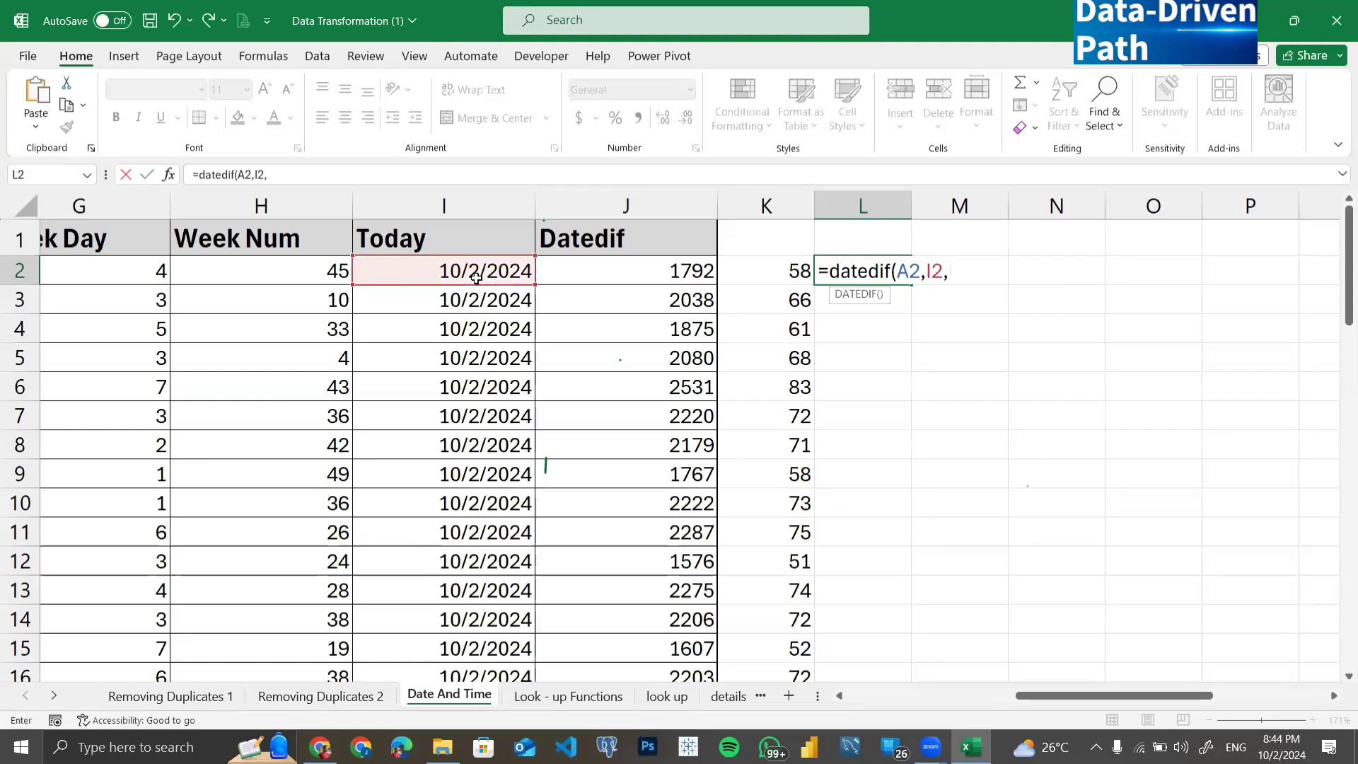
pyautogui.write('"y"')
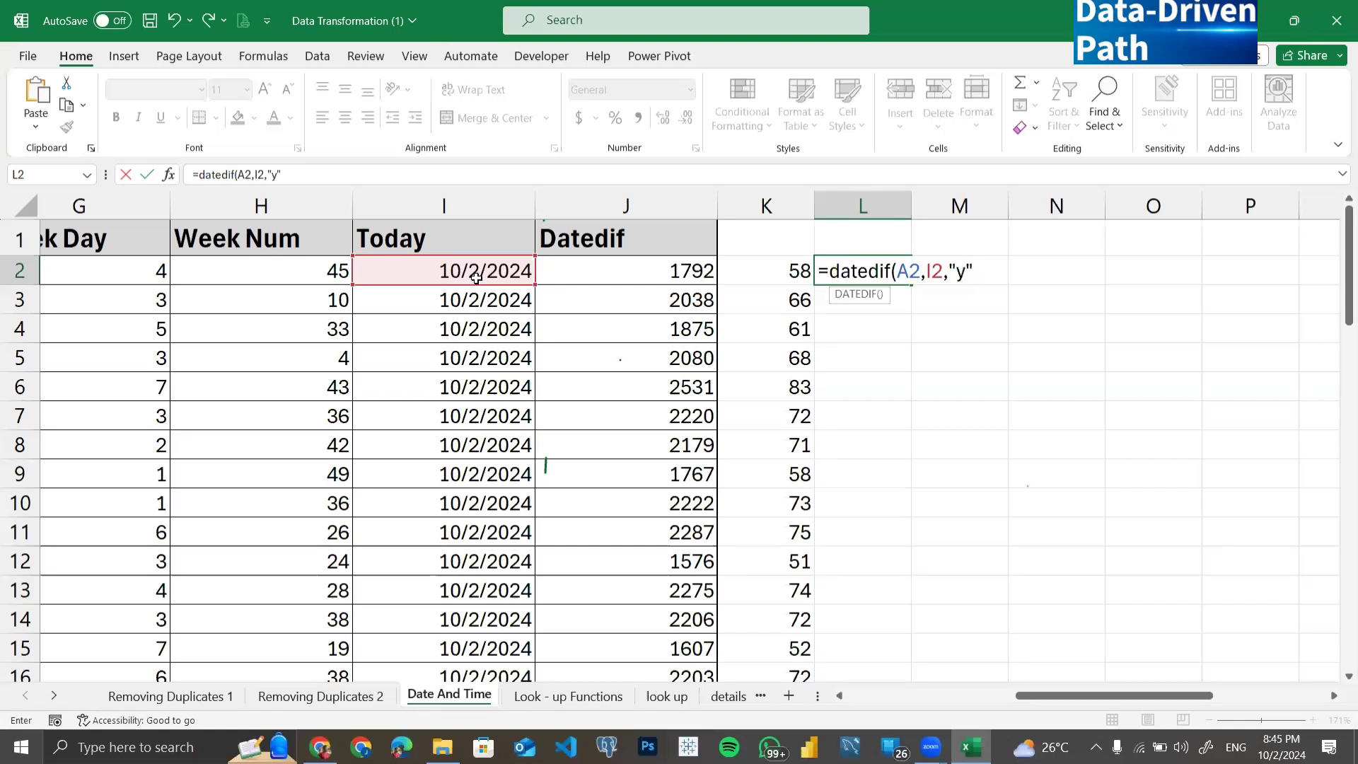
pyautogui.write(')')
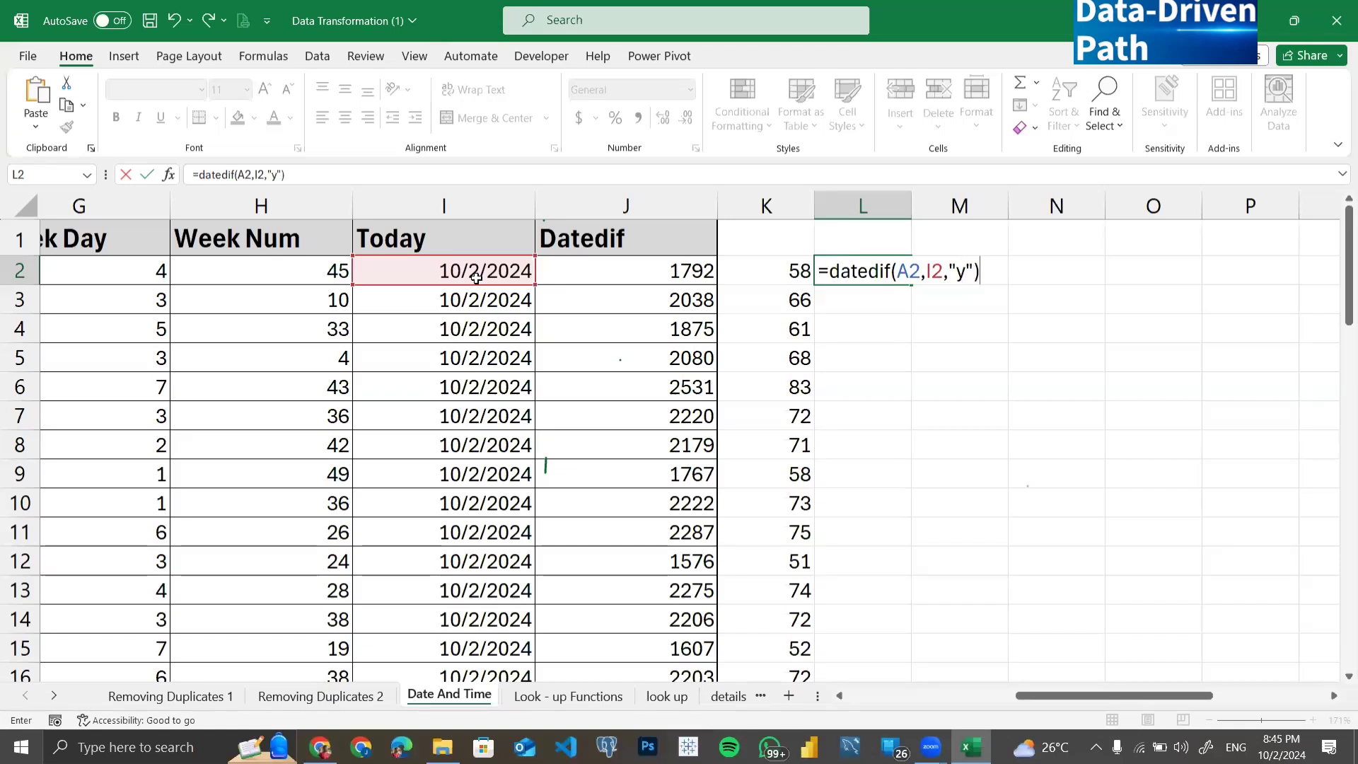
pyautogui.press('Return')
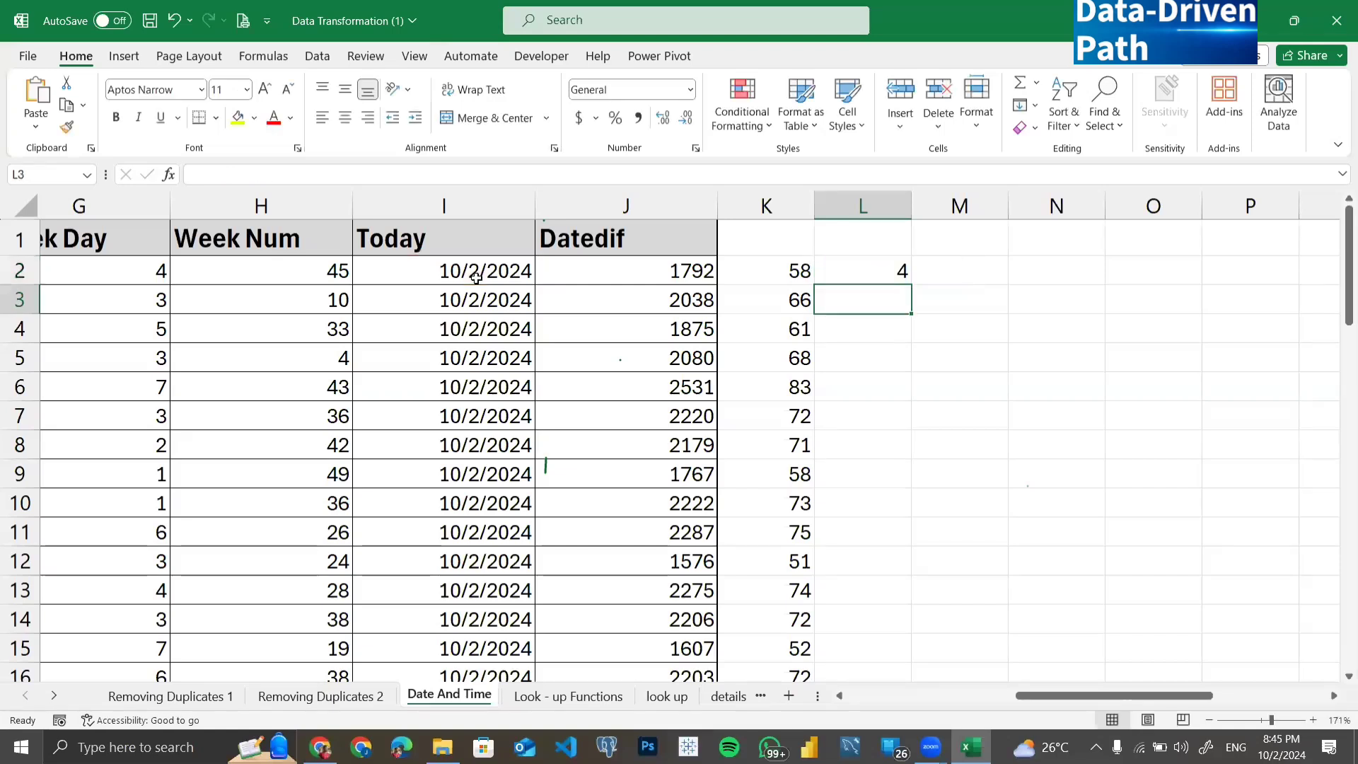
# Step: Fill the year-difference formula from cell L2 down the rest of column L
pyautogui.click(641, 85)
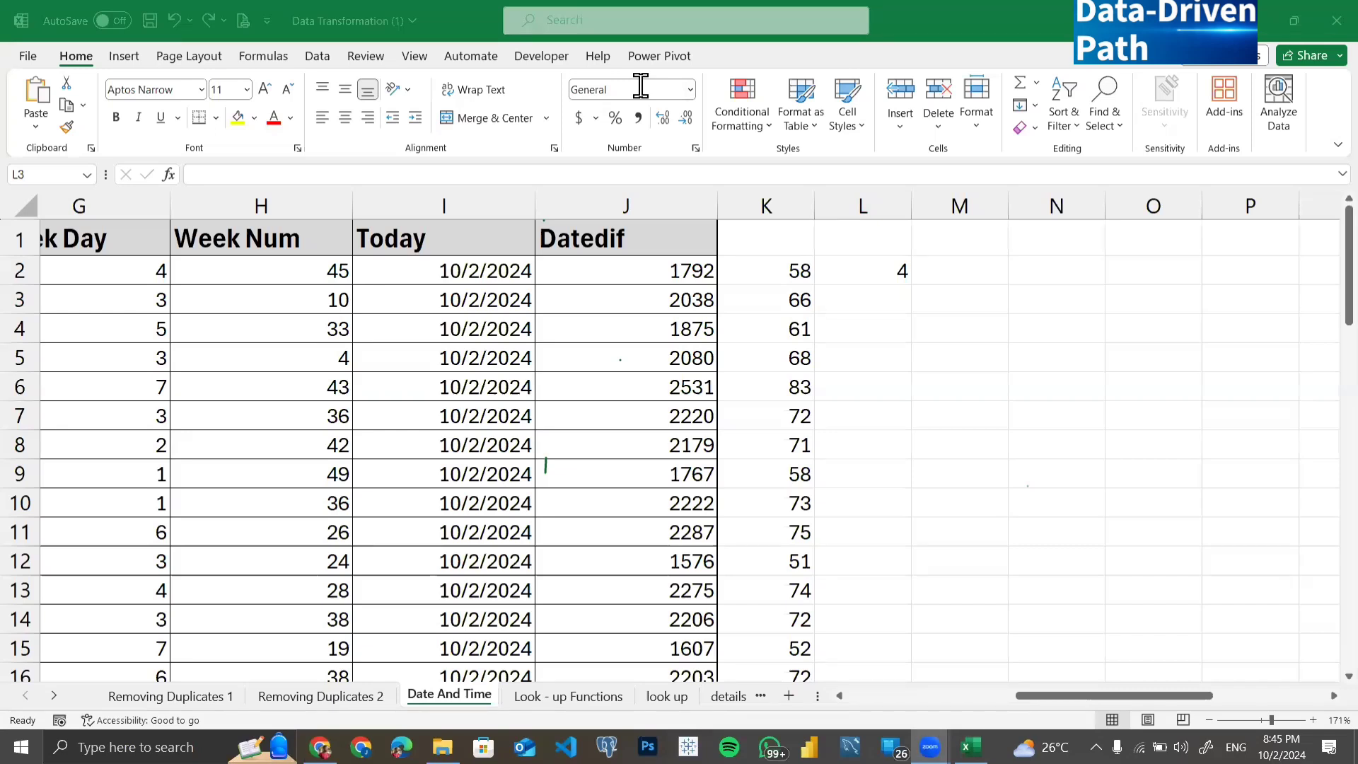
pyautogui.click(867, 273)
pyautogui.click(867, 274)
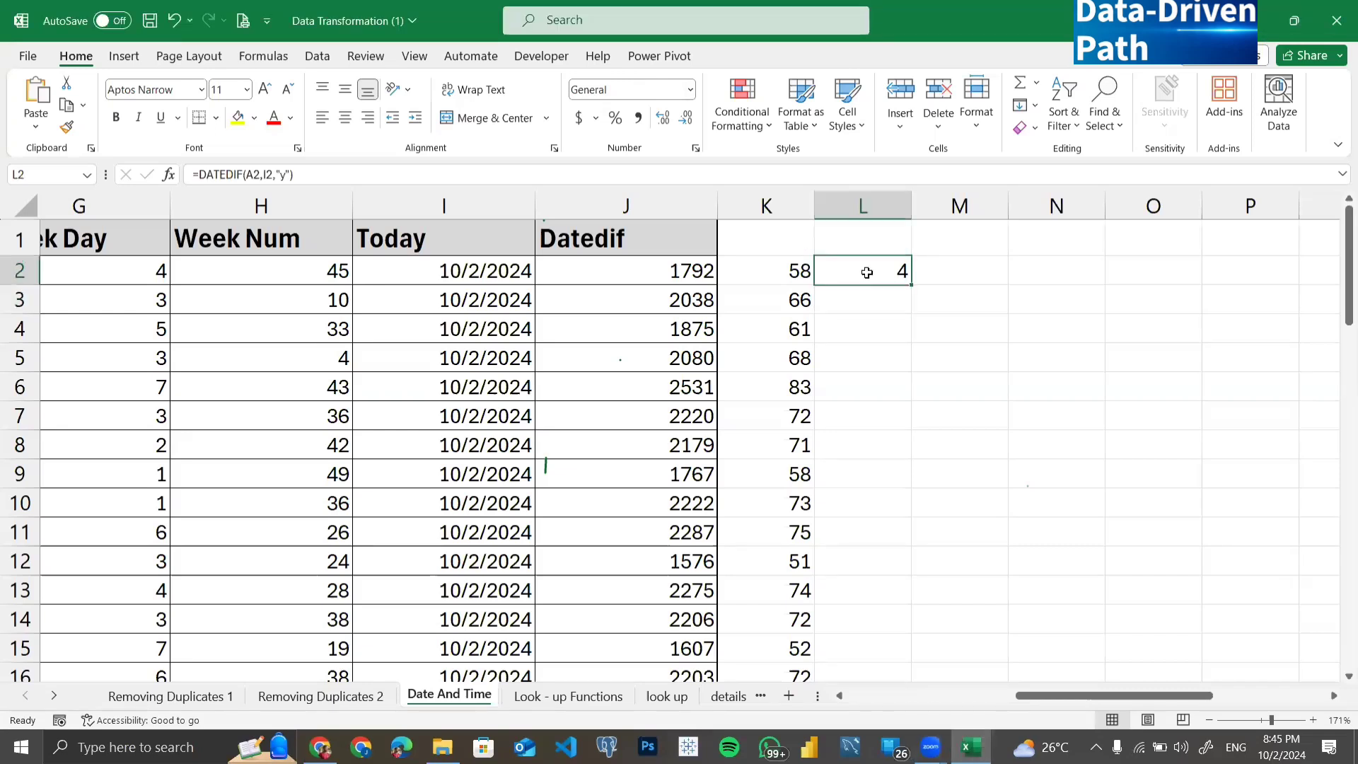
pyautogui.doubleClick(913, 286)
pyautogui.doubleClick(912, 286)
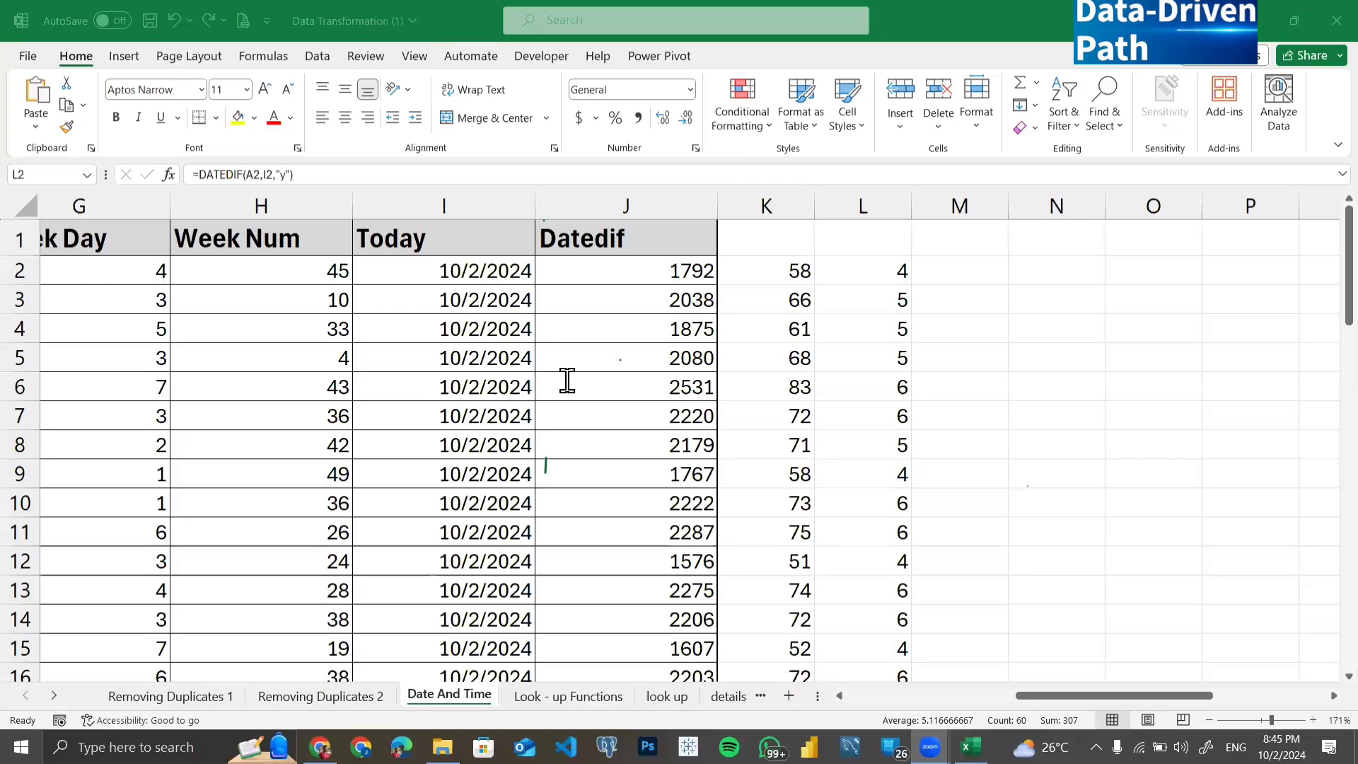
# Step: Review the filled date columns from Date to Today, along with the DATEDIF day, month and year differences in columns J to L
pyautogui.hscroll(-6, 57, 240)
pyautogui.hscroll(20, 641, 340)
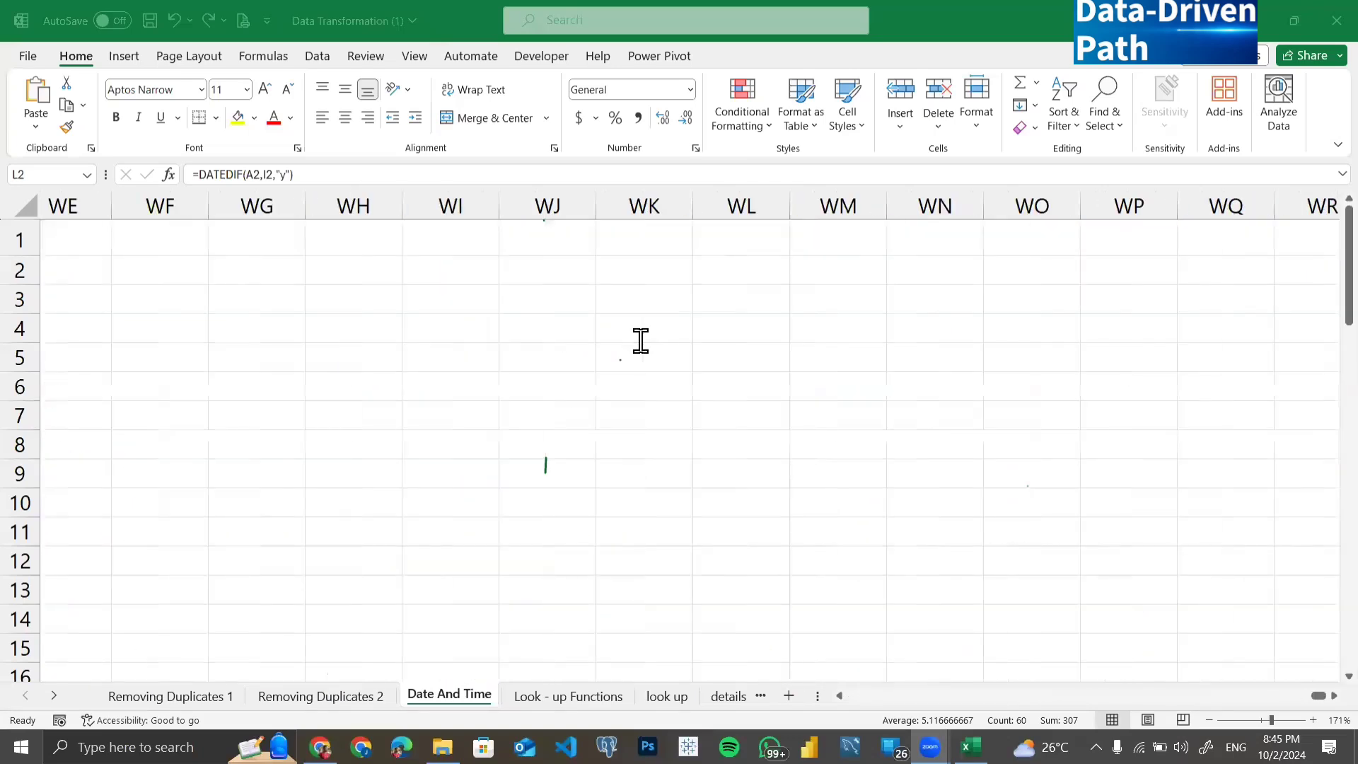
pyautogui.hscroll(-20, 641, 340)
pyautogui.click(641, 352)
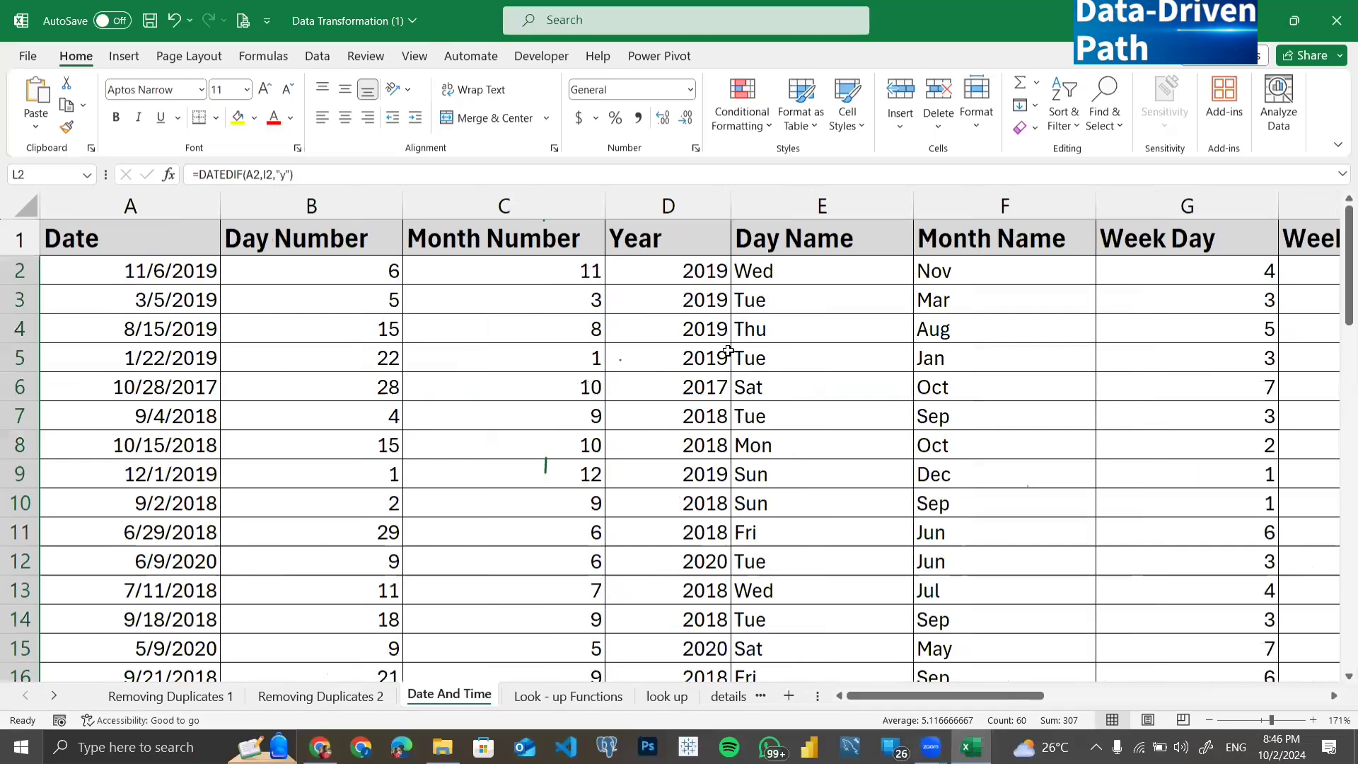
pyautogui.hscroll(1, 728, 350)
pyautogui.hscroll(8, 729, 351)
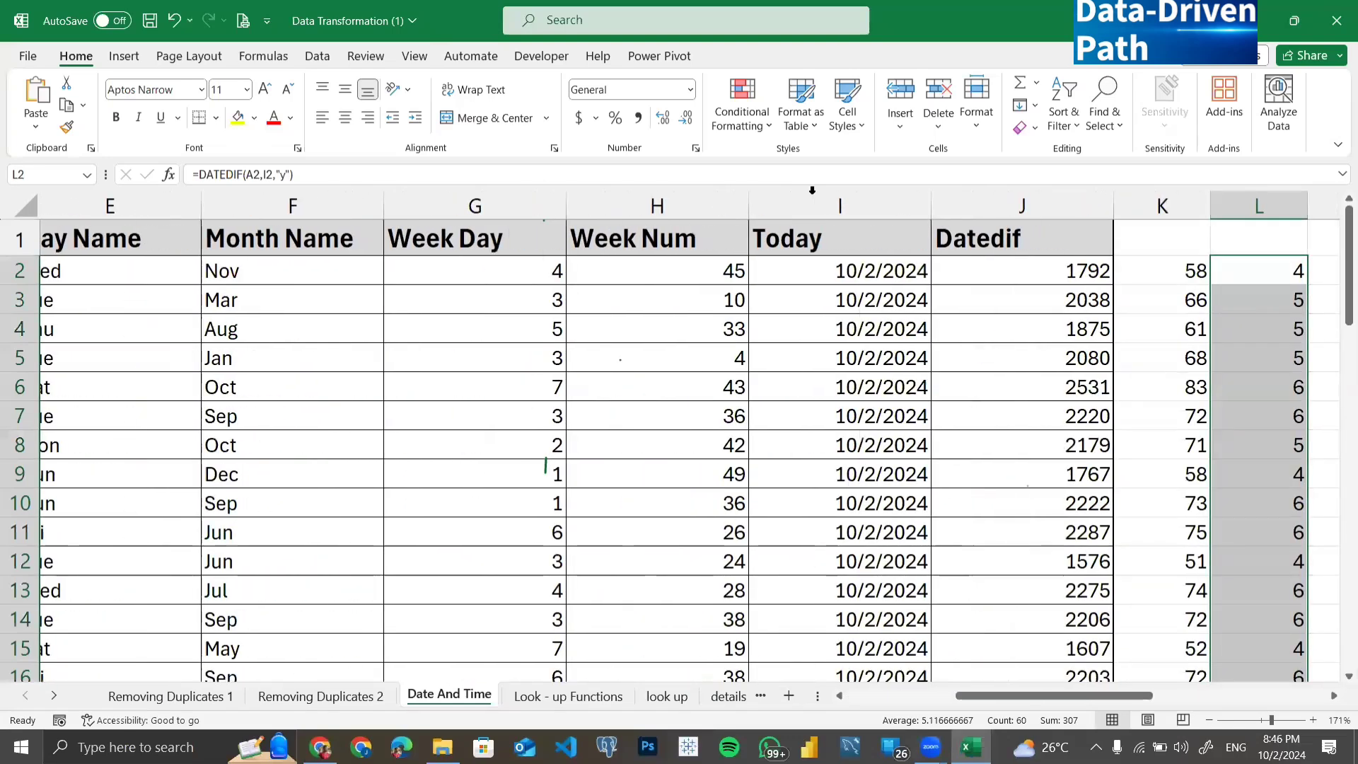
pyautogui.click(842, 205)
pyautogui.hscroll(1, 890, 362)
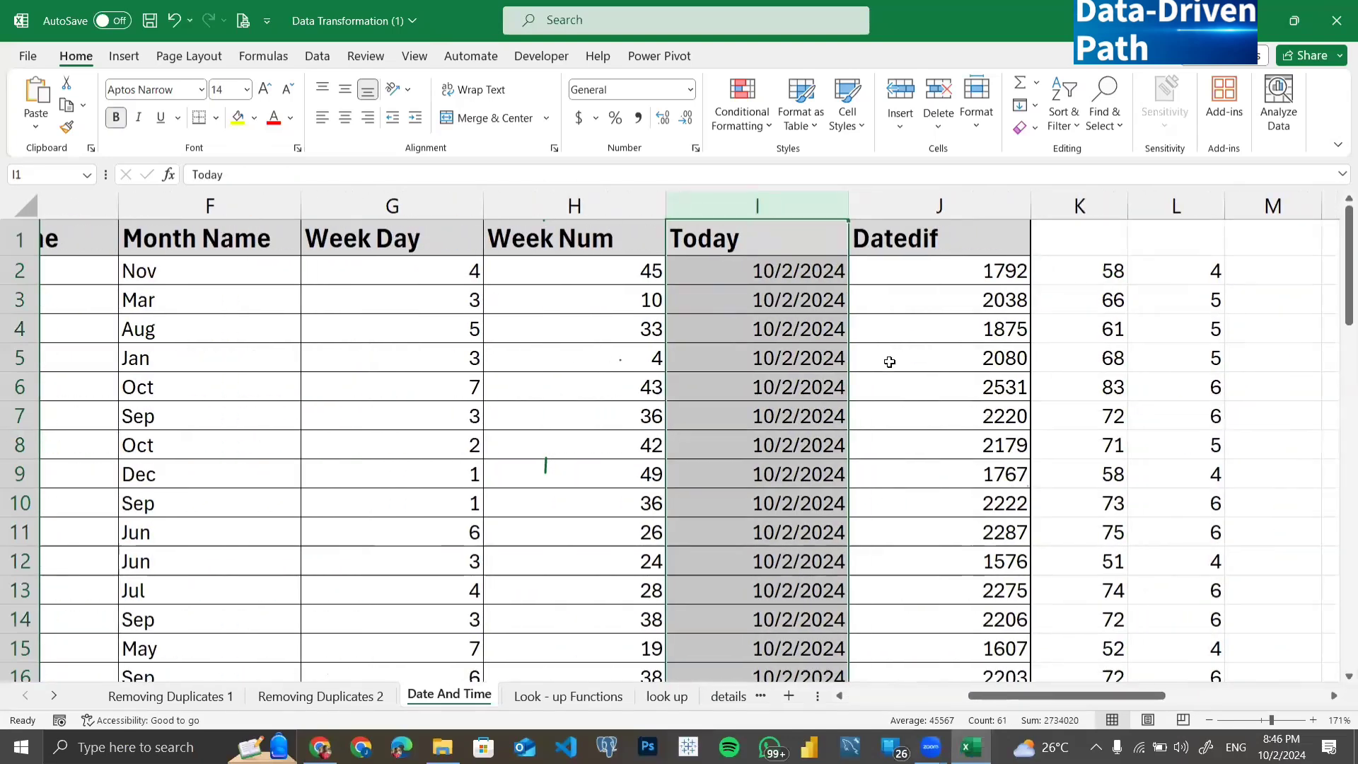
pyautogui.hscroll(1, 890, 361)
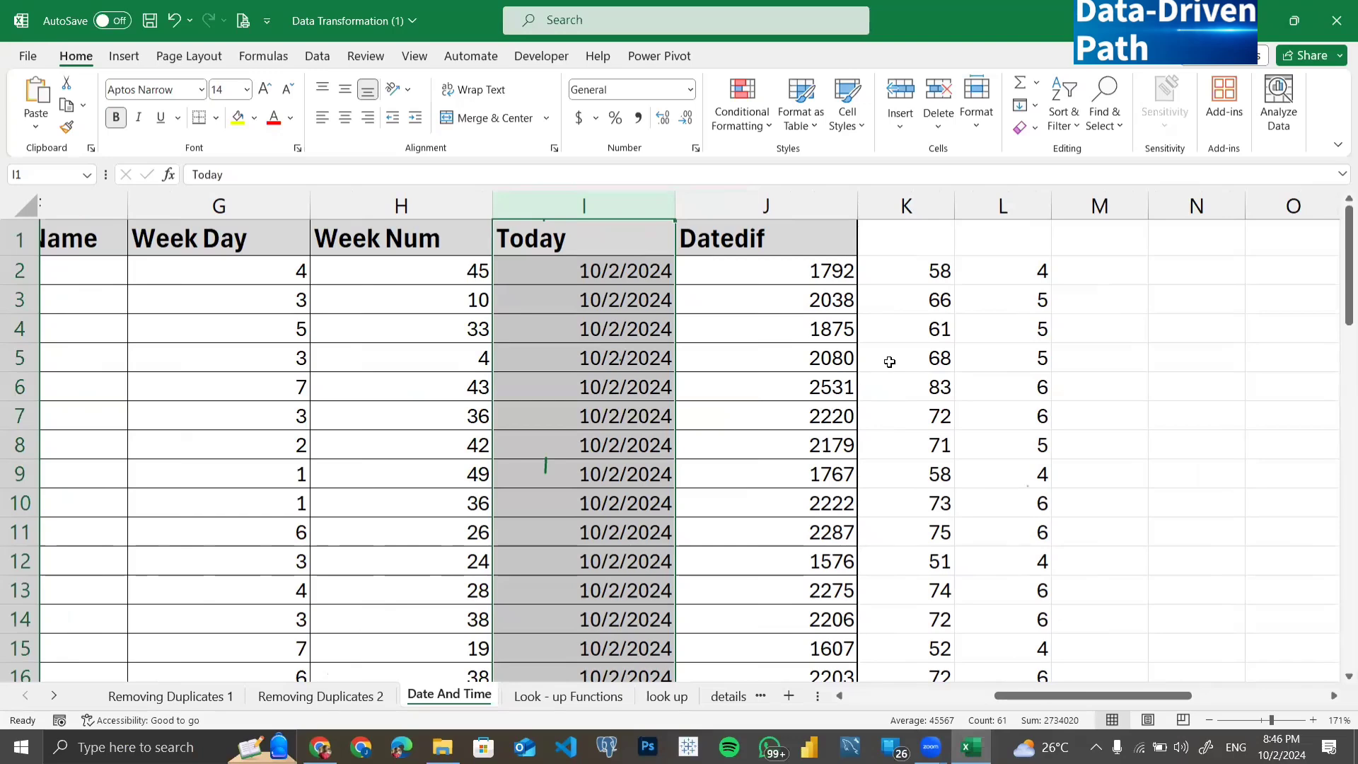
pyautogui.click(914, 282)
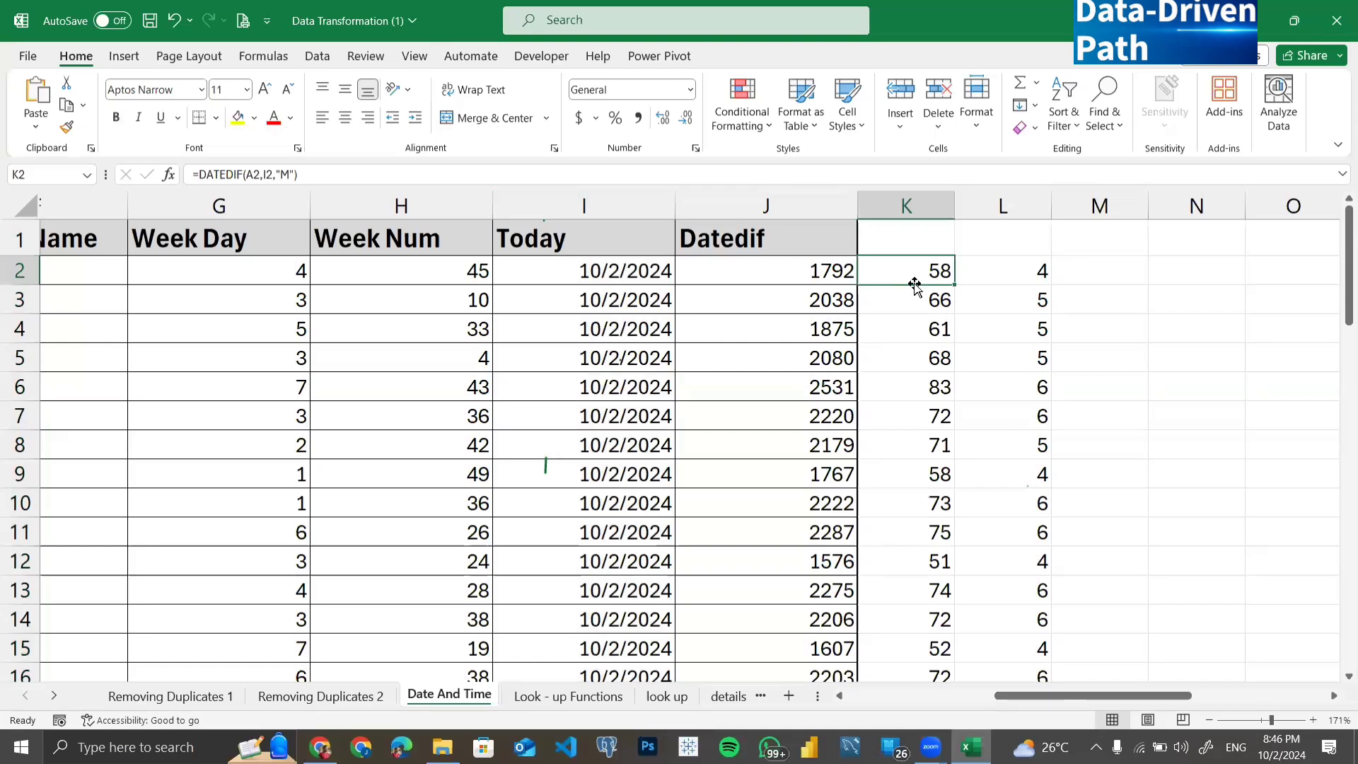
pyautogui.hscroll(2, 920, 339)
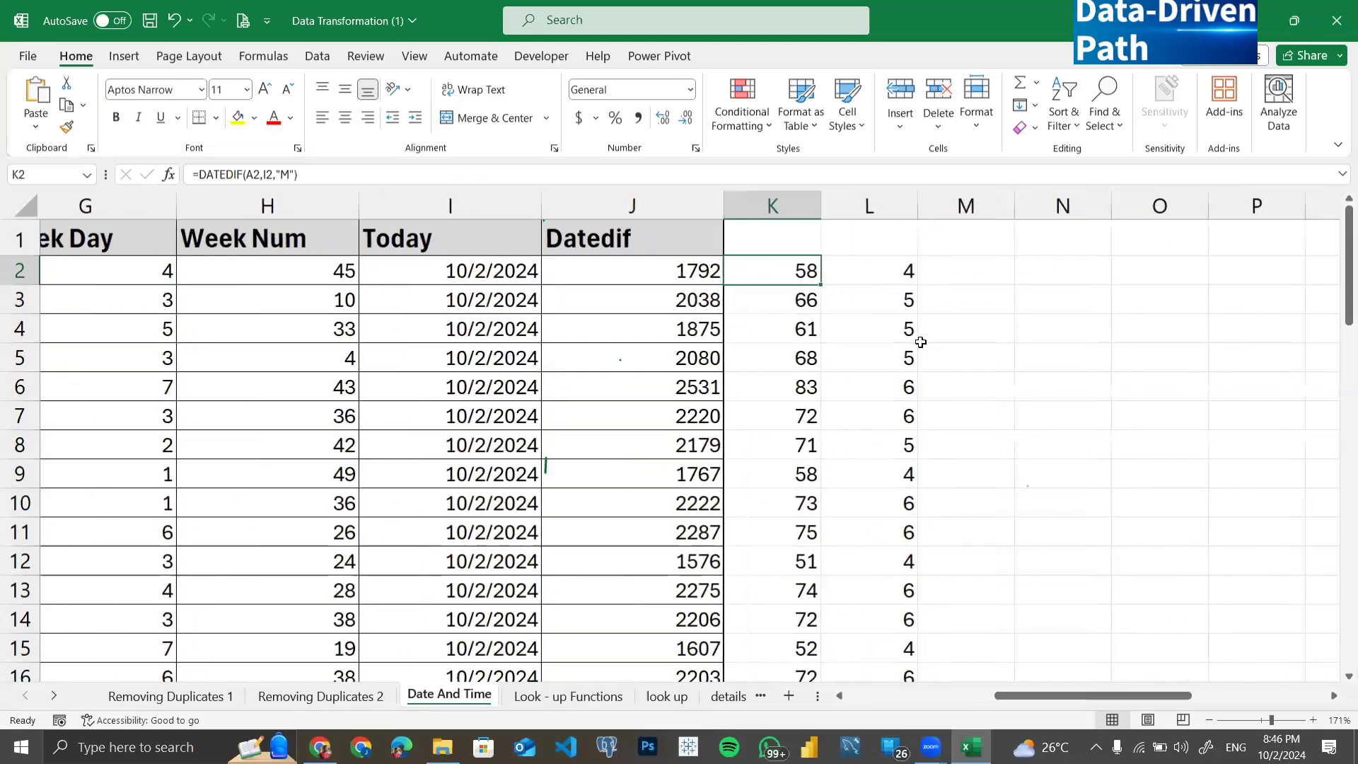
pyautogui.hscroll(1, 920, 341)
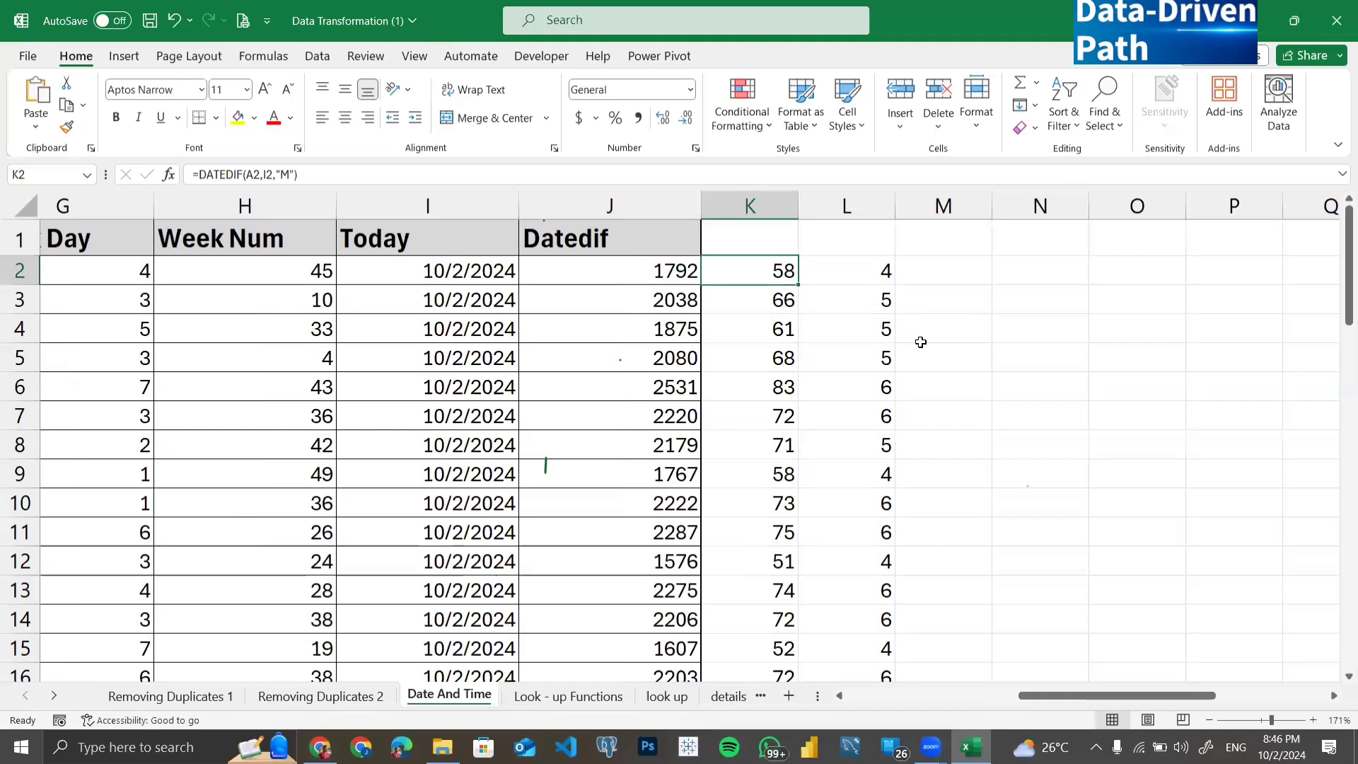